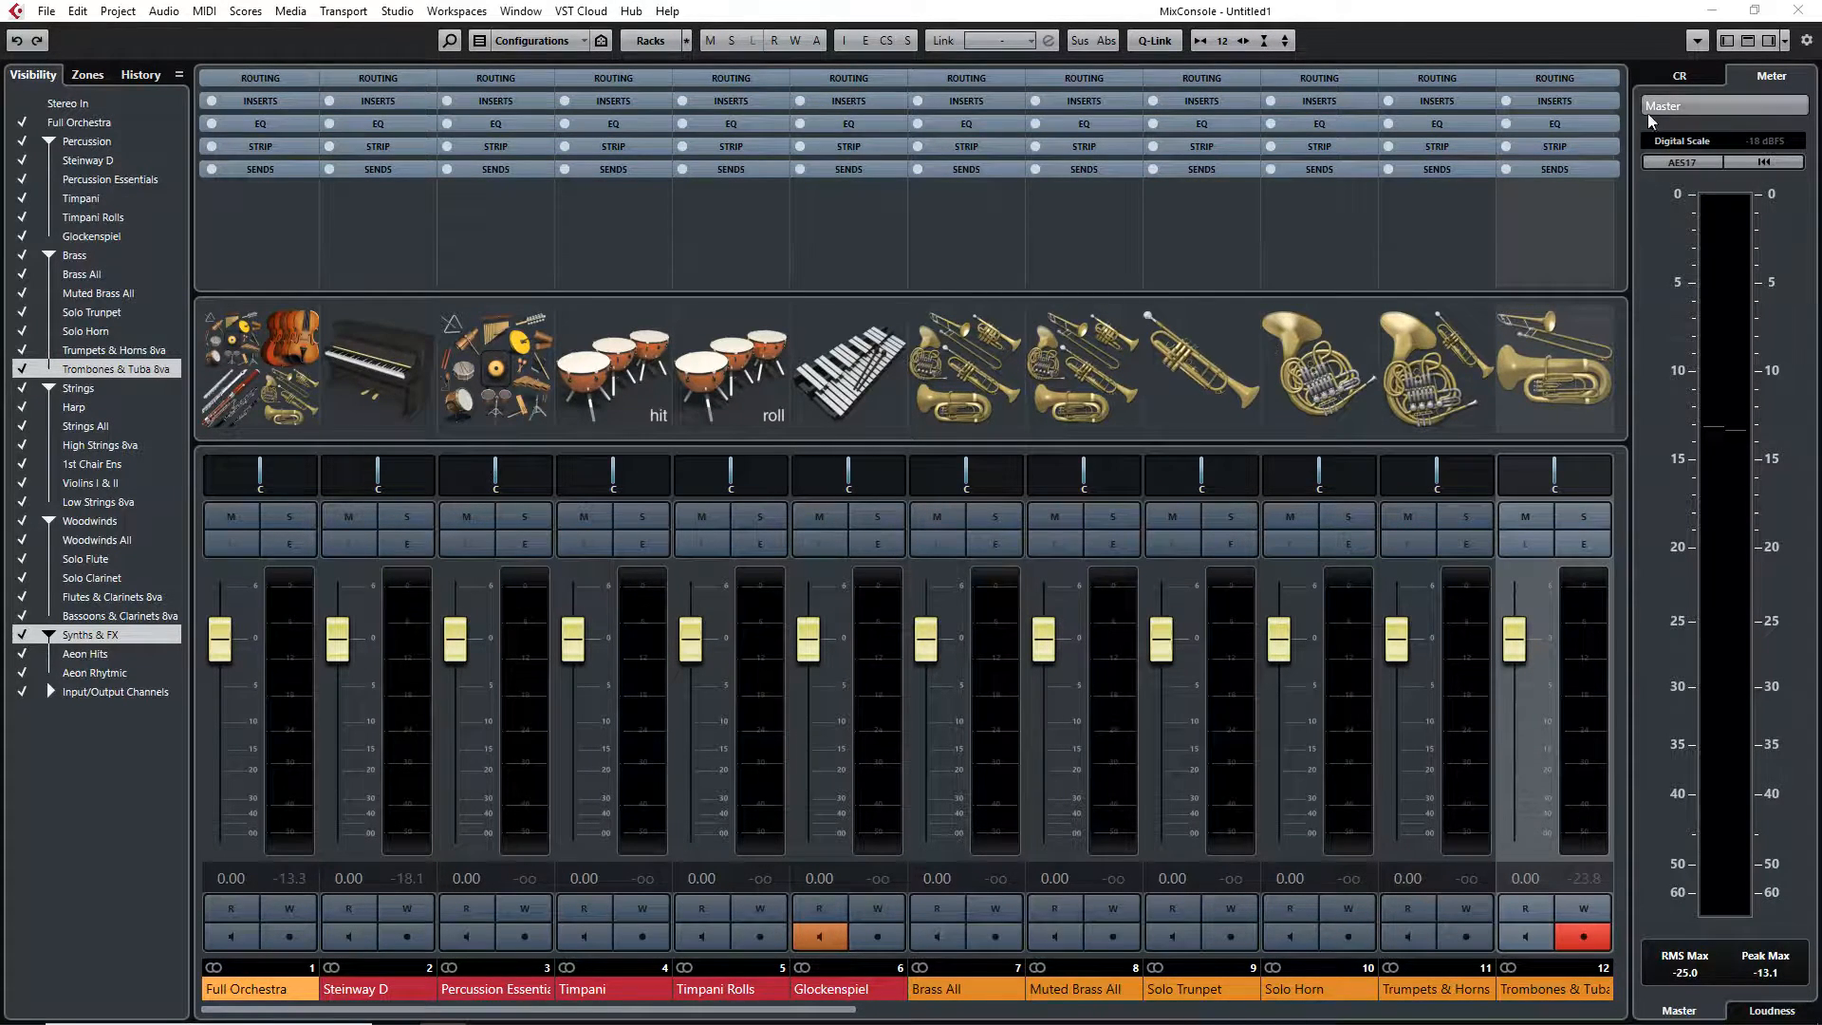
Leave the MixConsole and browse the track list in the project window
left_click(1581, 23)
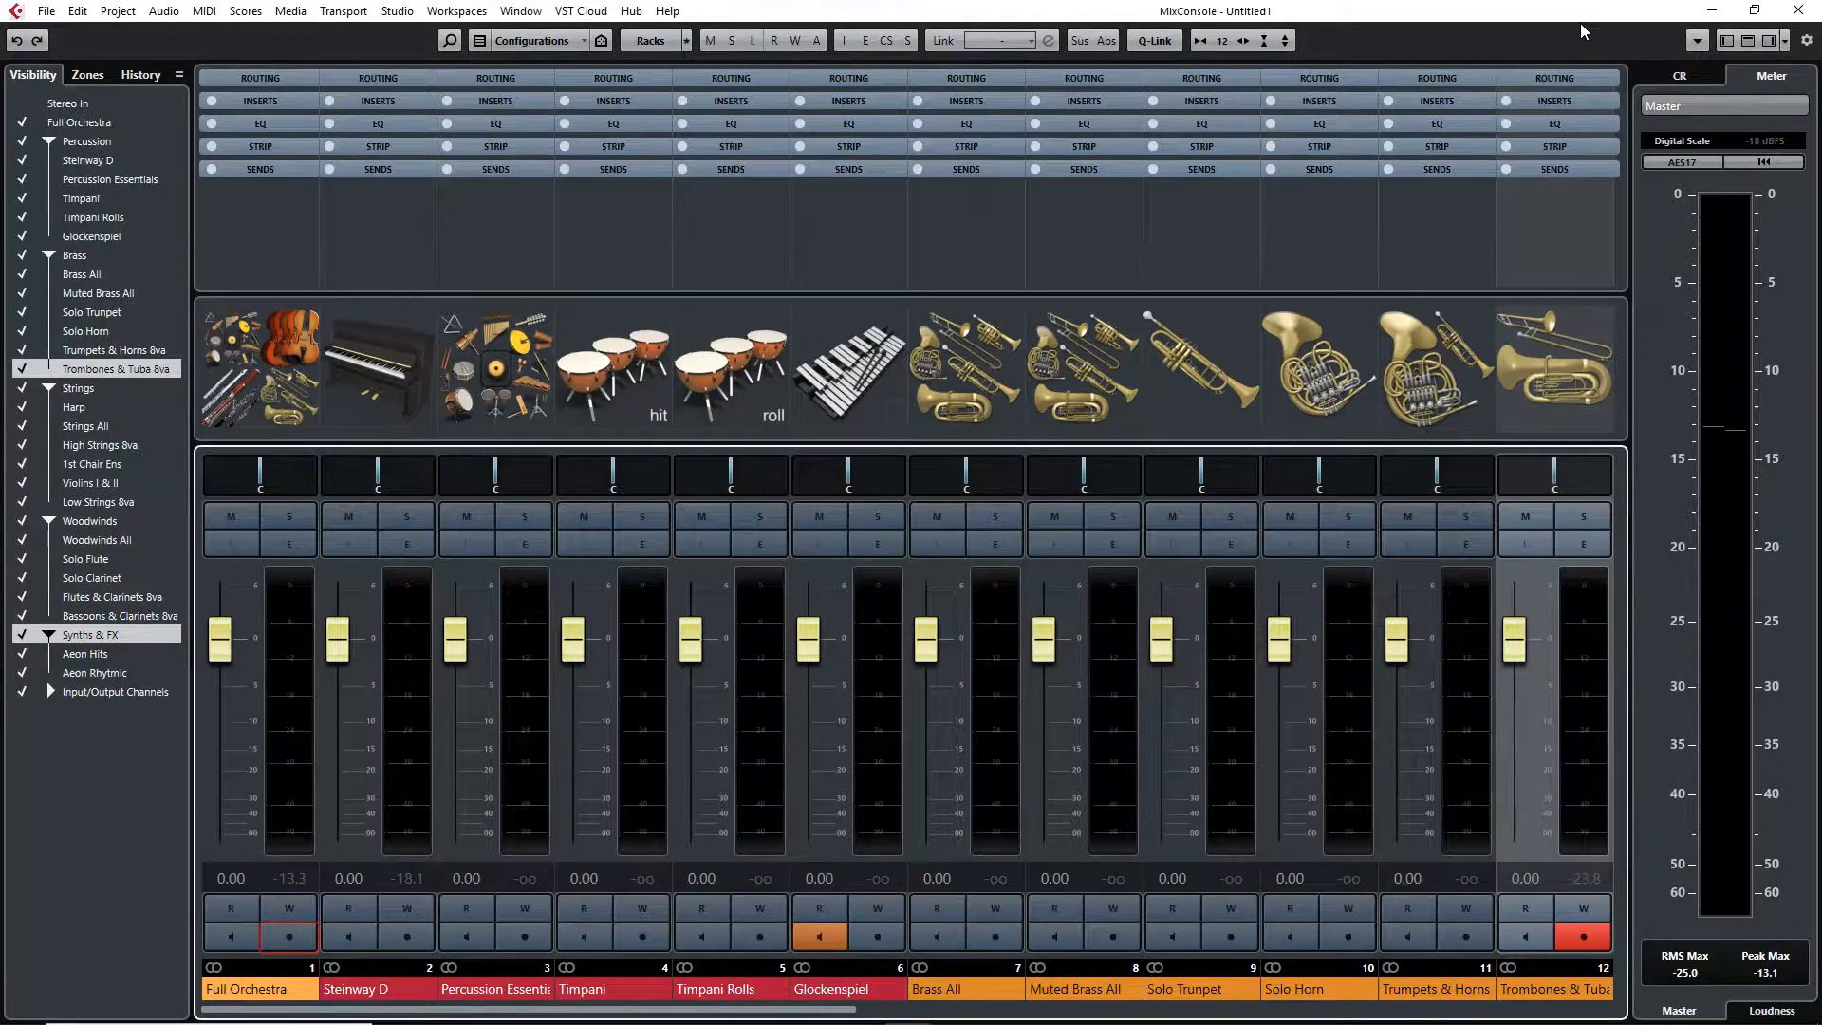
key("F3")
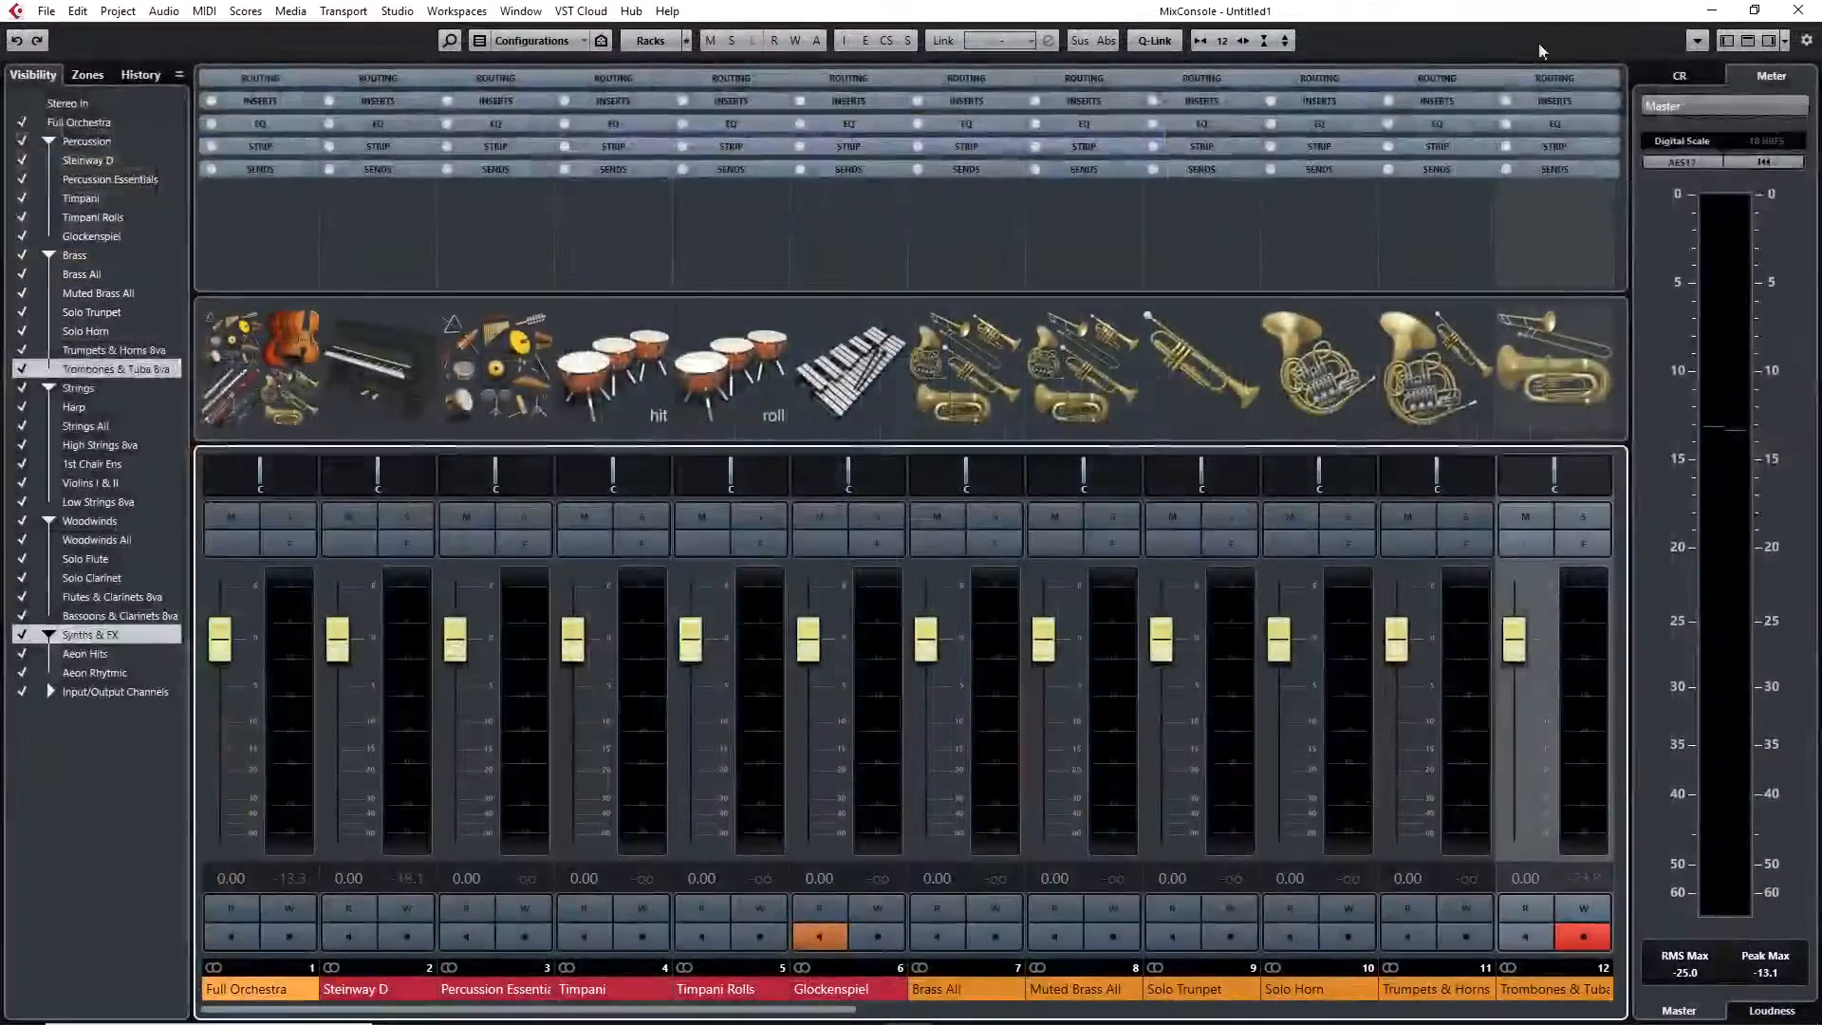
key("F3")
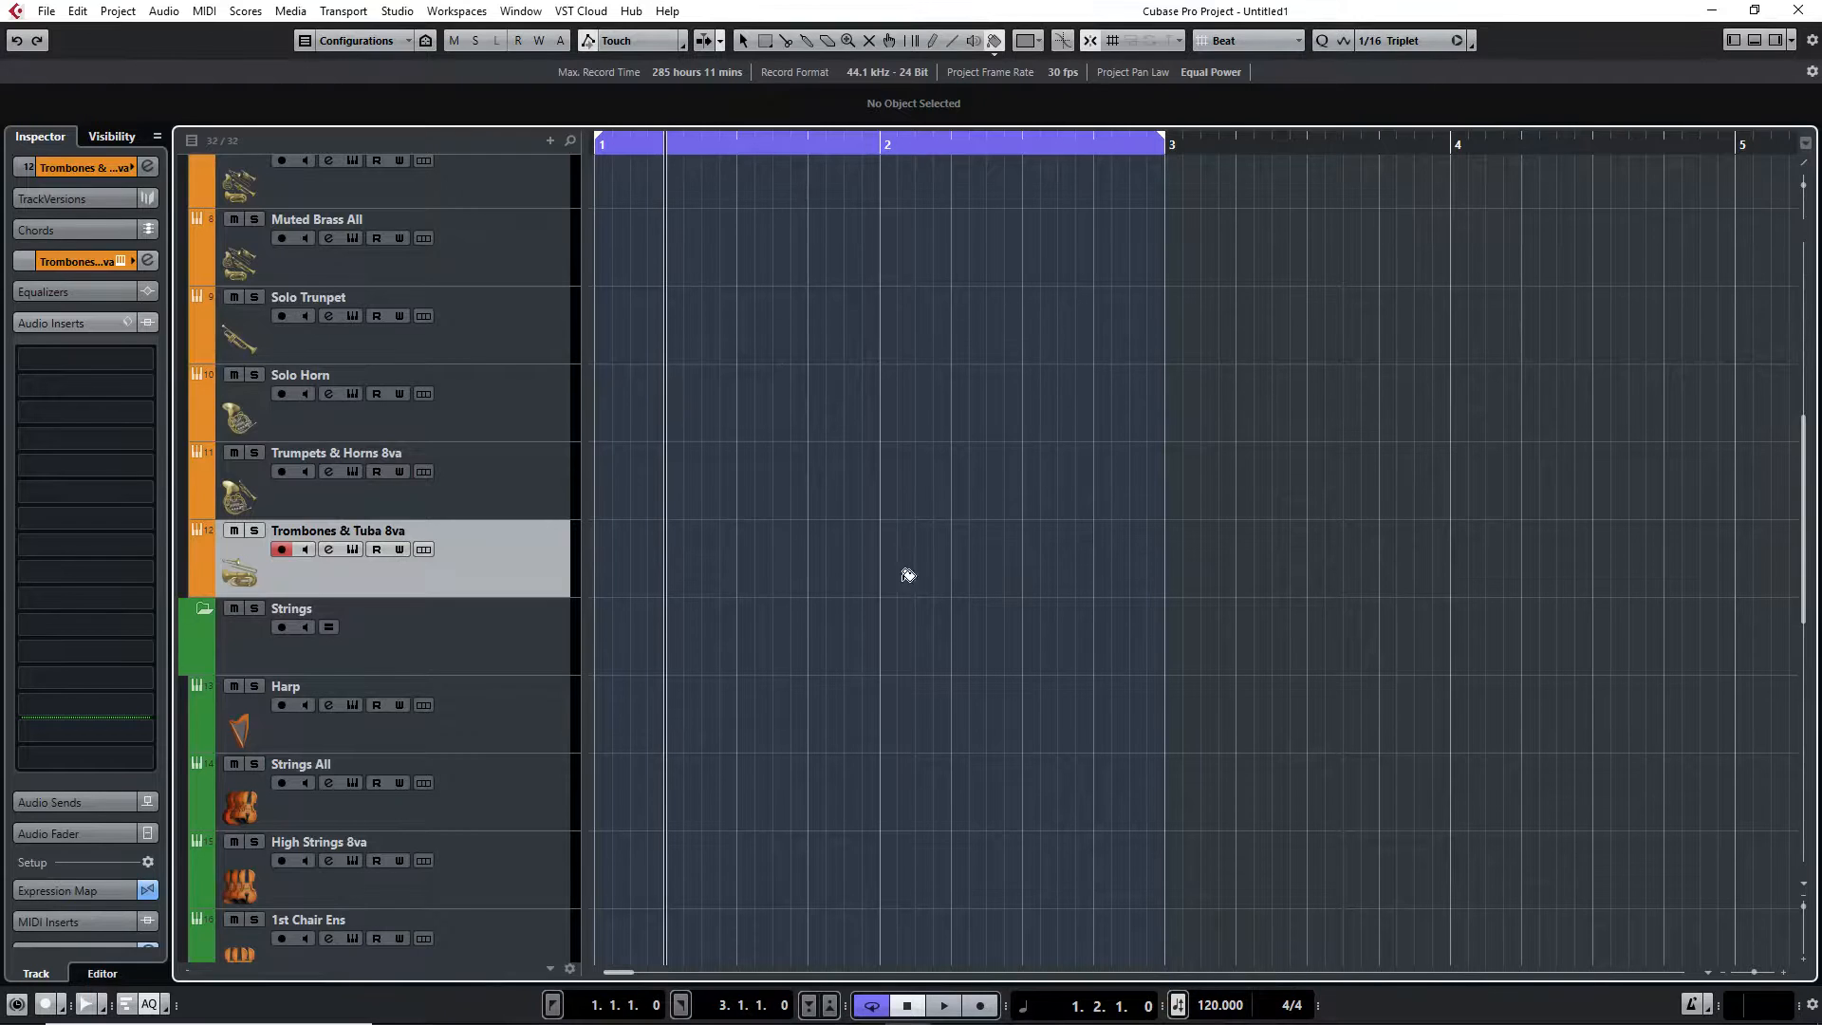
scroll(946, 618, "up", 8)
scroll(543, 491, "down", 15)
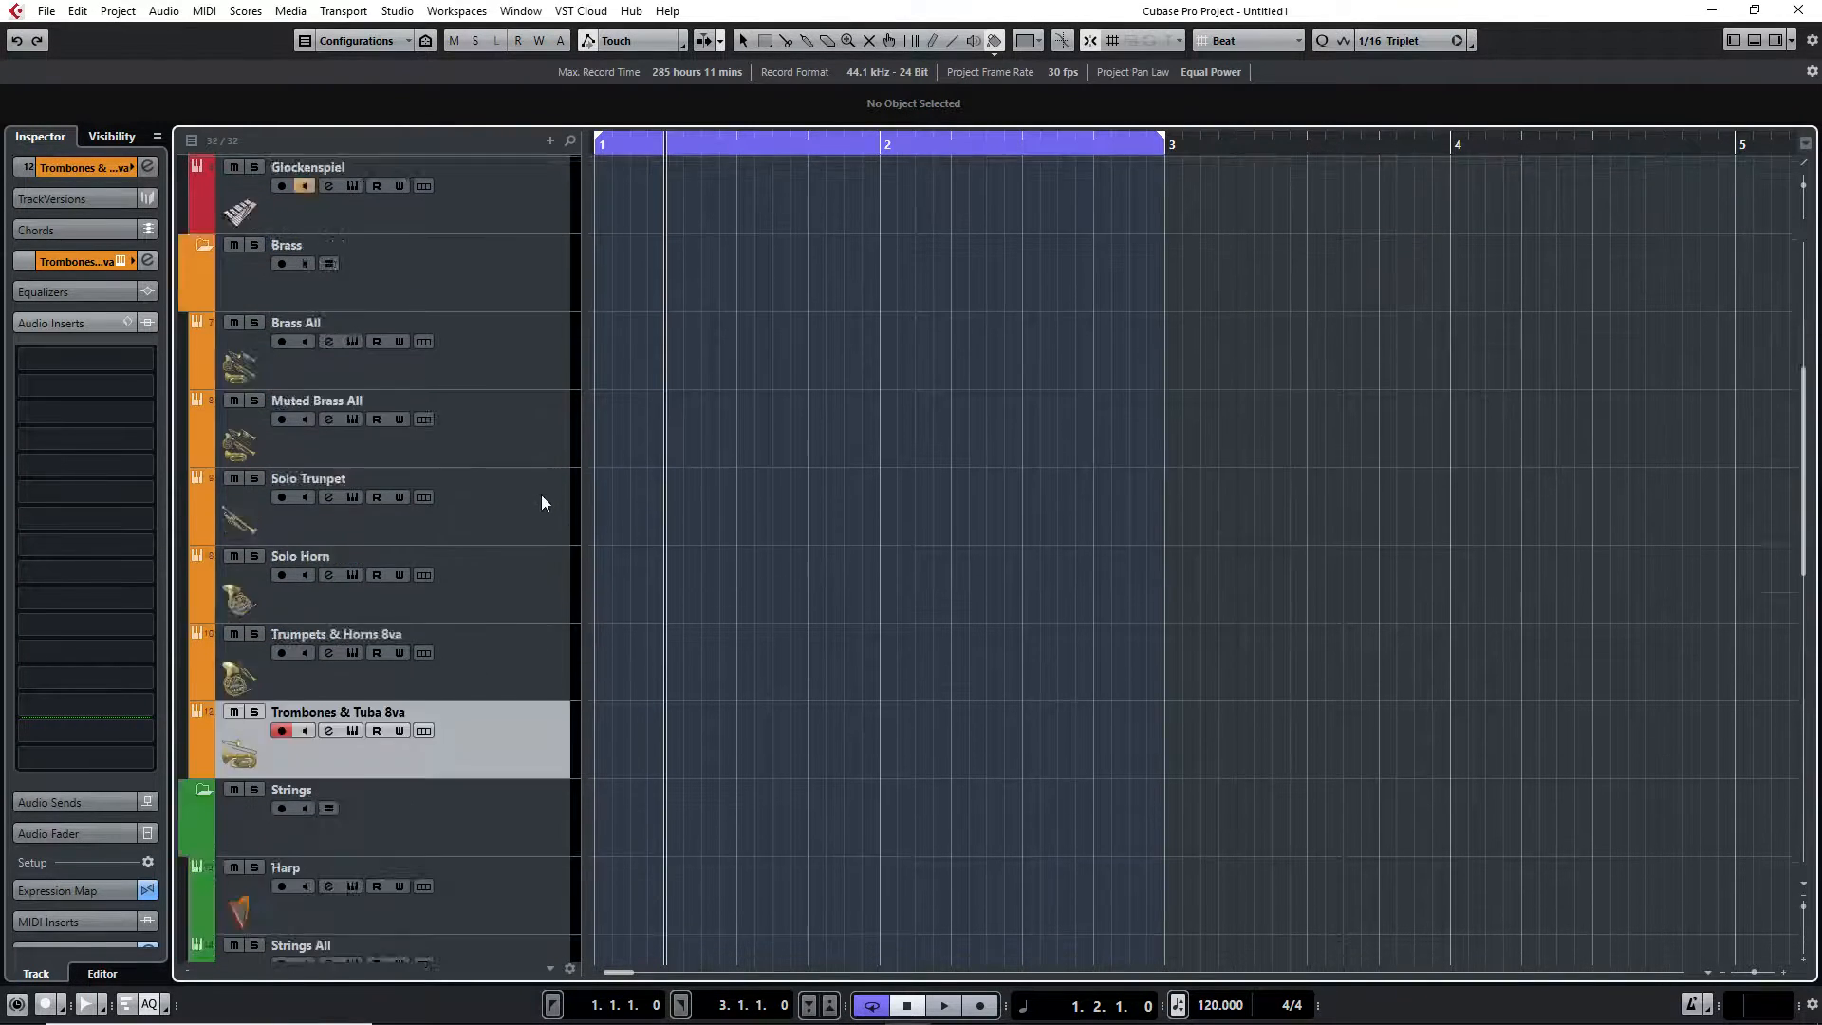
scroll(567, 522, "up", 15)
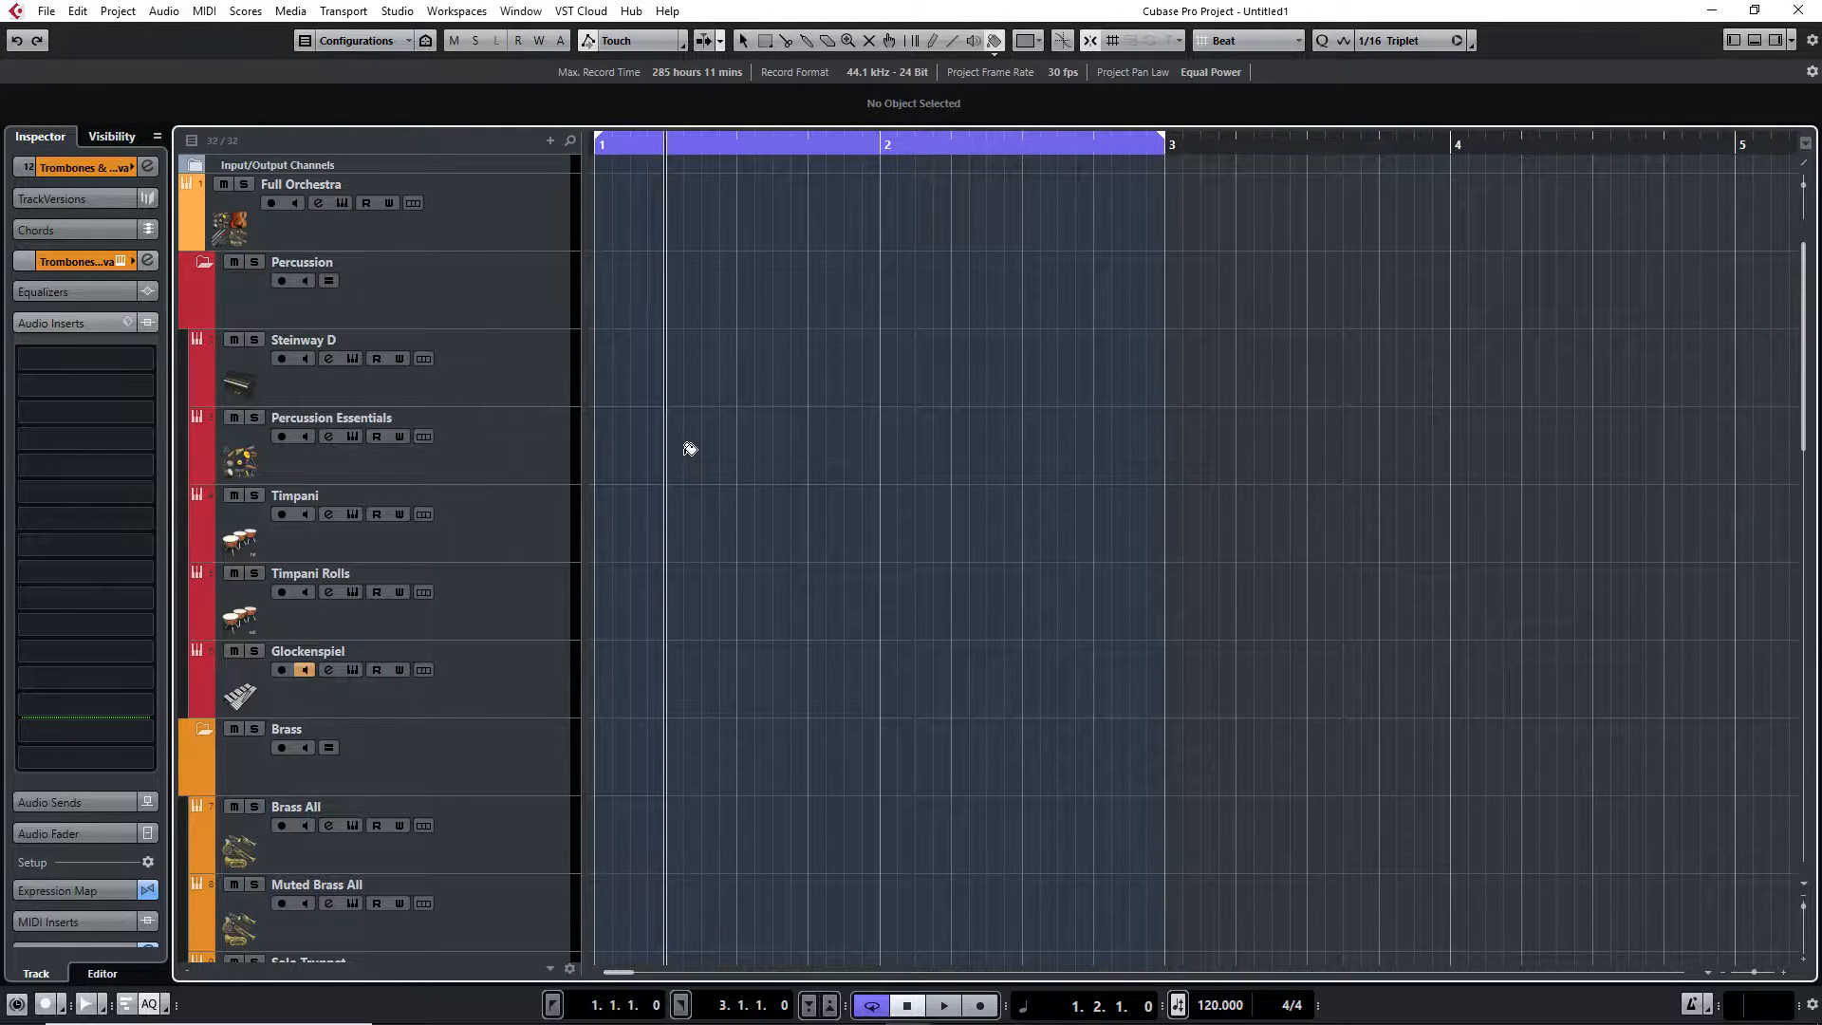
Select the Brass All track and open its Kontakt instrument window
left_click(506, 417)
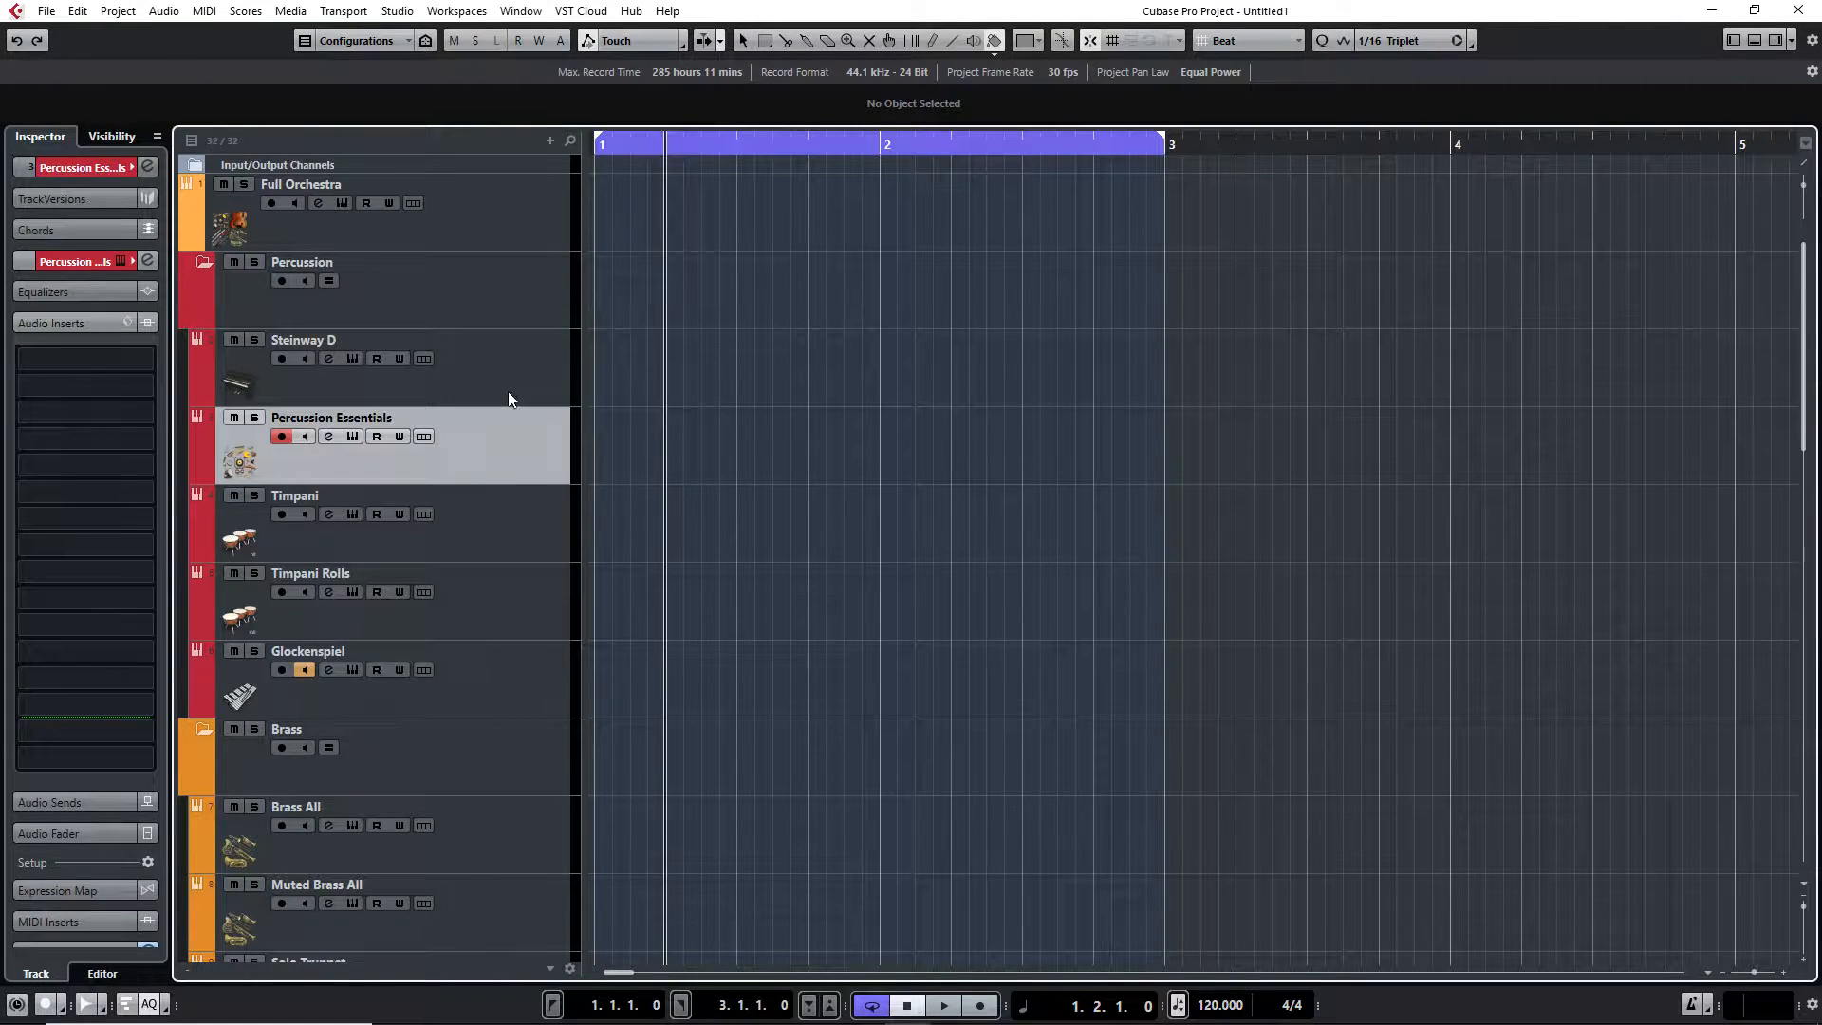
left_click(527, 552)
scroll(565, 407, "down", 5)
scroll(565, 407, "up", 4)
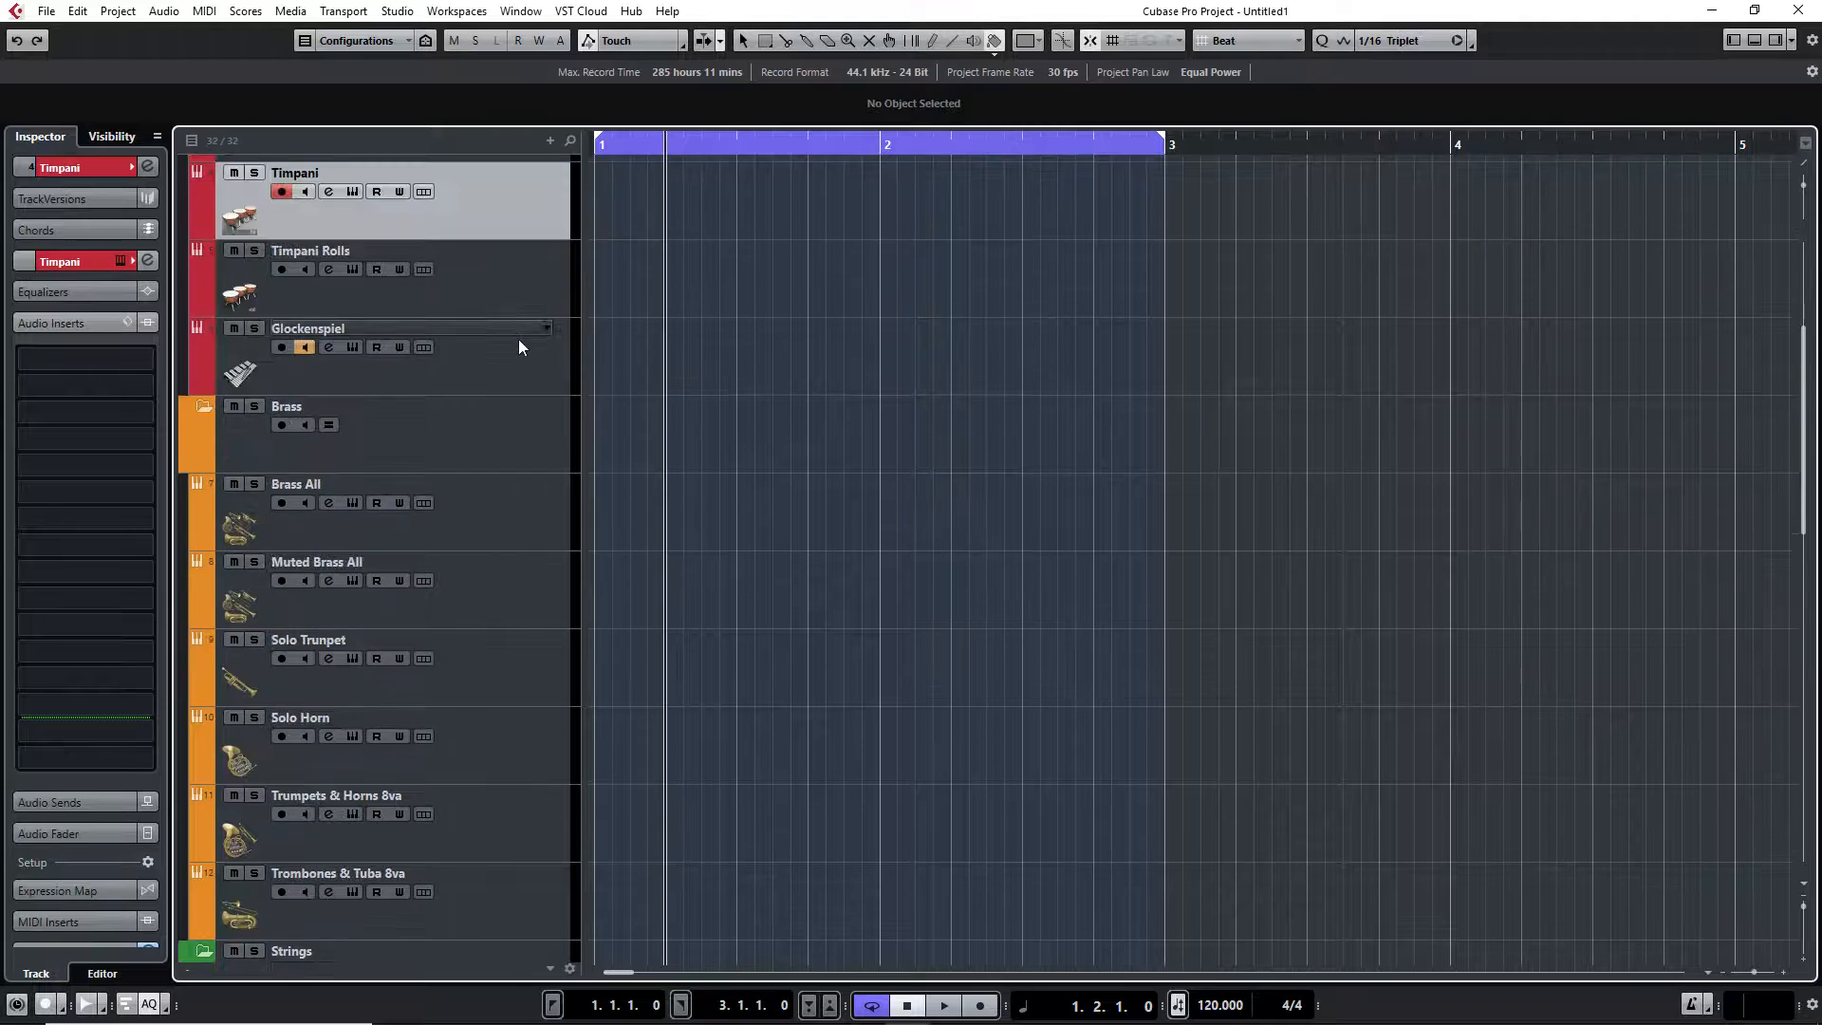
left_click(535, 492)
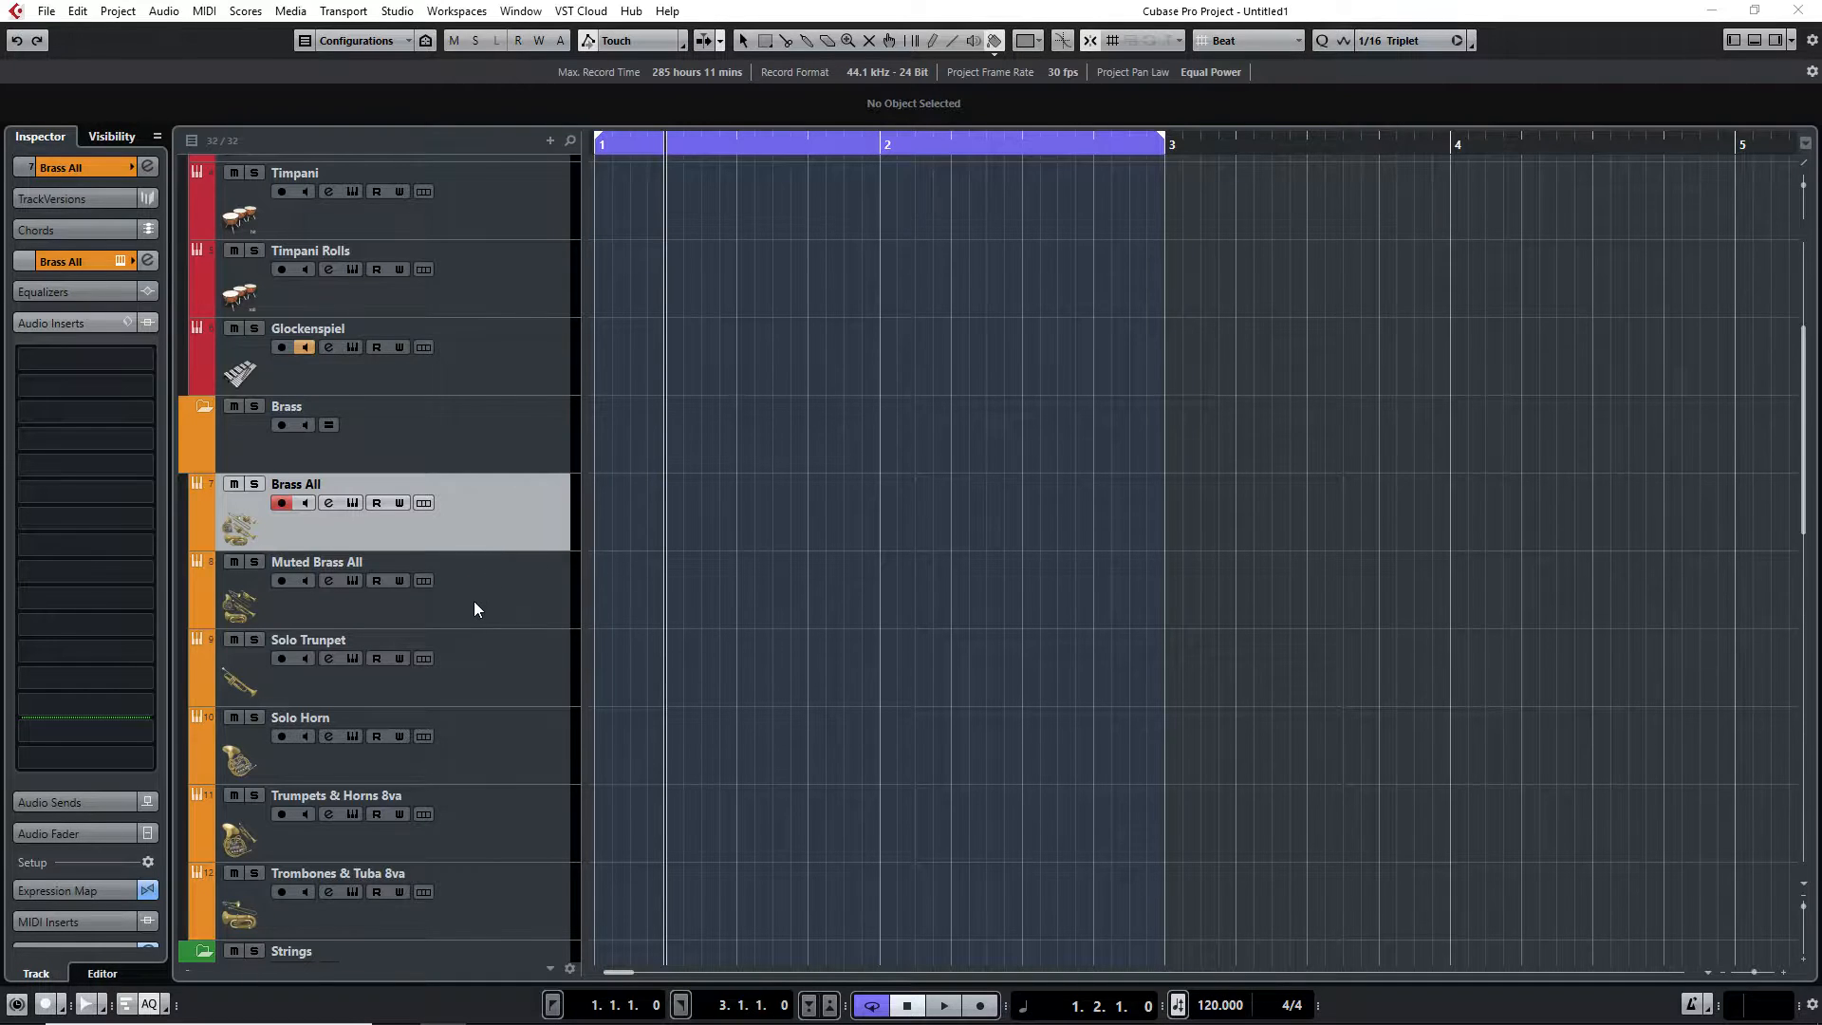
left_click(366, 532)
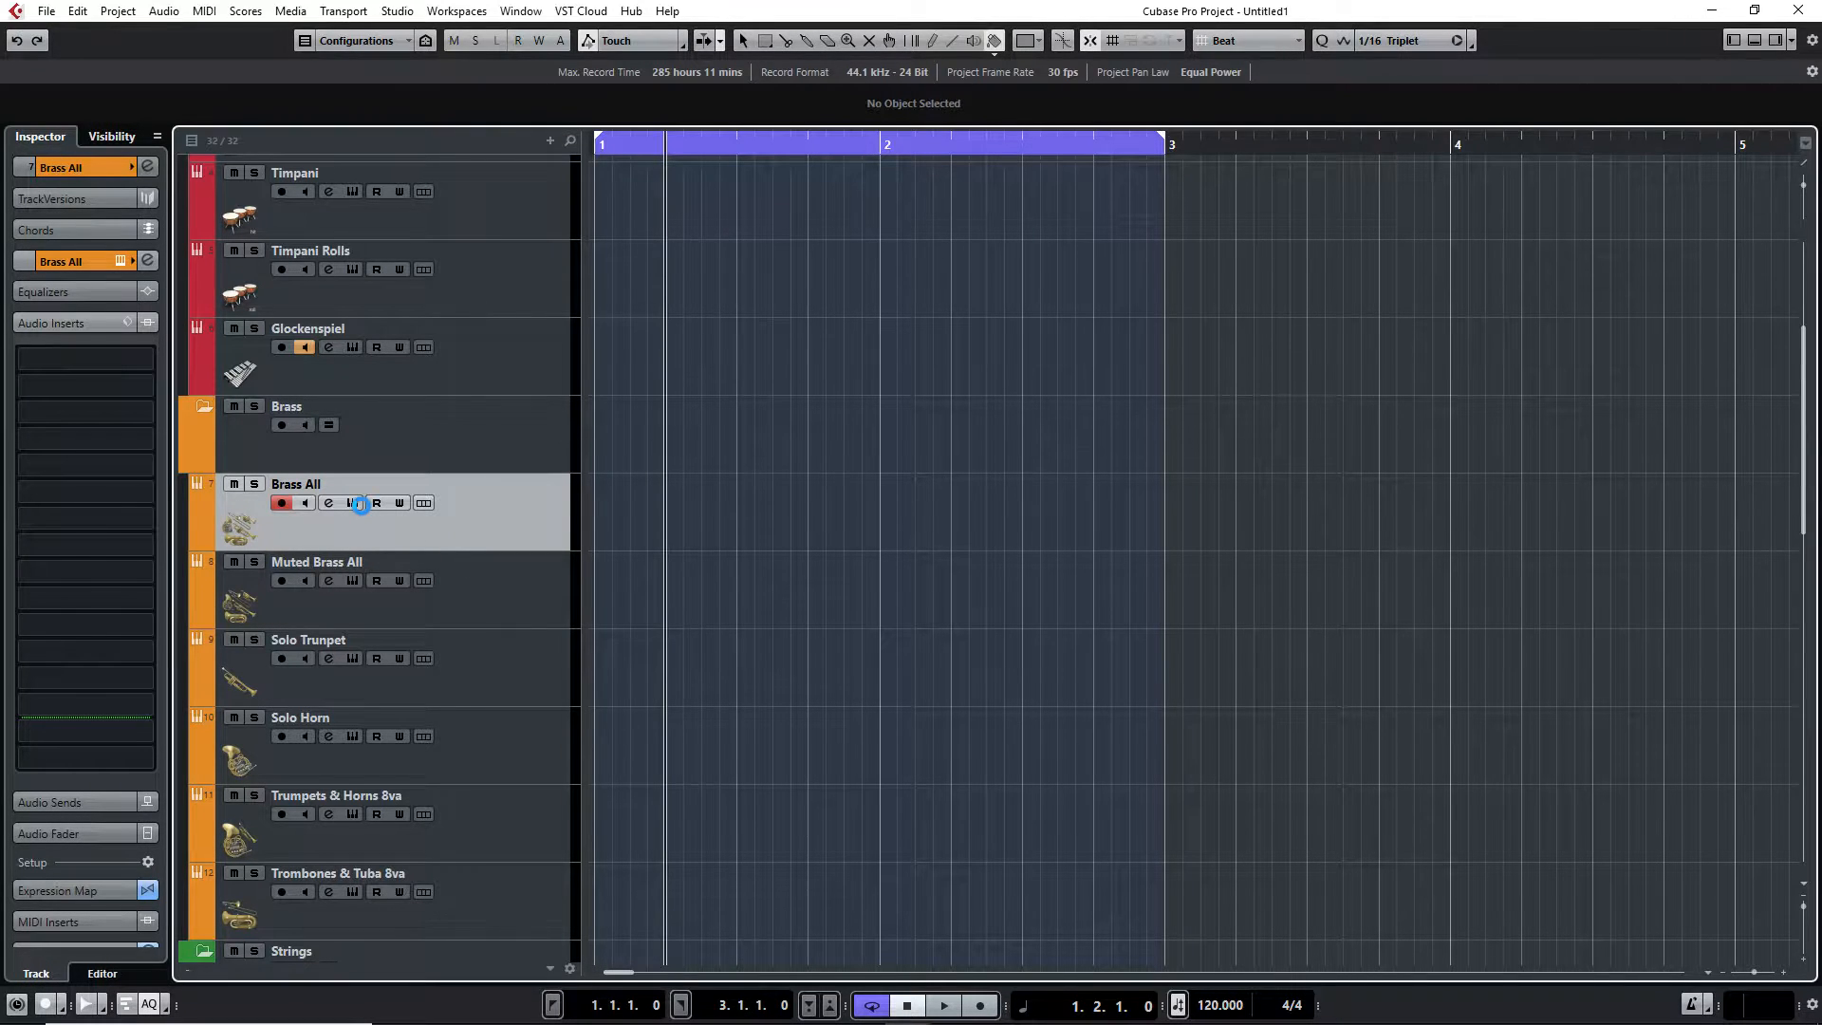
left_click(356, 504)
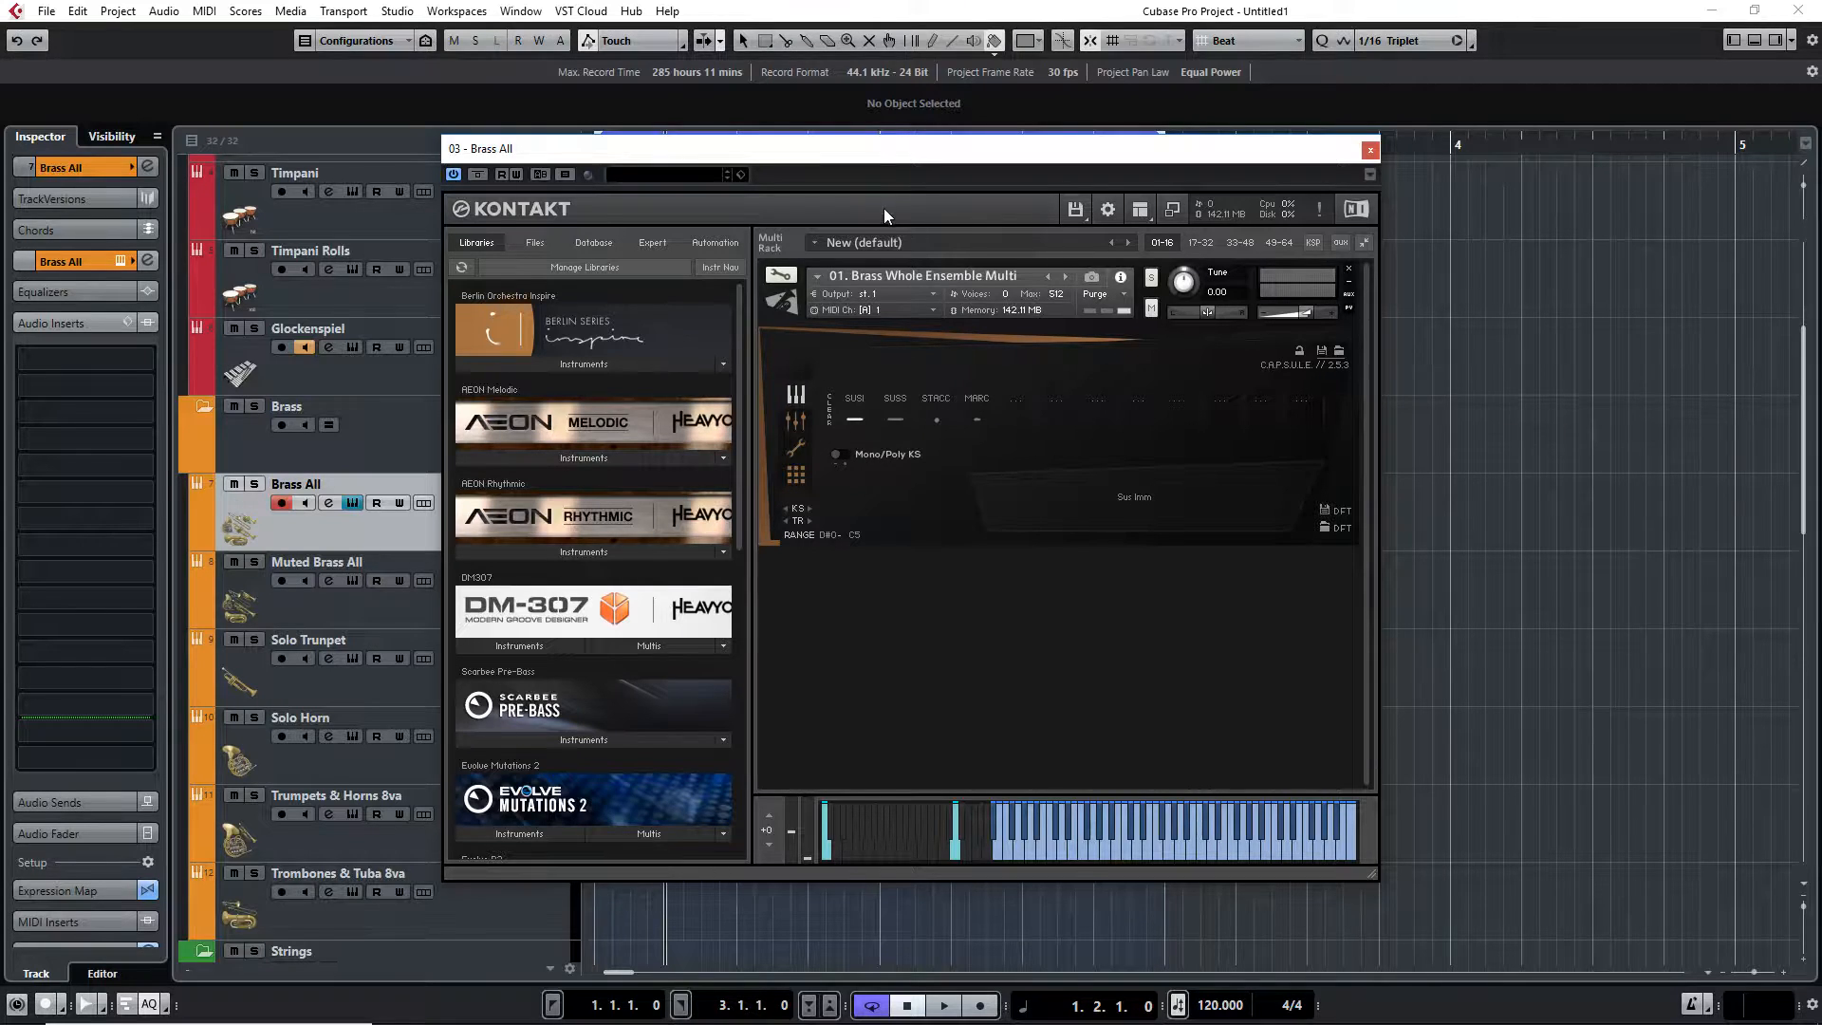
Create an empty MIDI part between the locators on the Brass All track
left_click_drag(820, 157, 1200, 186)
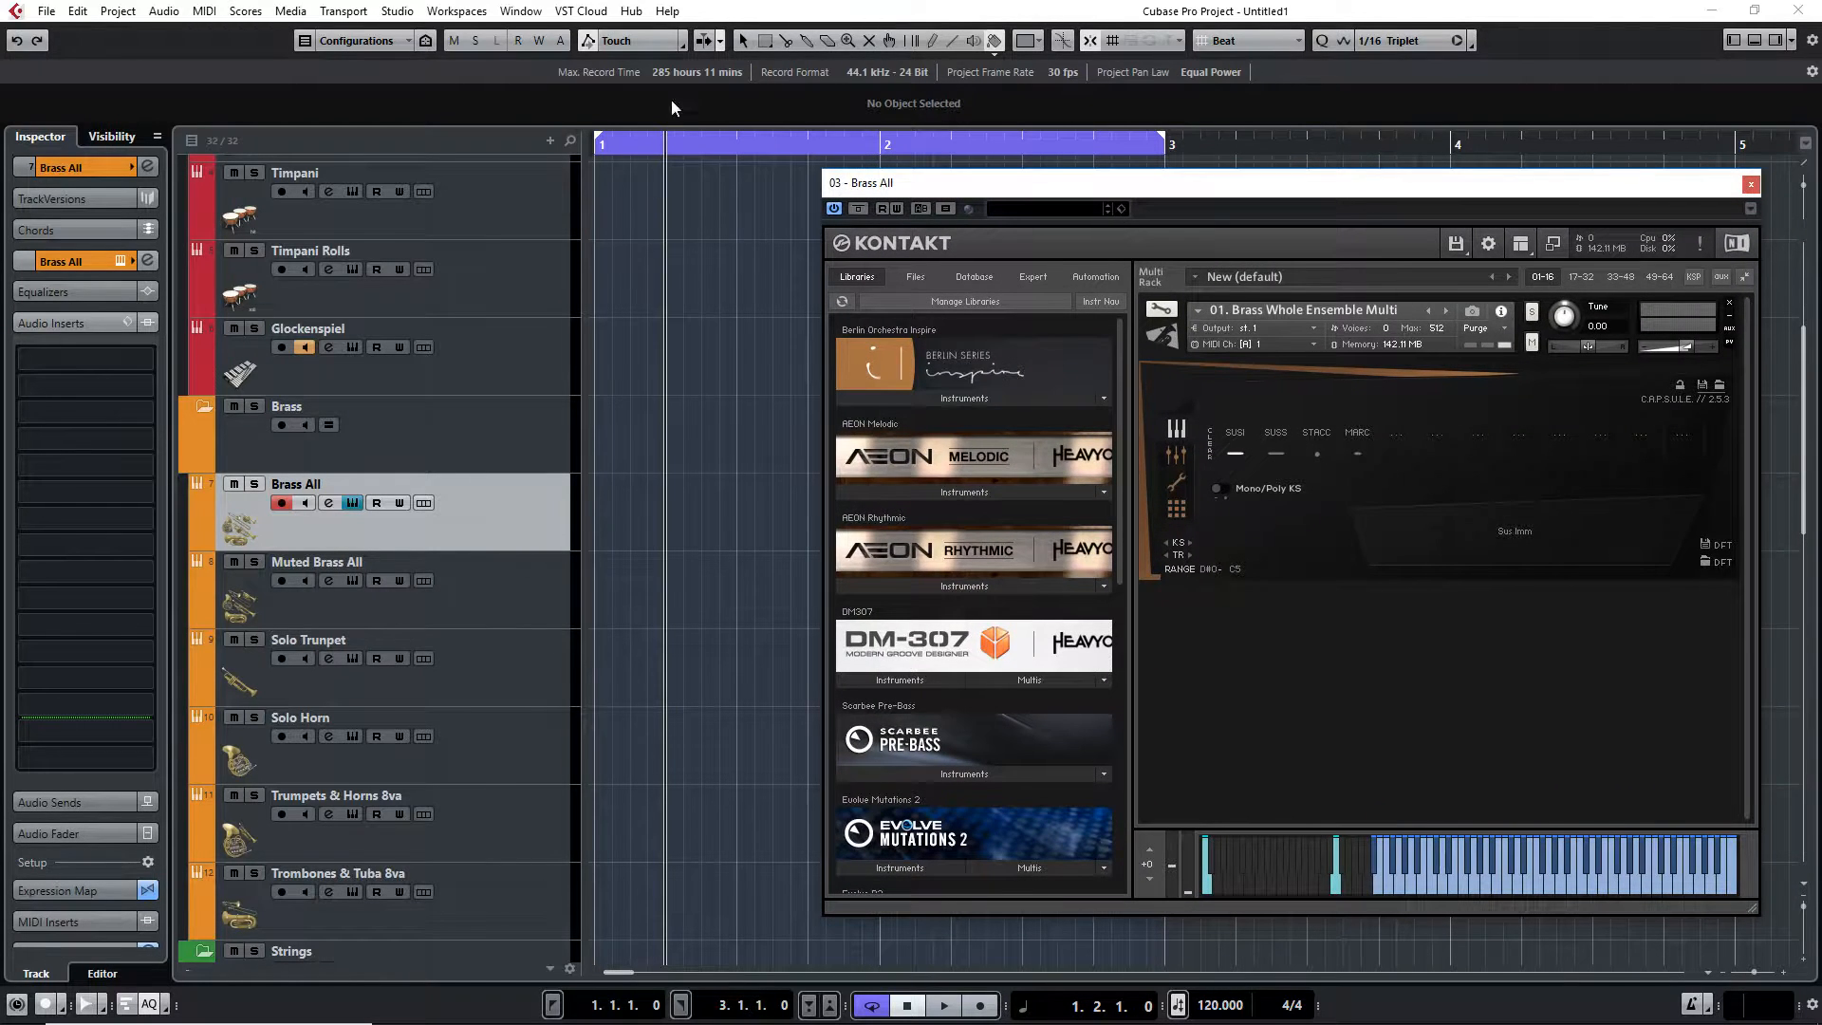
double_click(649, 486)
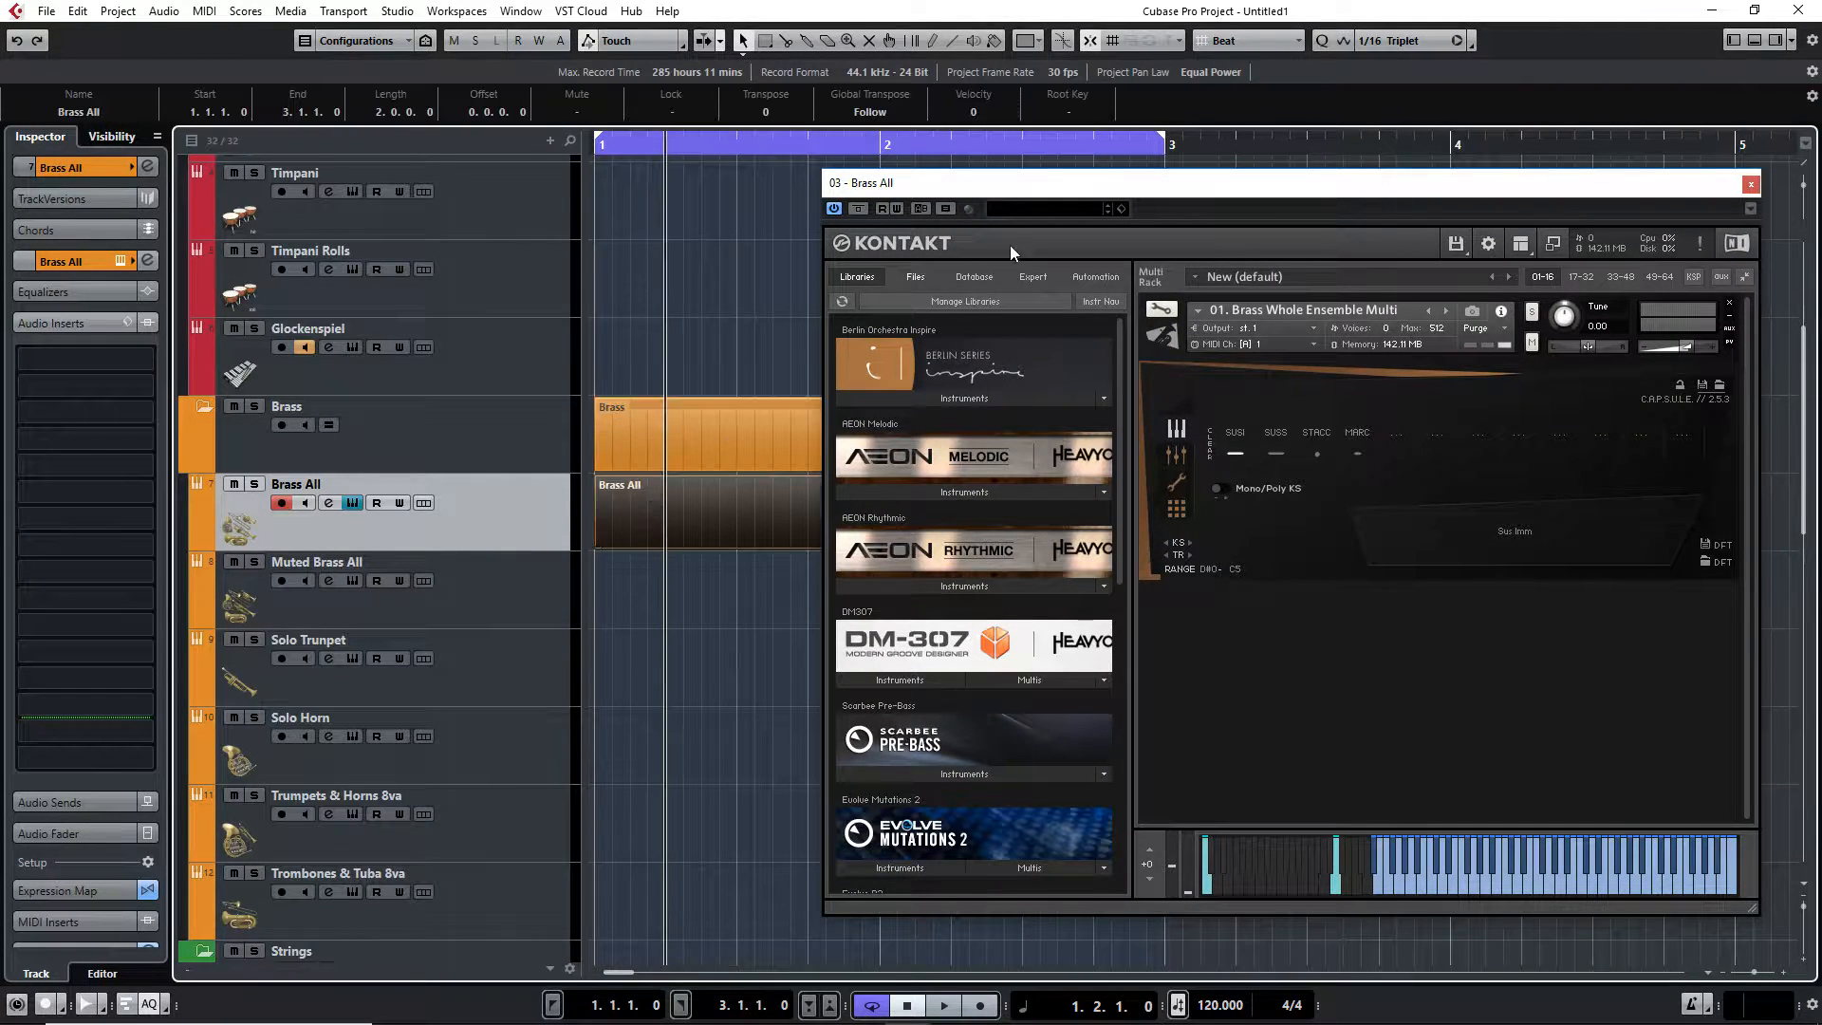
left_click_drag(1033, 190, 1321, 178)
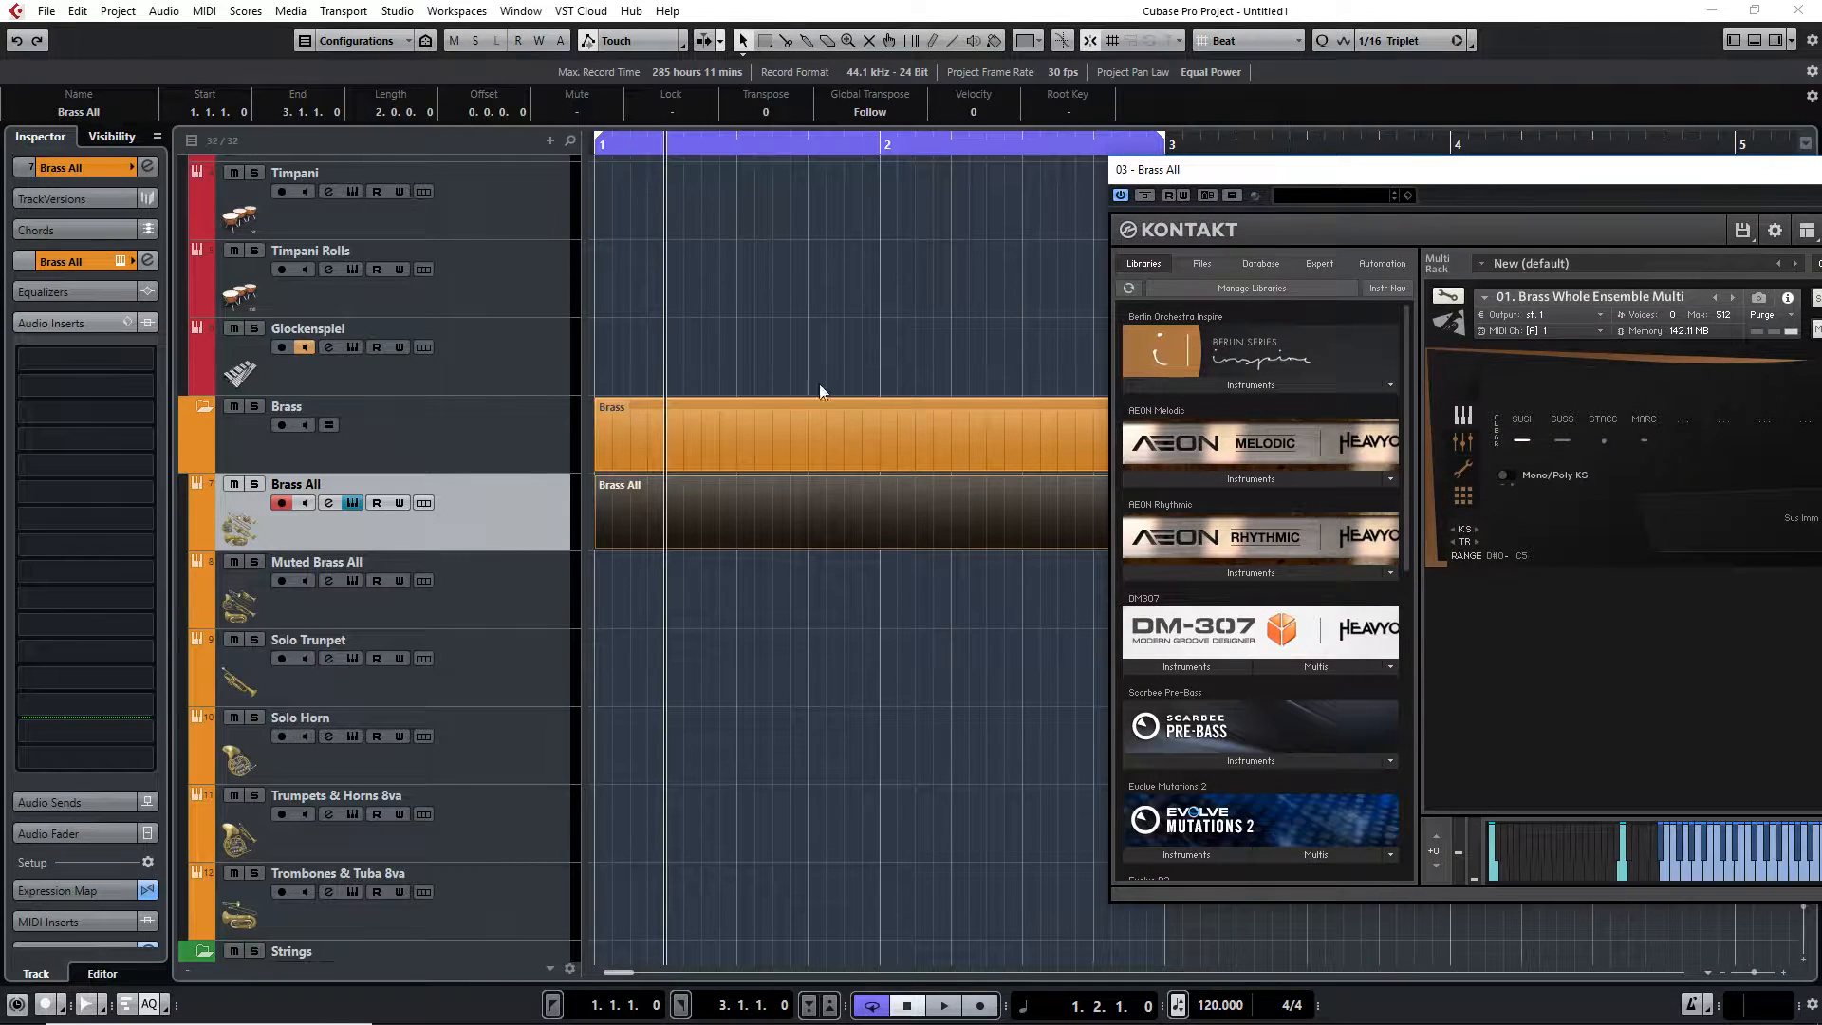
Open the Brass All part in the Key Editor and draw a rising line of notes from A#2 to D3
double_click(802, 508)
mouse_move(220, 465)
left_mouse_down()
mouse_move(570, 456)
mouse_move(535, 456)
mouse_move(573, 429)
mouse_move(801, 397)
mouse_move(831, 409)
left_mouse_up()
Shift the Kontakt on-screen keyboard up three octaves so the keyswitch keys are shown
left_click_drag(1381, 175, 669, 205)
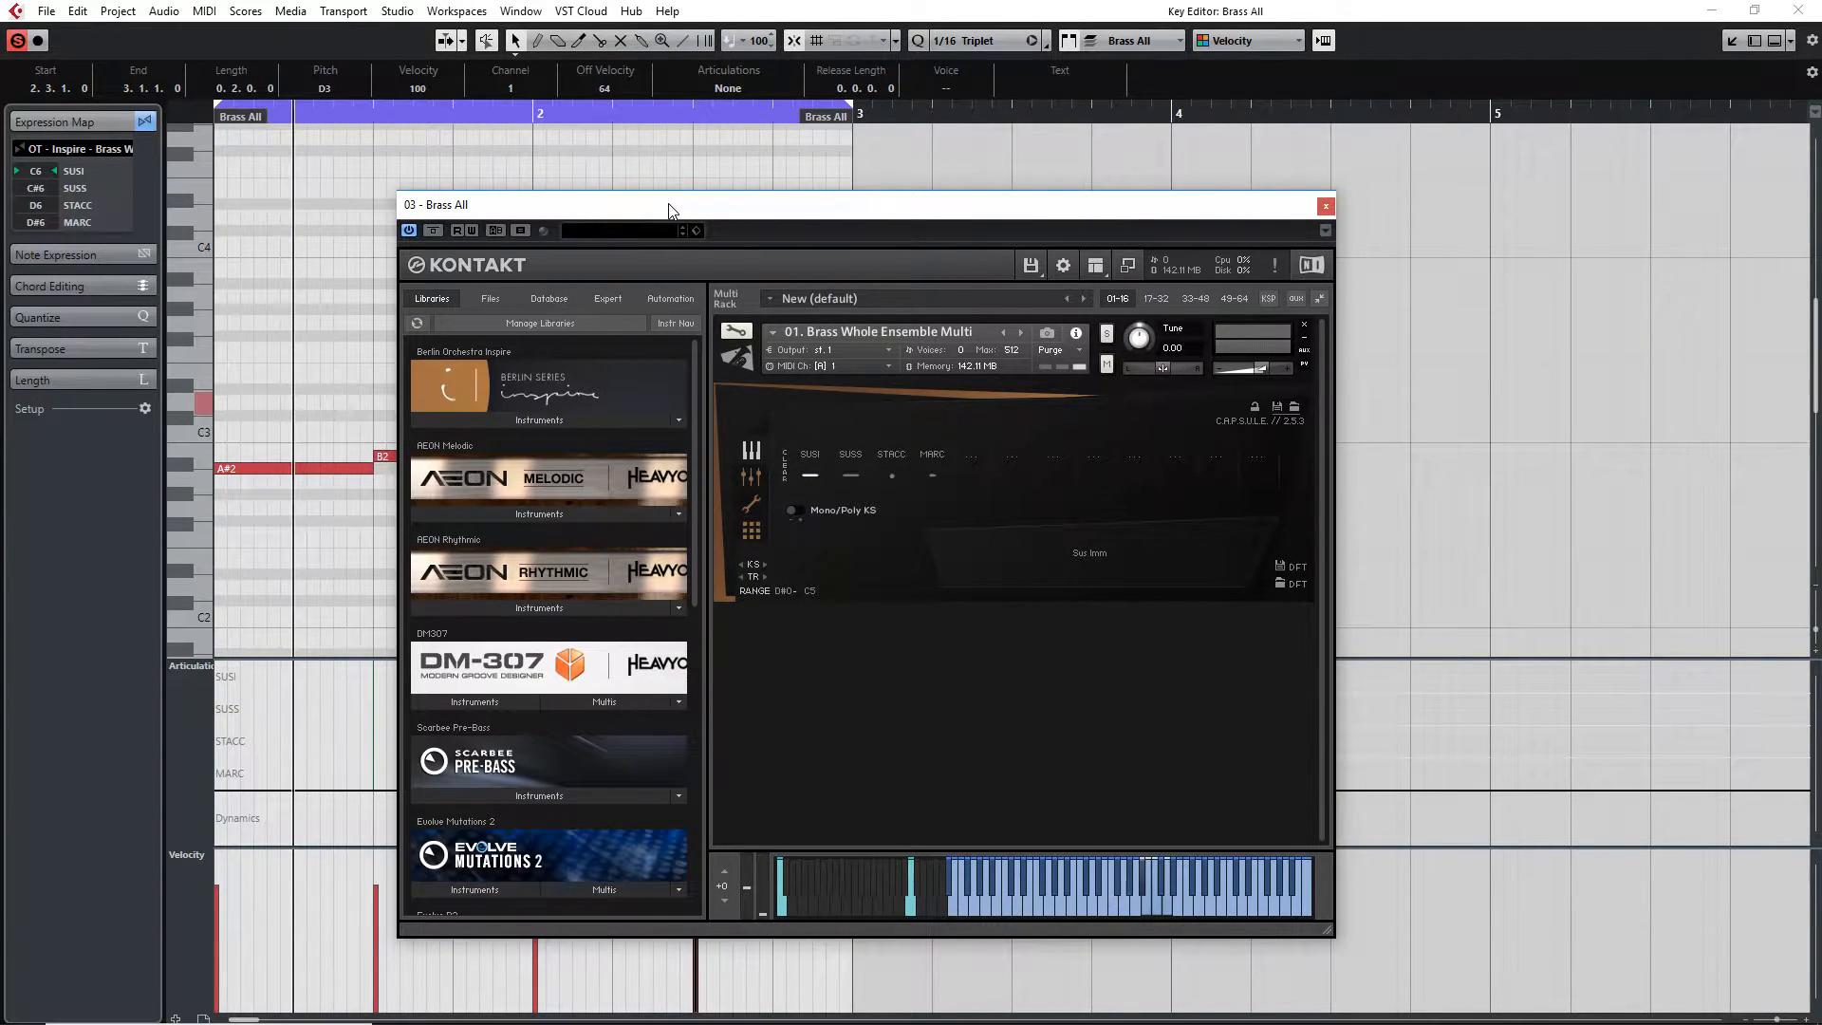
left_click(726, 876)
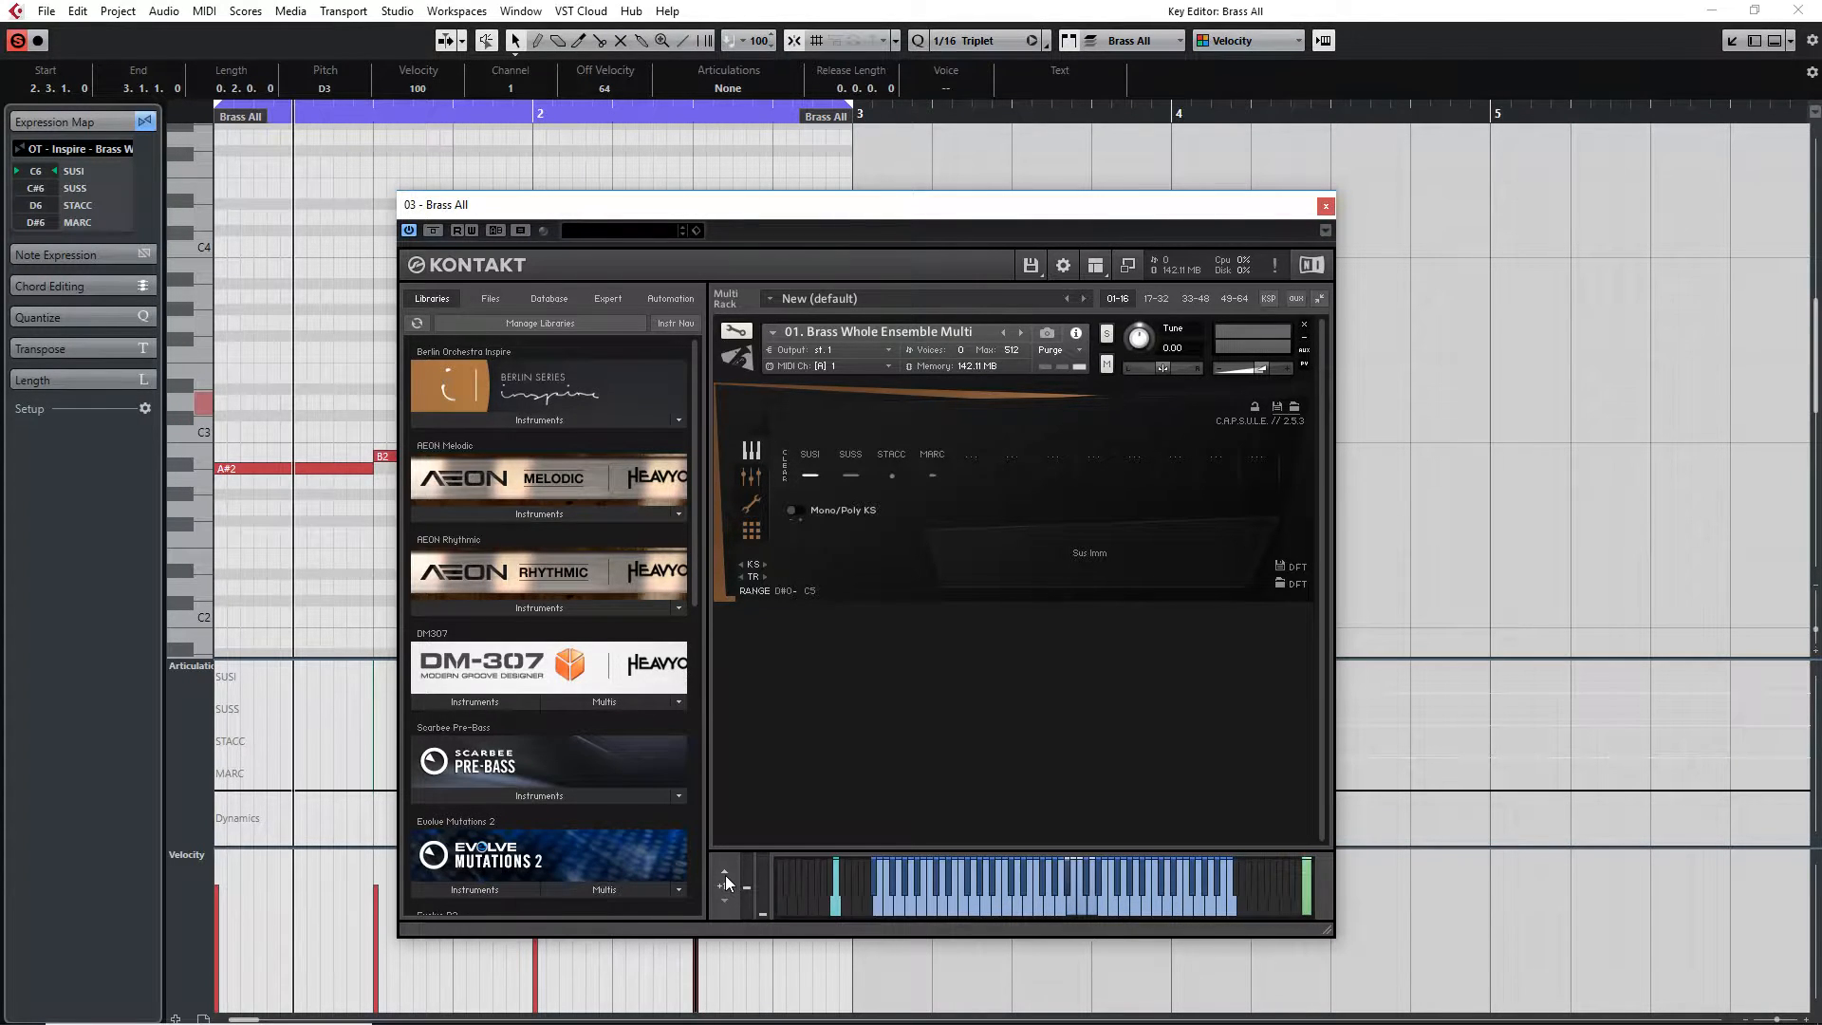
left_click(726, 878)
left_click(726, 878)
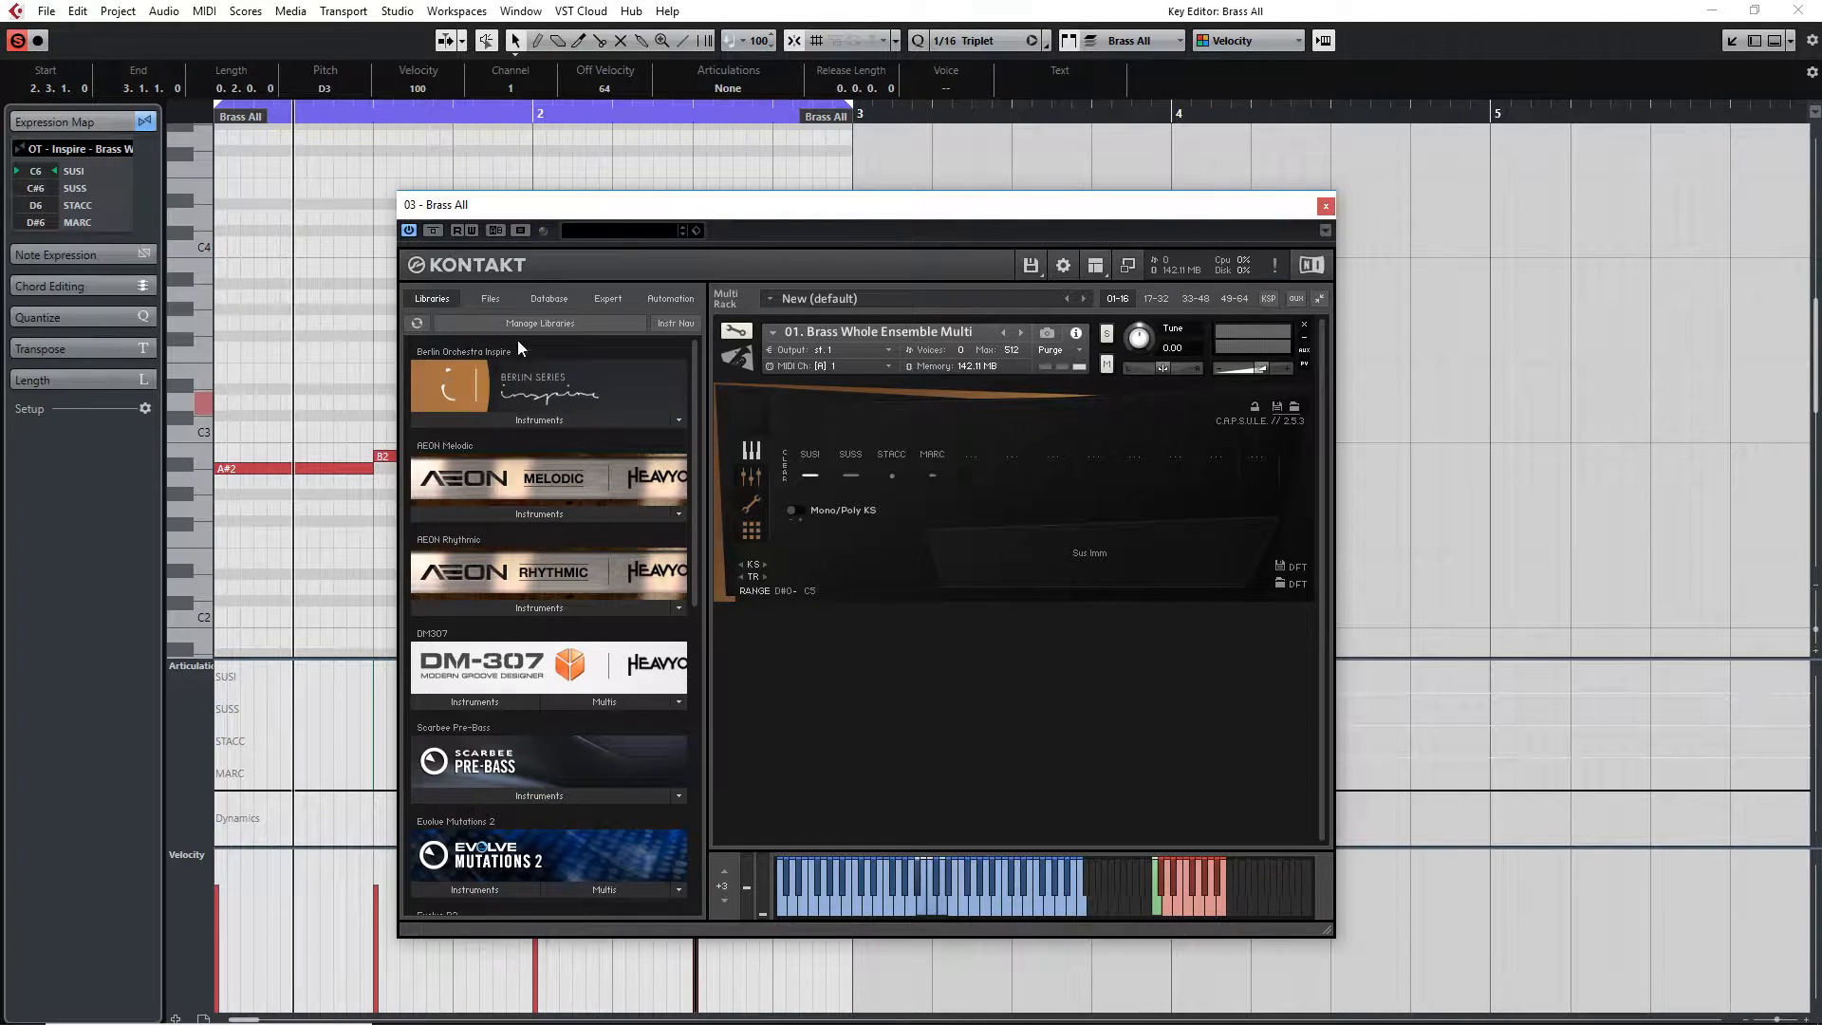
Draw a C6 keyswitch note spanning the first bar of the part
scroll(241, 323, "up", 4)
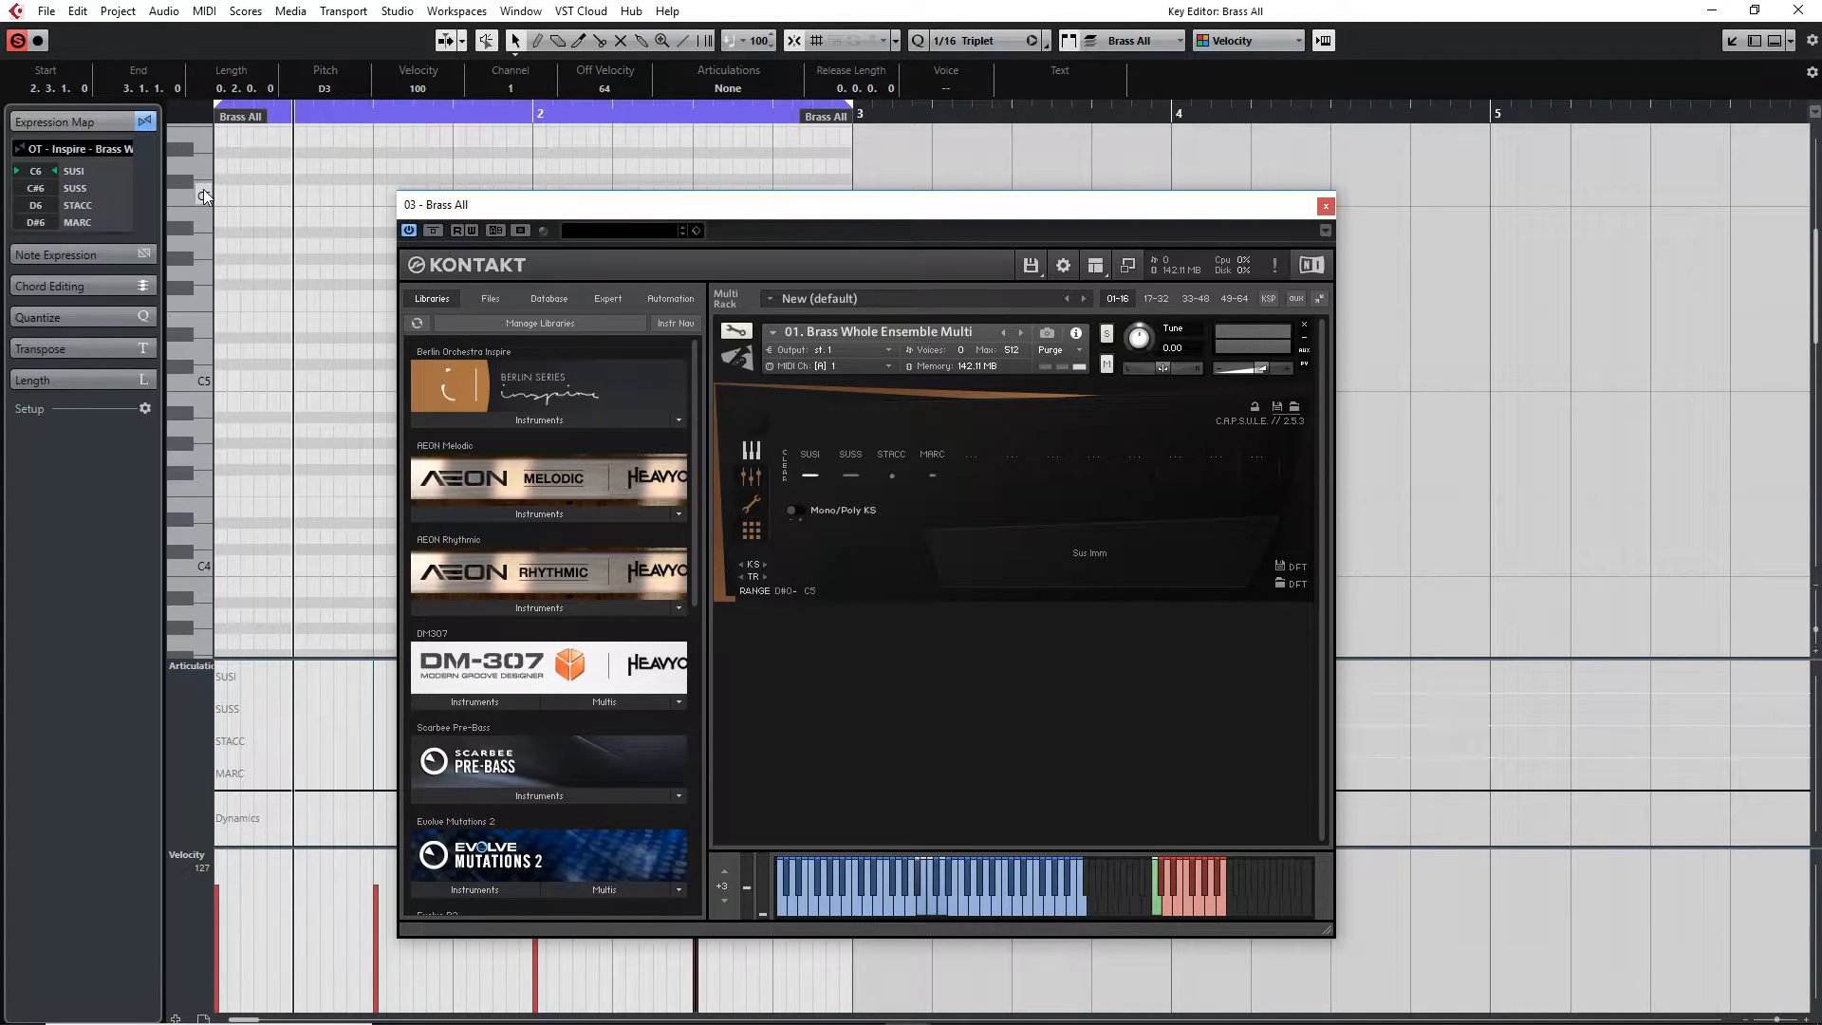
left_click_drag(1117, 207, 1473, 178)
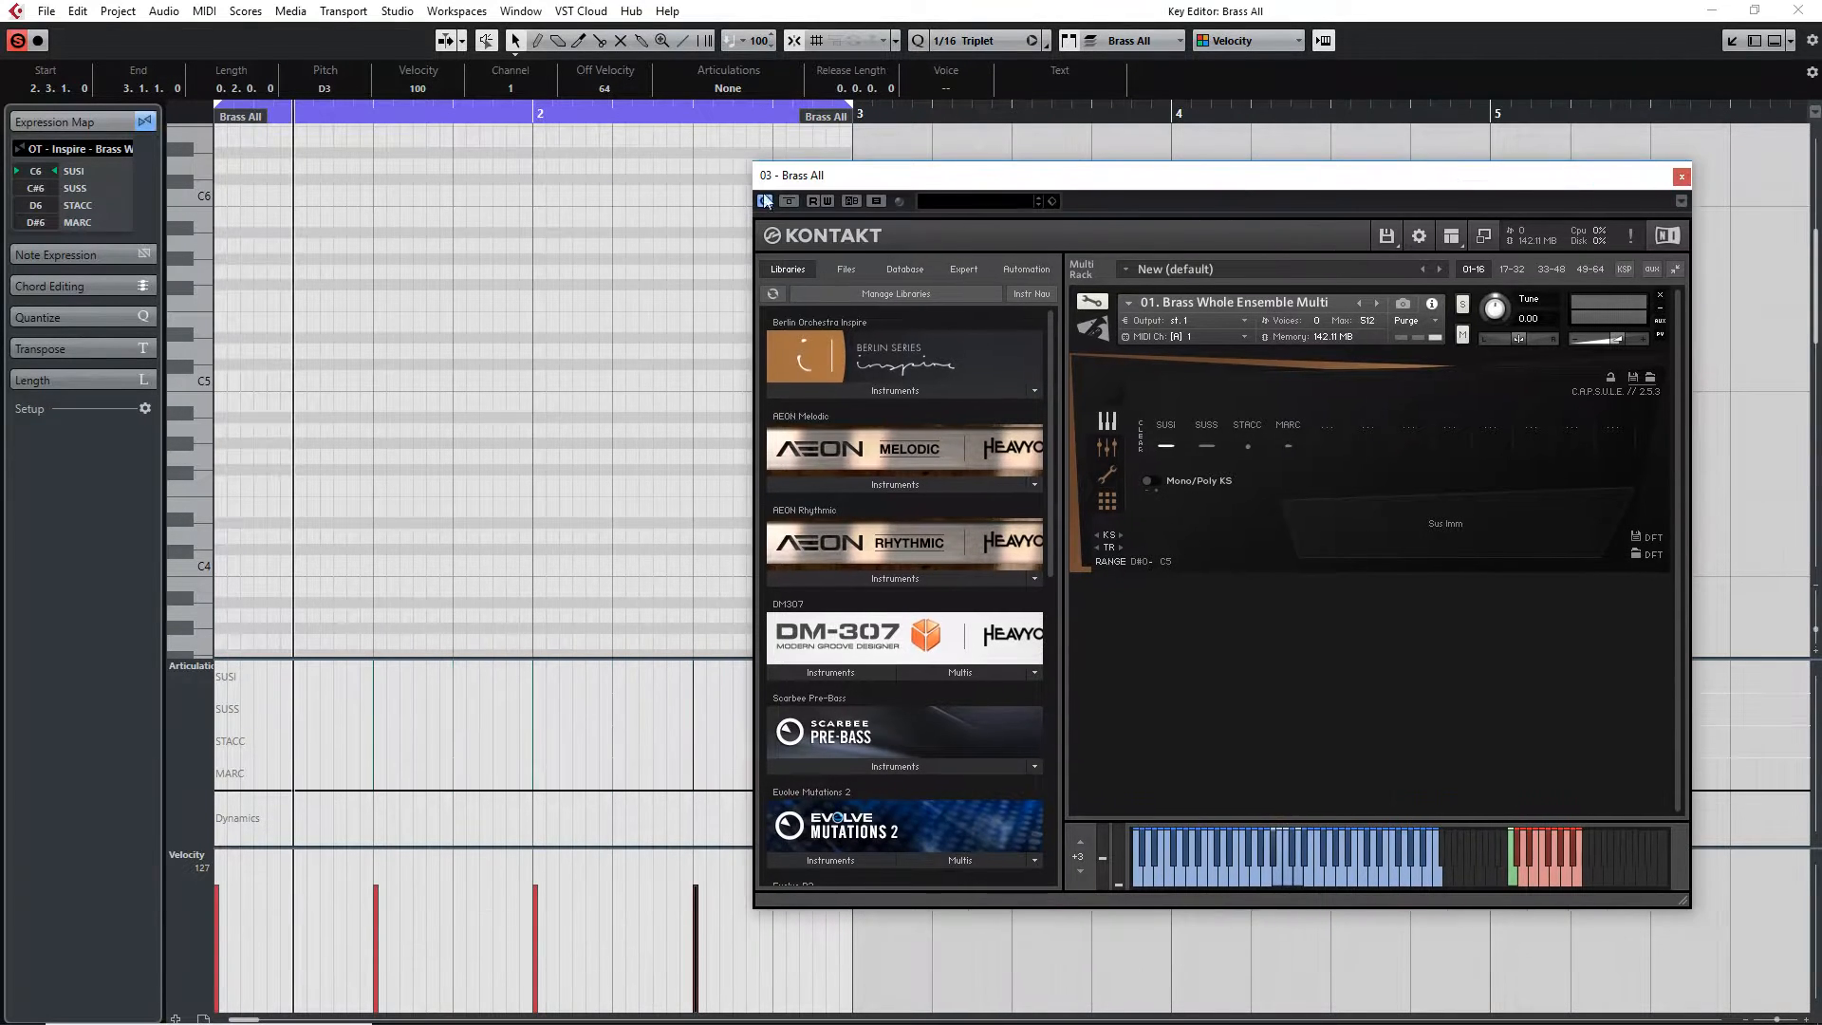
left_click_drag(219, 194, 532, 194)
Draw a D6 keyswitch note starting at bar 2
scroll(568, 328, "up", 3)
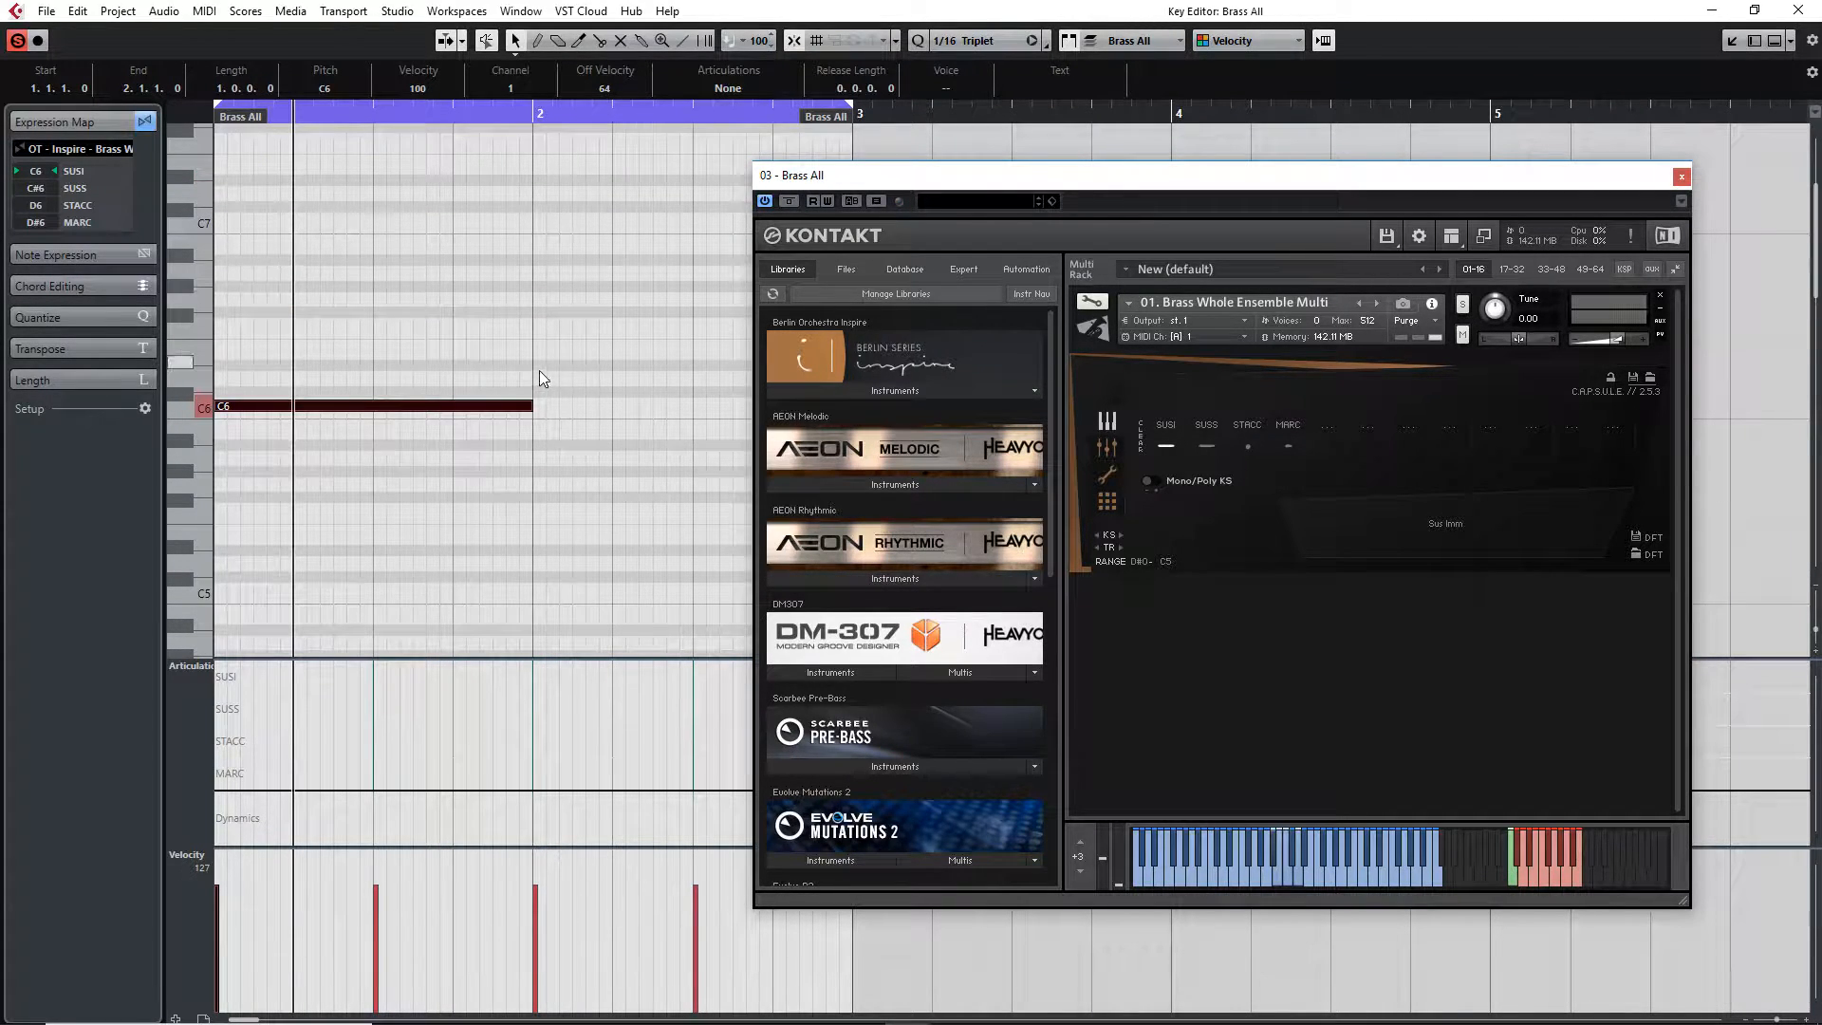
mouse_move(536, 379)
left_mouse_down()
mouse_move(723, 379)
mouse_move(746, 362)
left_mouse_up()
left_click_drag(949, 175, 1071, 183)
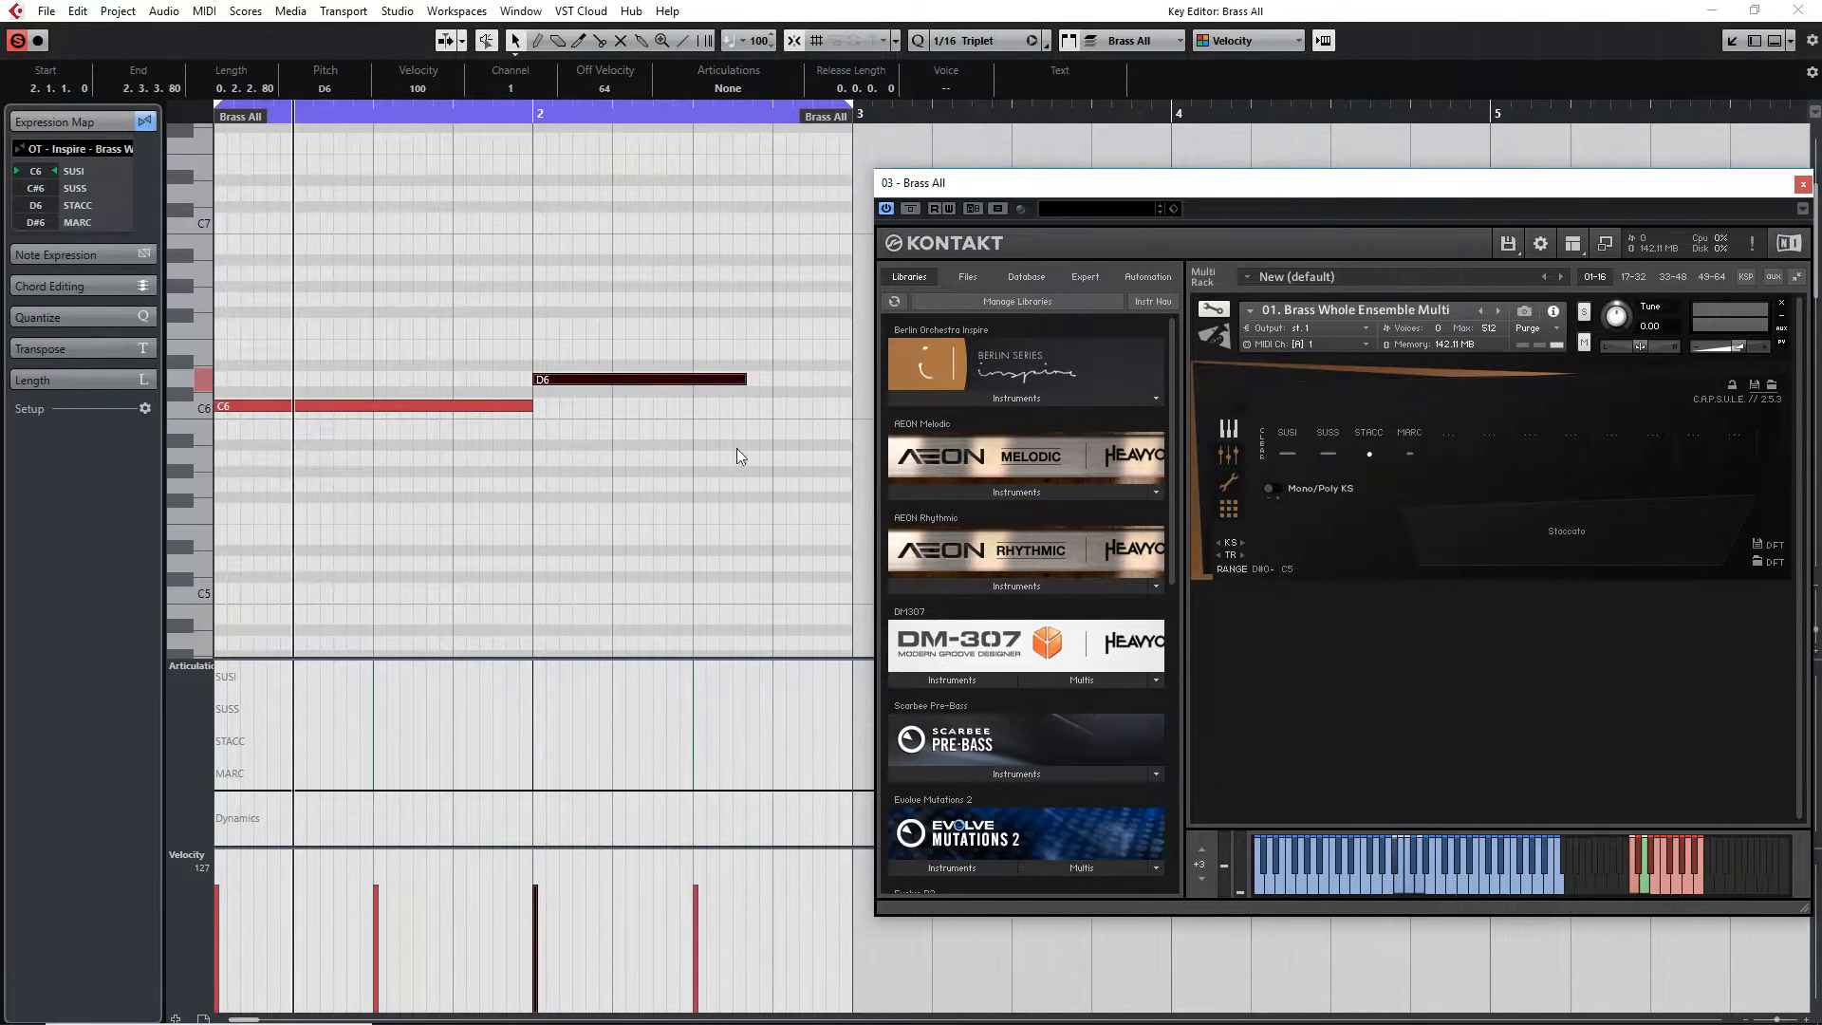
scroll(657, 588, "down", 6)
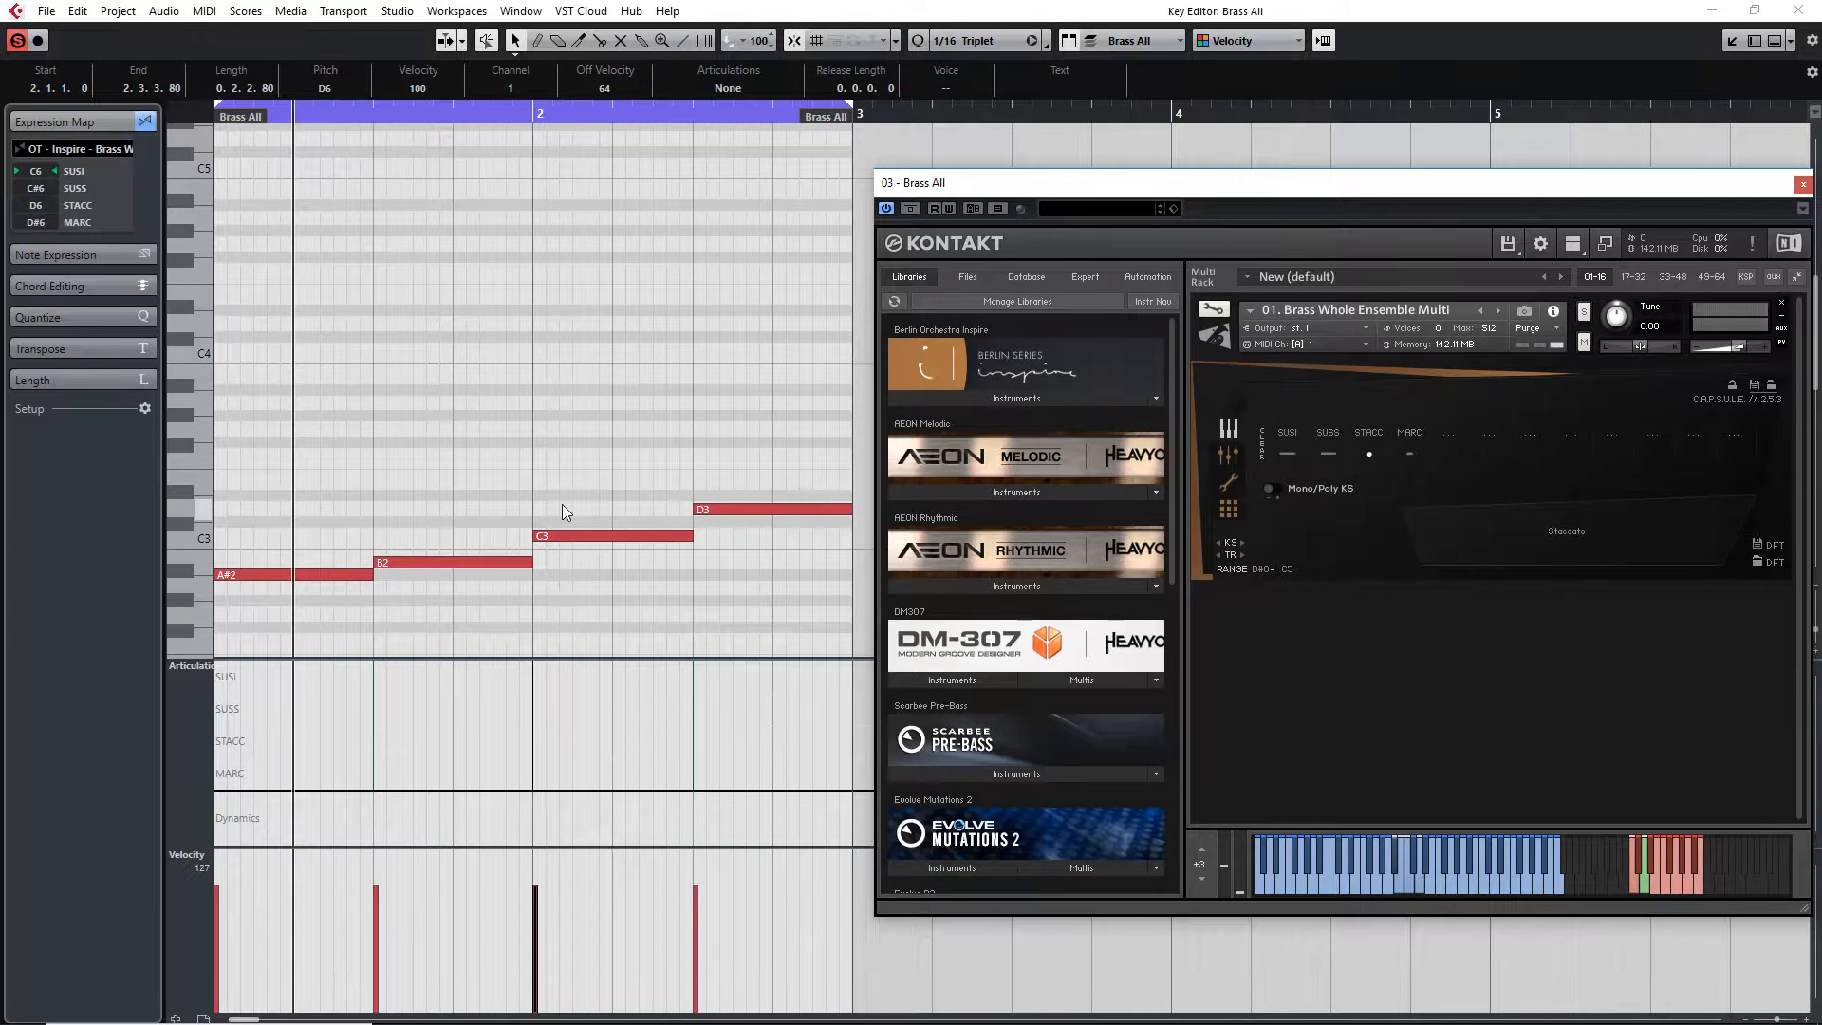
scroll(596, 465, "up", 4)
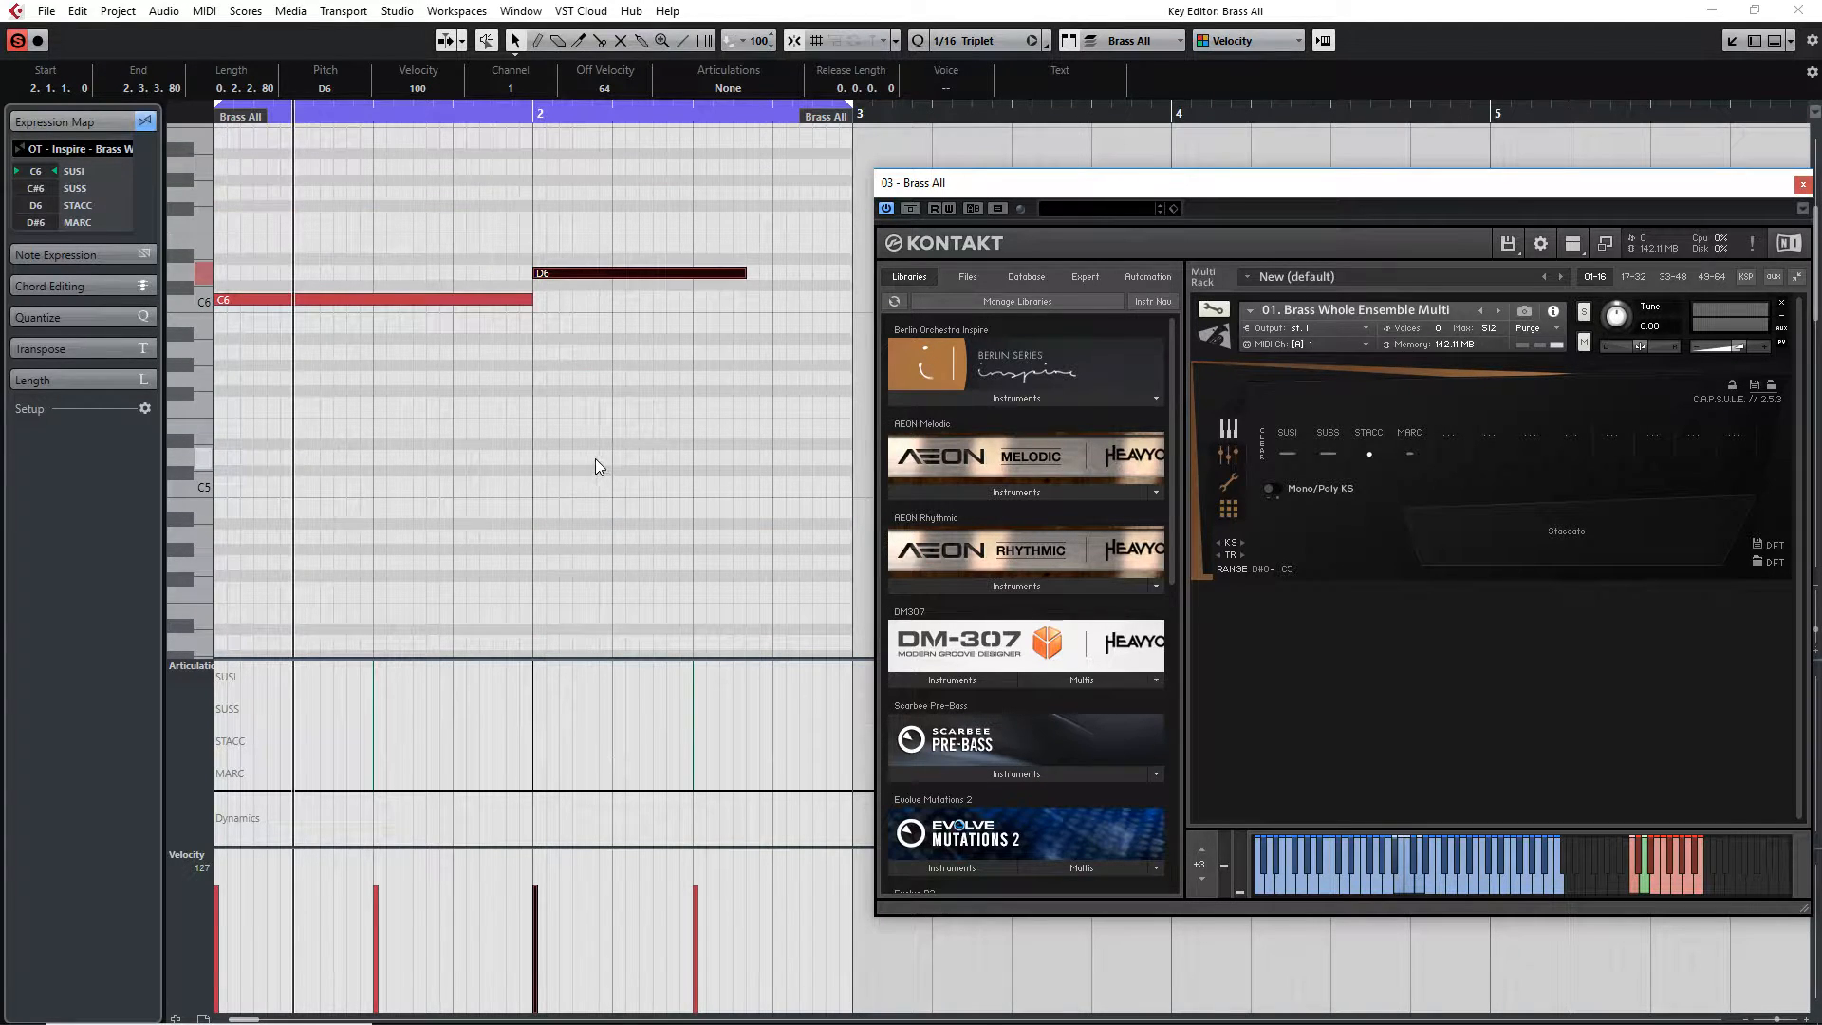
scroll(689, 469, "down", 4)
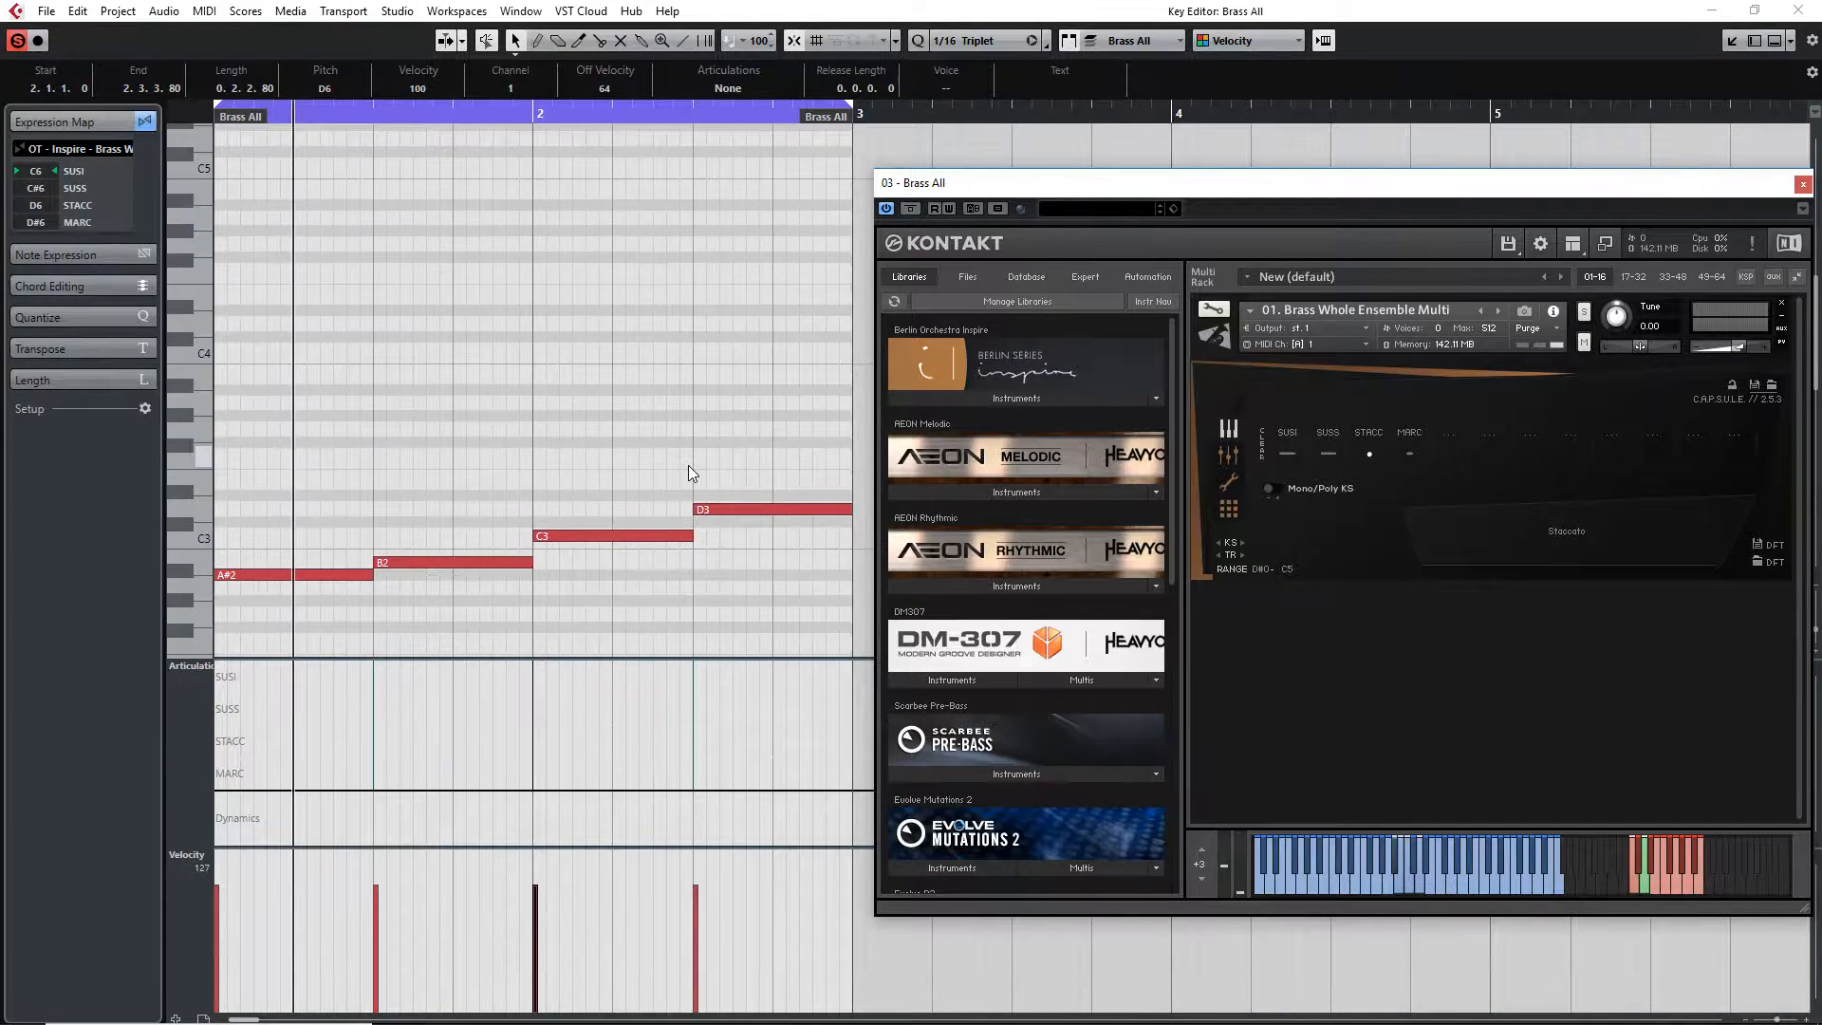
scroll(688, 467, "up", 4)
scroll(688, 467, "down", 4)
Lengthen the D6 keyswitch note to end near the end of the part
left_click_drag(1040, 179, 1019, 243)
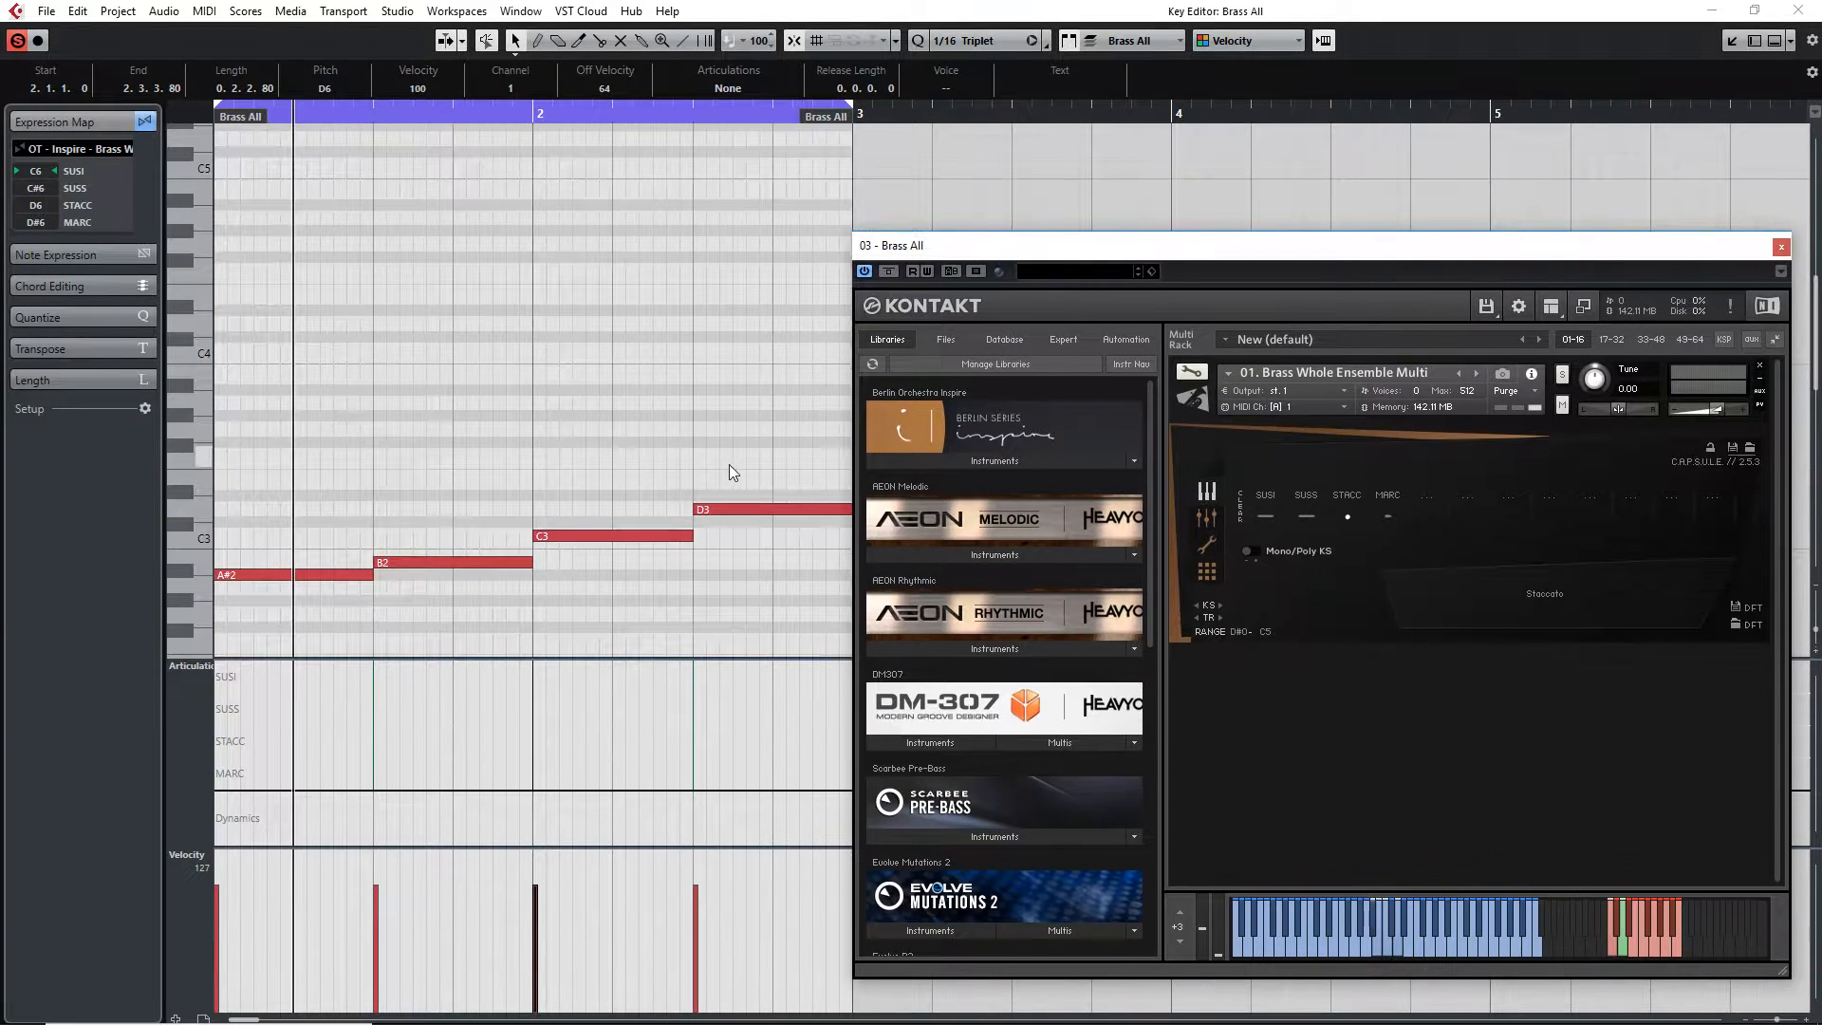
scroll(729, 464, "up", 4)
left_click_drag(743, 273, 839, 276)
Close the Kontakt window and the Key Editor
left_click(1782, 247)
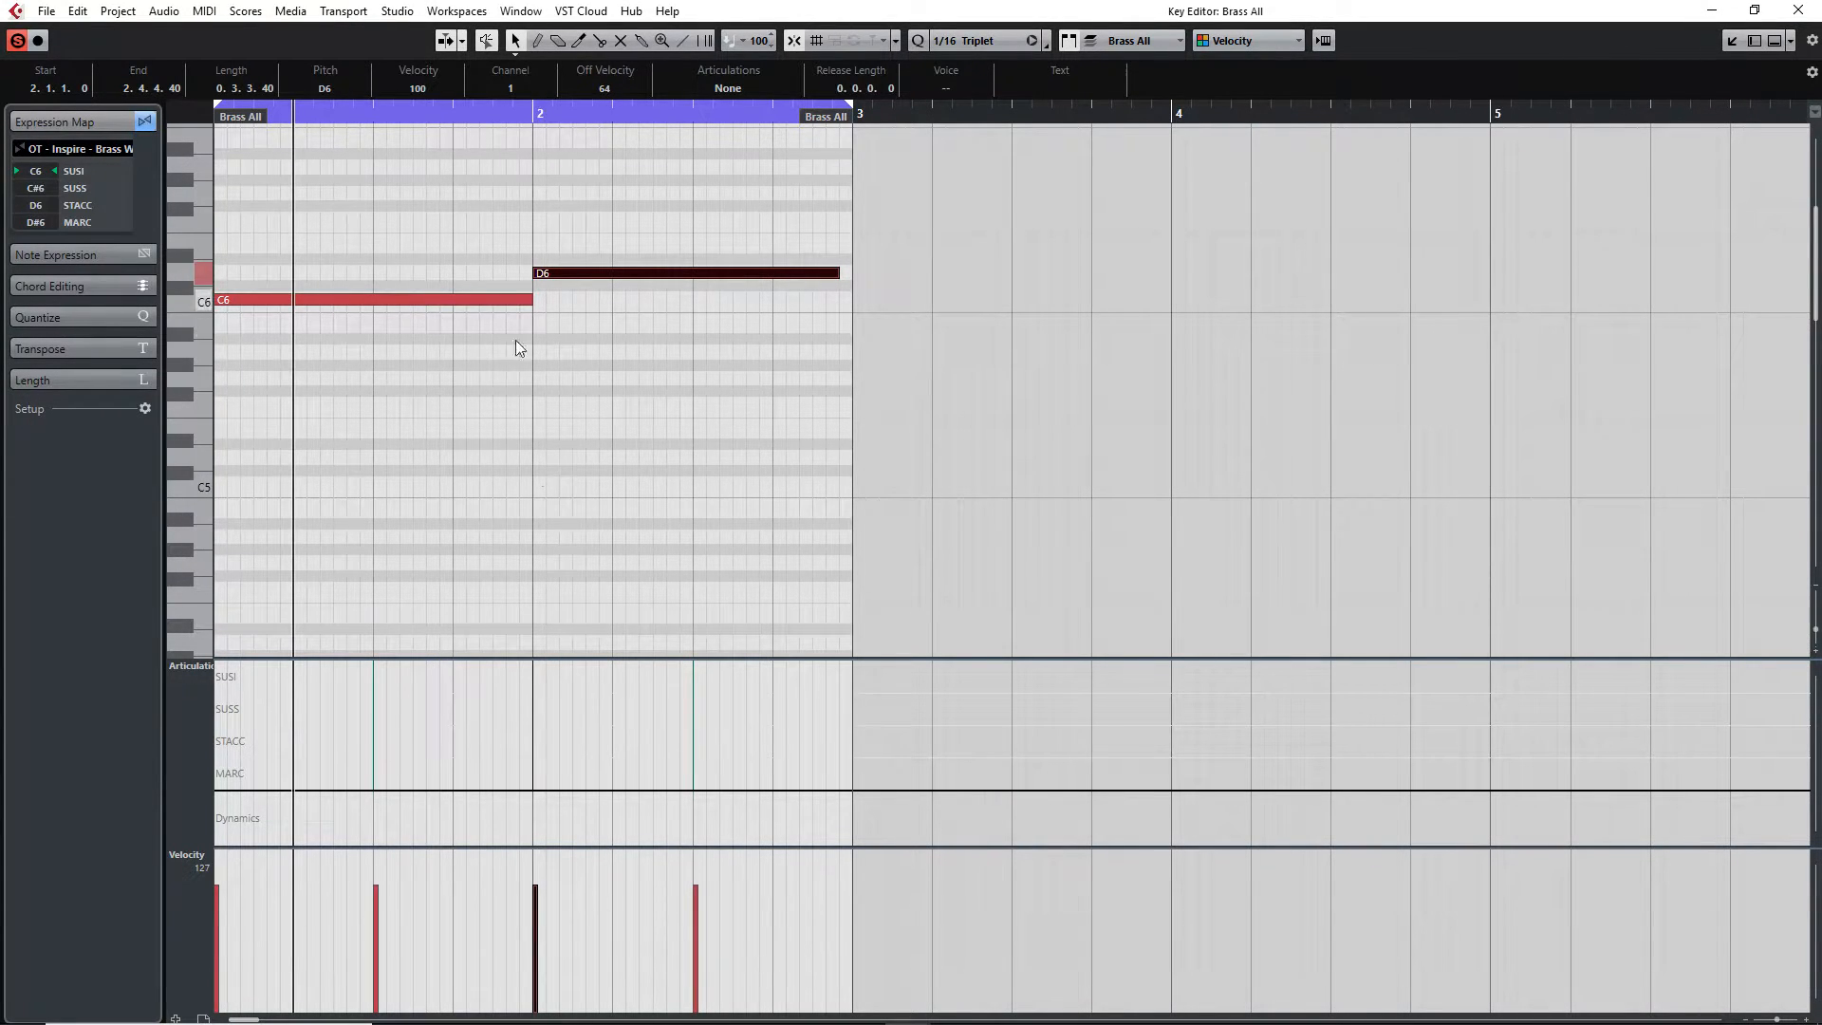
left_click(1798, 10)
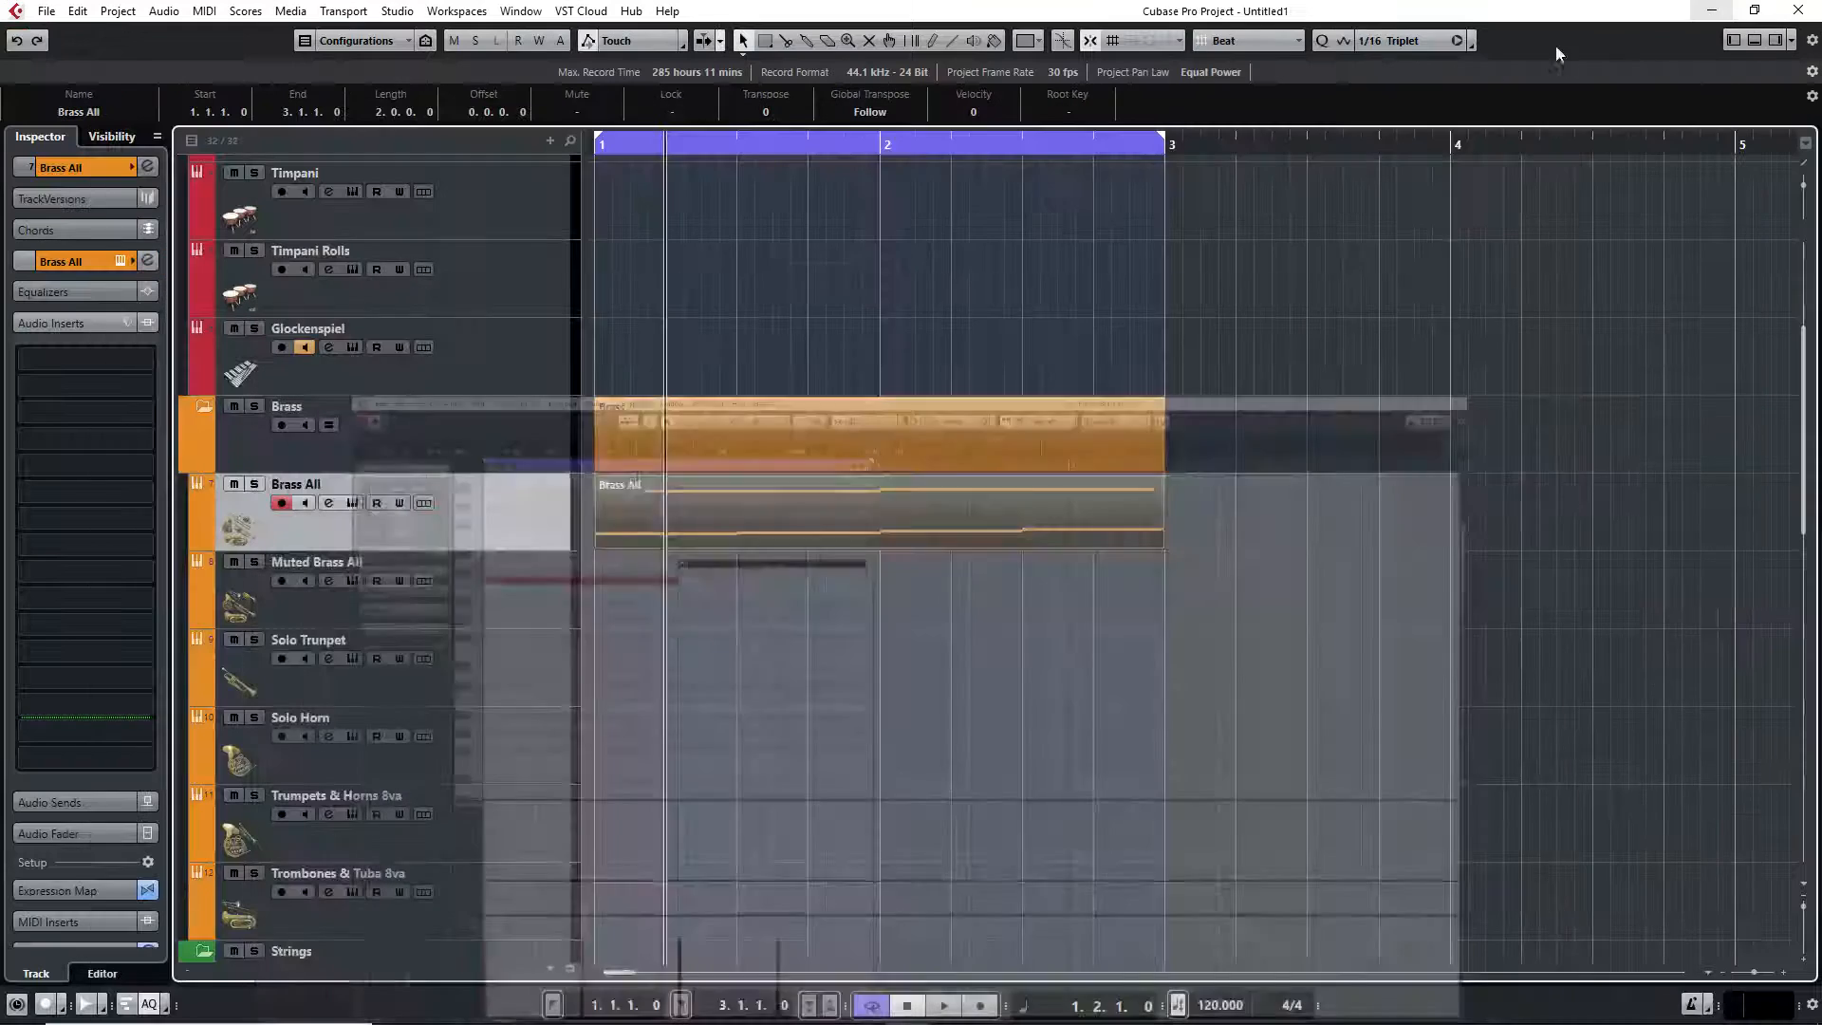
left_click(1079, 289)
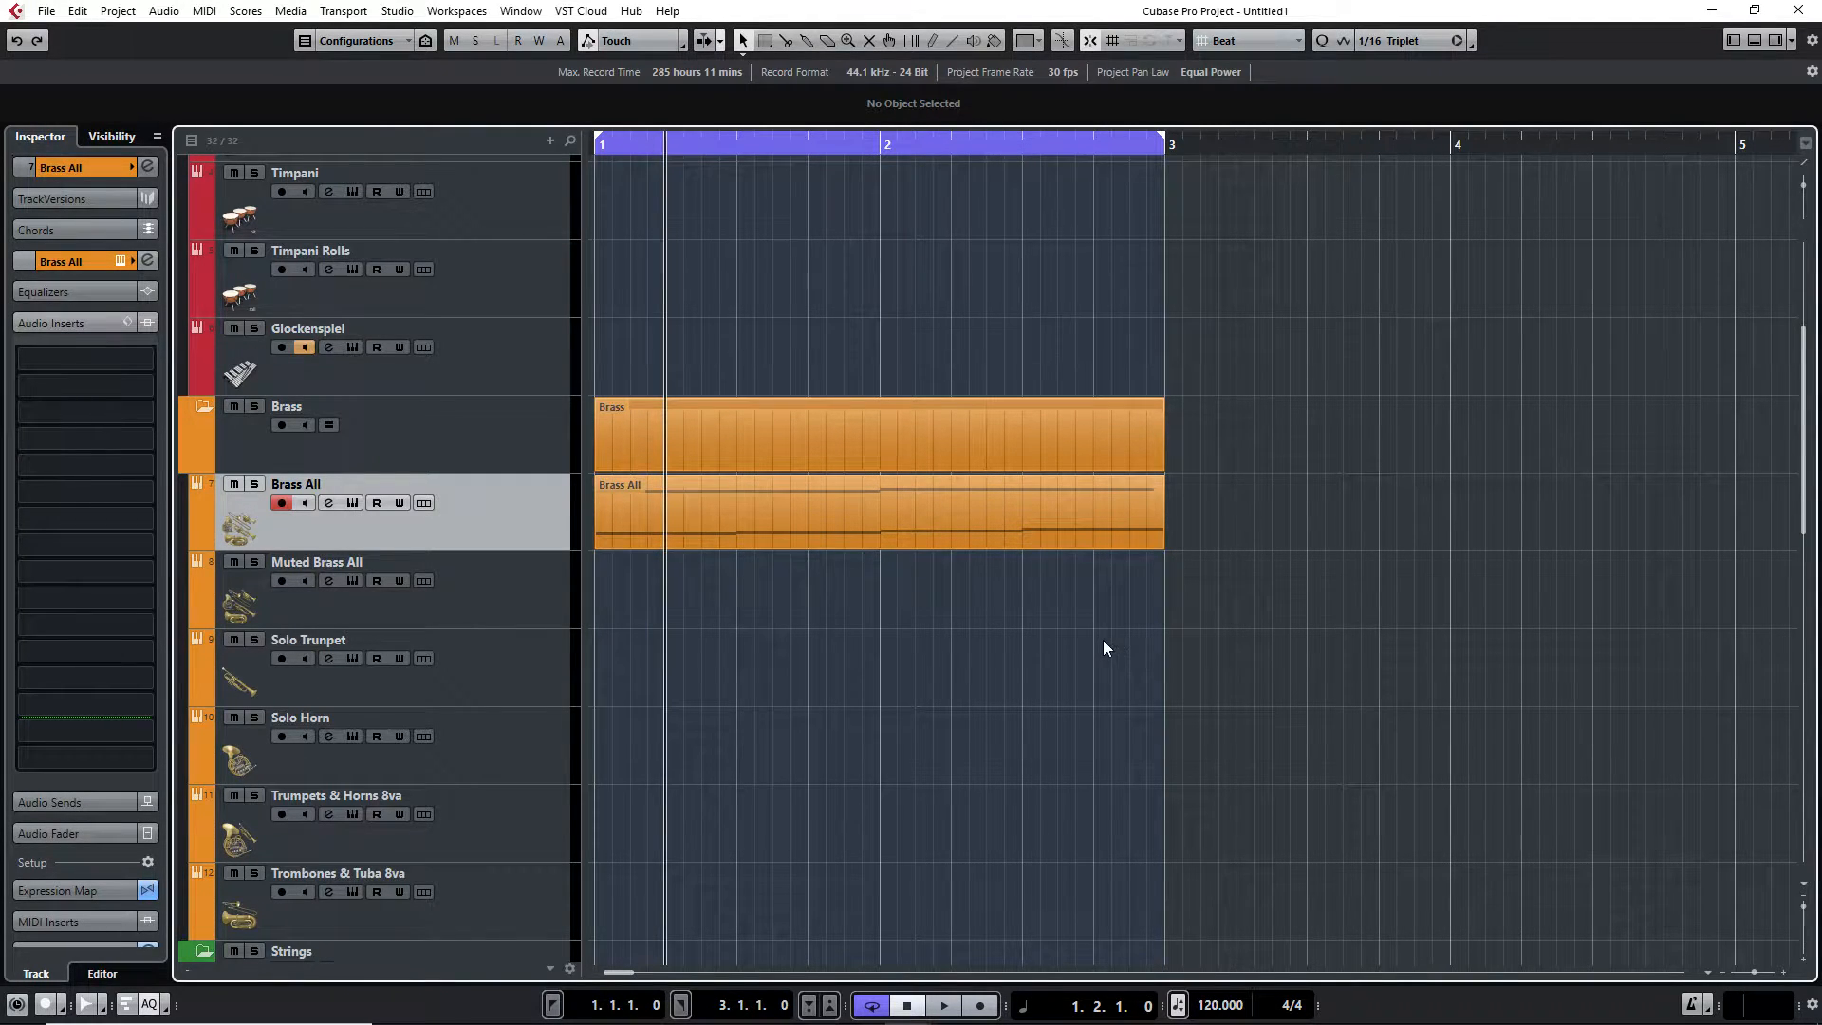
Reopen the Brass All part in the Key Editor and review its melody and keyswitch notes
double_click(861, 502)
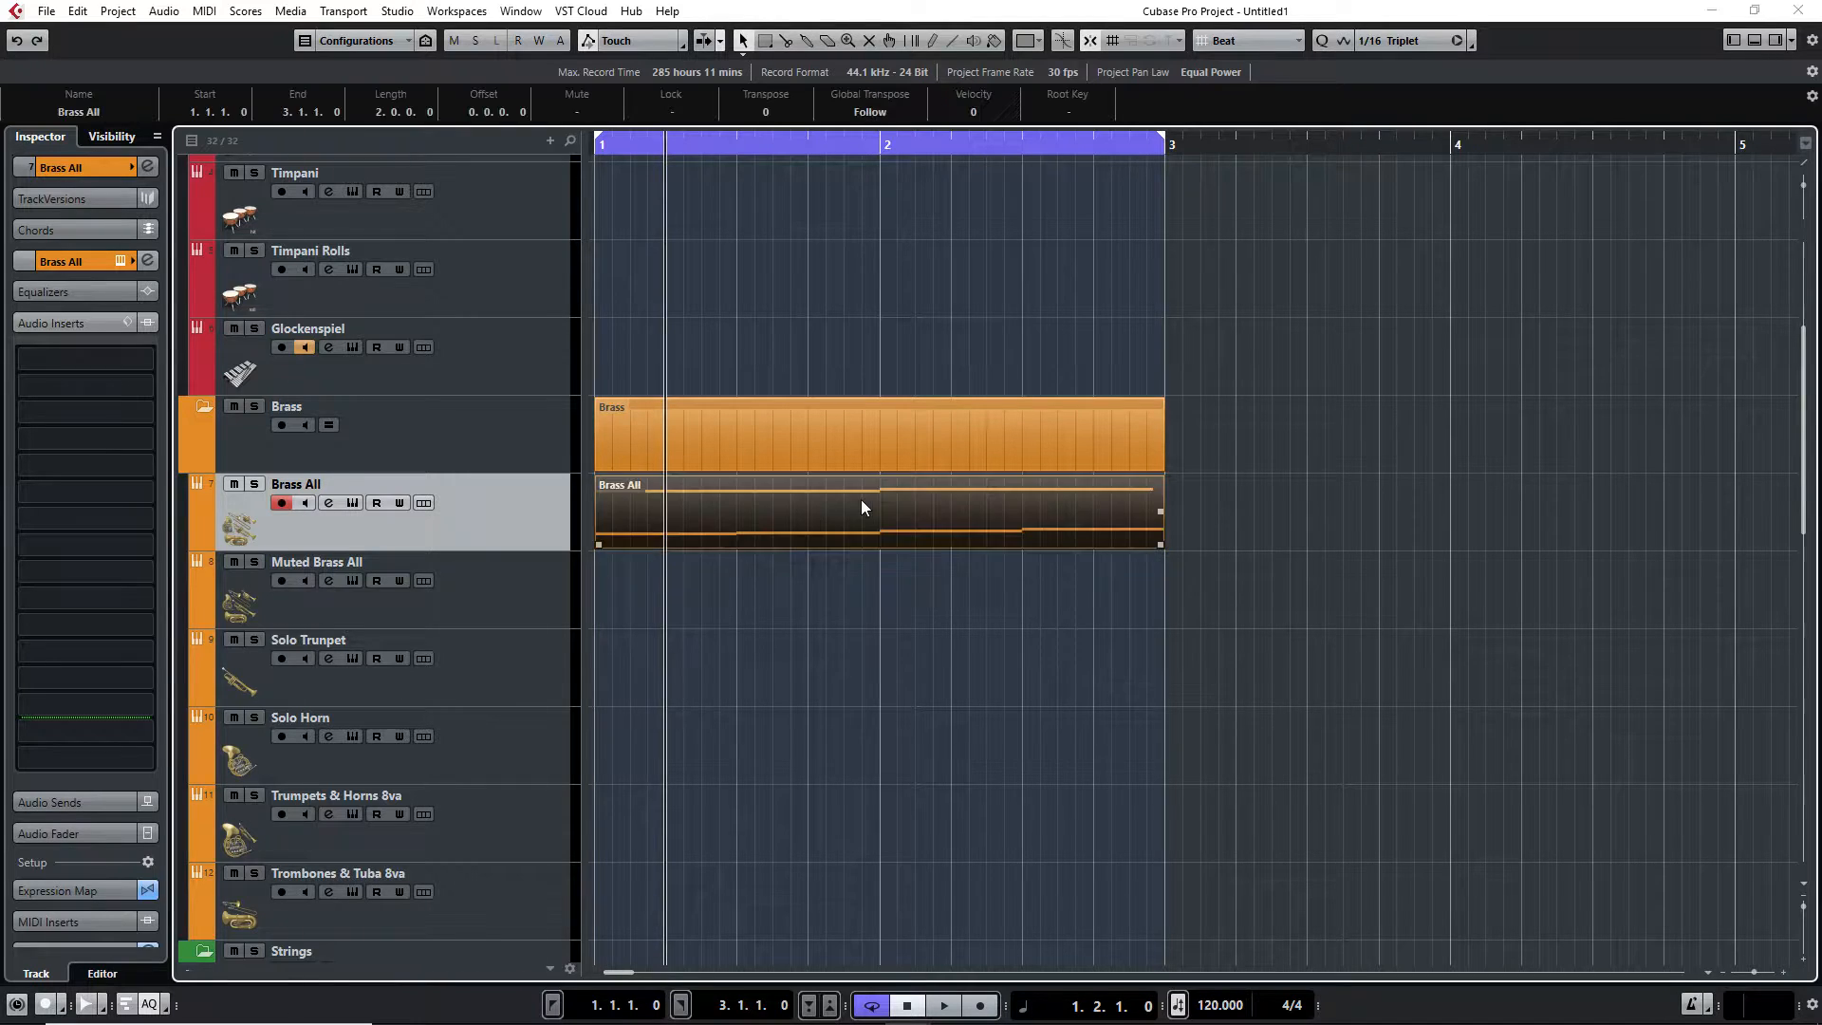
scroll(1000, 437, "down", 3)
left_click_drag(1078, 364, 313, 569)
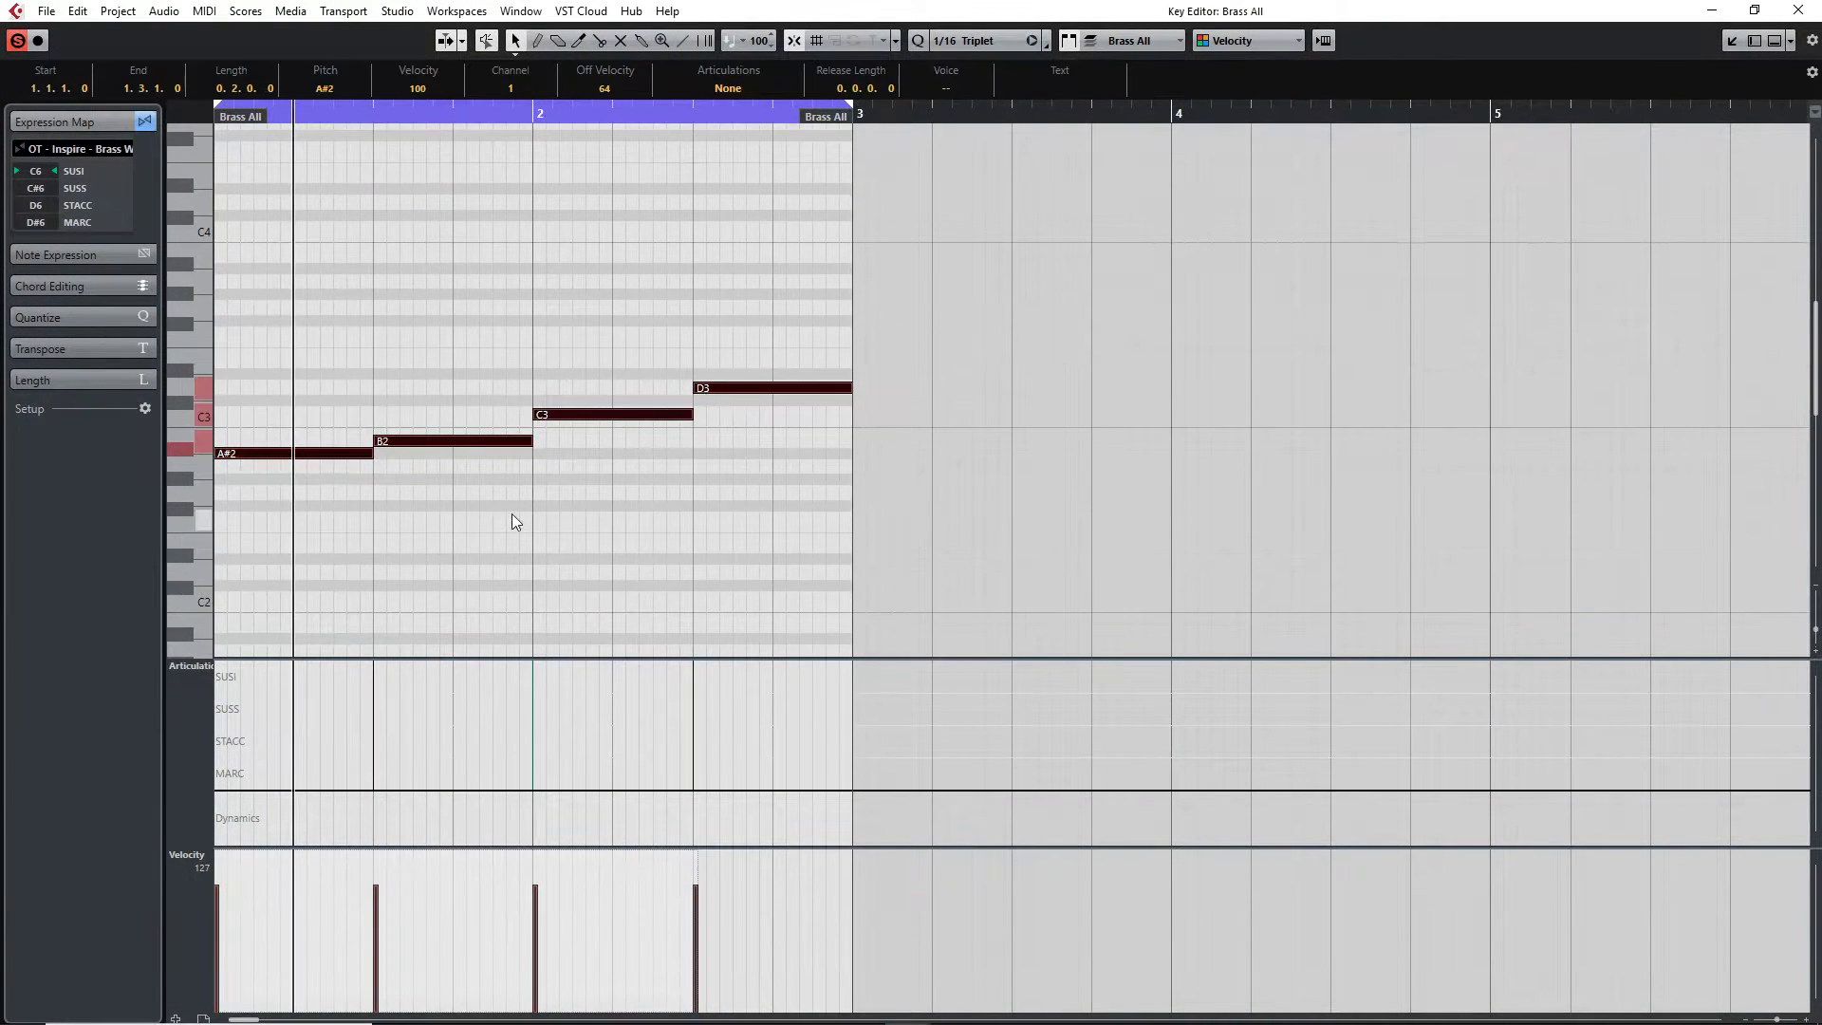
scroll(511, 514, "up", 4)
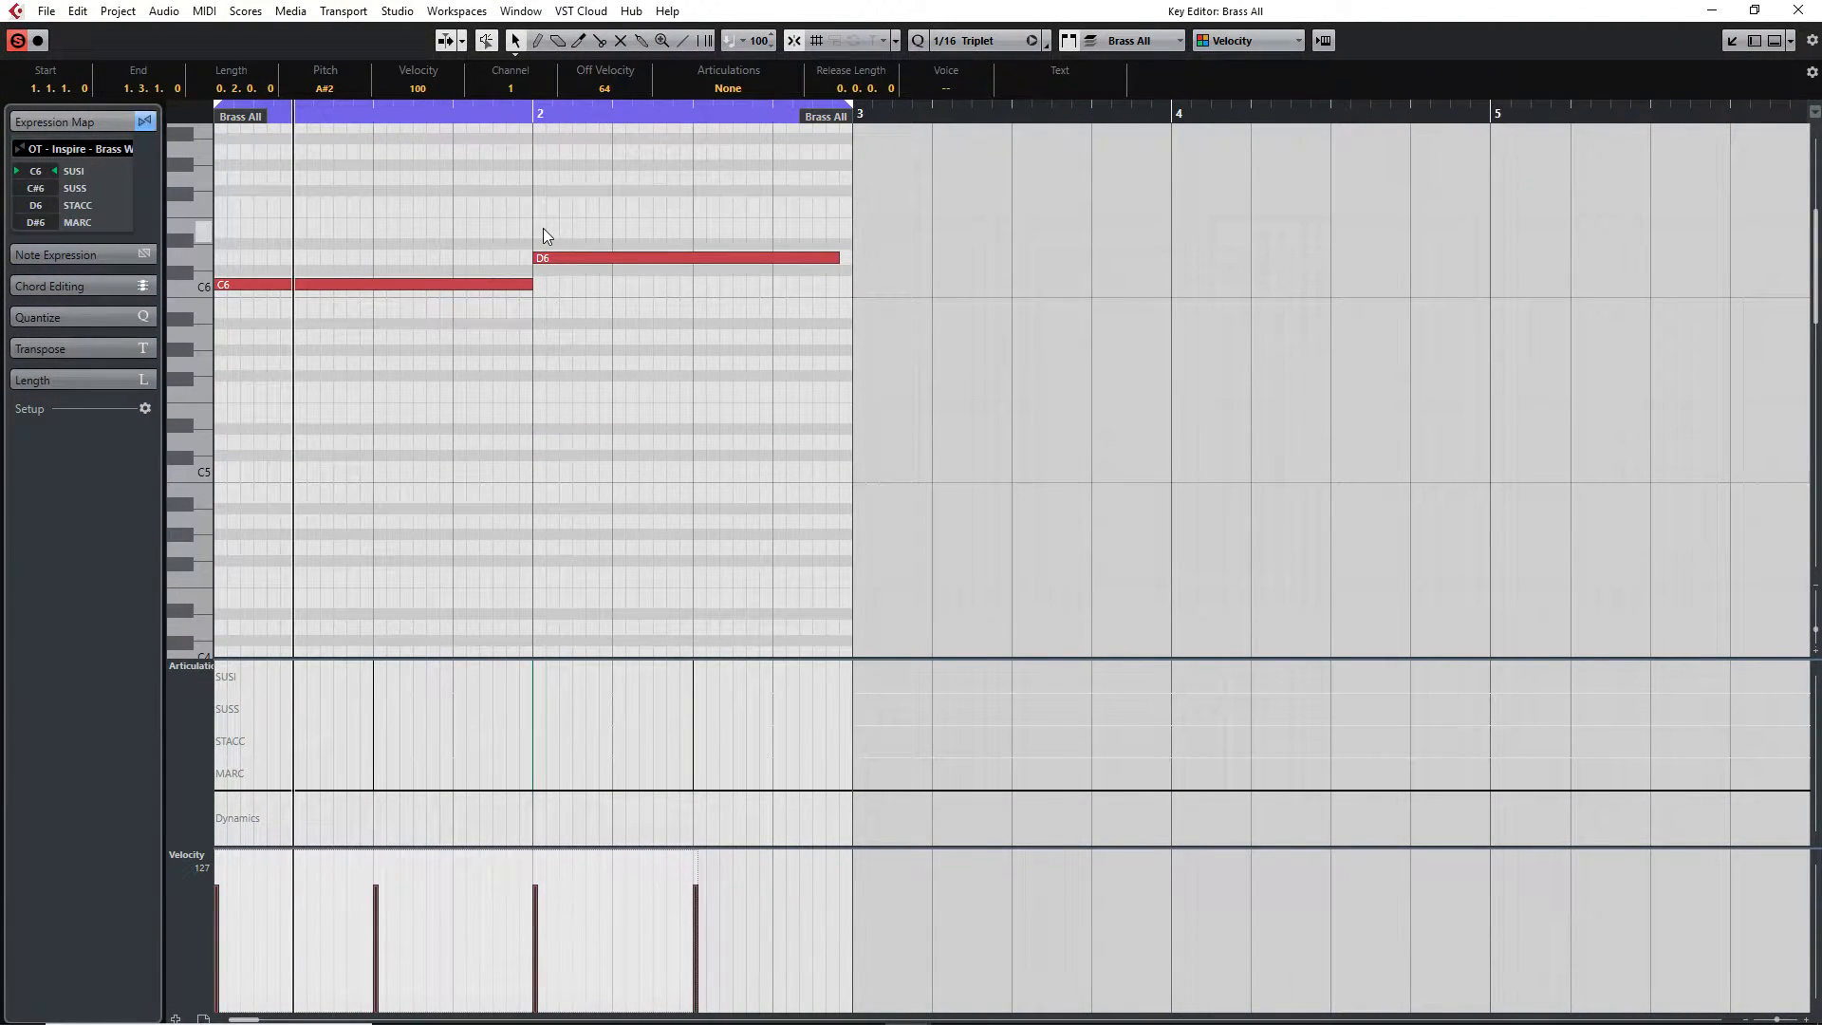
left_click(1709, 15)
double_click(1063, 537)
left_click_drag(714, 332, 437, 260)
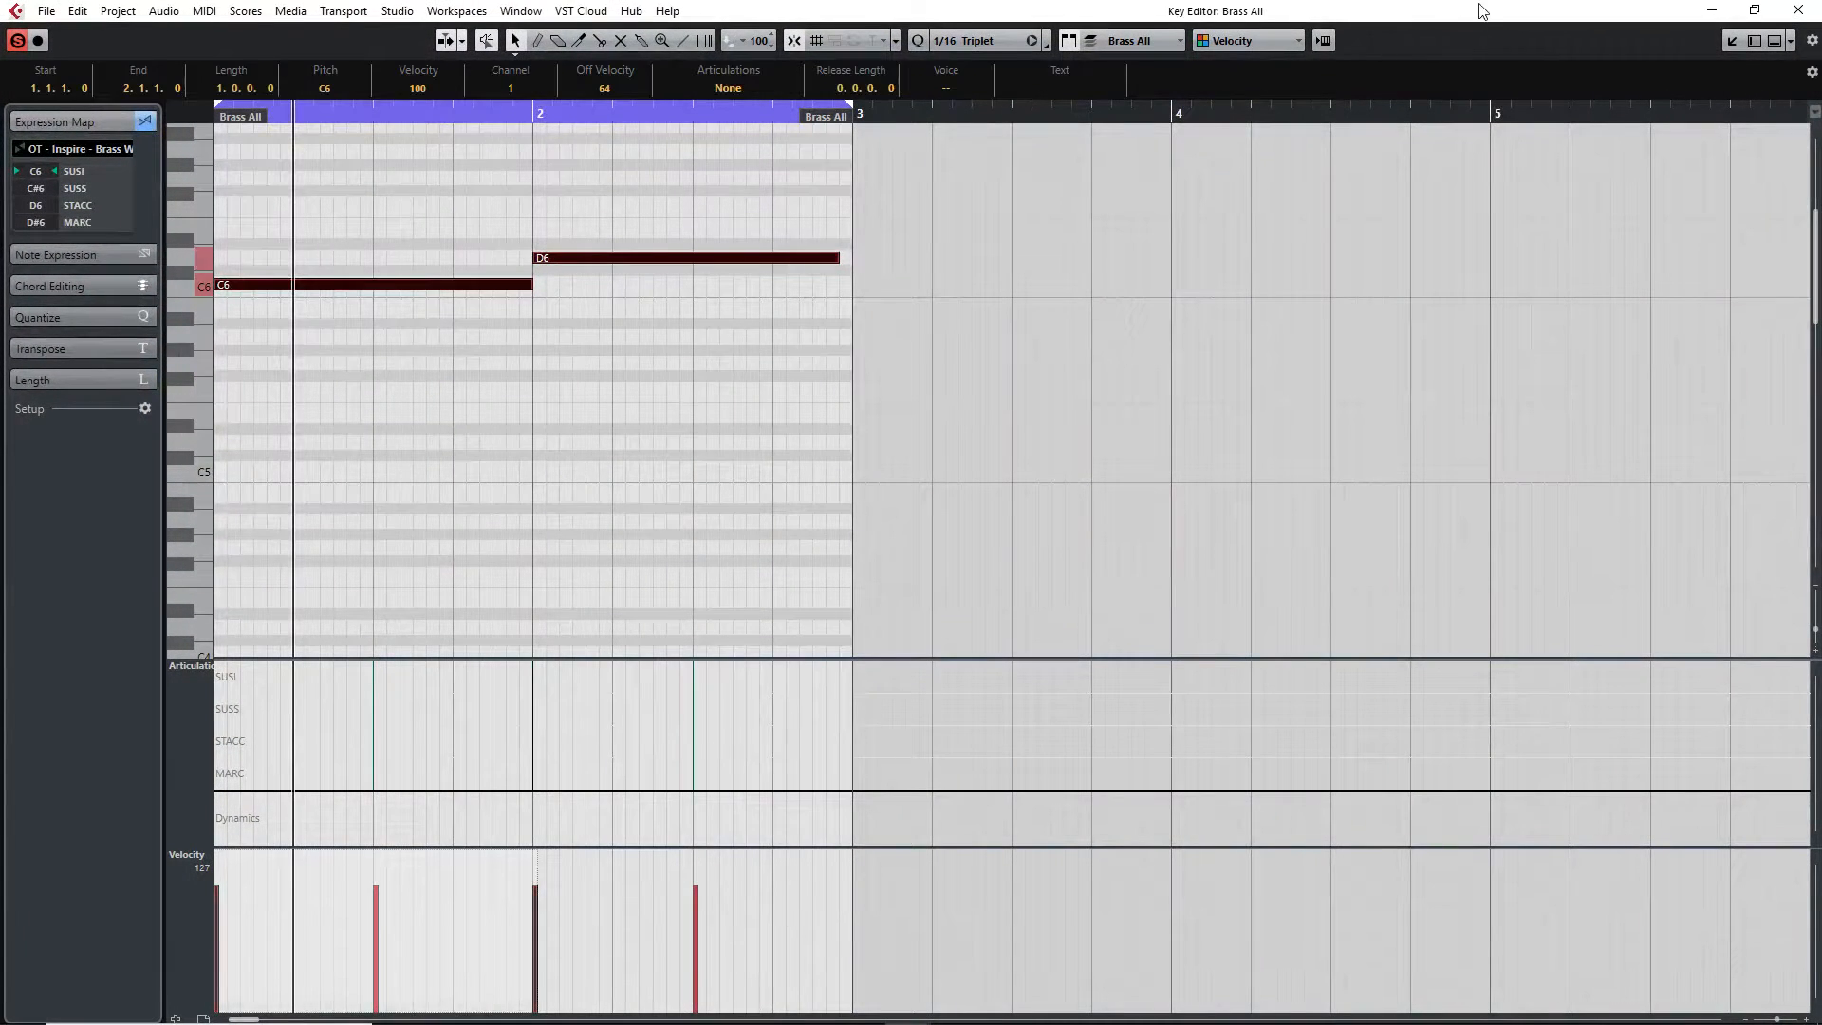
left_click(1712, 10)
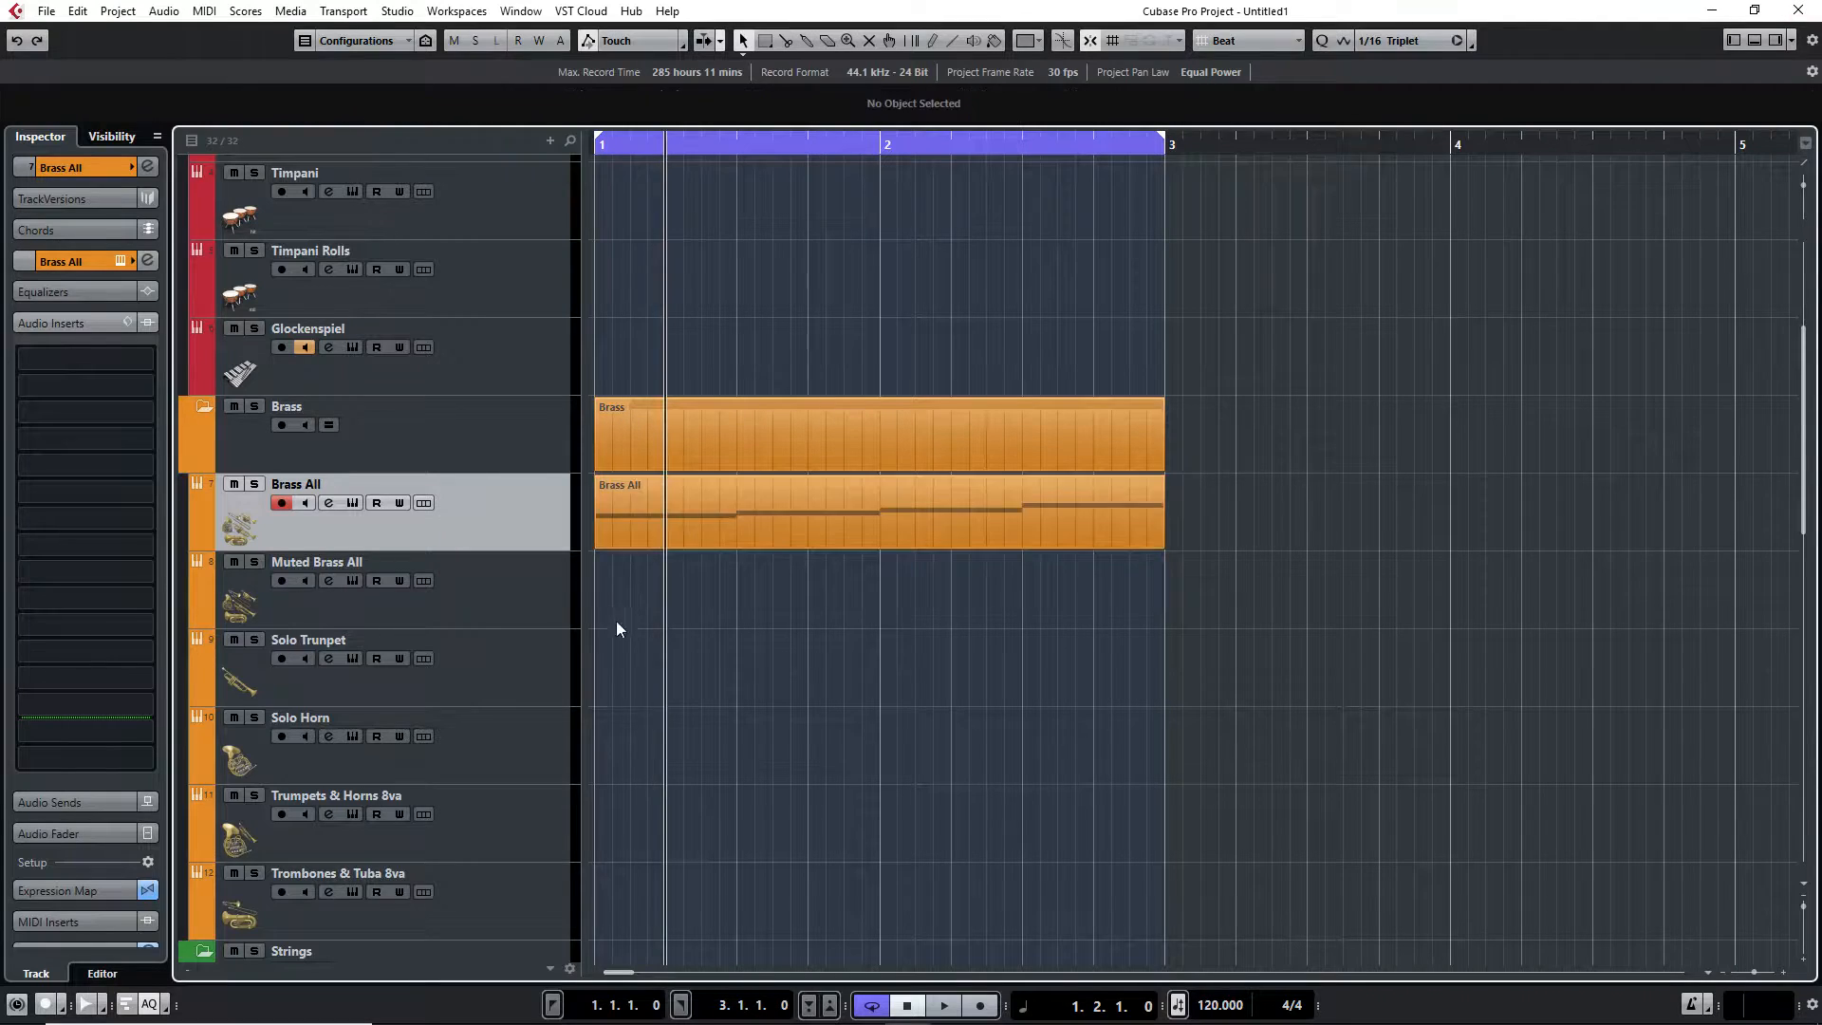
Add a new MIDI track below the Brass All track
right_click(529, 517)
mouse_move(588, 525)
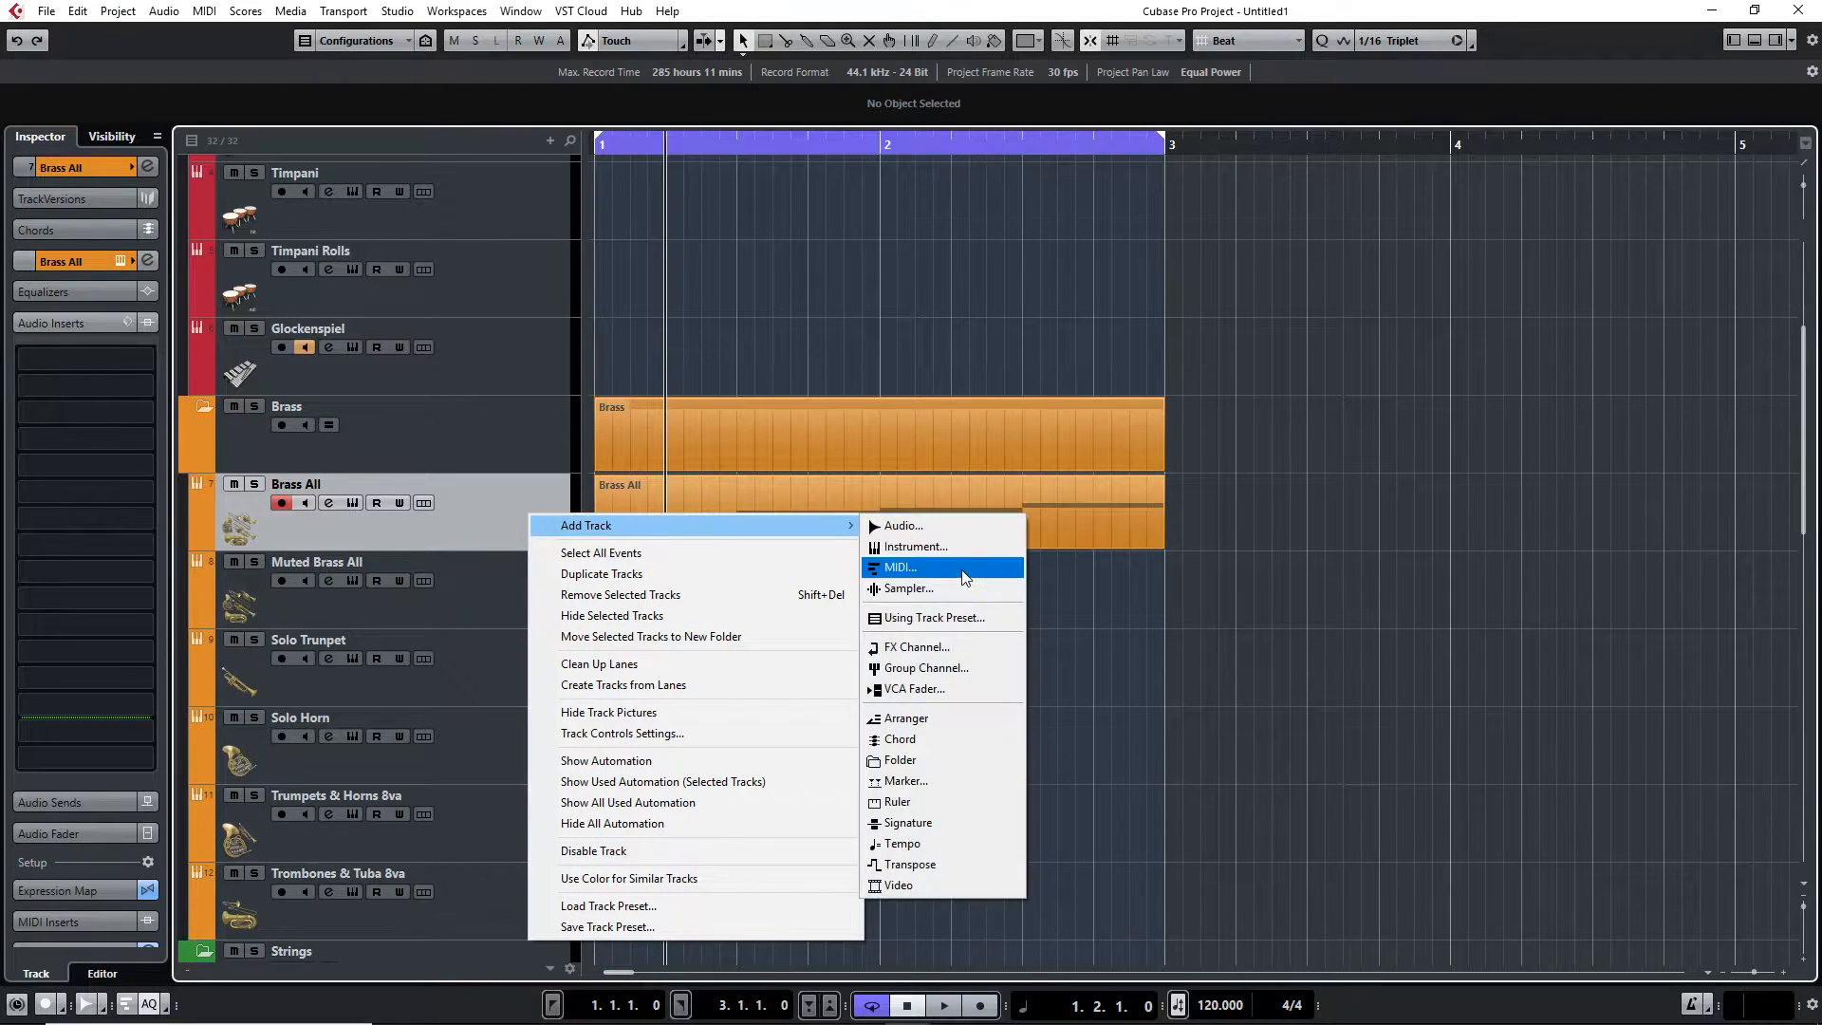
left_click(964, 576)
left_click(1025, 447)
Create an empty part between the locators on the MIDI 01 track and open it in the Key Editor
left_click(458, 521)
left_click(471, 590)
double_click(706, 602)
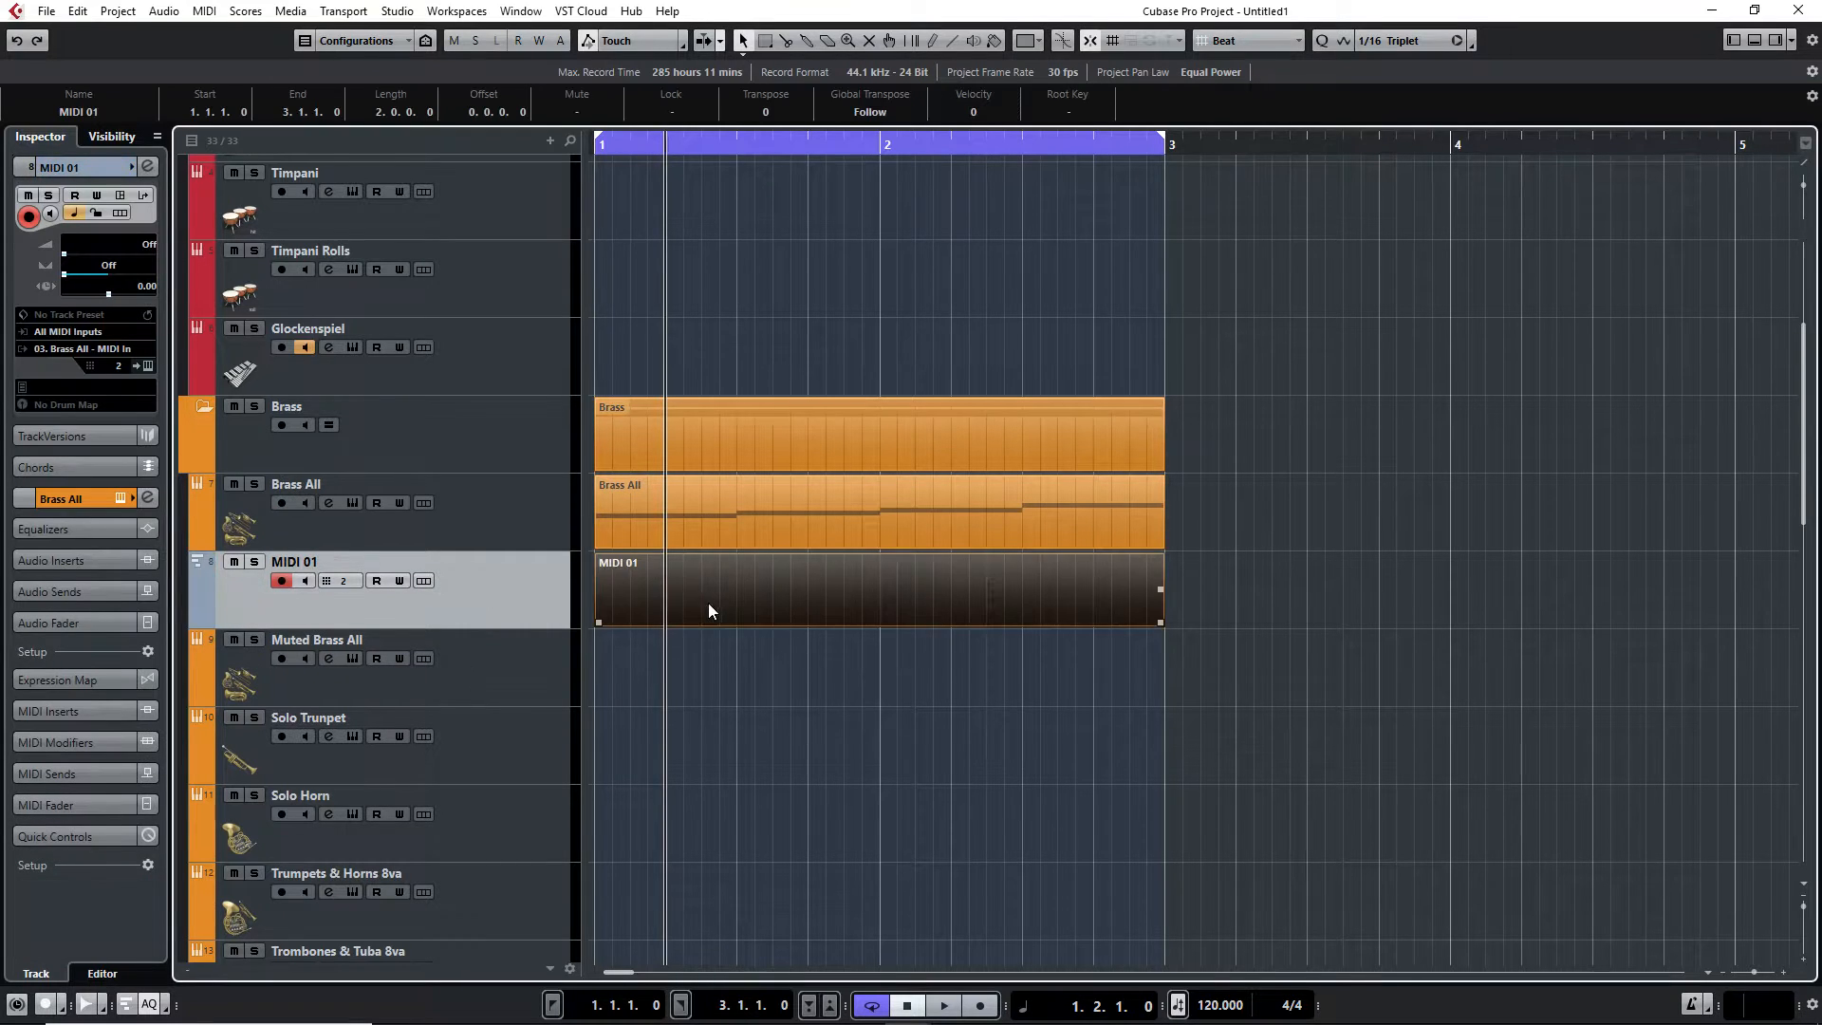
double_click(709, 602)
scroll(323, 397, "up", 5)
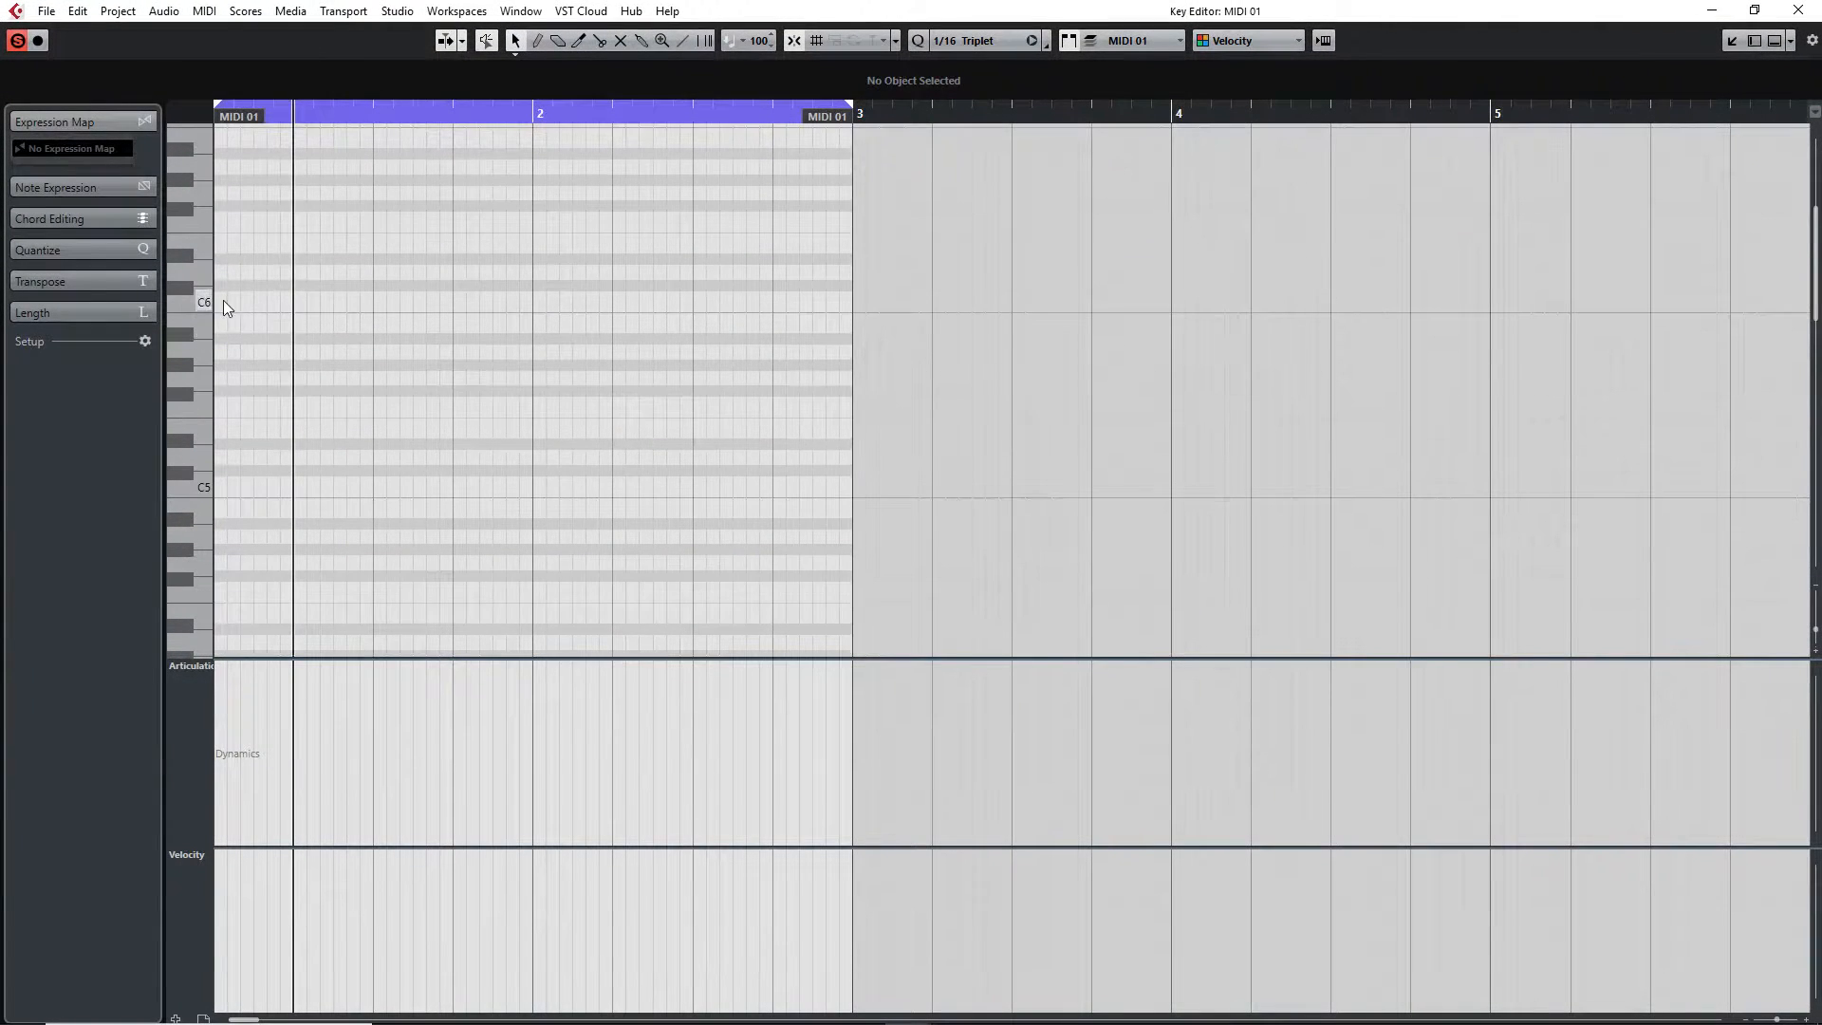
Draw a C6 keyswitch note over bar 1 and a C#6 note over bar 2 in the MIDI 01 part, and close the editor
left_click_drag(219, 300, 851, 285)
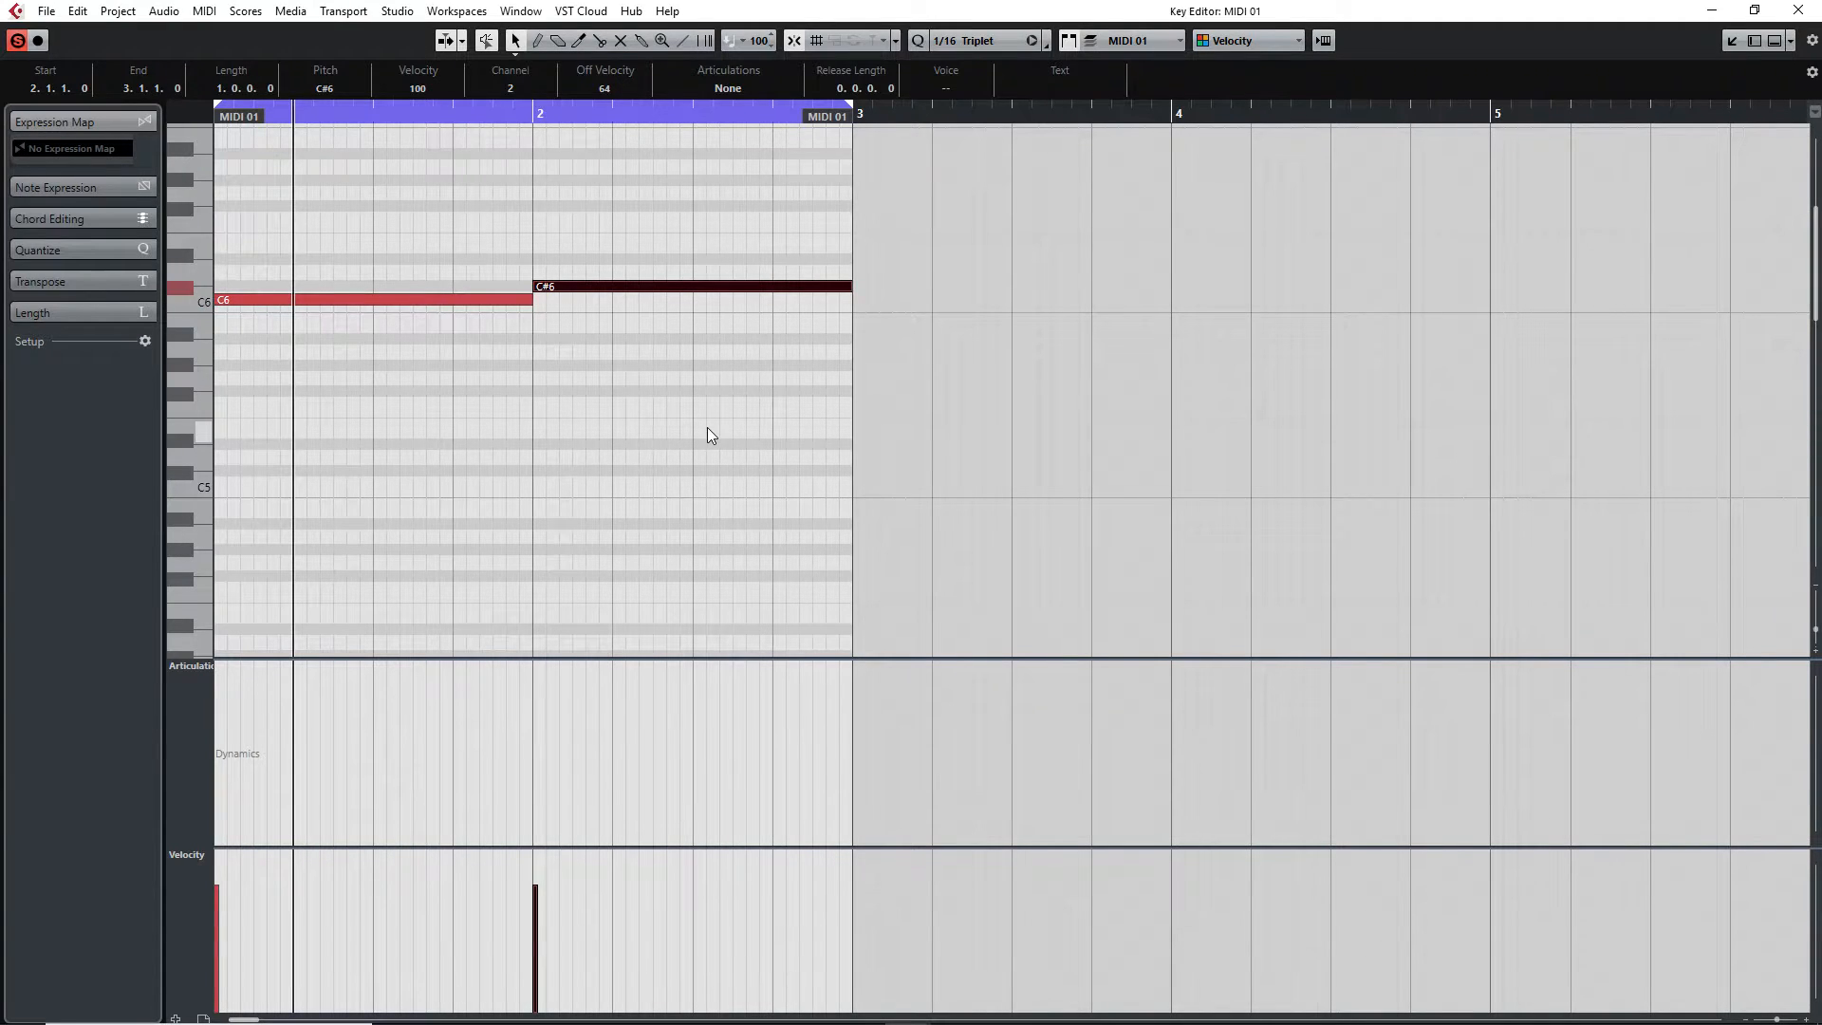
left_click(1799, 10)
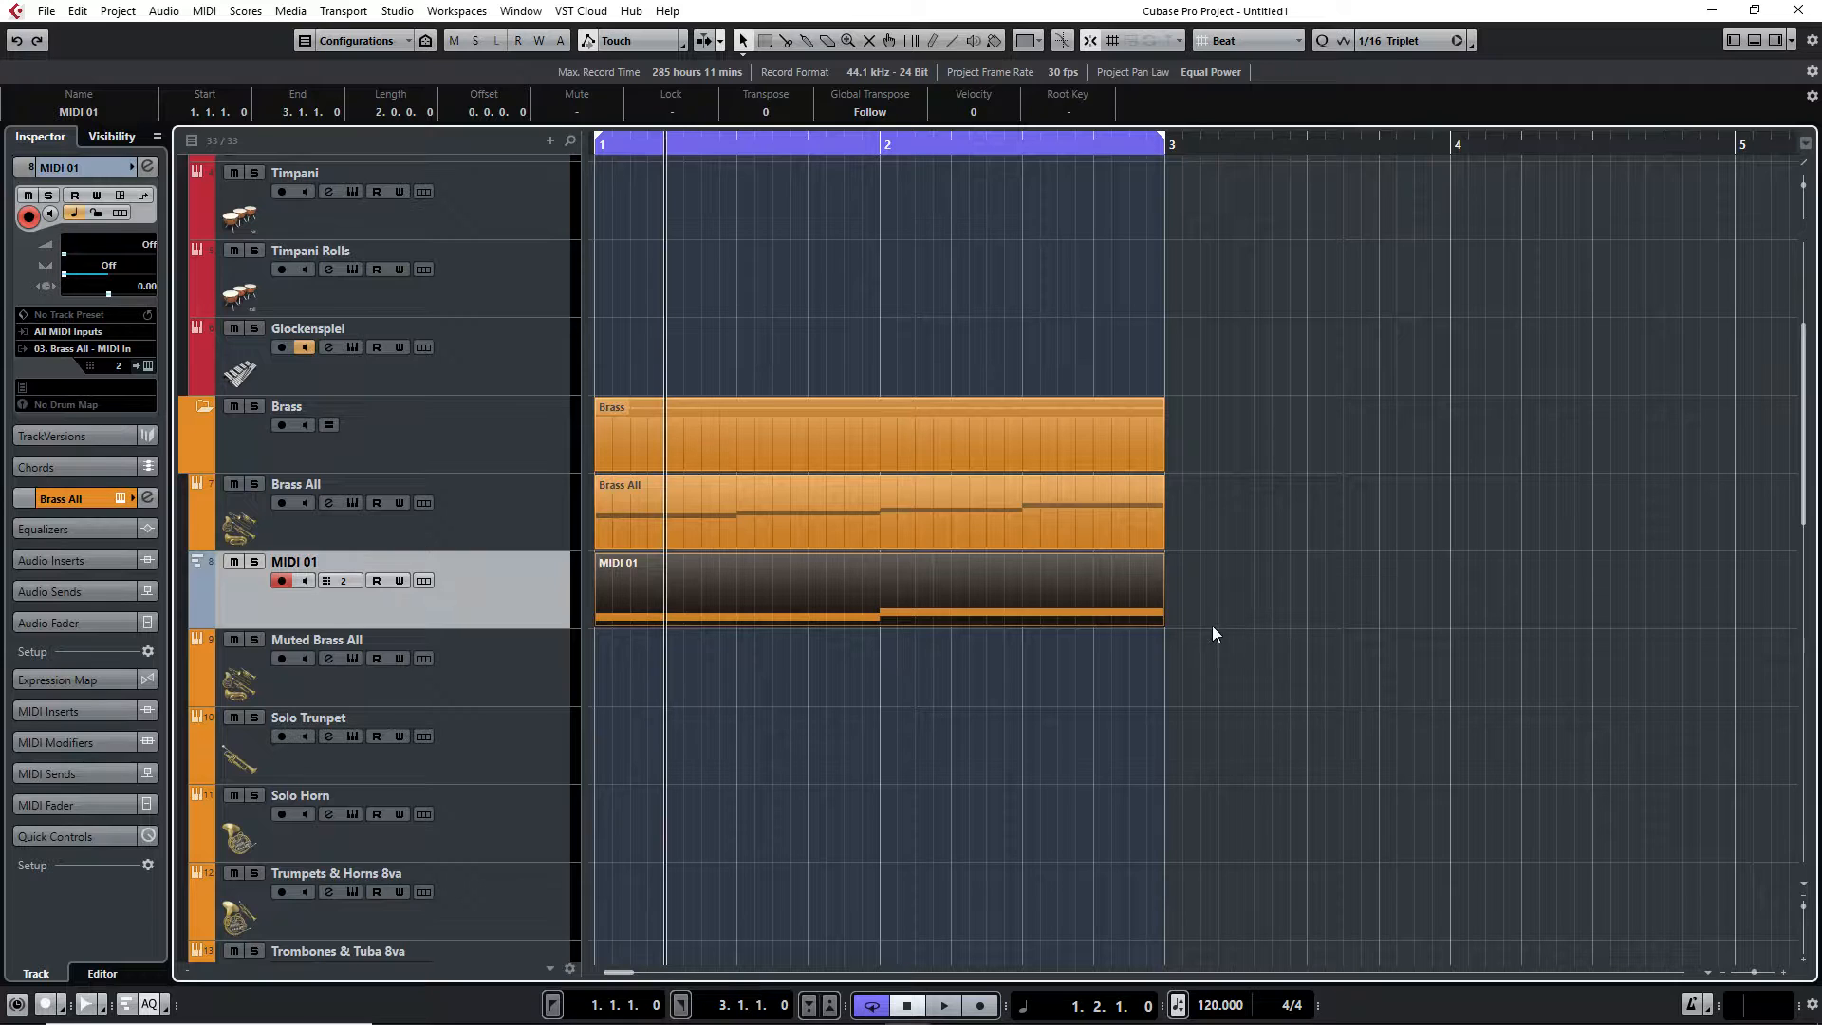
Remove the MIDI 01 track from the project
right_click(491, 579)
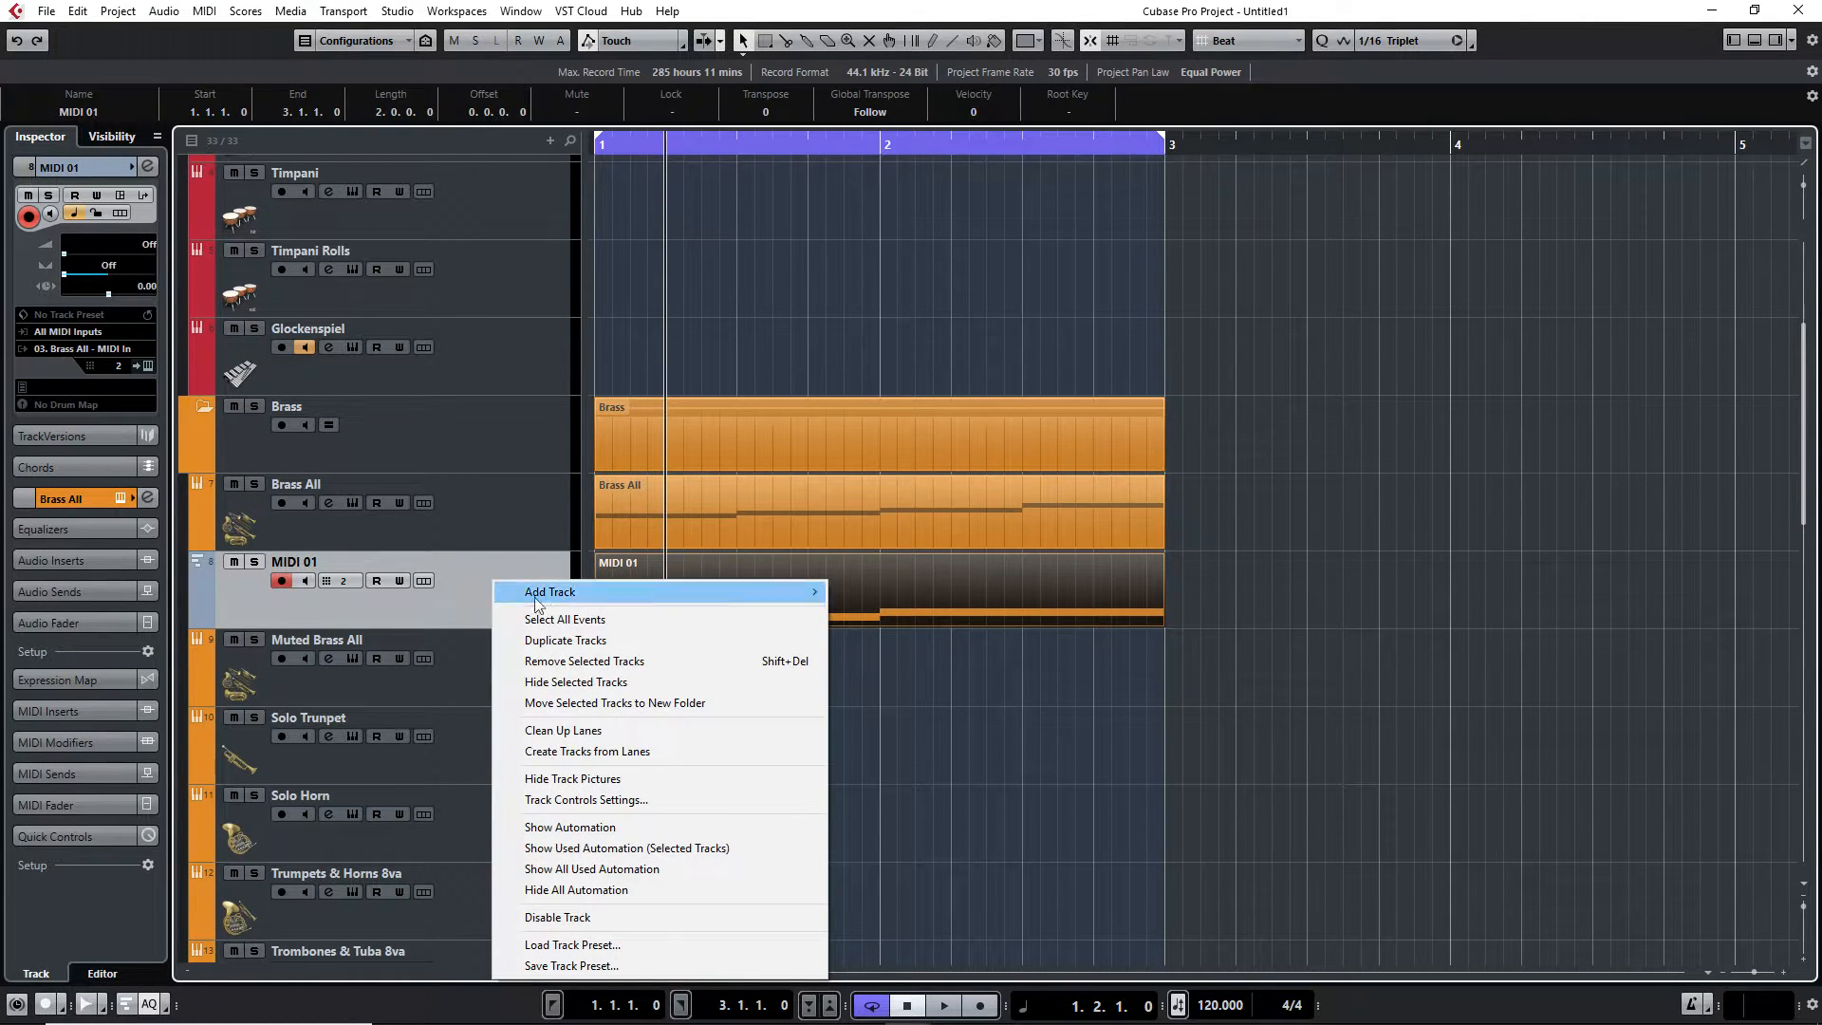
left_click(871, 607)
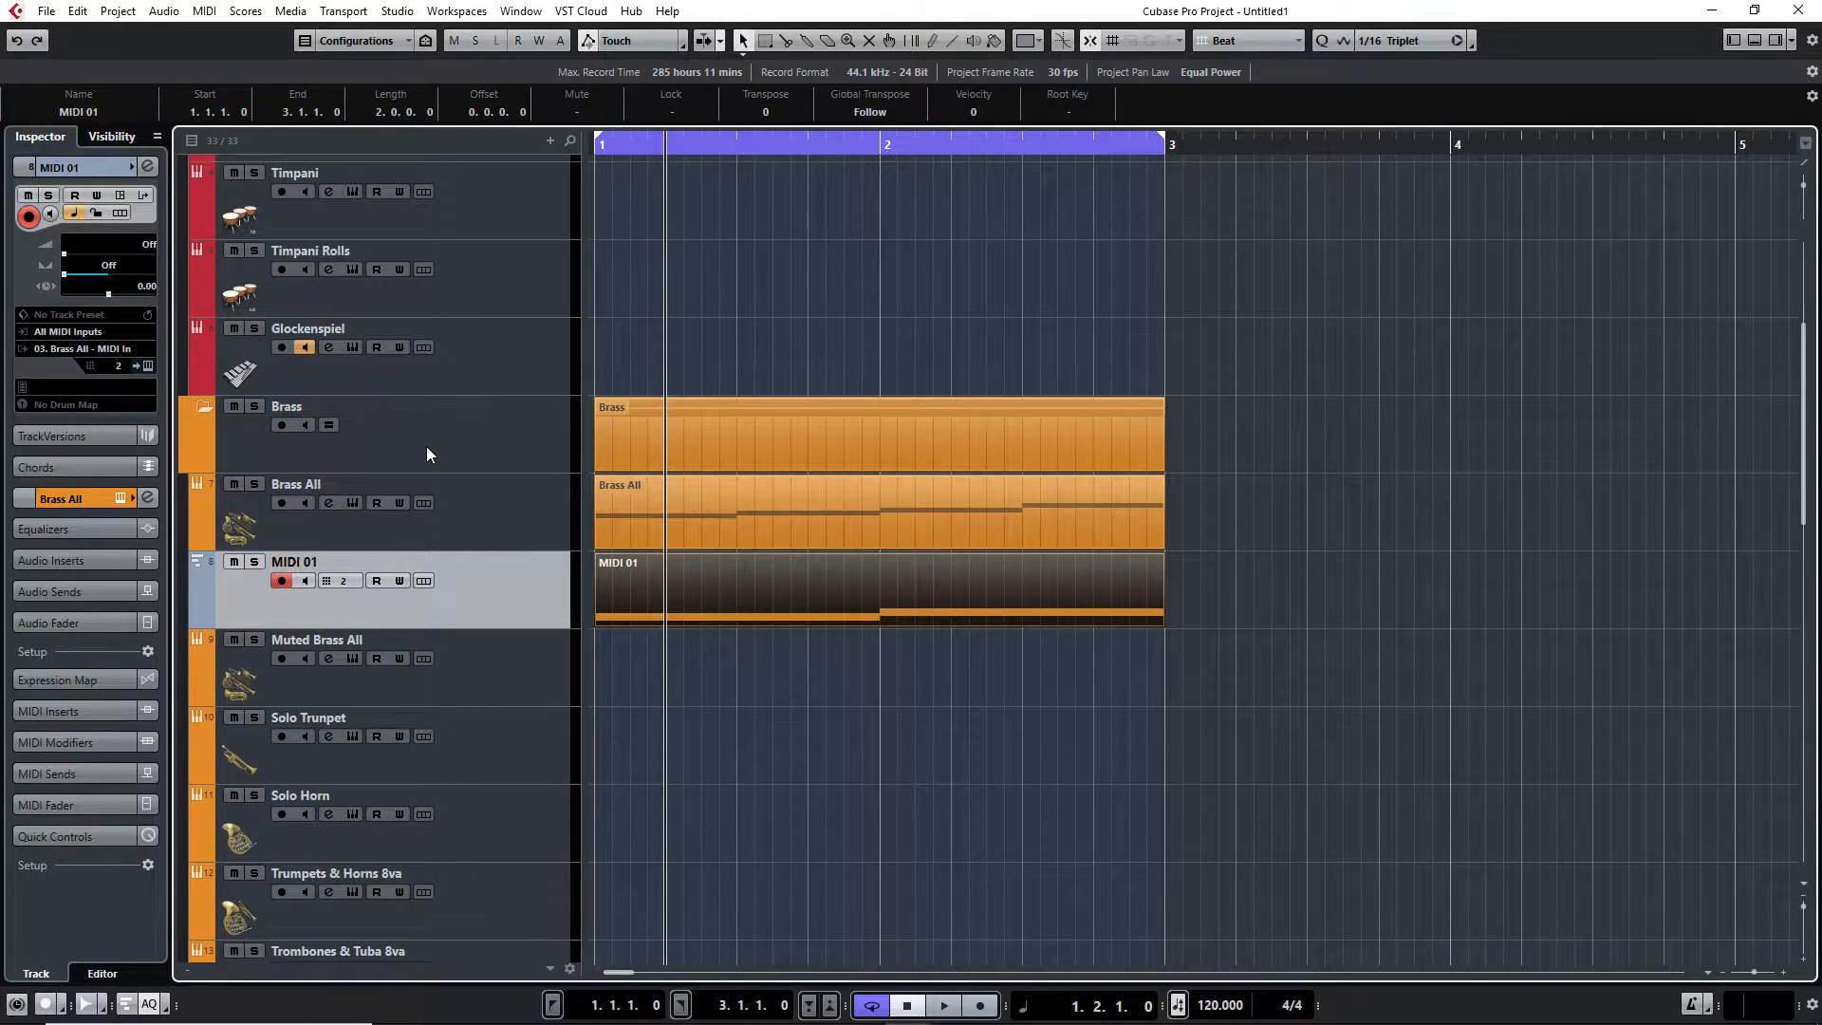
right_click(545, 606)
left_click(664, 689)
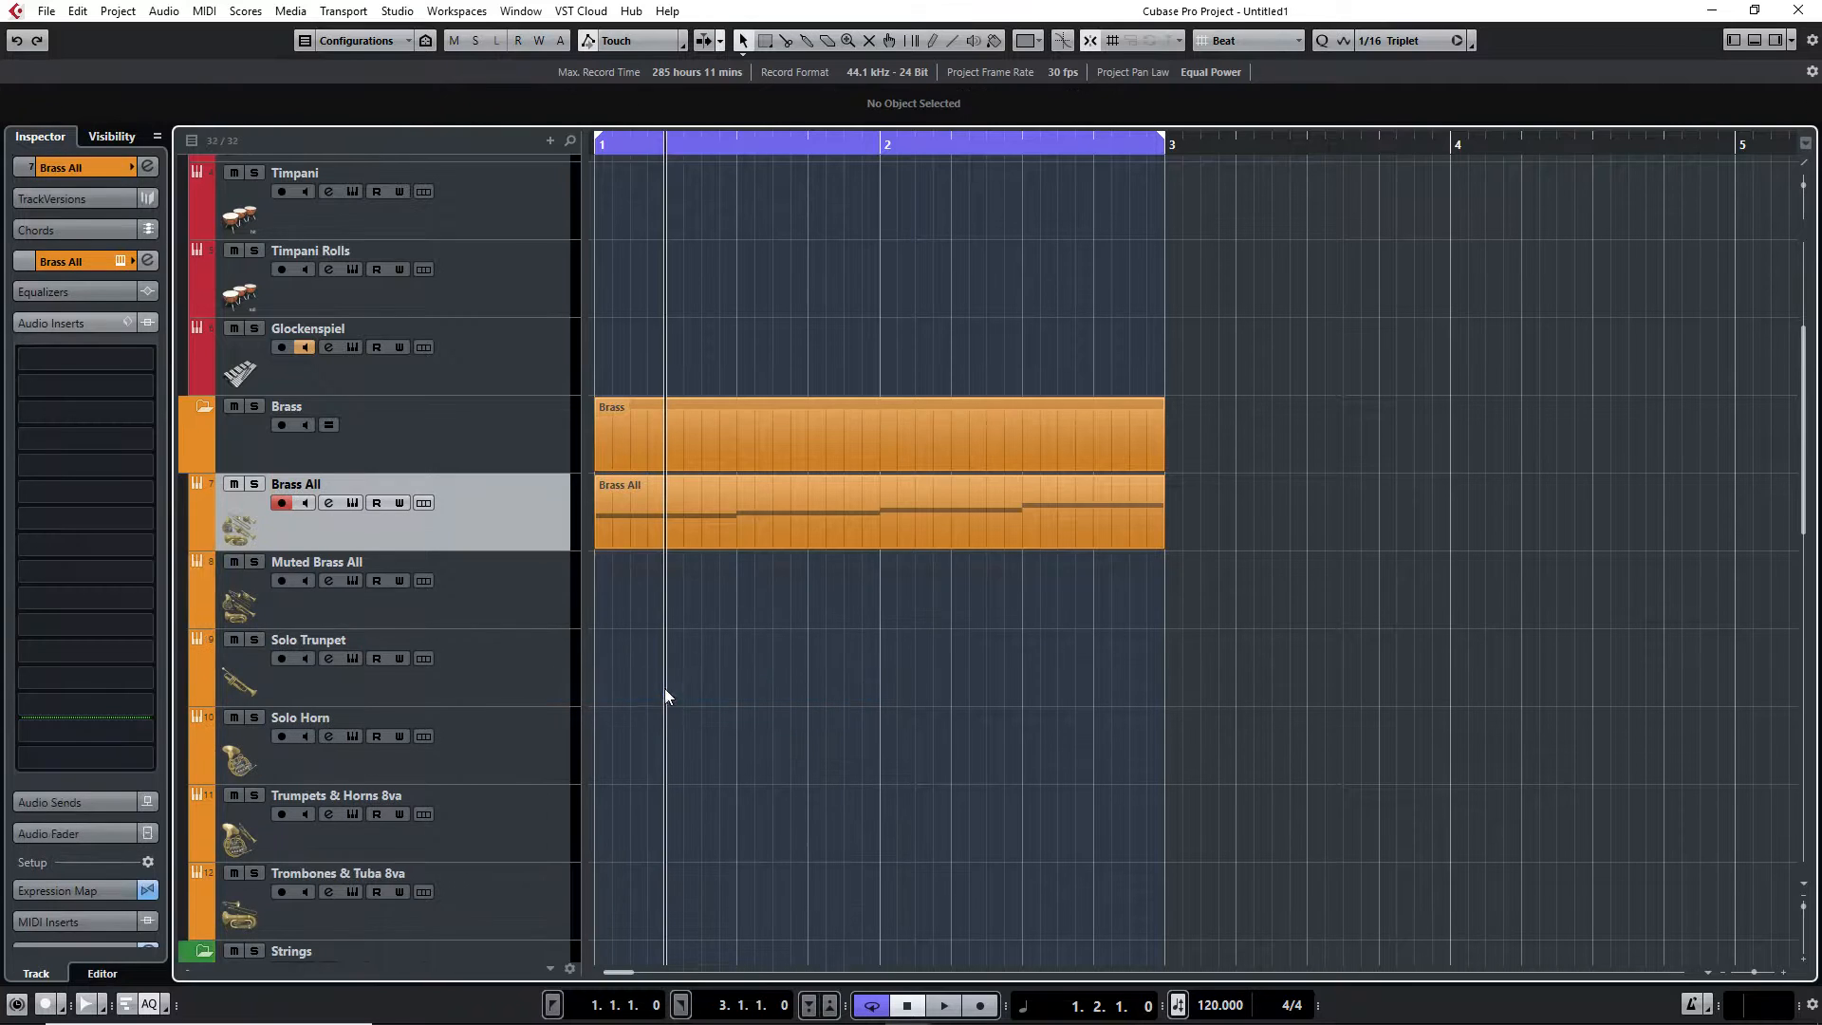
Open the Brass All part in the Key Editor, shorten the B2 note to an eighth and duplicate it into repeated B2 eighths
double_click(759, 533)
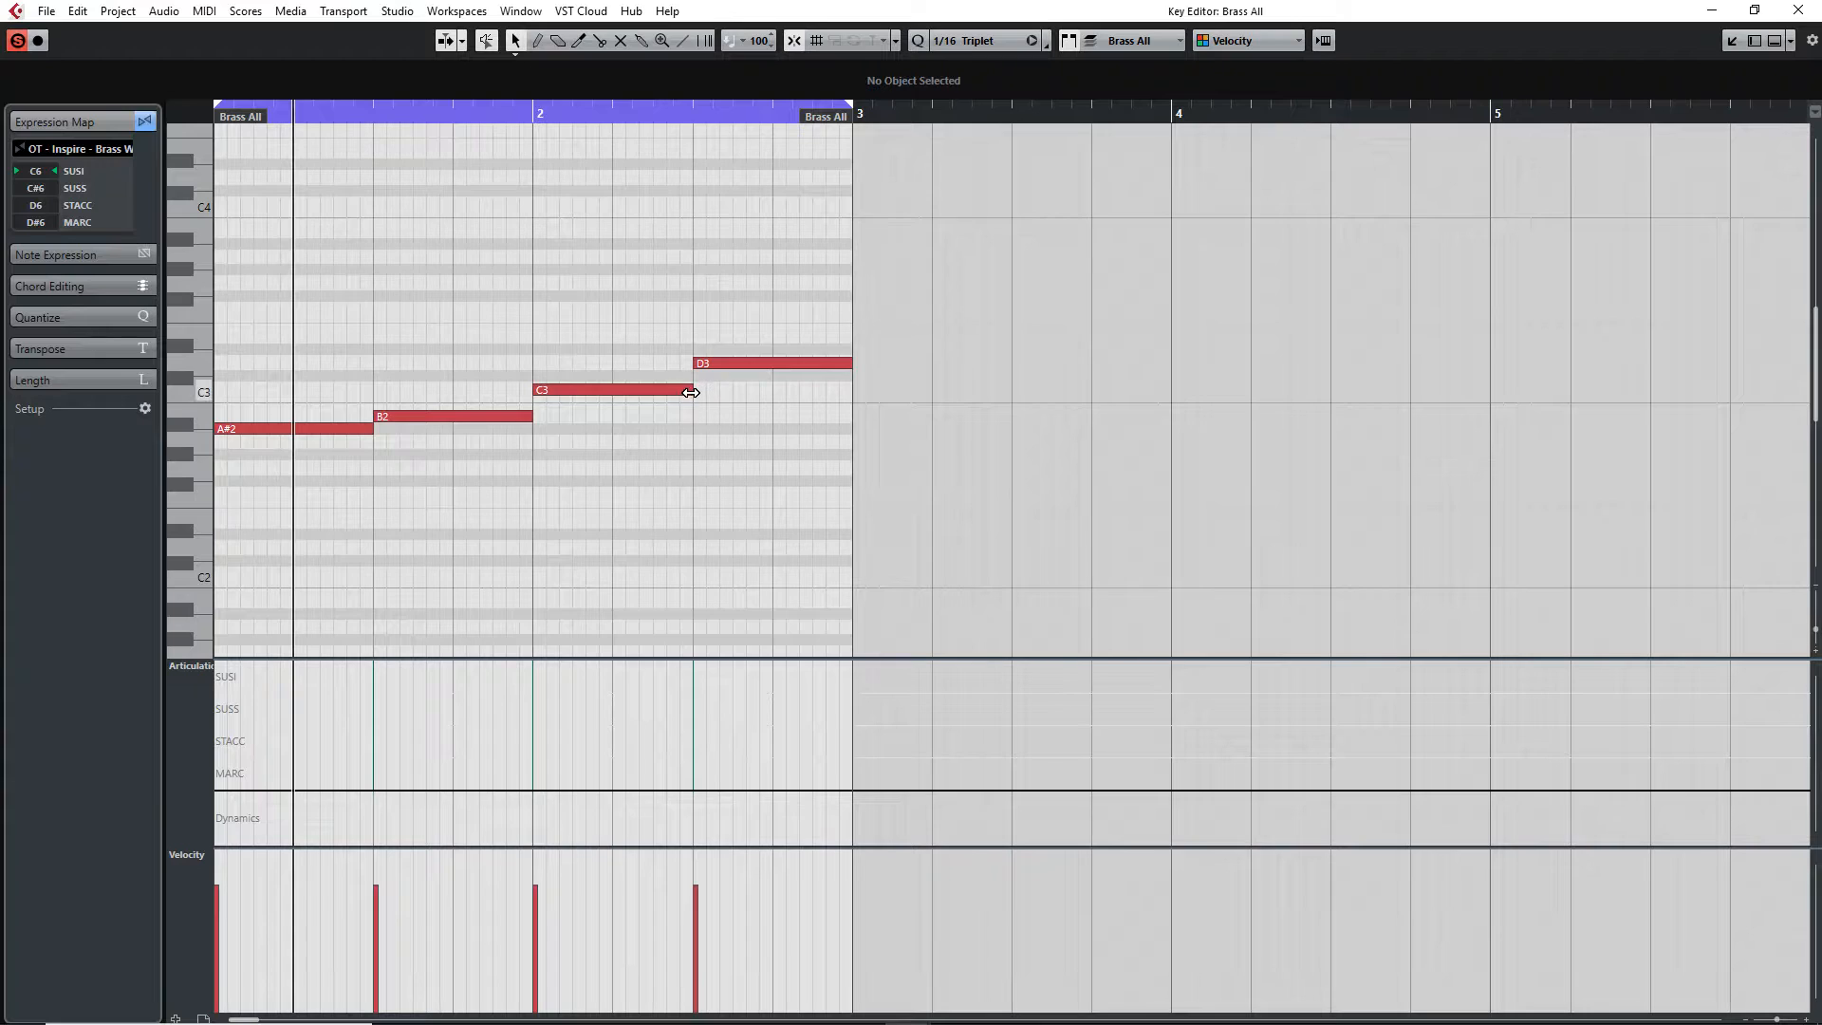
left_click_drag(527, 416, 441, 419)
key("ctrl+d")
key("ctrl+d")
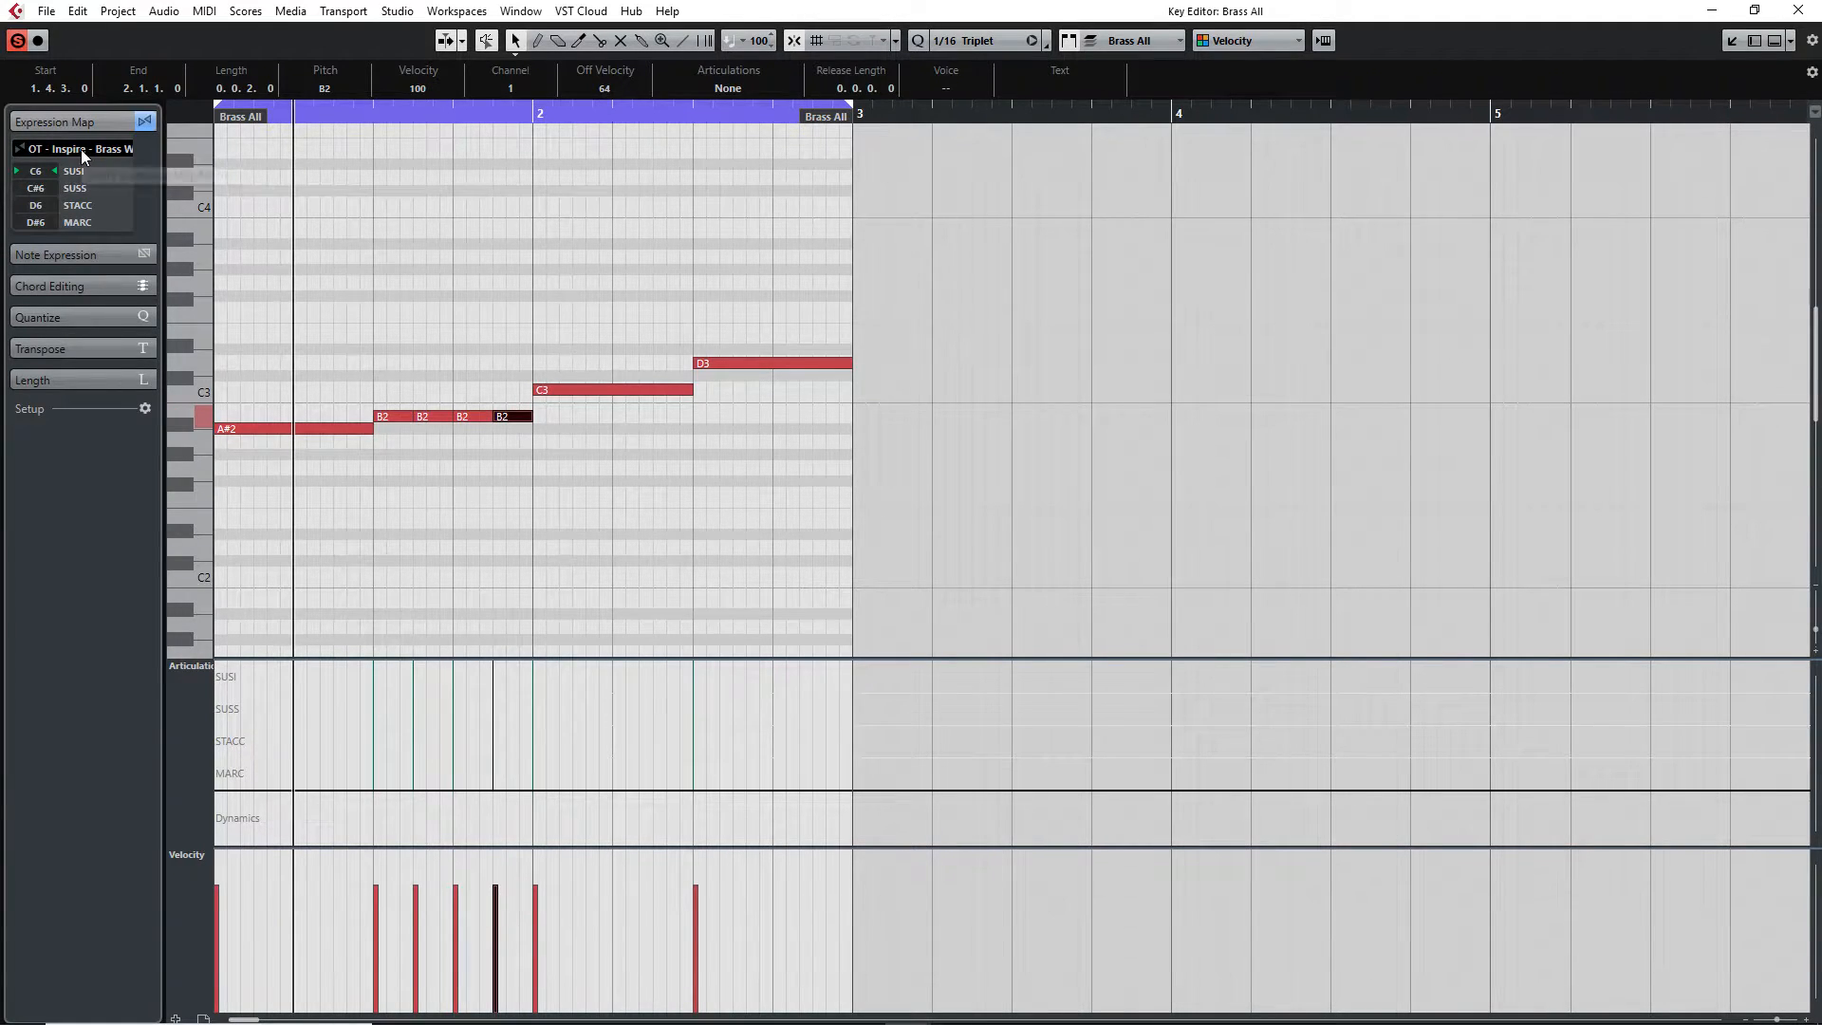
Enter articulations in the articulation lane: SUSI at bar 1, STACC at beat 3, SUSI at bar 2, SUSS at bar 2 beat 3
left_click(217, 676)
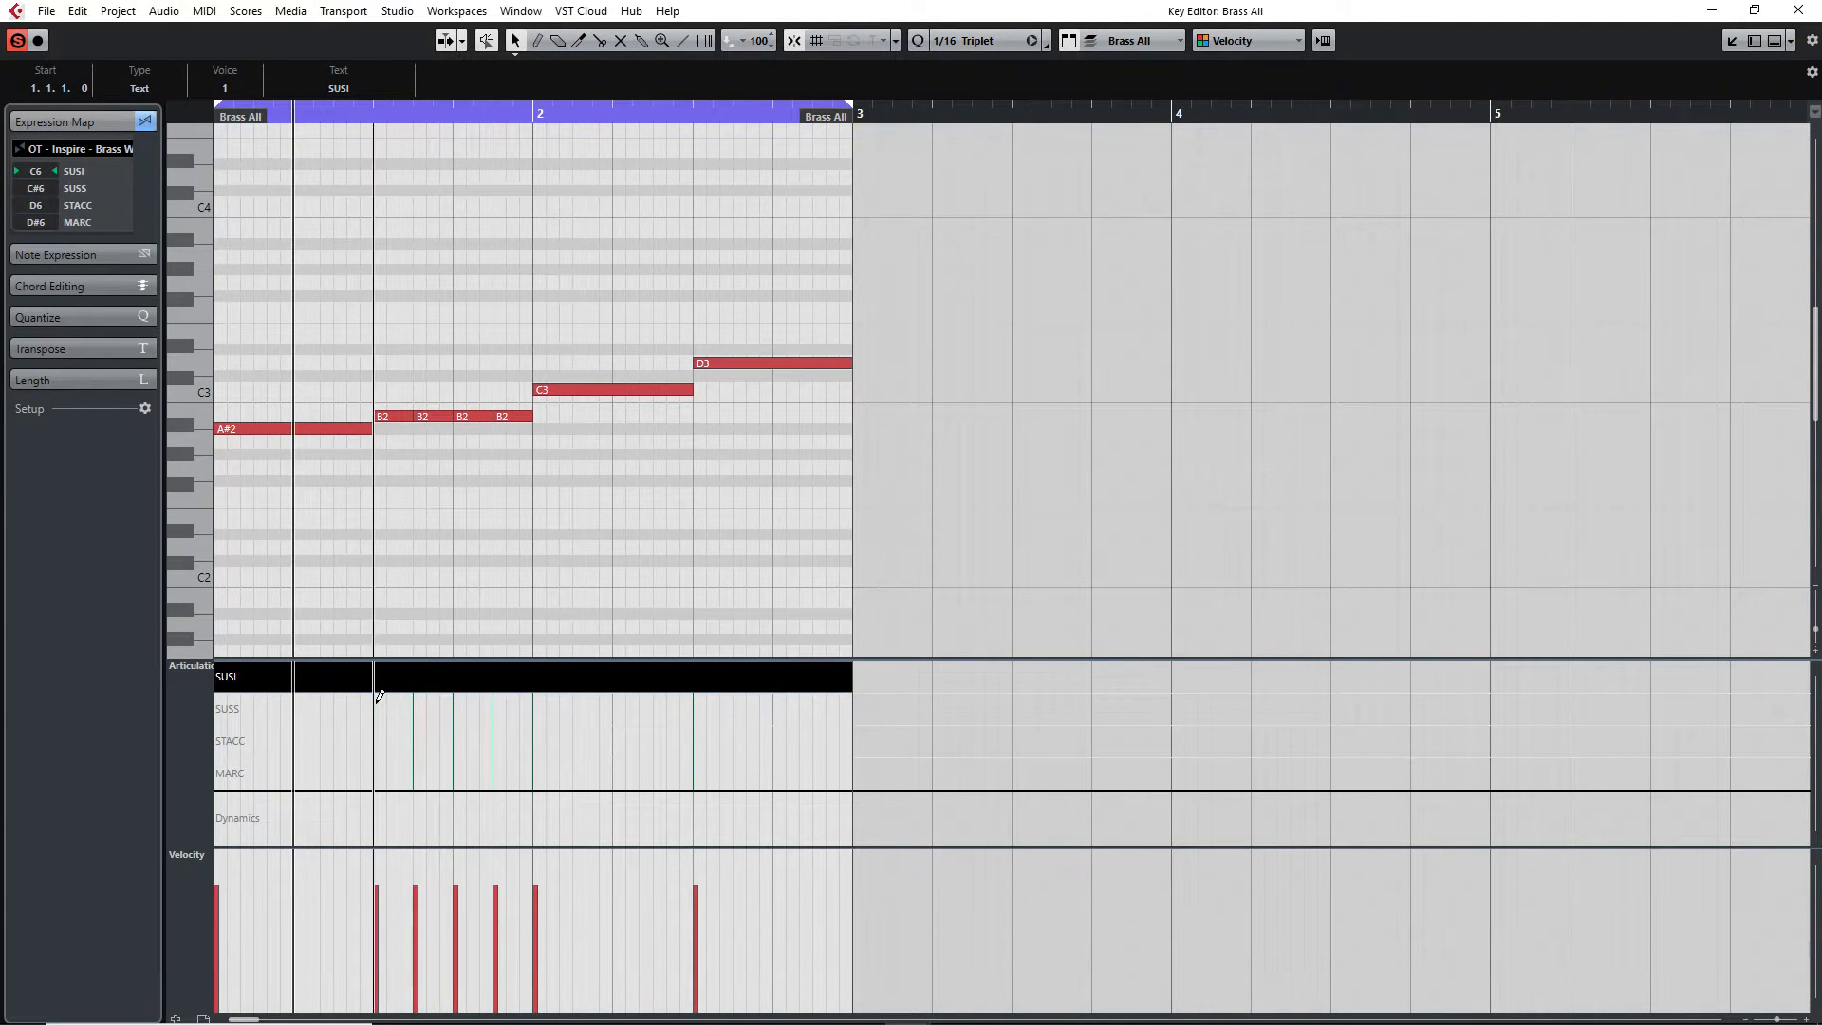
left_click(375, 742)
left_click(537, 676)
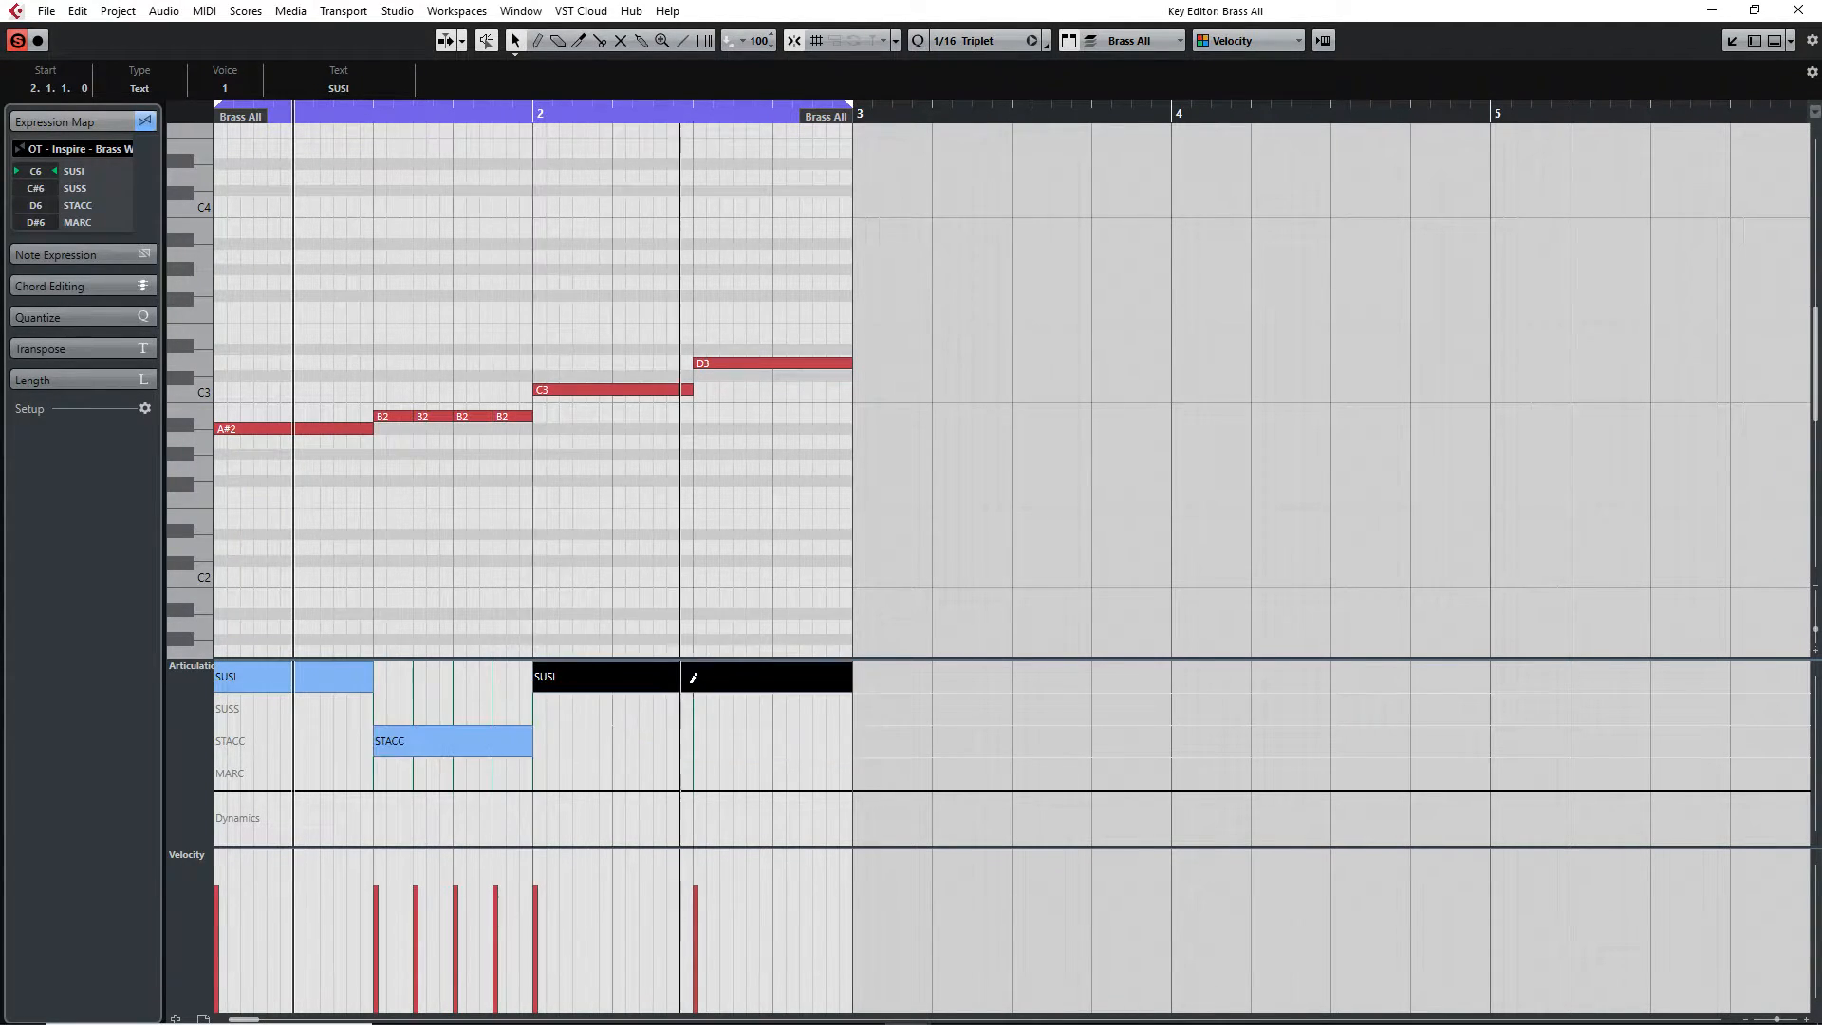
left_click(696, 708)
Change the articulation at bar 2 beat 3 to MARC
scroll(637, 507, "down", 5)
scroll(613, 550, "up", 5)
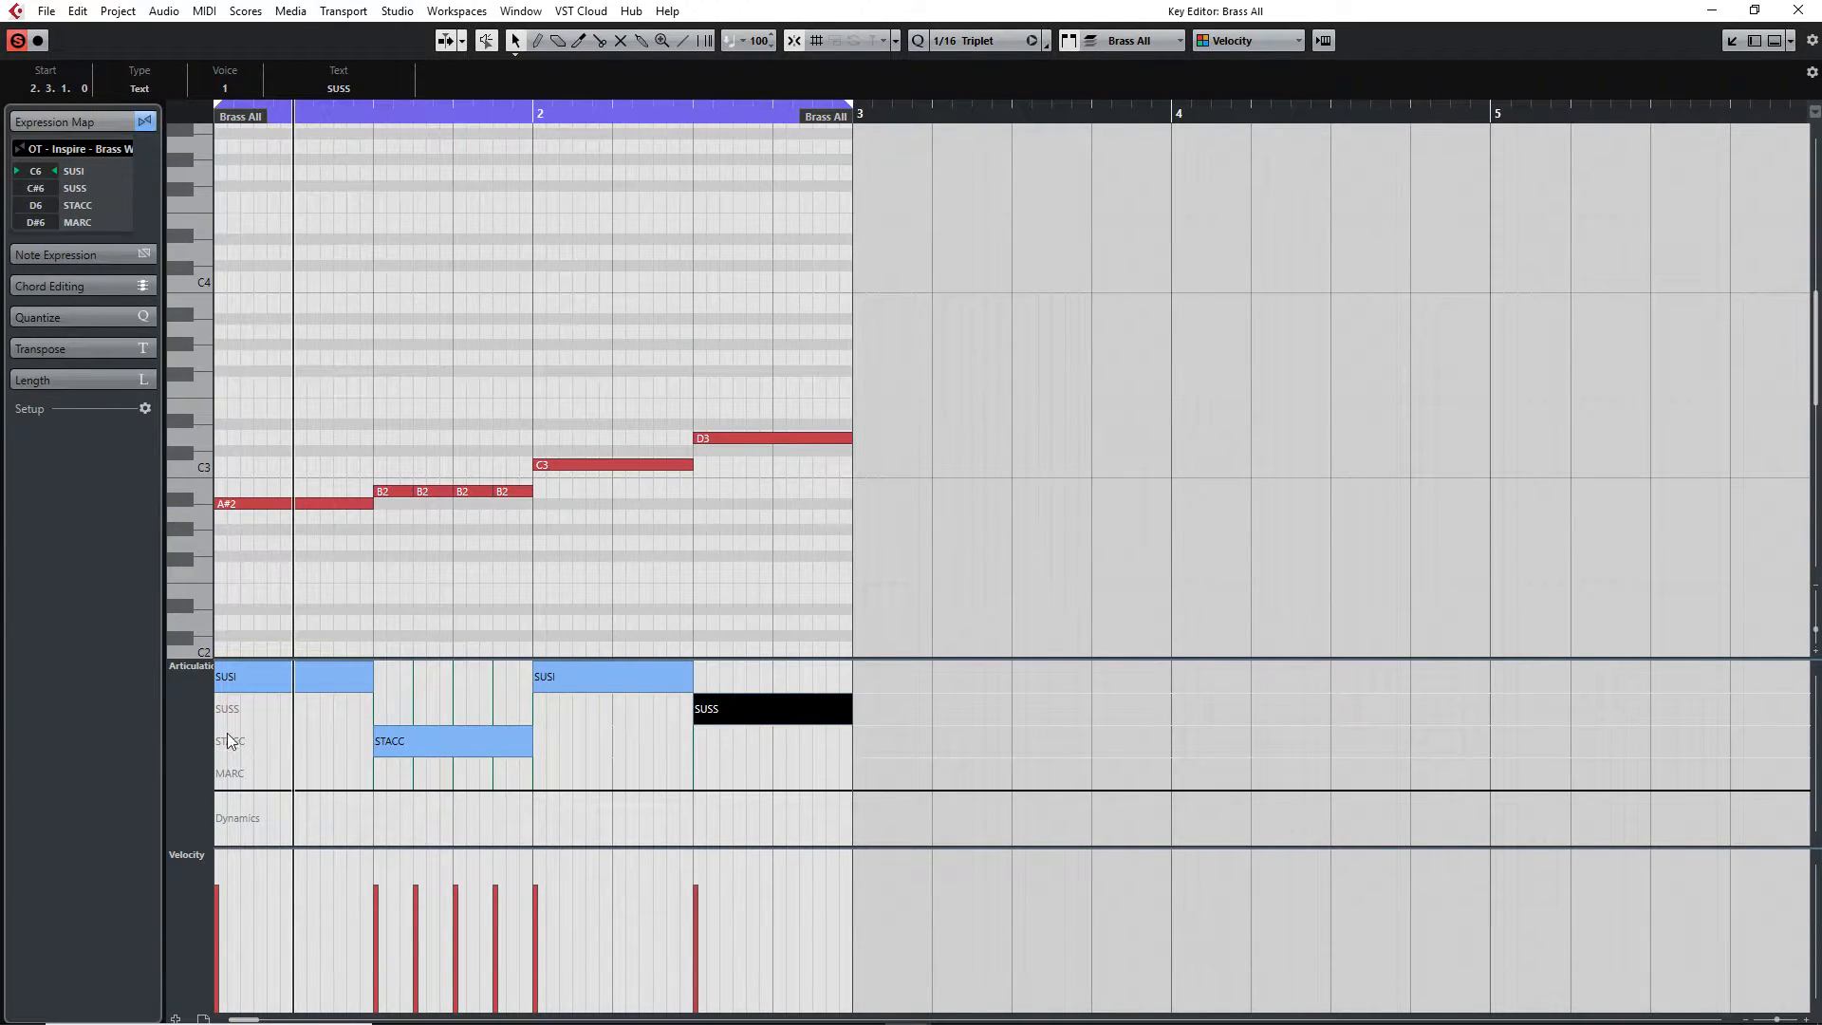
scroll(476, 567, "down", 2)
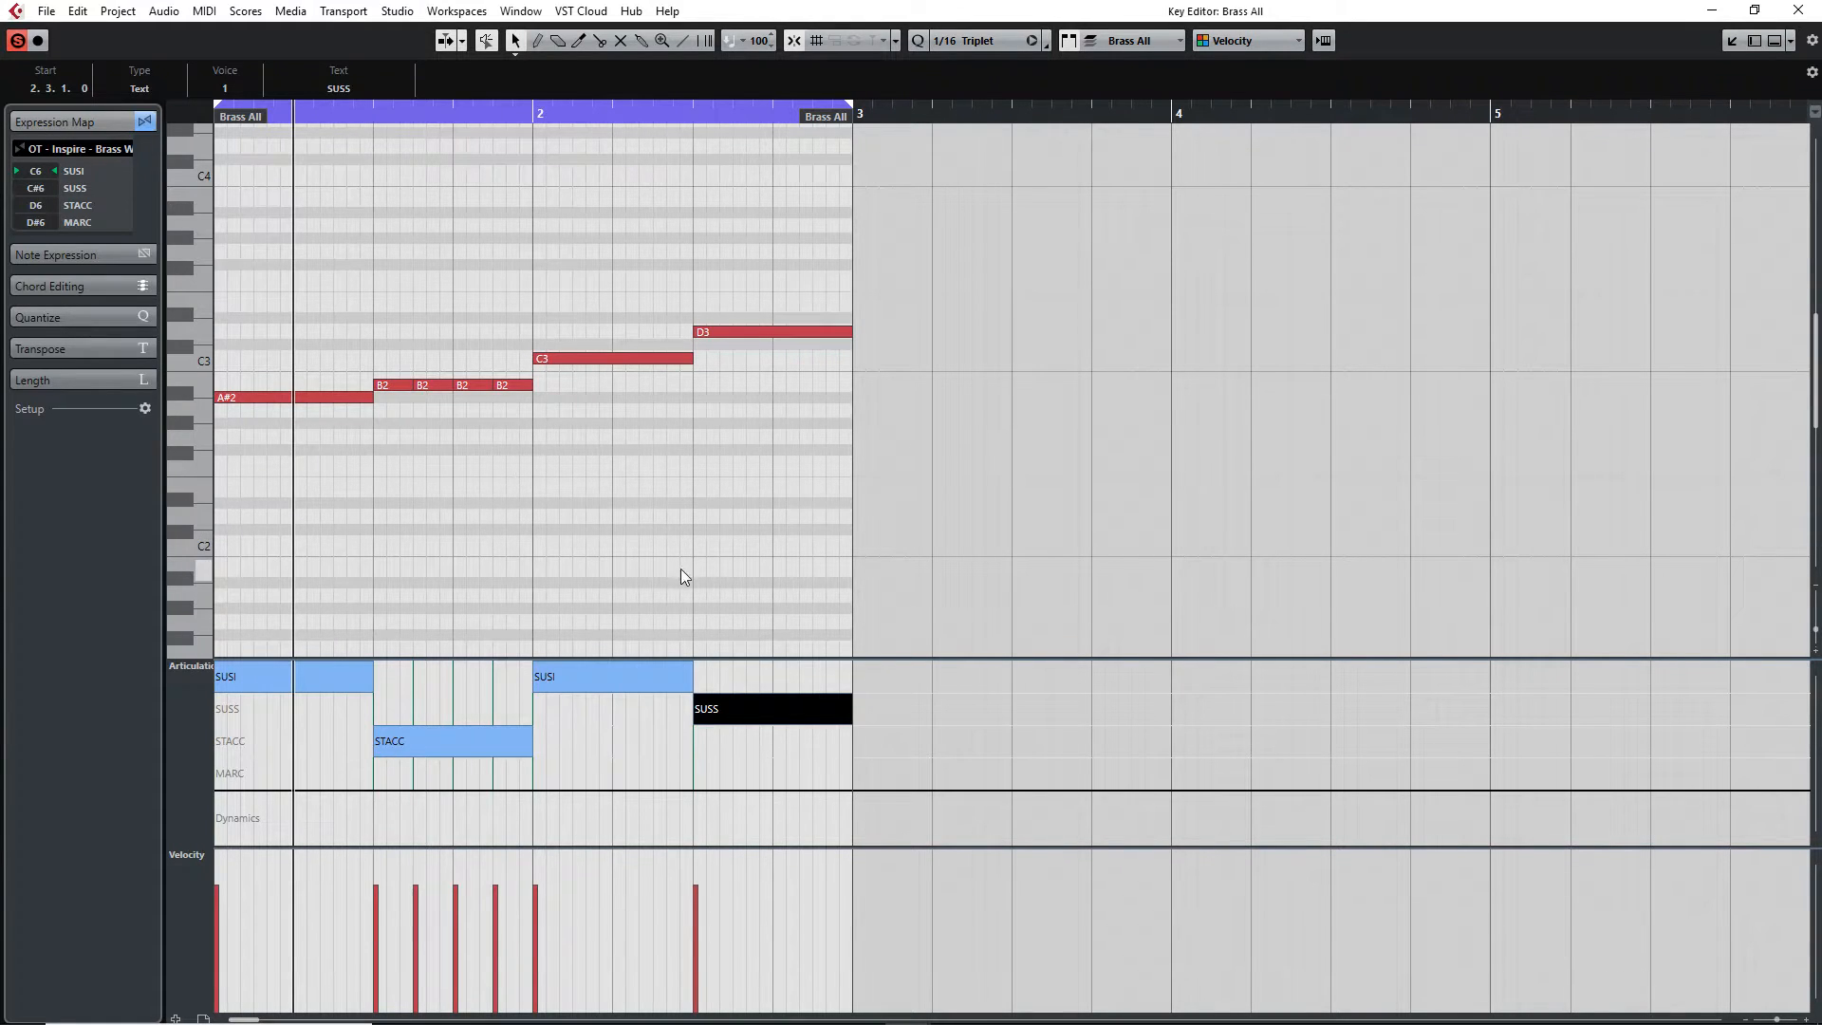
left_click_drag(732, 718, 700, 771)
Play the Brass All part back from its start
left_click(334, 112)
left_click_drag(334, 112, 217, 112)
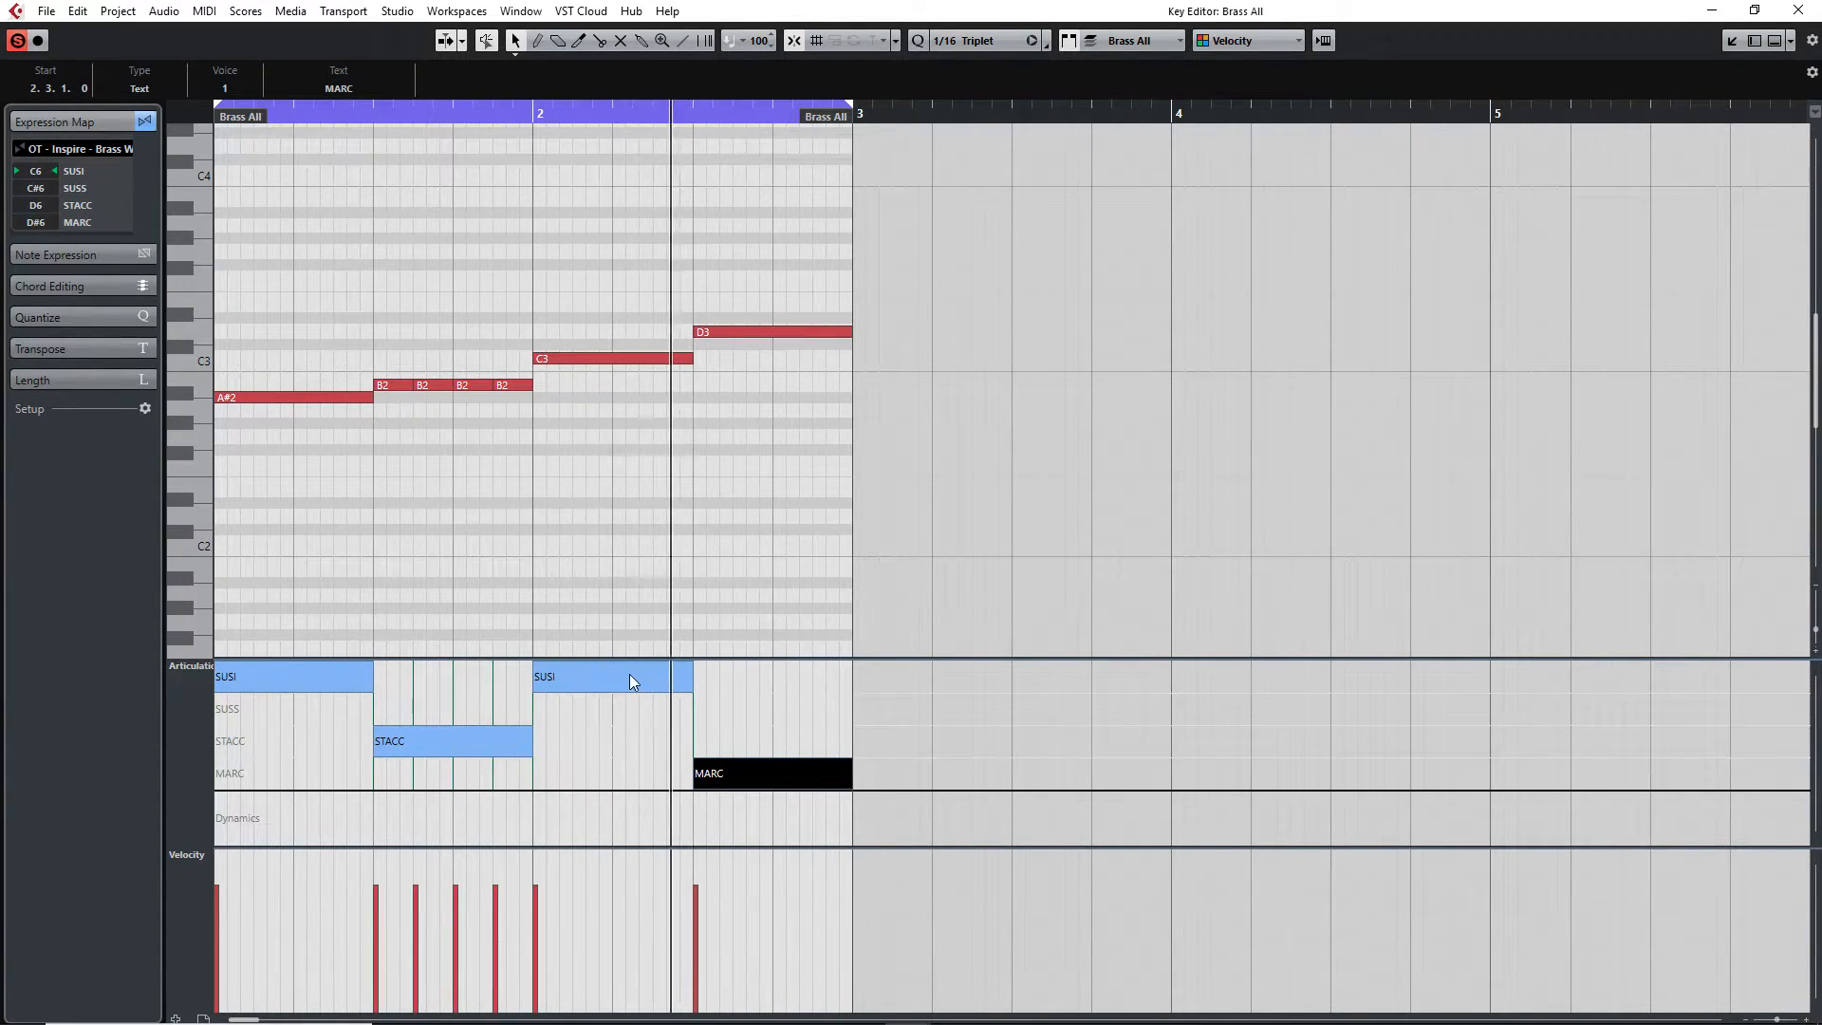
key("space")
Move the bar 2 articulation to STACC, stop playback and close the Key Editor
left_click_drag(617, 672, 545, 738)
key("space")
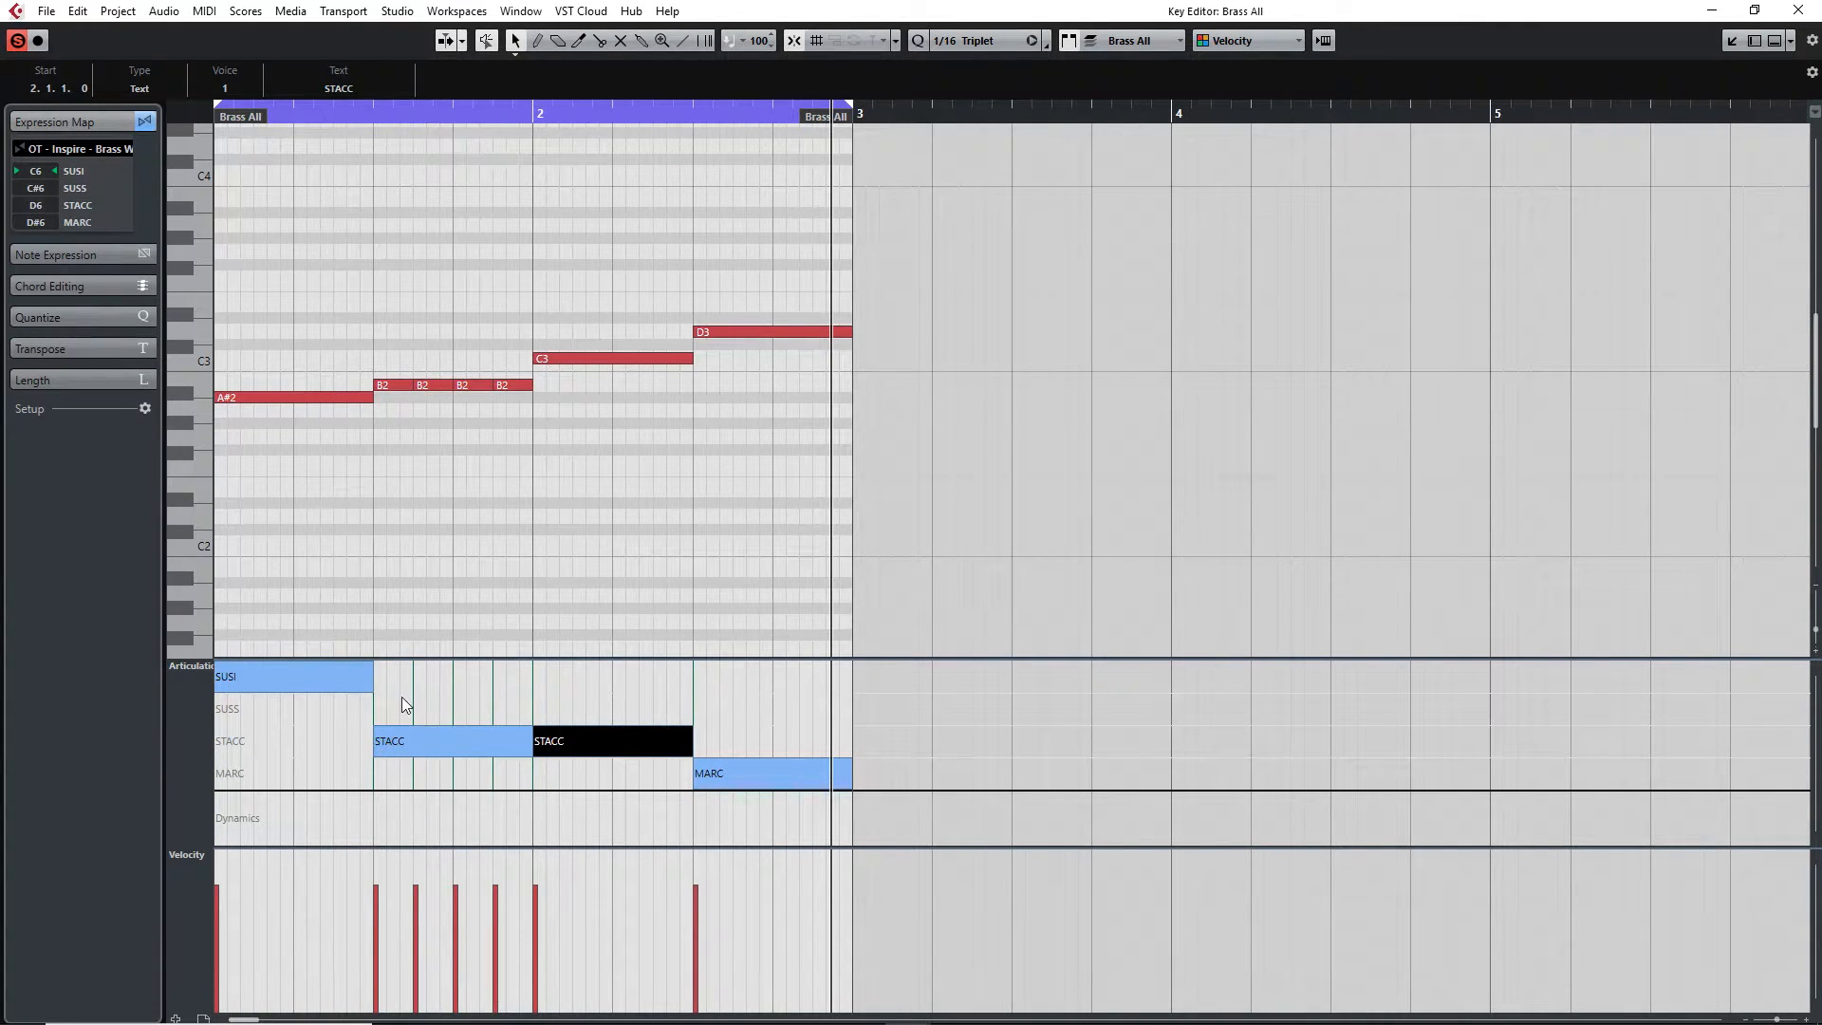
left_click(1711, 12)
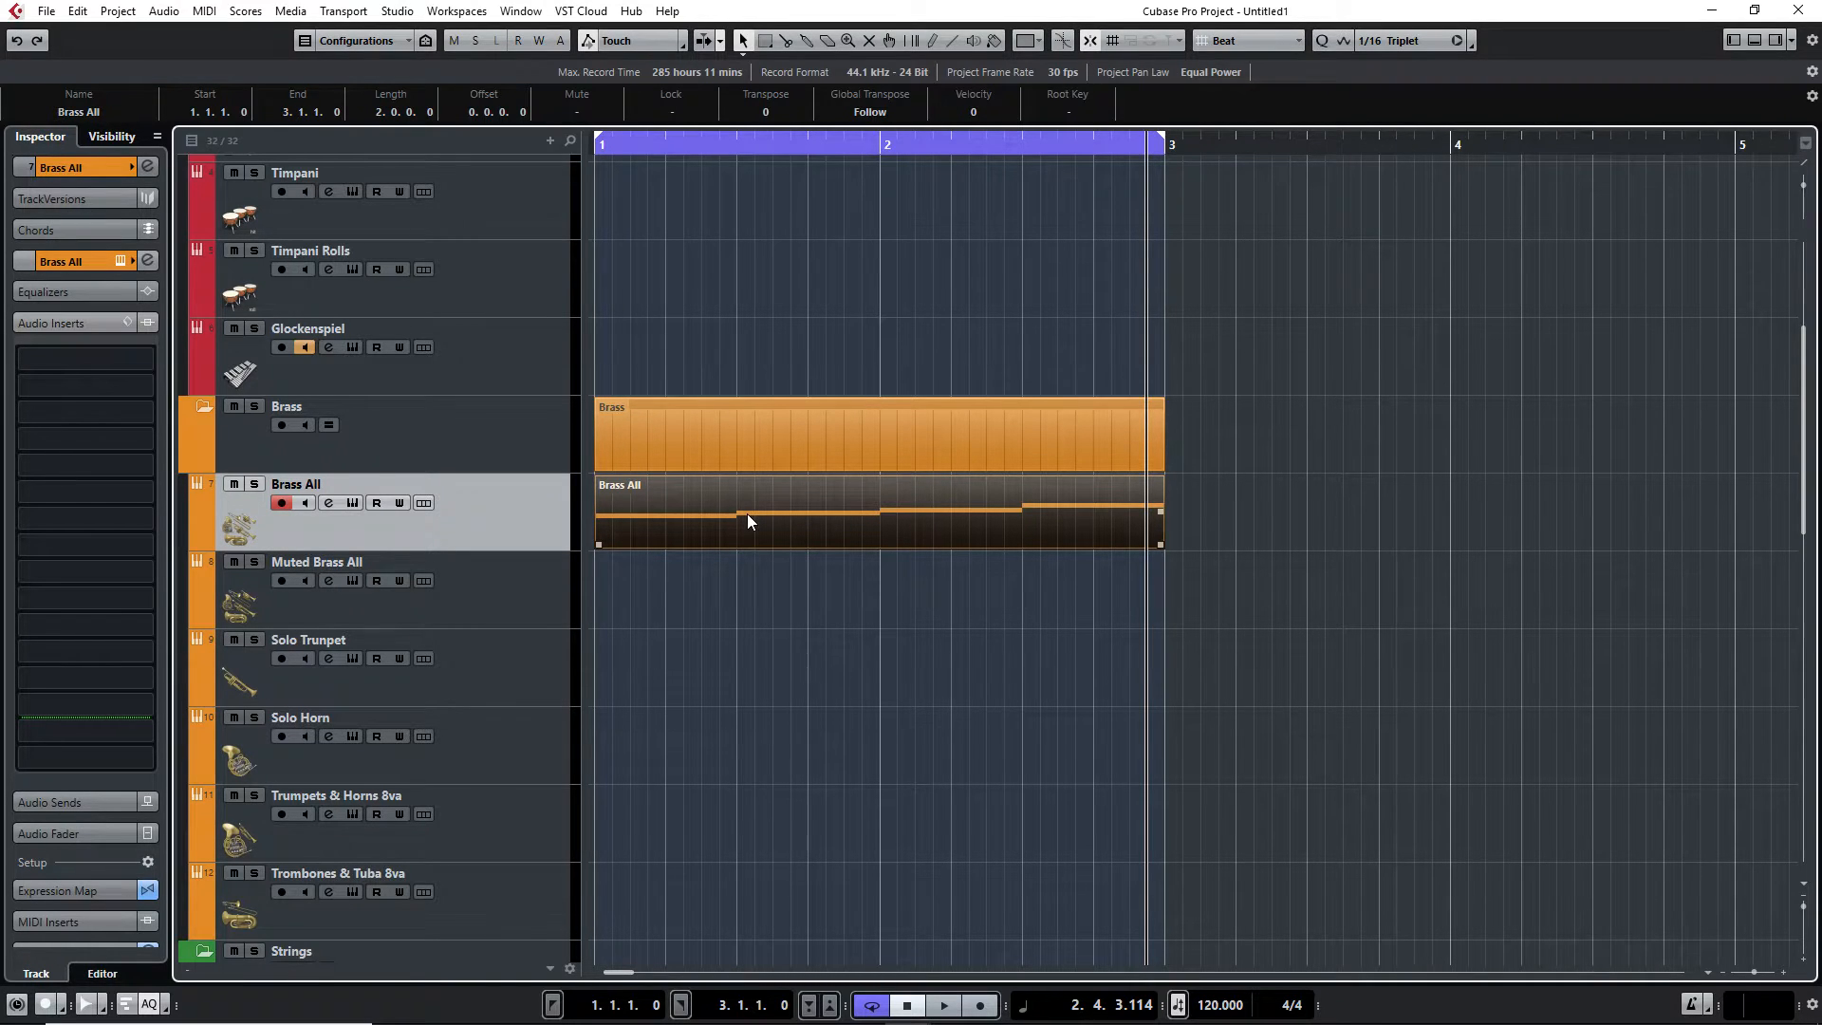
Reopen the Brass All part and delete all articulation events from its articulation lane, then close the editor
double_click(1008, 537)
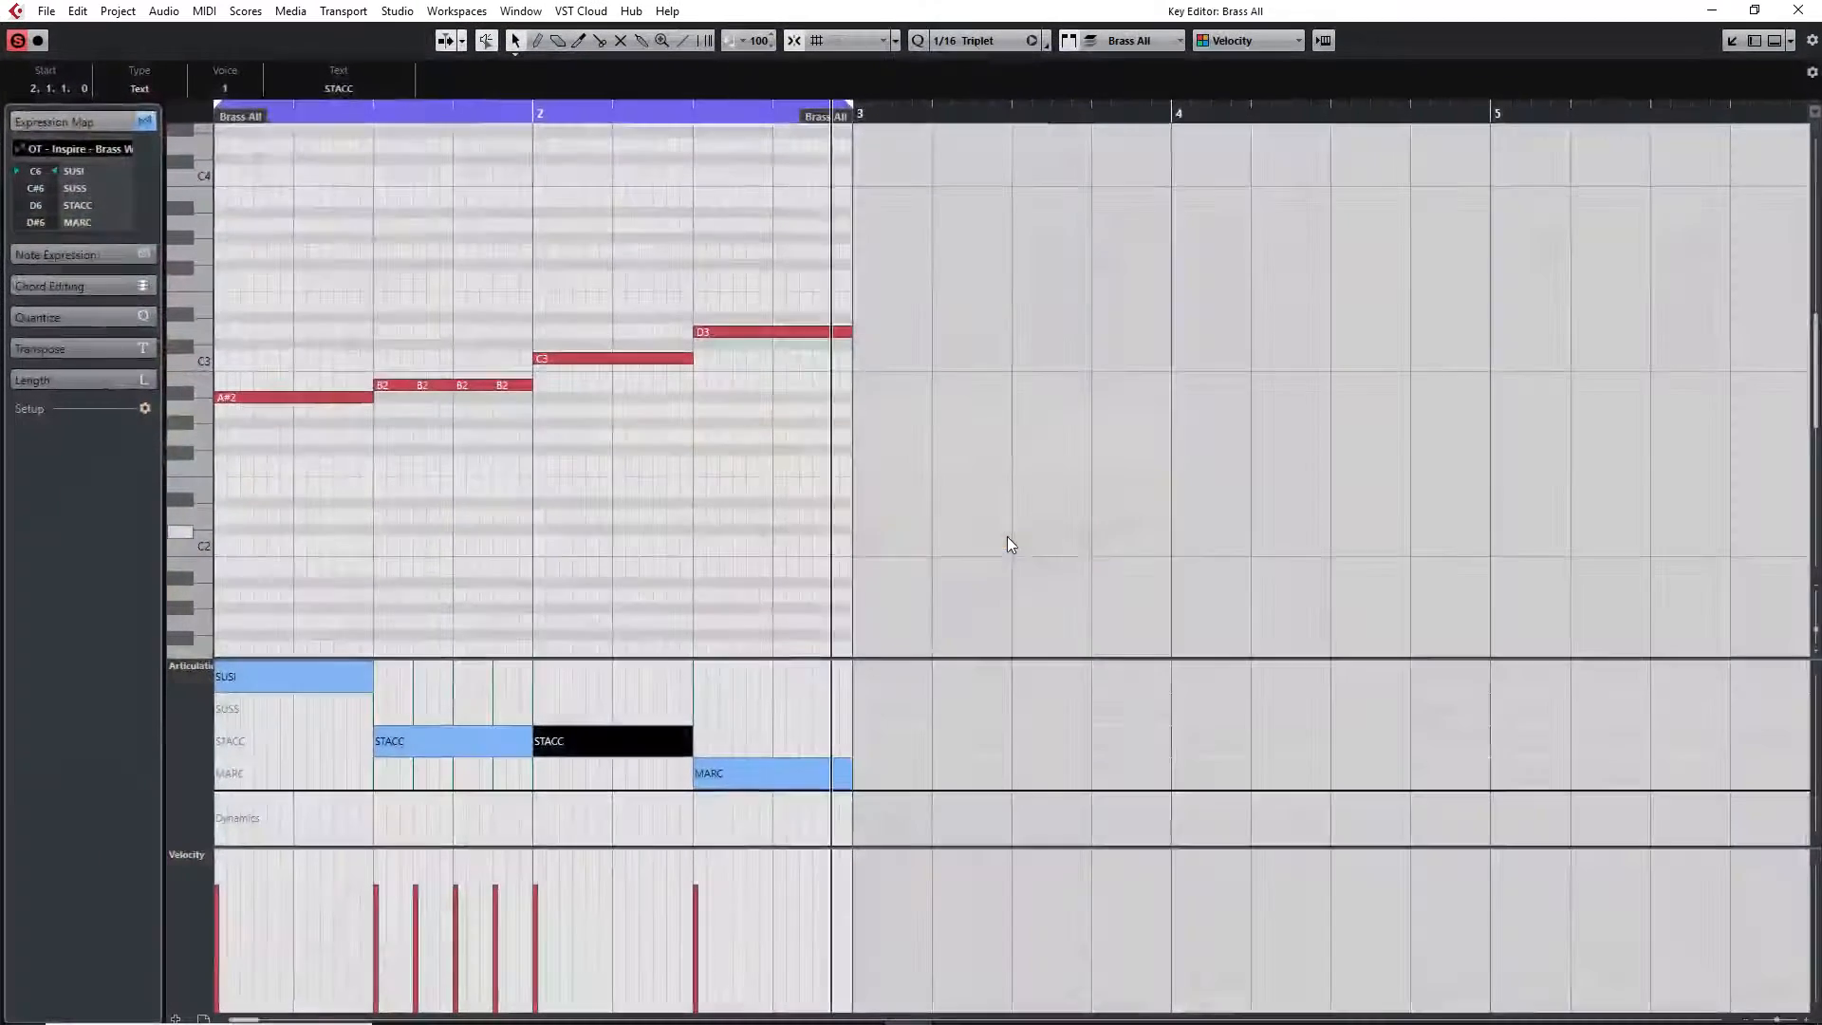
left_click_drag(740, 730, 277, 788)
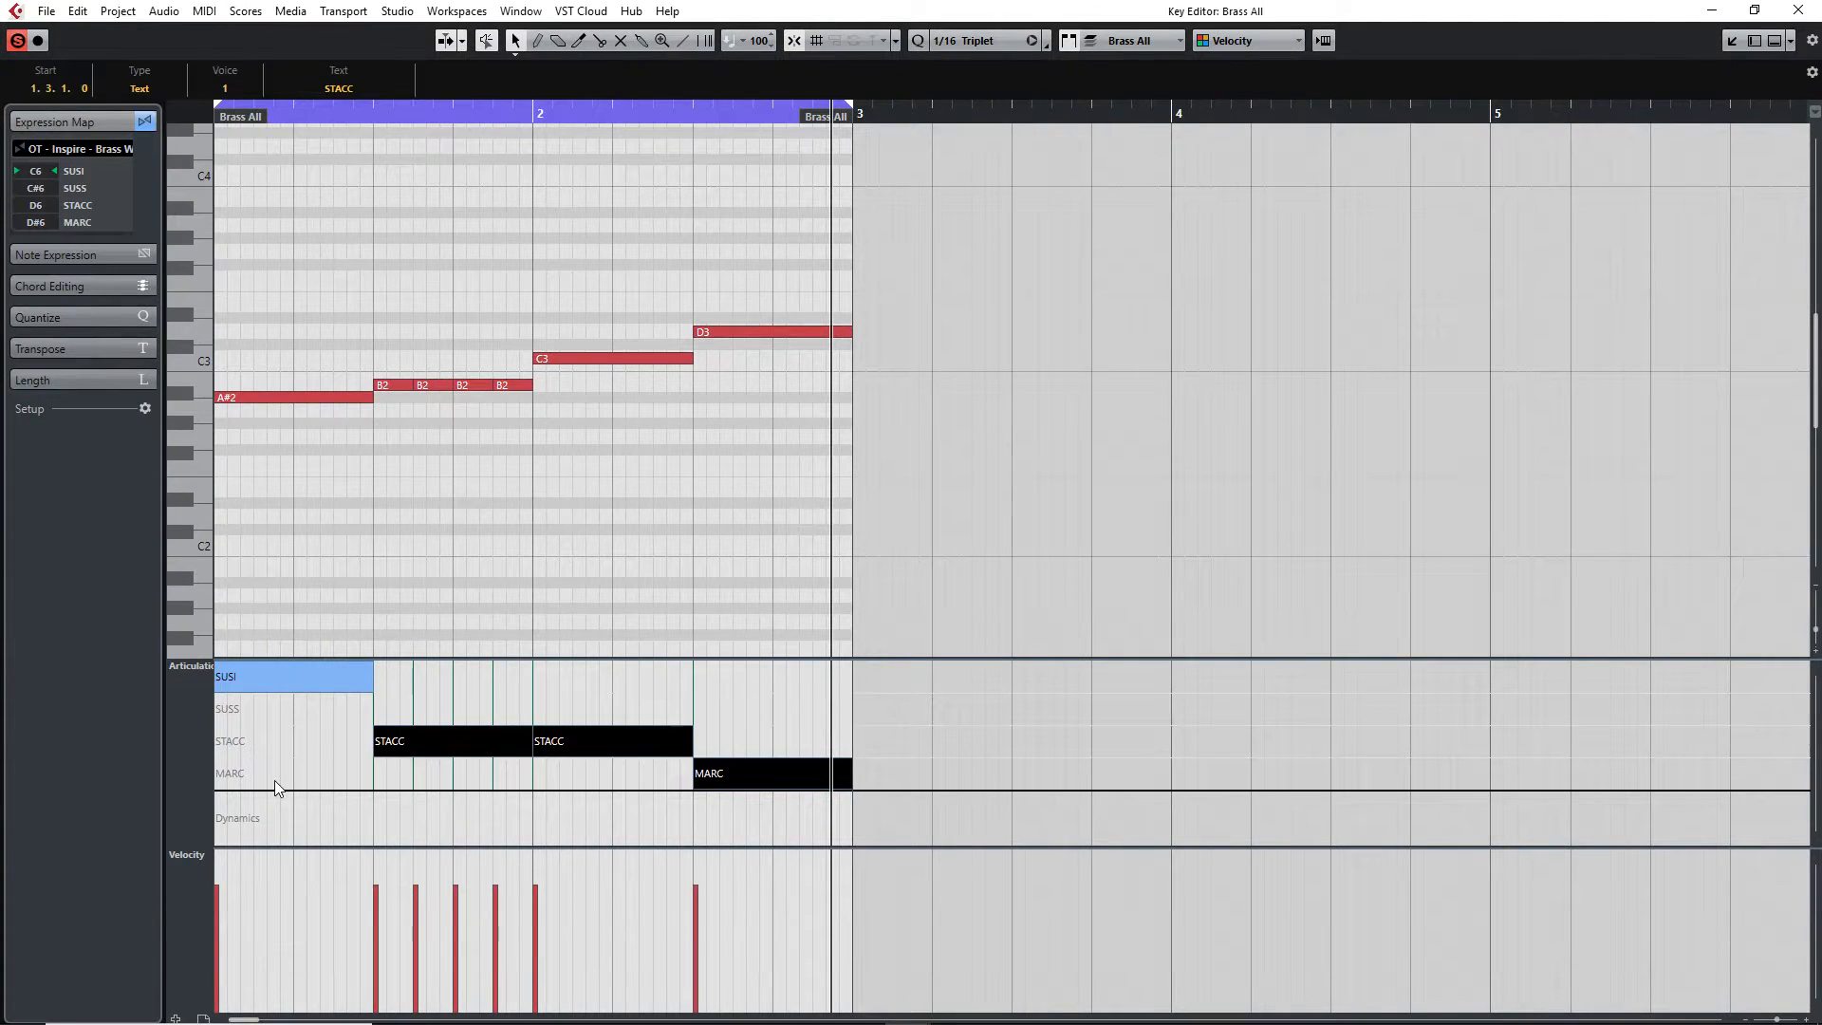
key("Delete")
left_click(299, 678)
key("Delete")
left_click(1798, 10)
left_click(1380, 385)
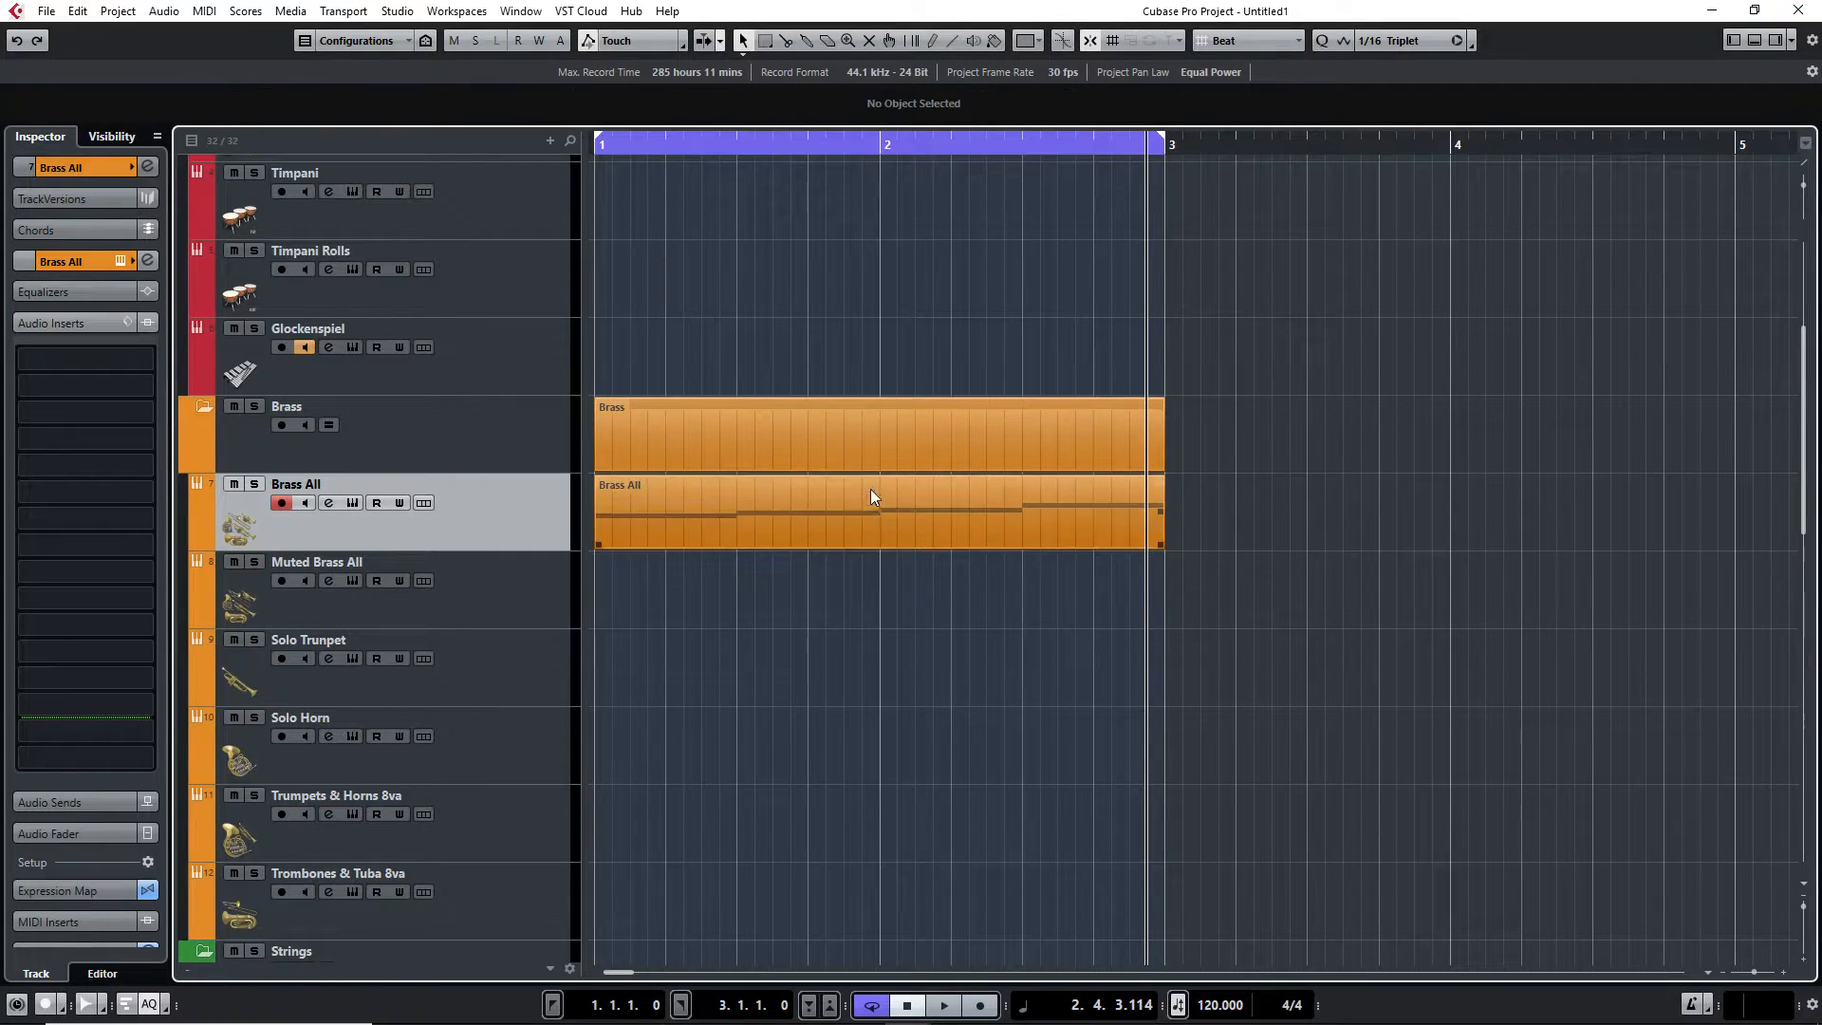
Open the Expression Map Setup from the Brass All track's Inspector expression map section
left_click(40, 132)
left_click(70, 322)
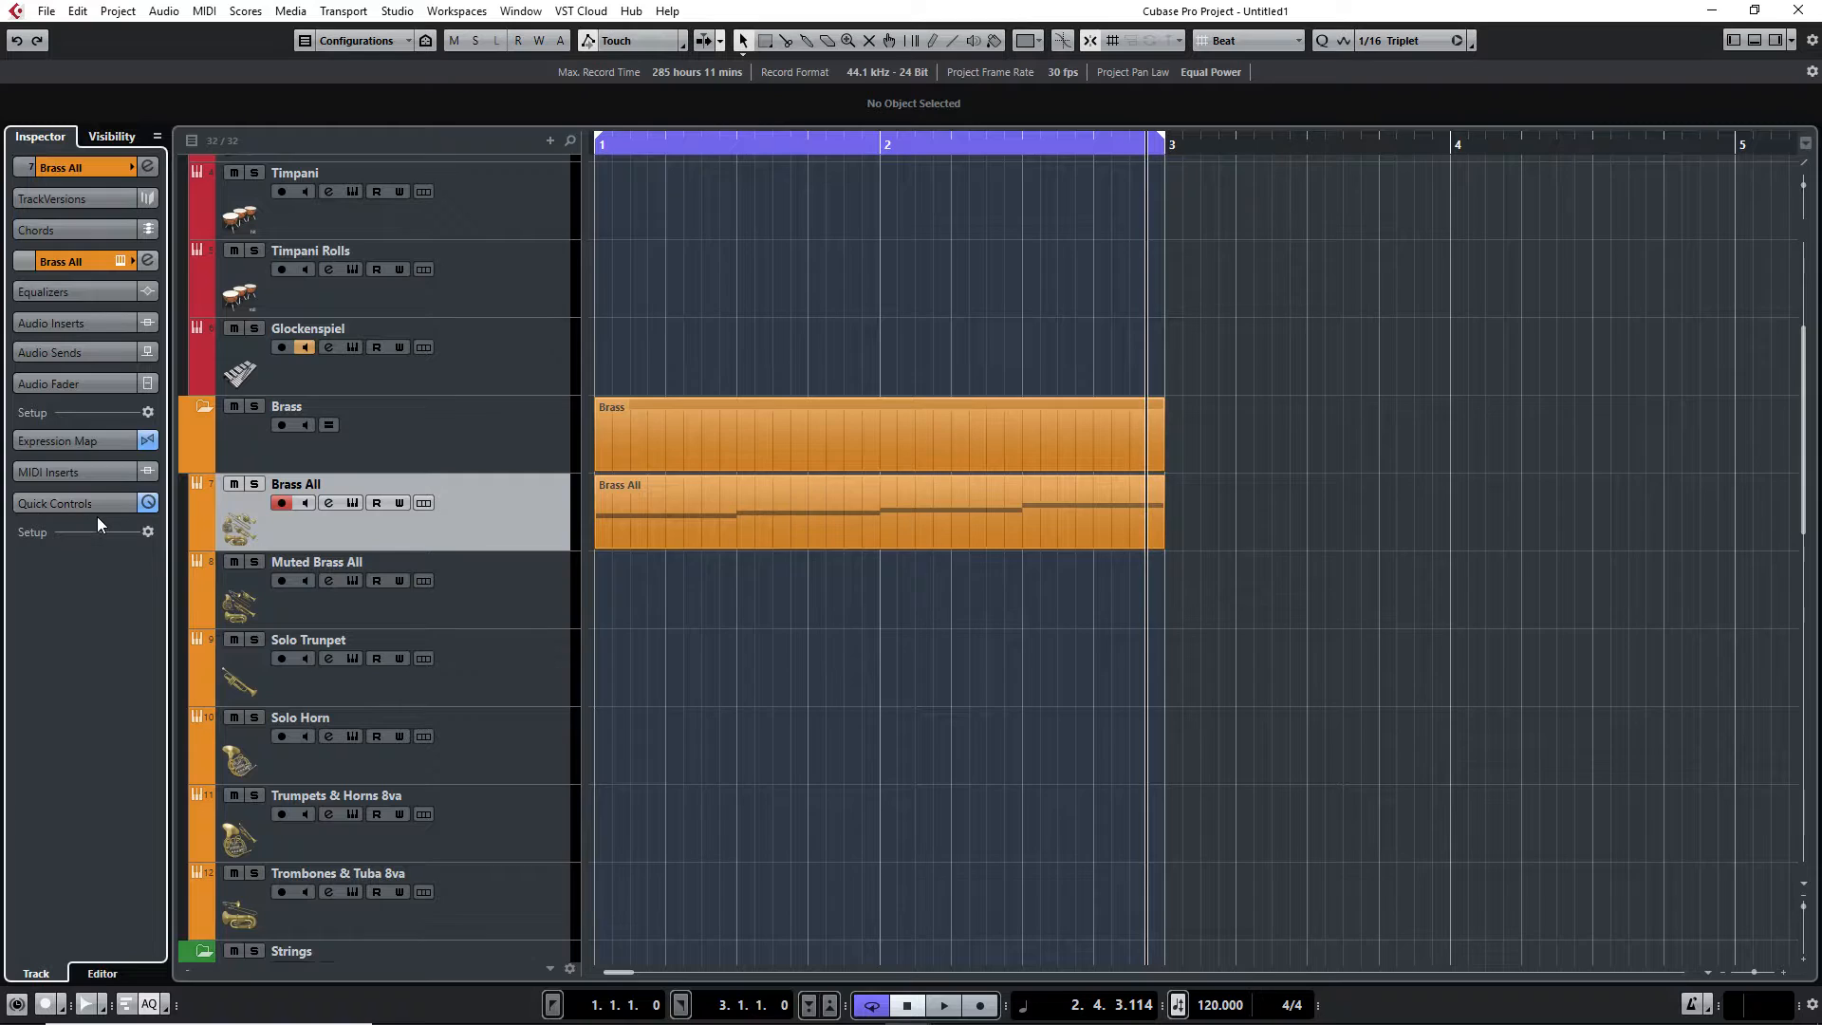
right_click(140, 524)
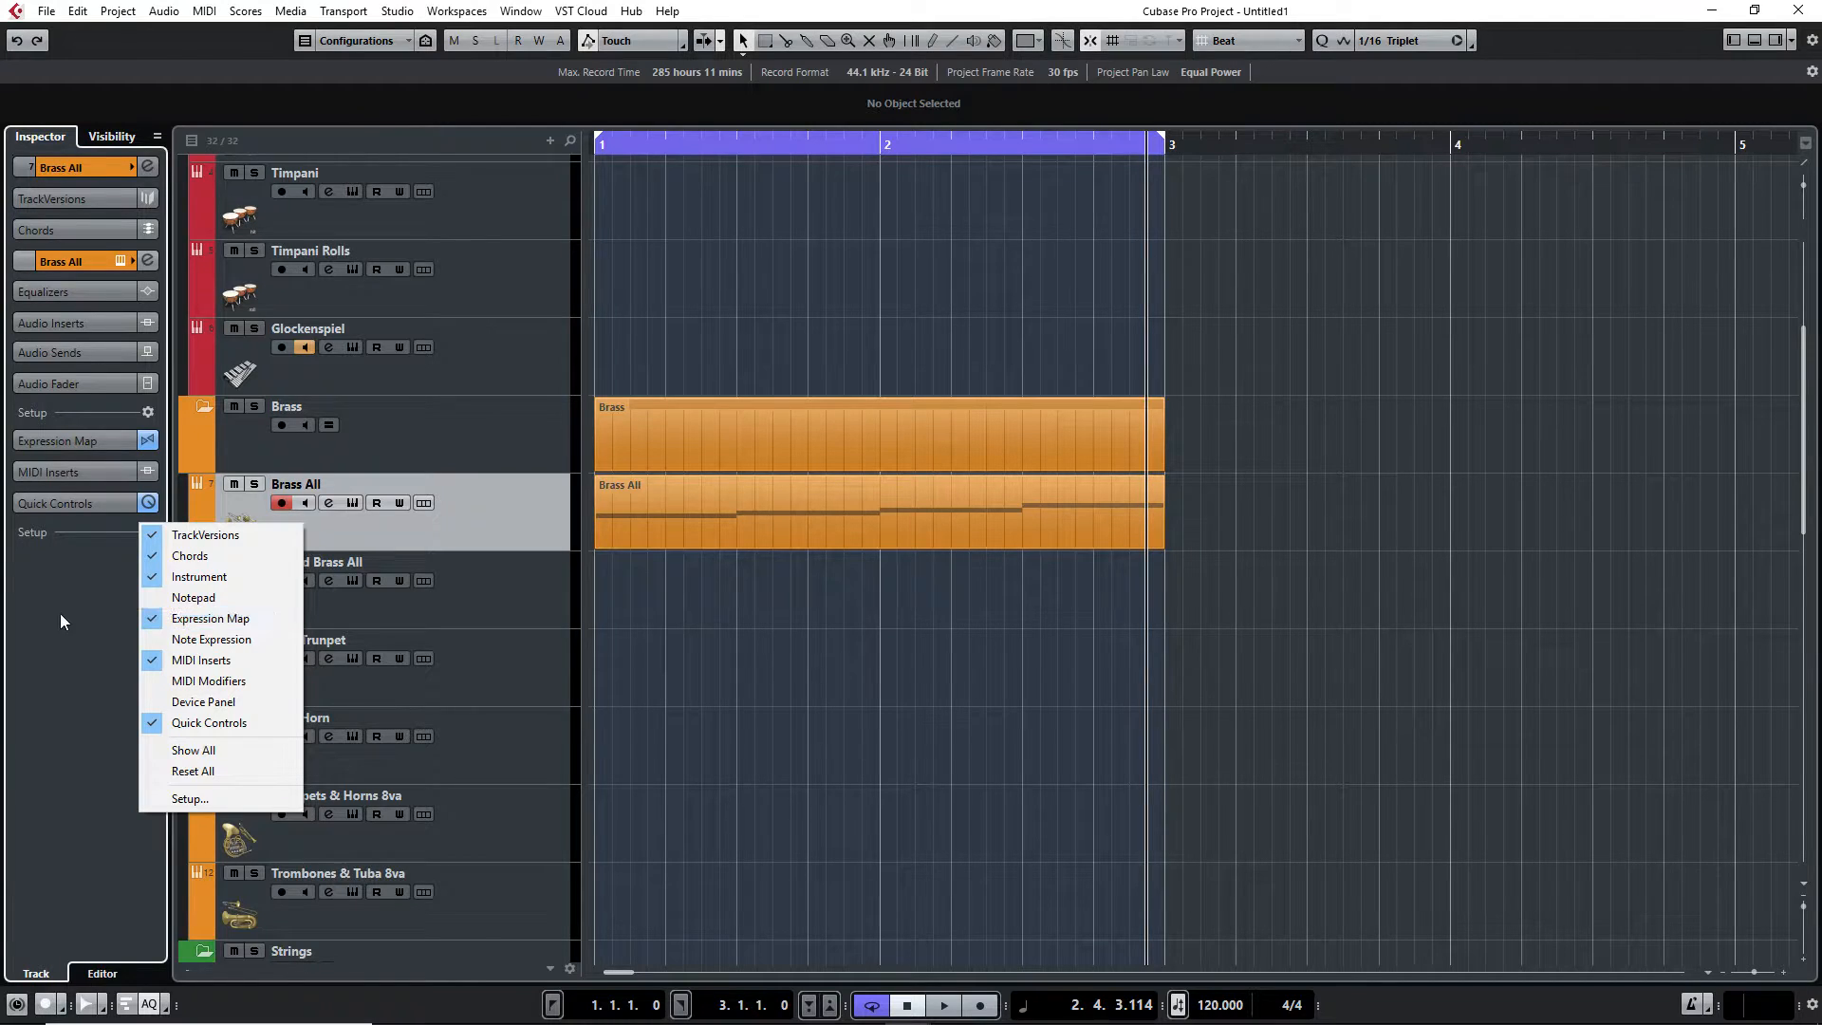
left_click(84, 630)
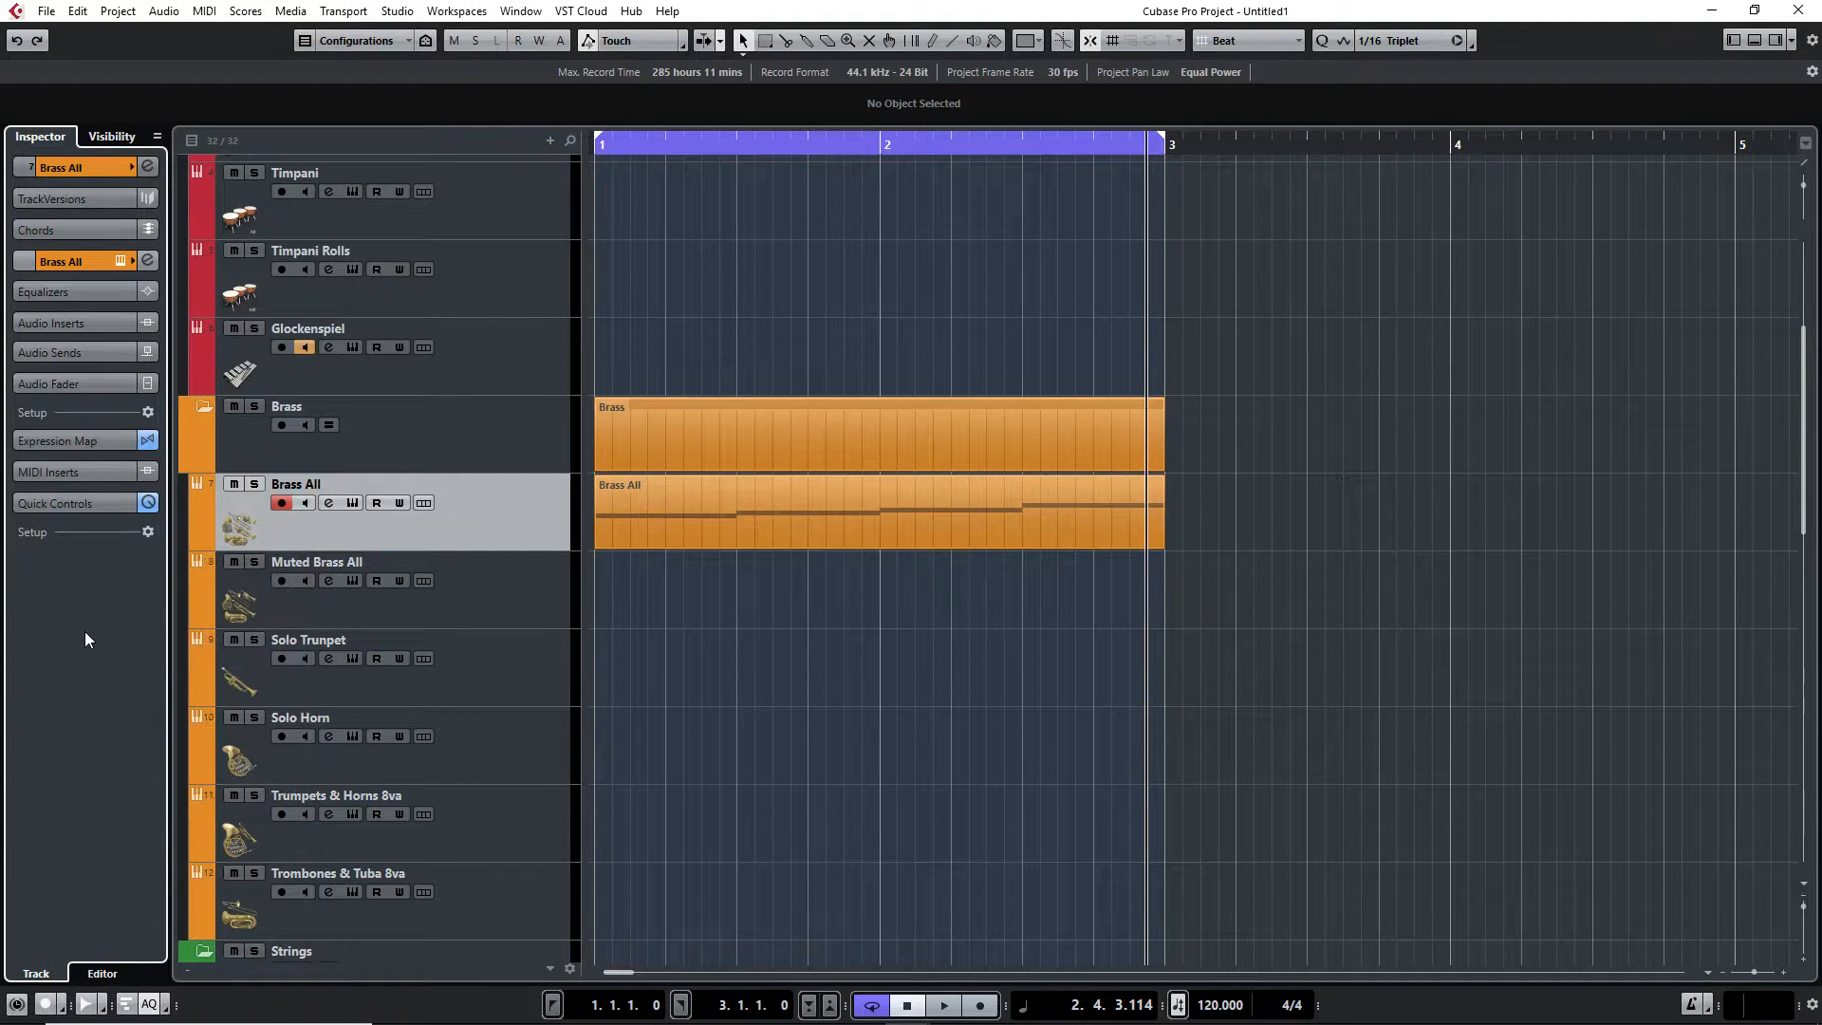
left_click(106, 442)
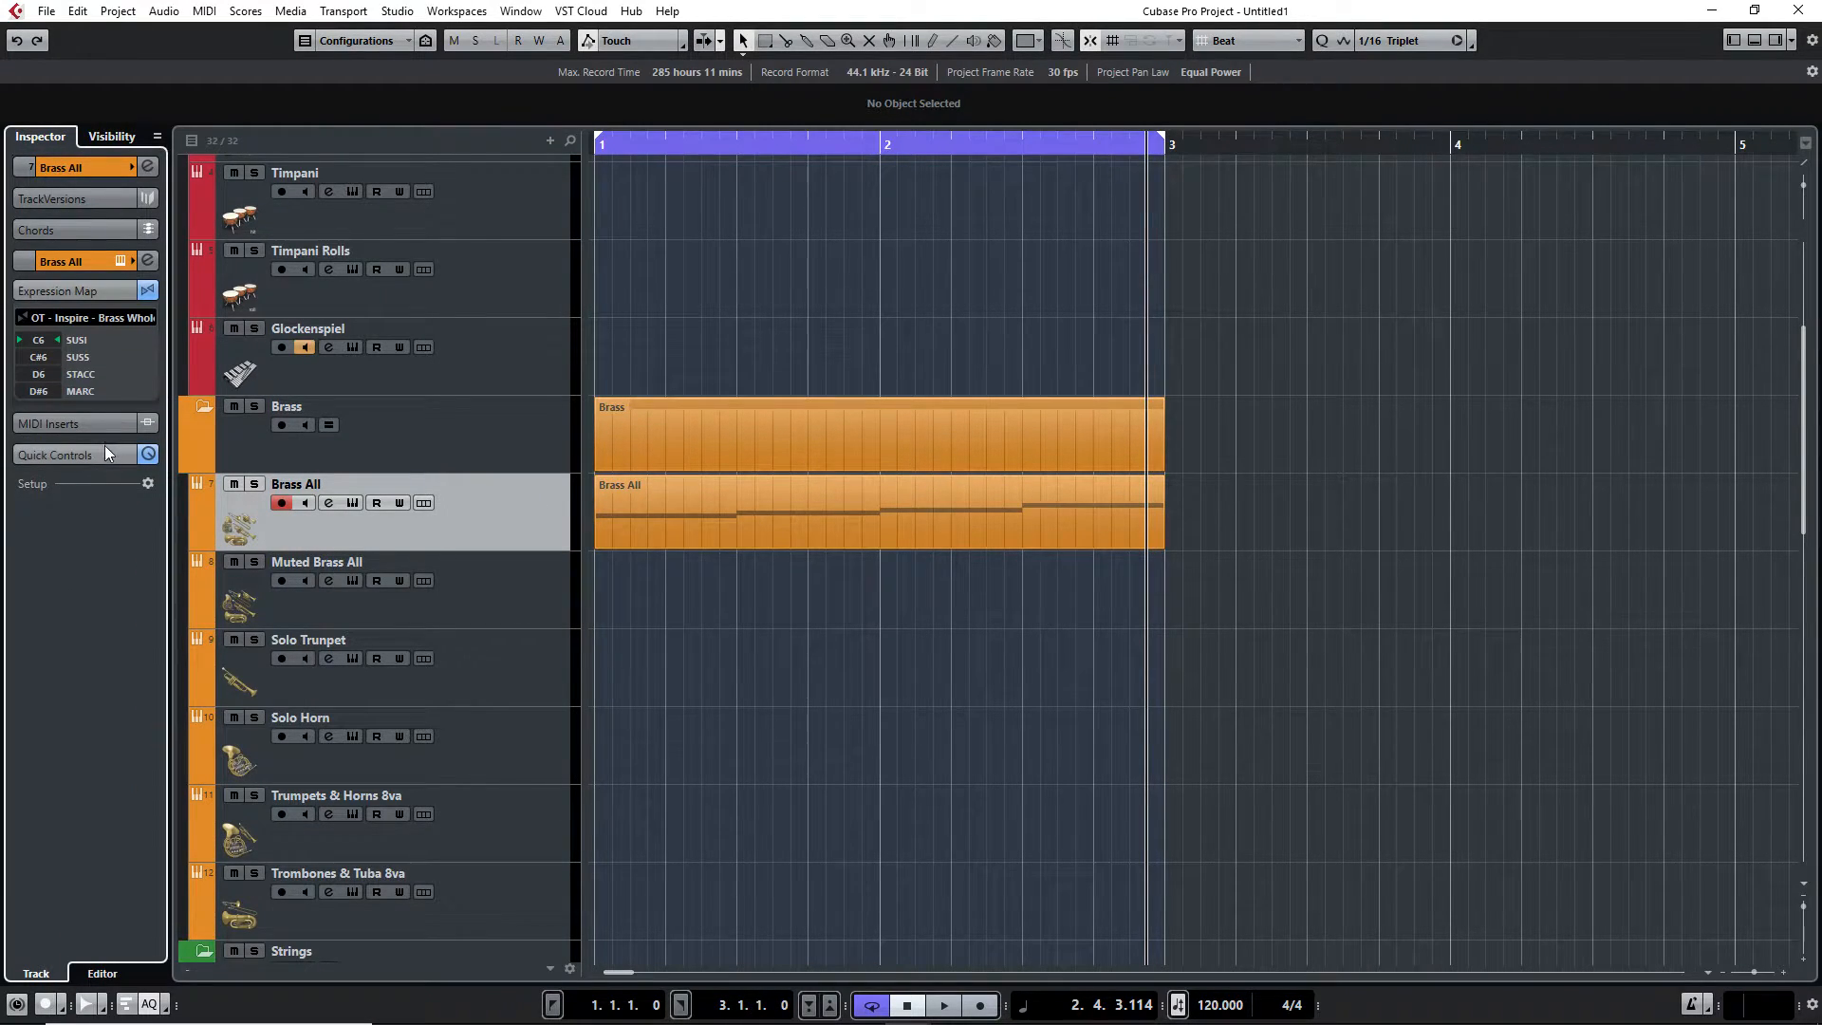
left_click(112, 317)
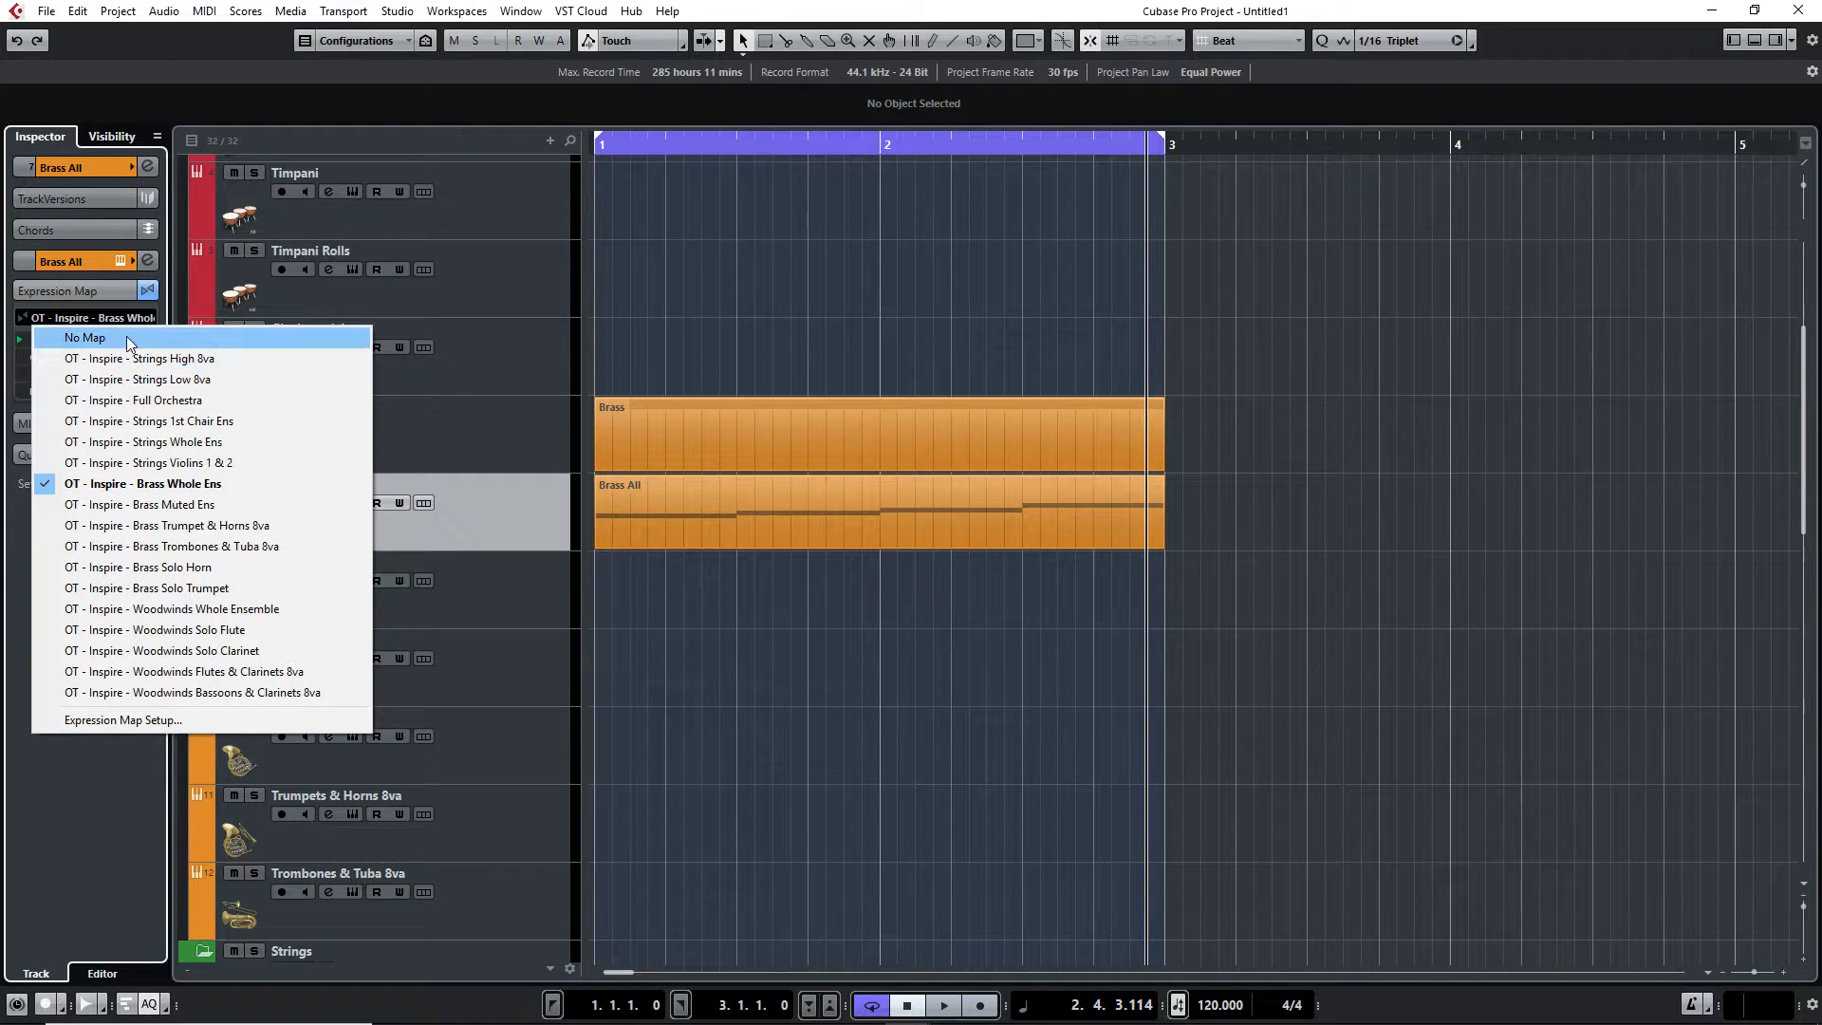
left_click(186, 725)
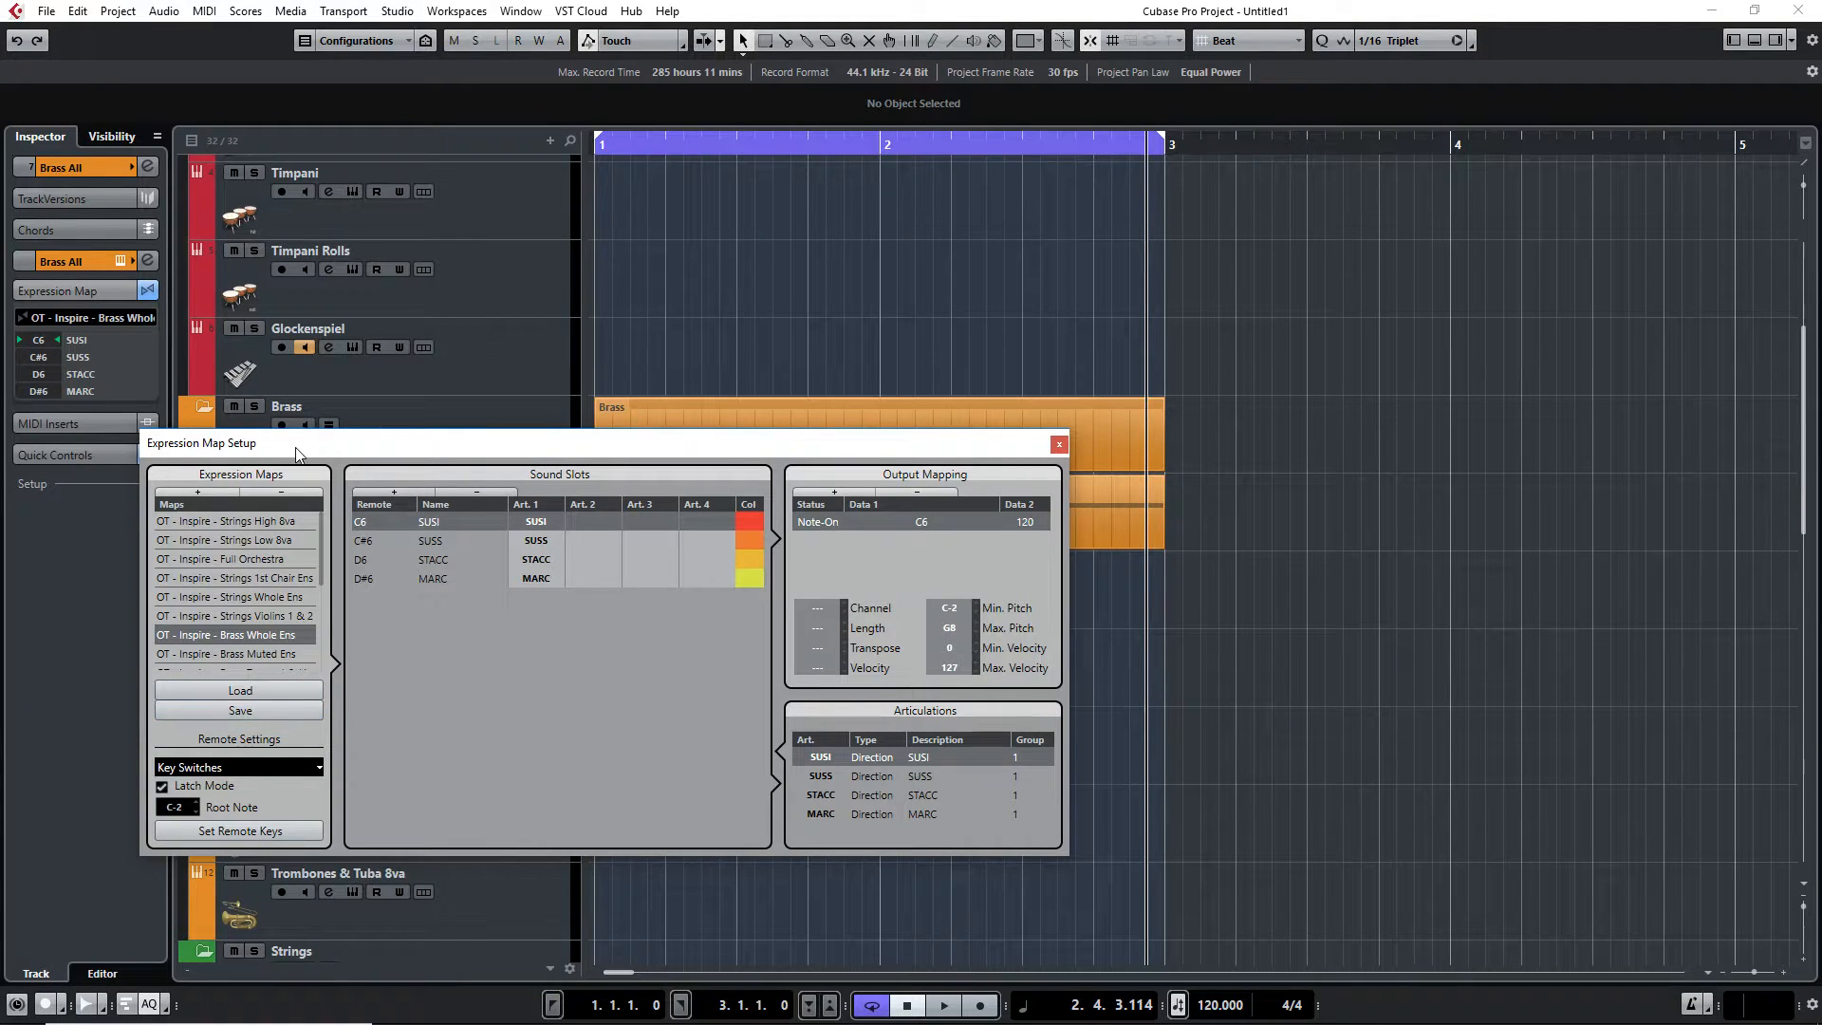
Add a new empty expression map to the maps list
left_click_drag(295, 447, 547, 448)
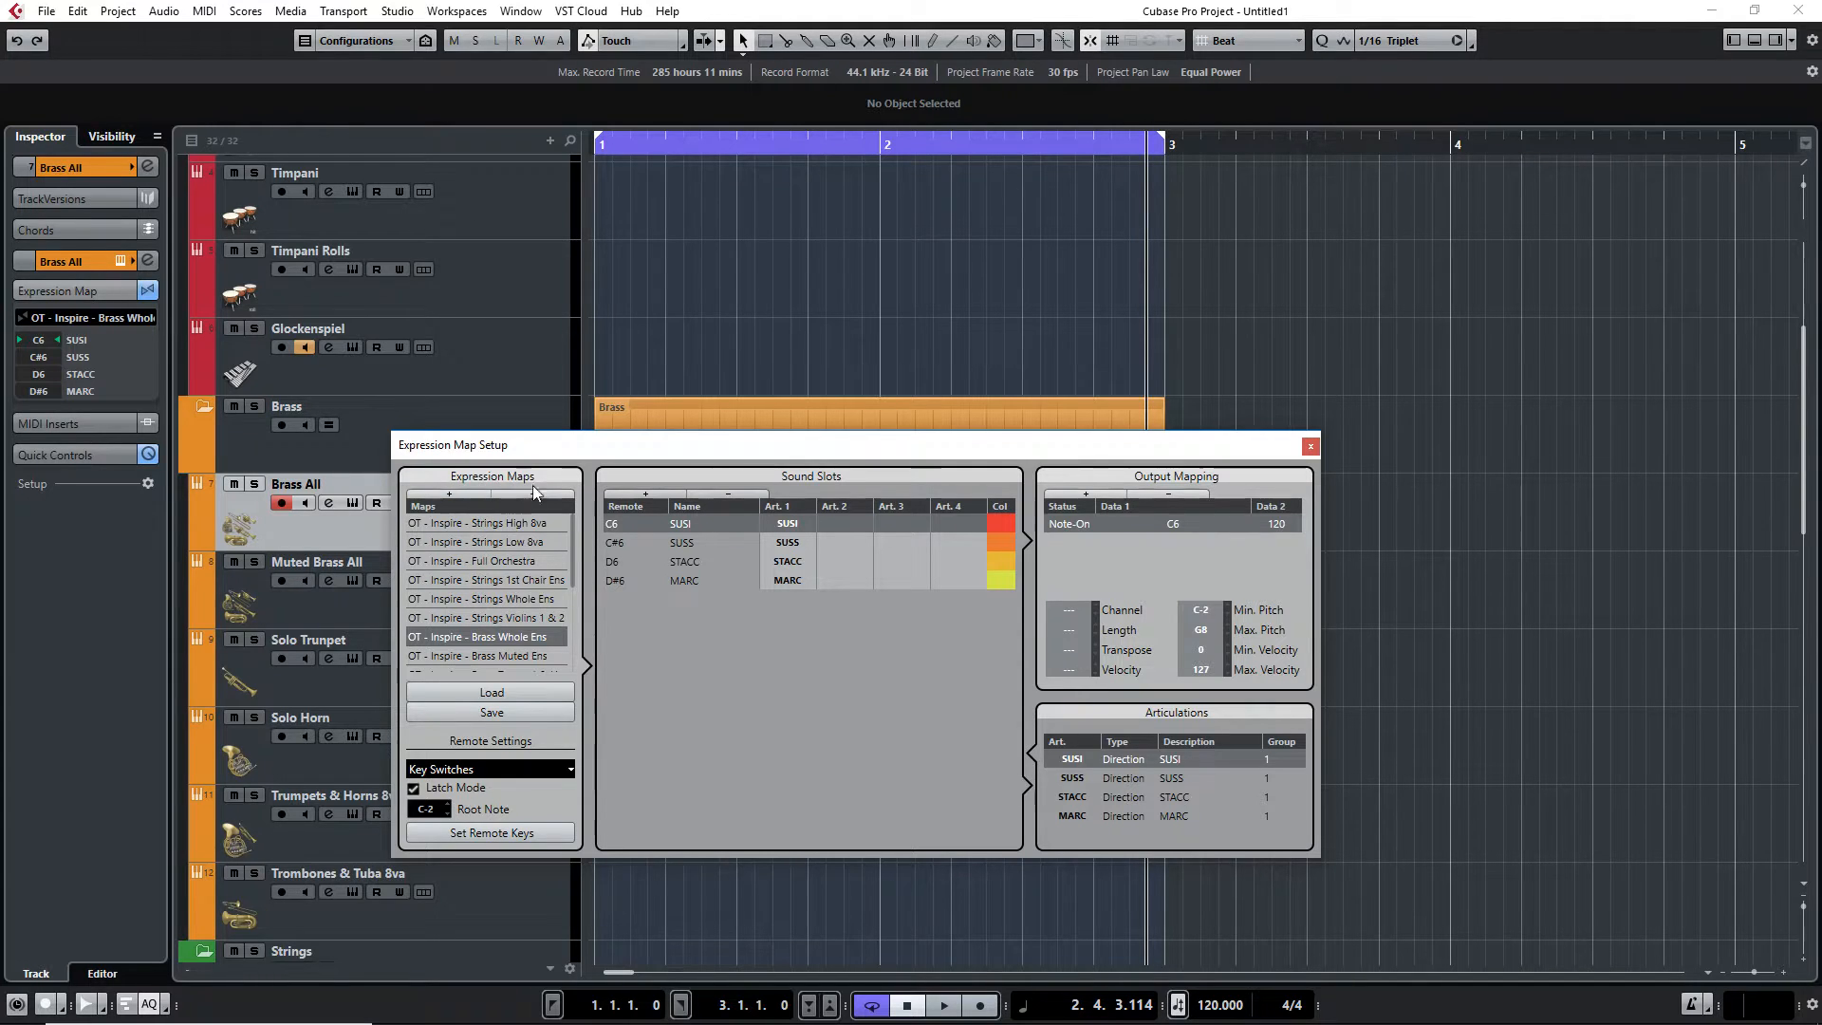
left_click_drag(571, 542, 590, 663)
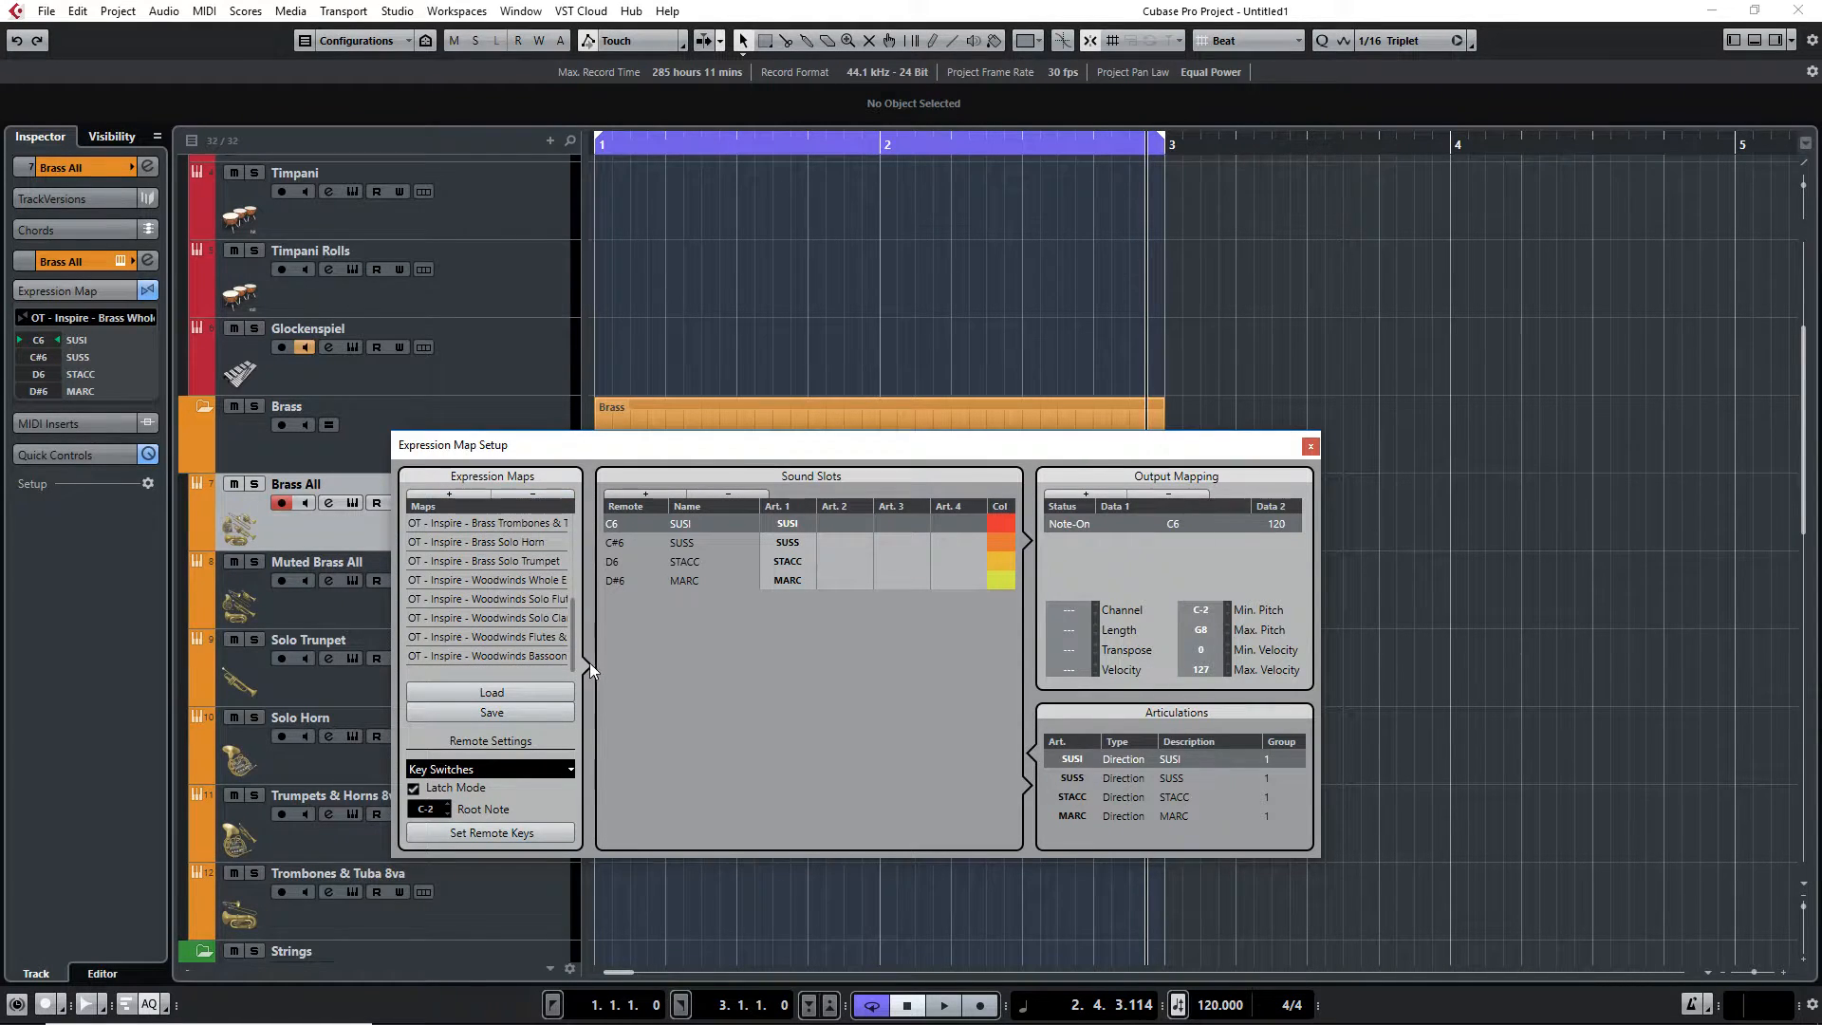
left_click(448, 495)
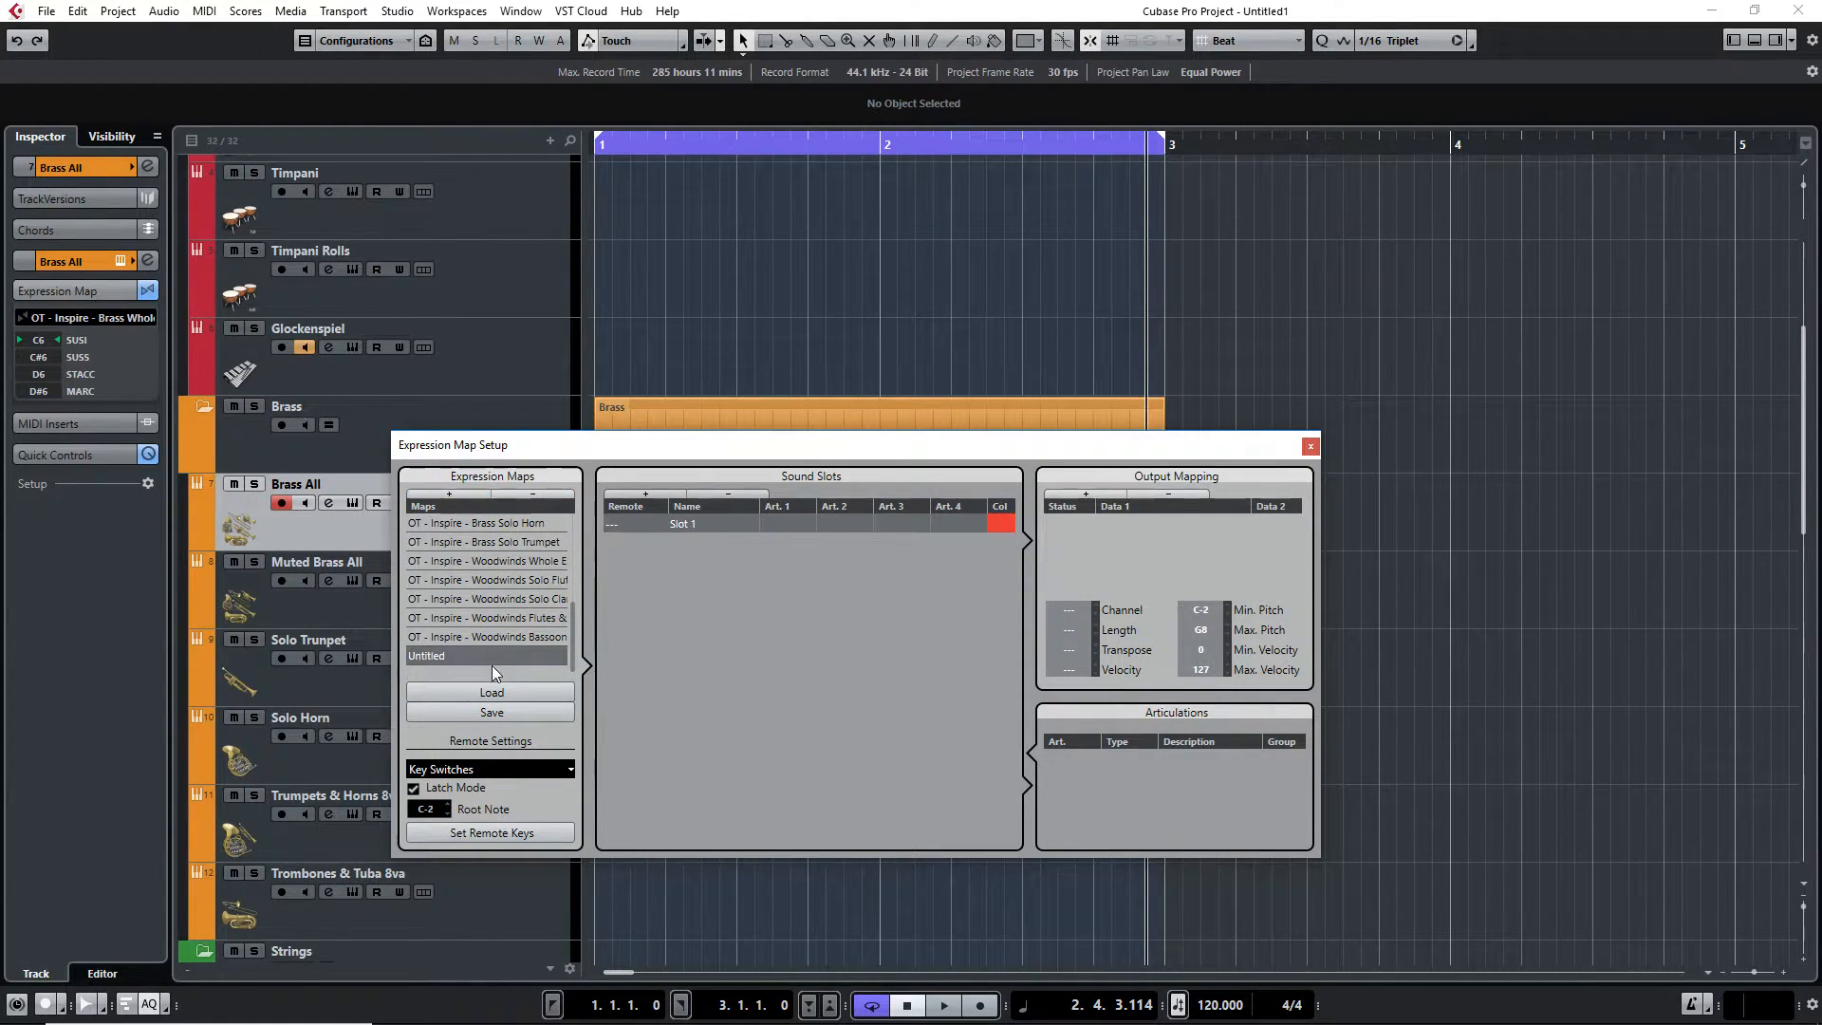
Rename the new expression map to Map Test
left_click_drag(869, 459, 1069, 545)
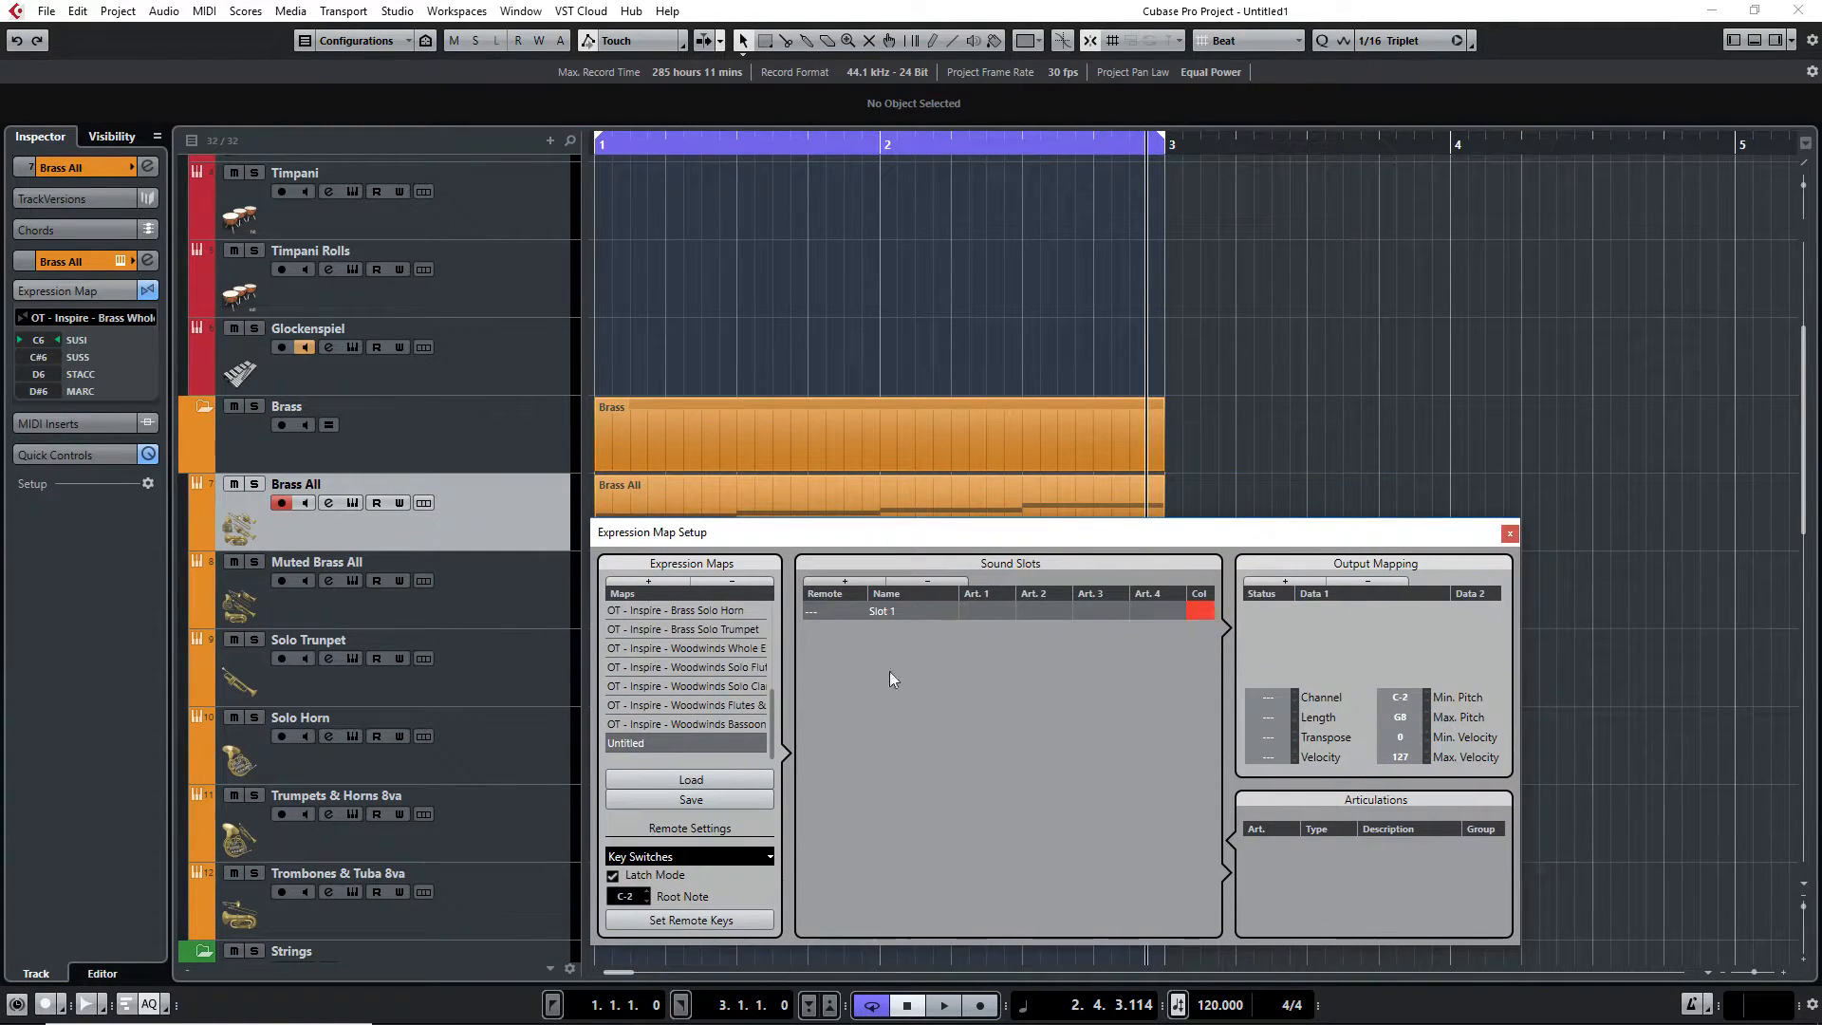
double_click(628, 744)
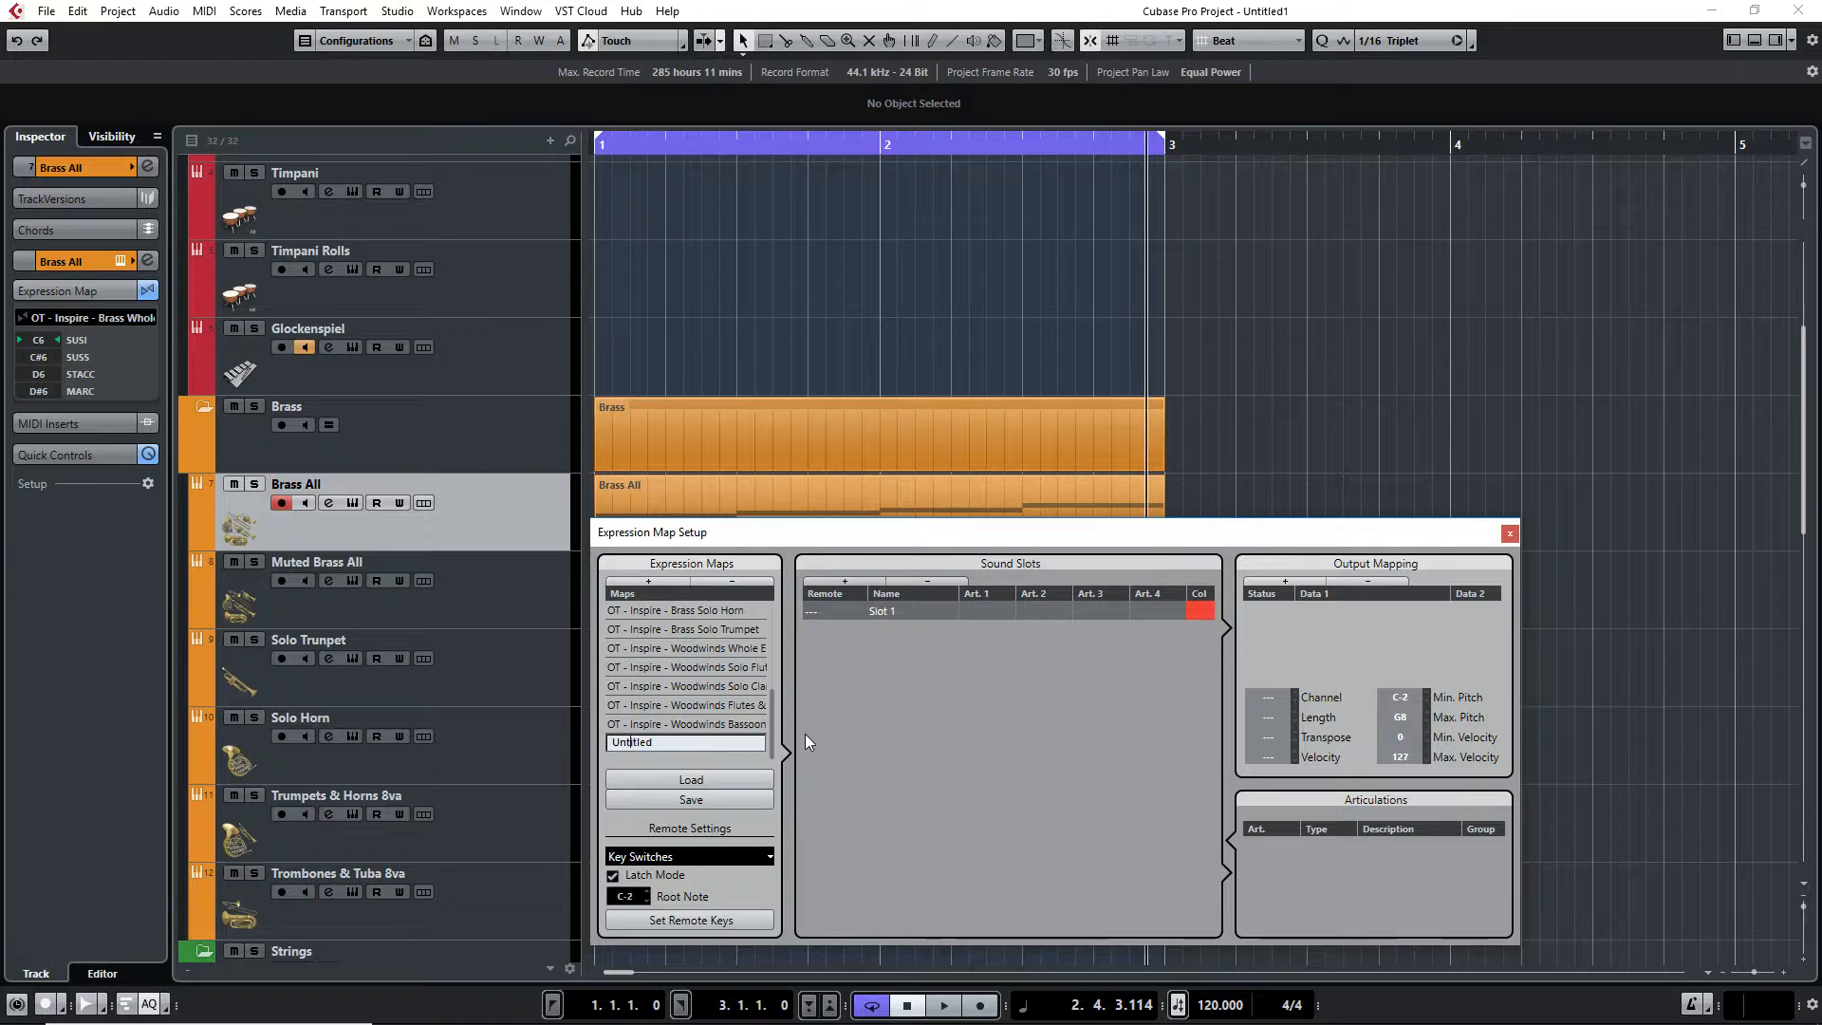
type("Map Test")
key("Return")
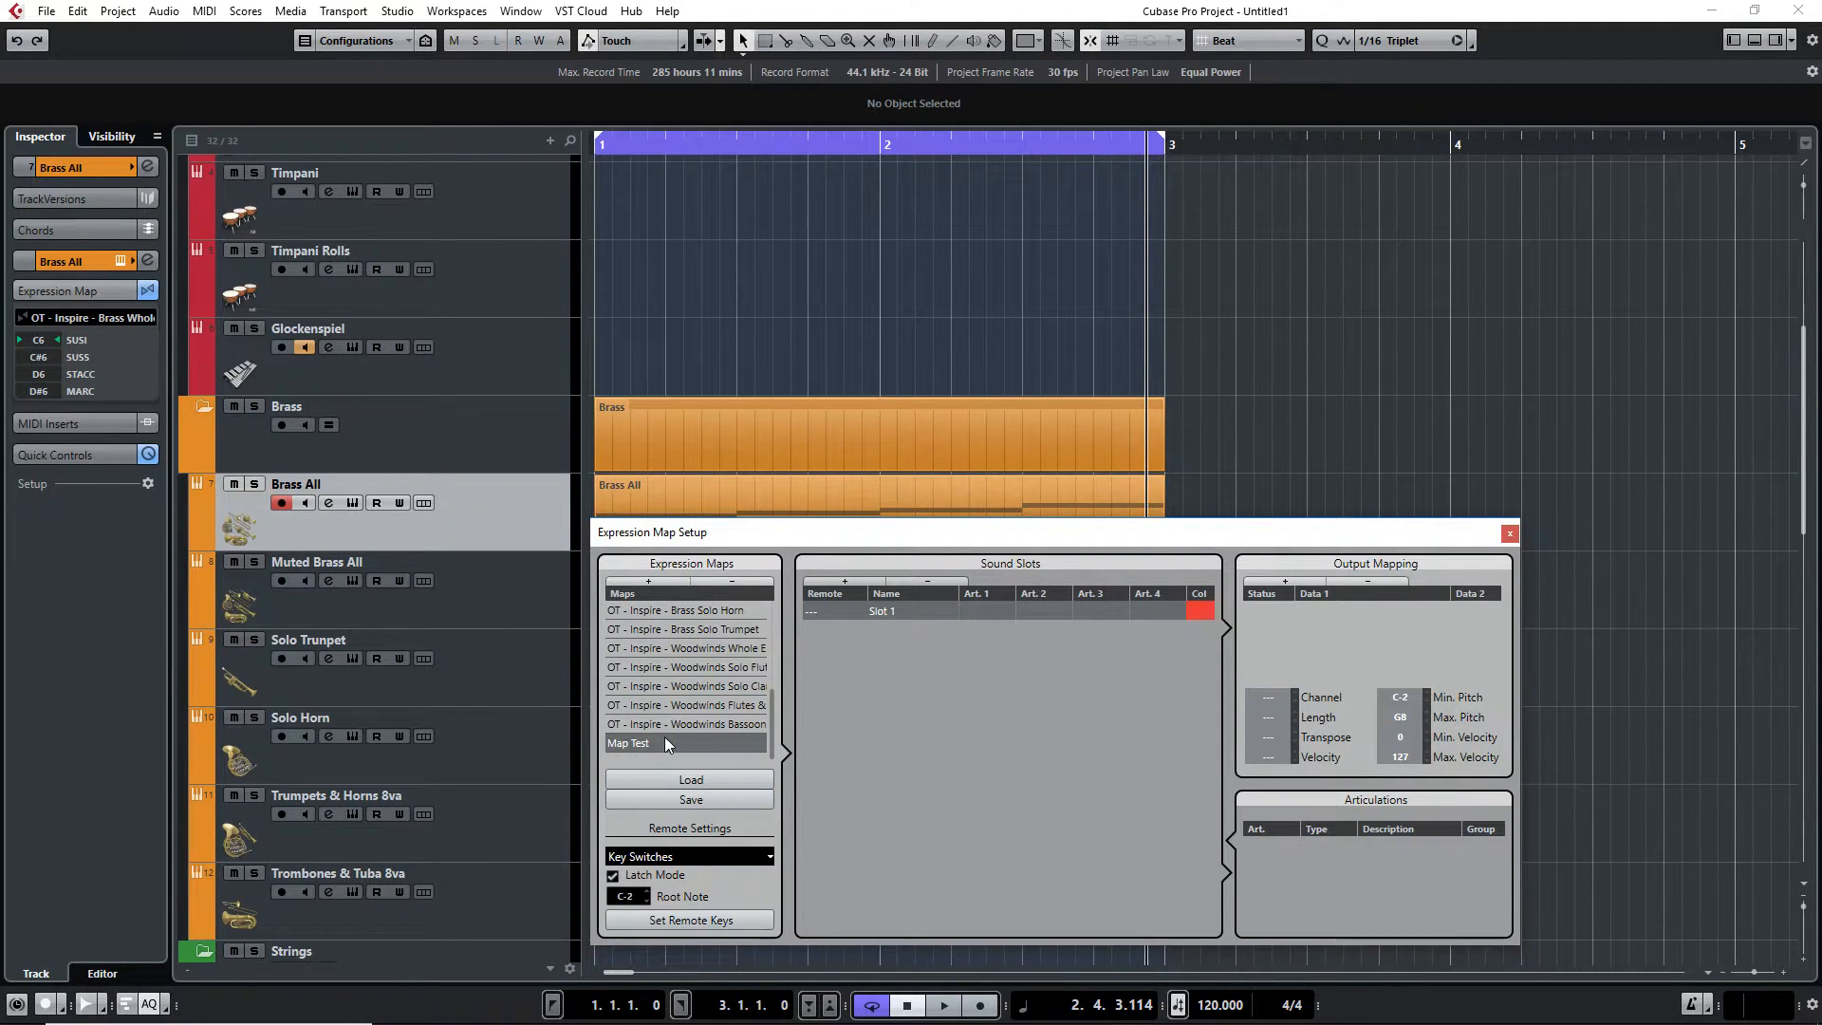
left_click_drag(800, 549, 805, 586)
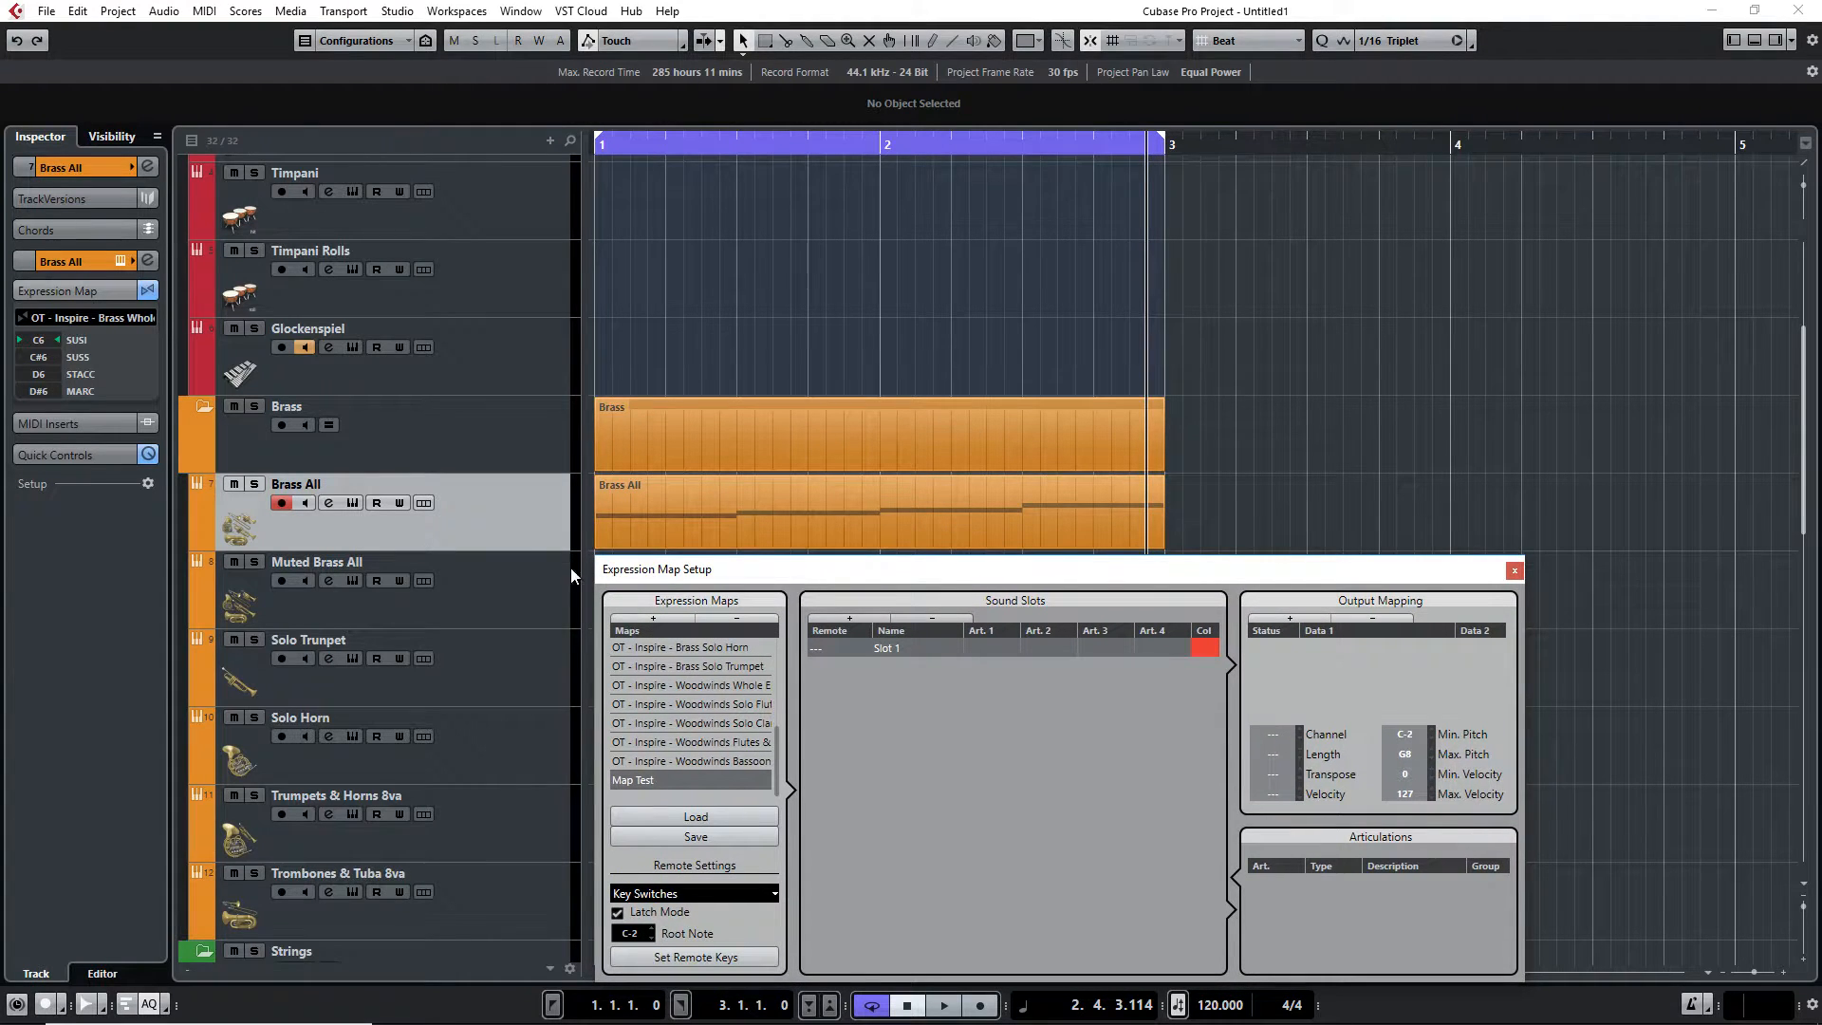
double_click(679, 495)
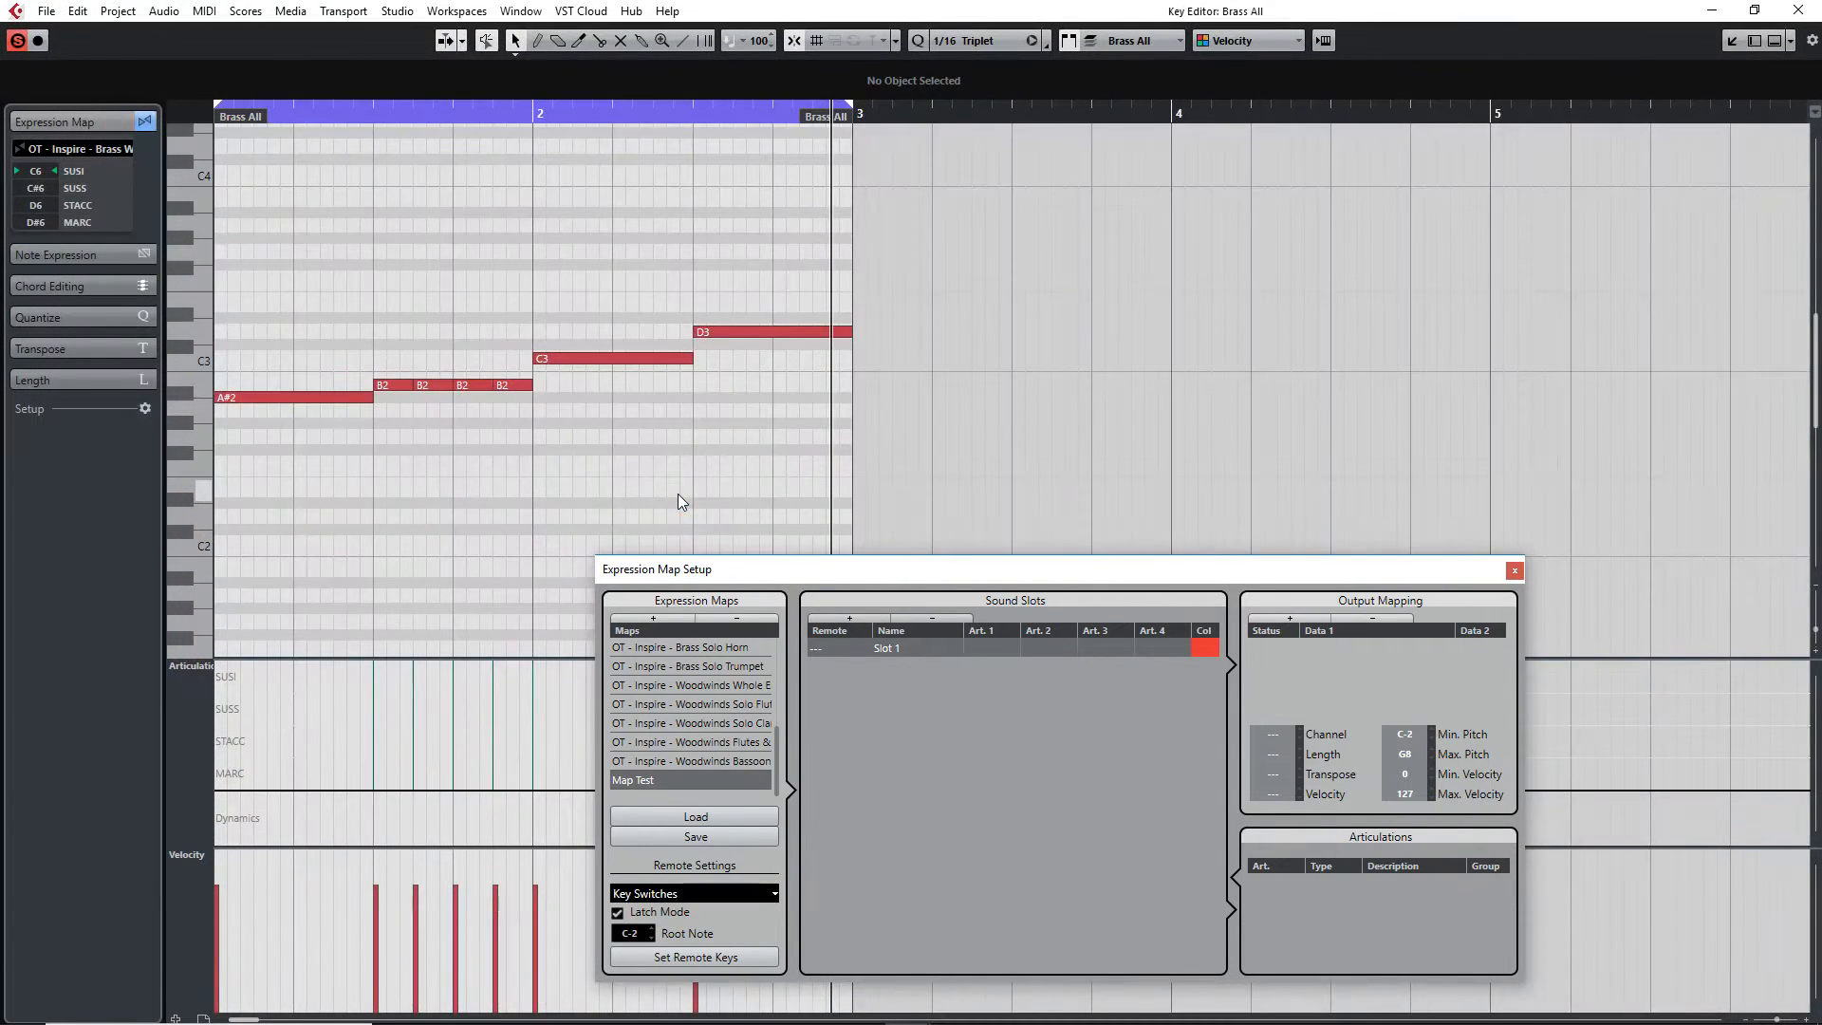
left_click_drag(1489, 567, 1517, 545)
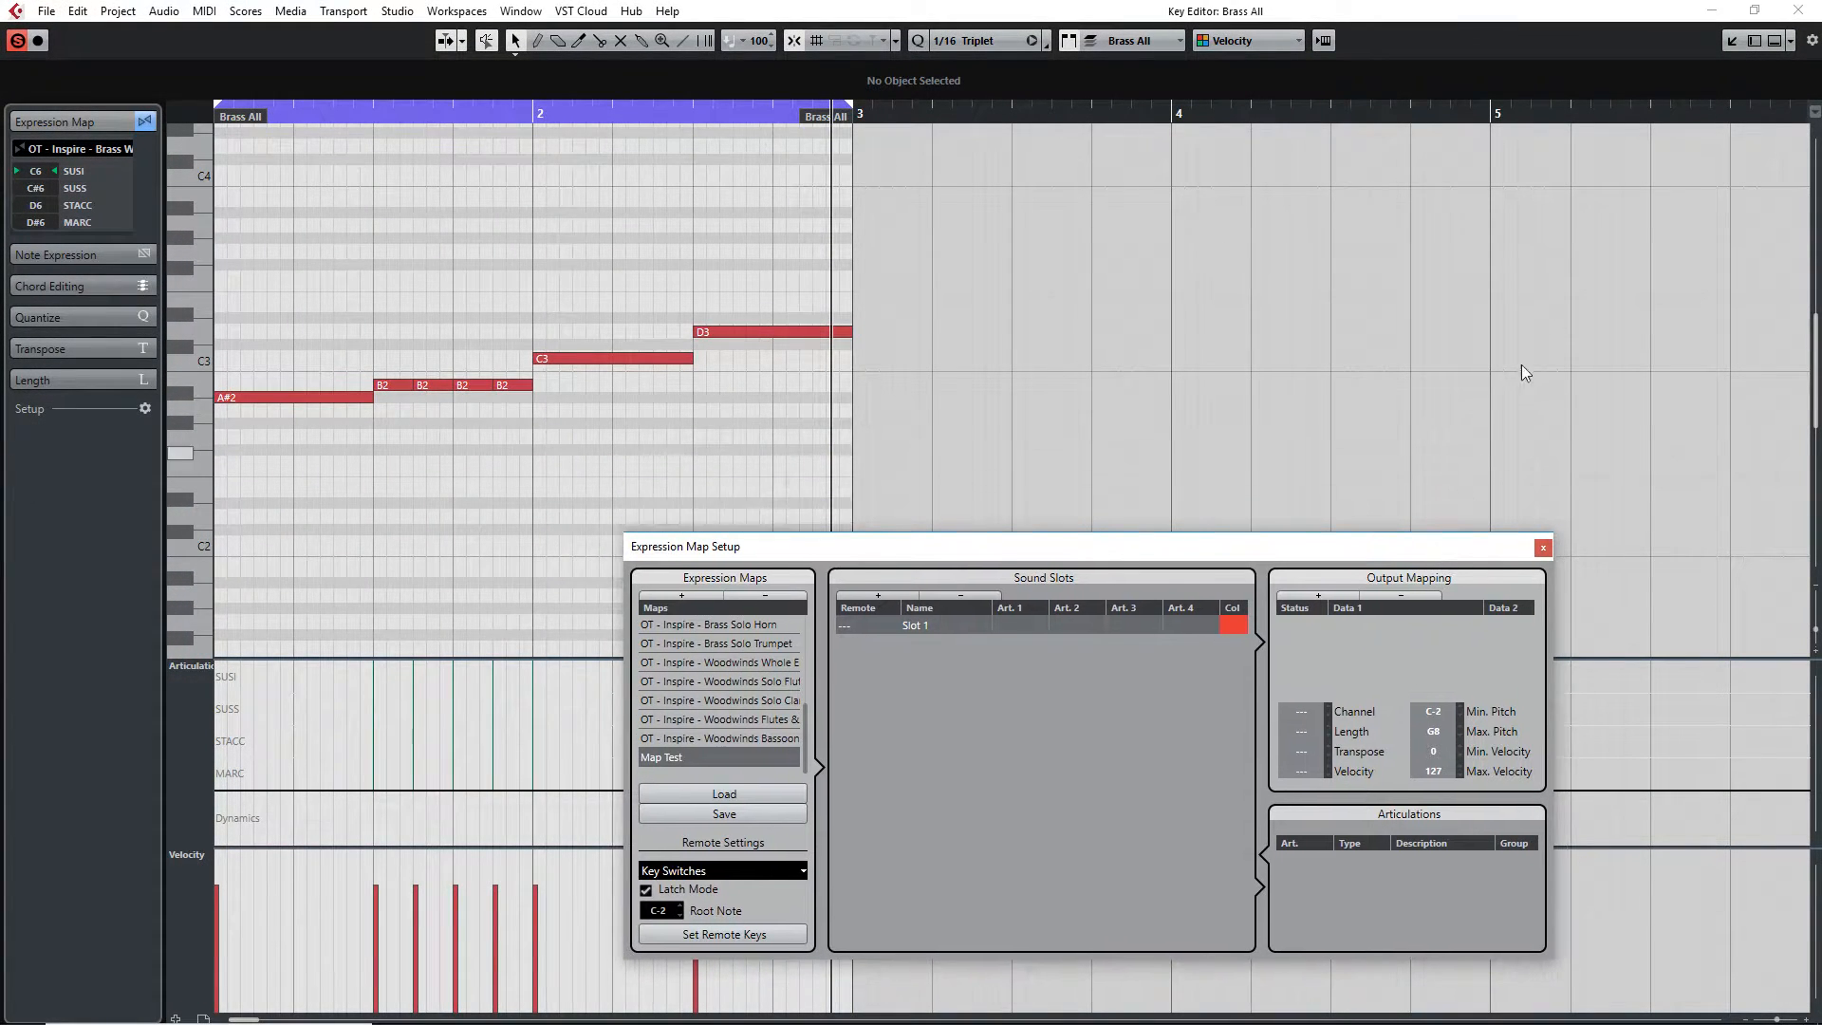
left_click(1802, 11)
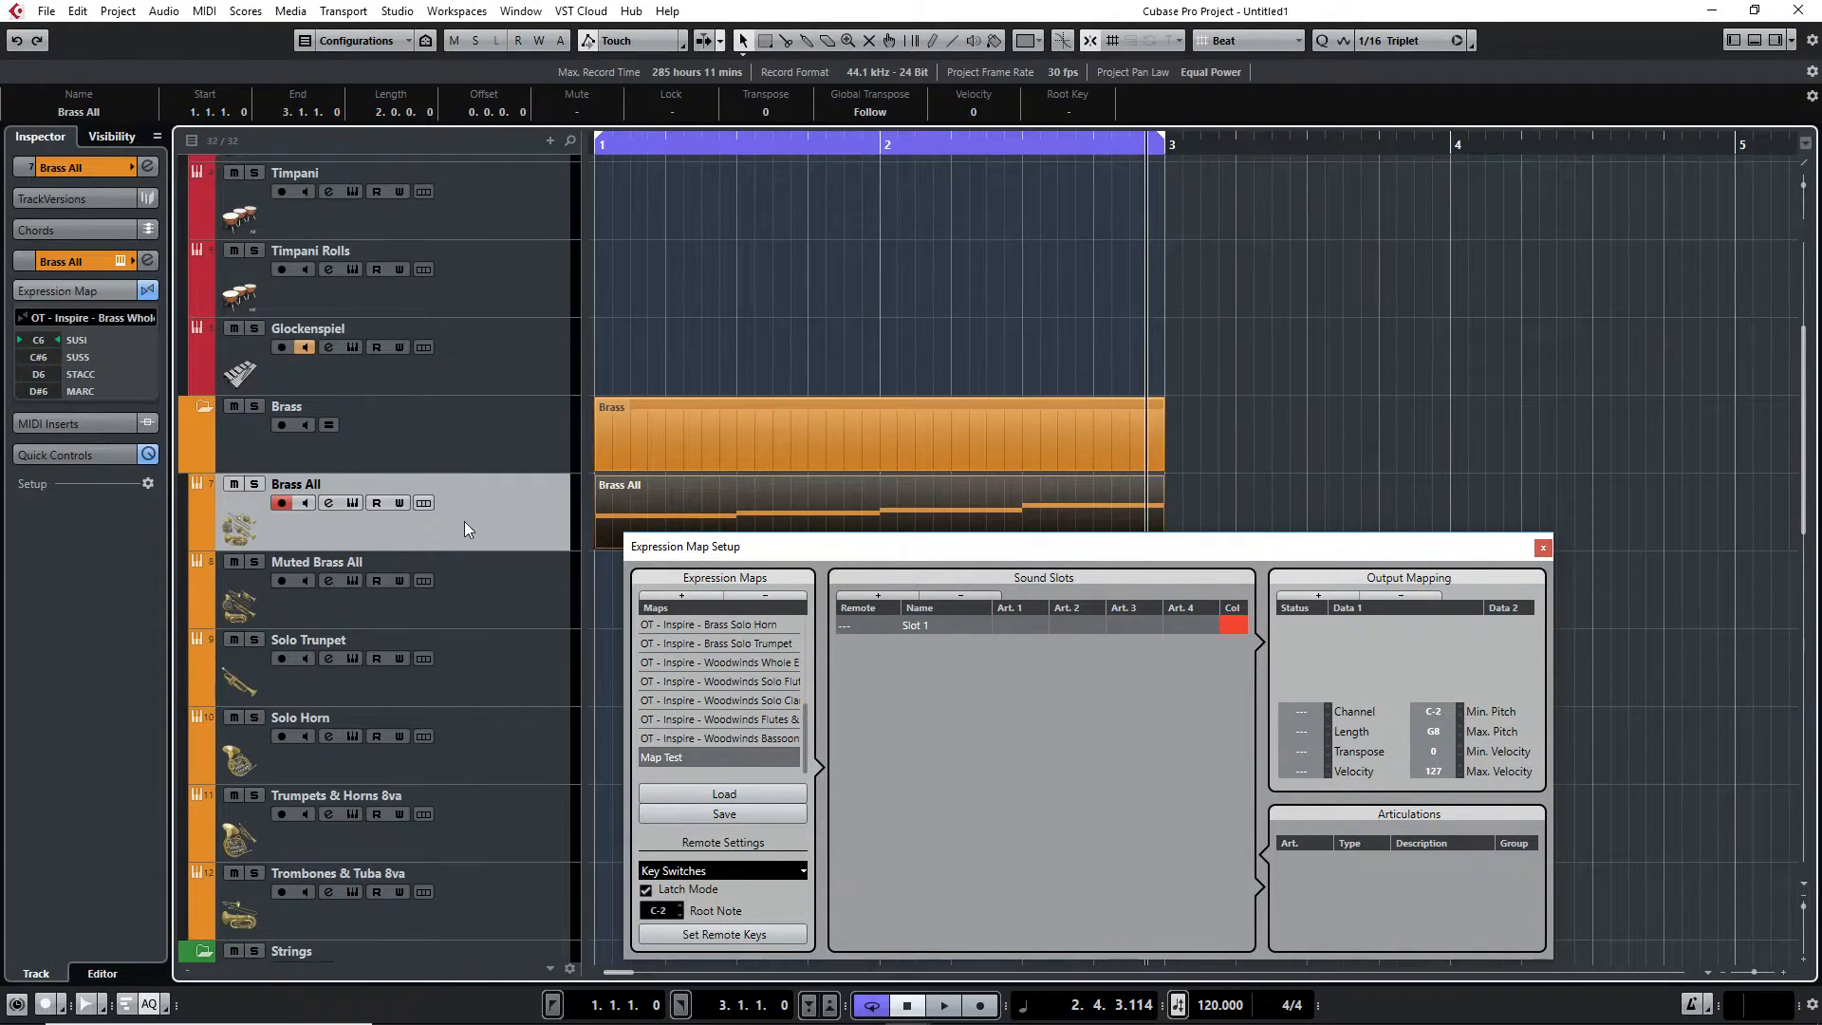
Open the Brass All track's Kontakt instrument and shift its on-screen keyboard range
left_click(352, 502)
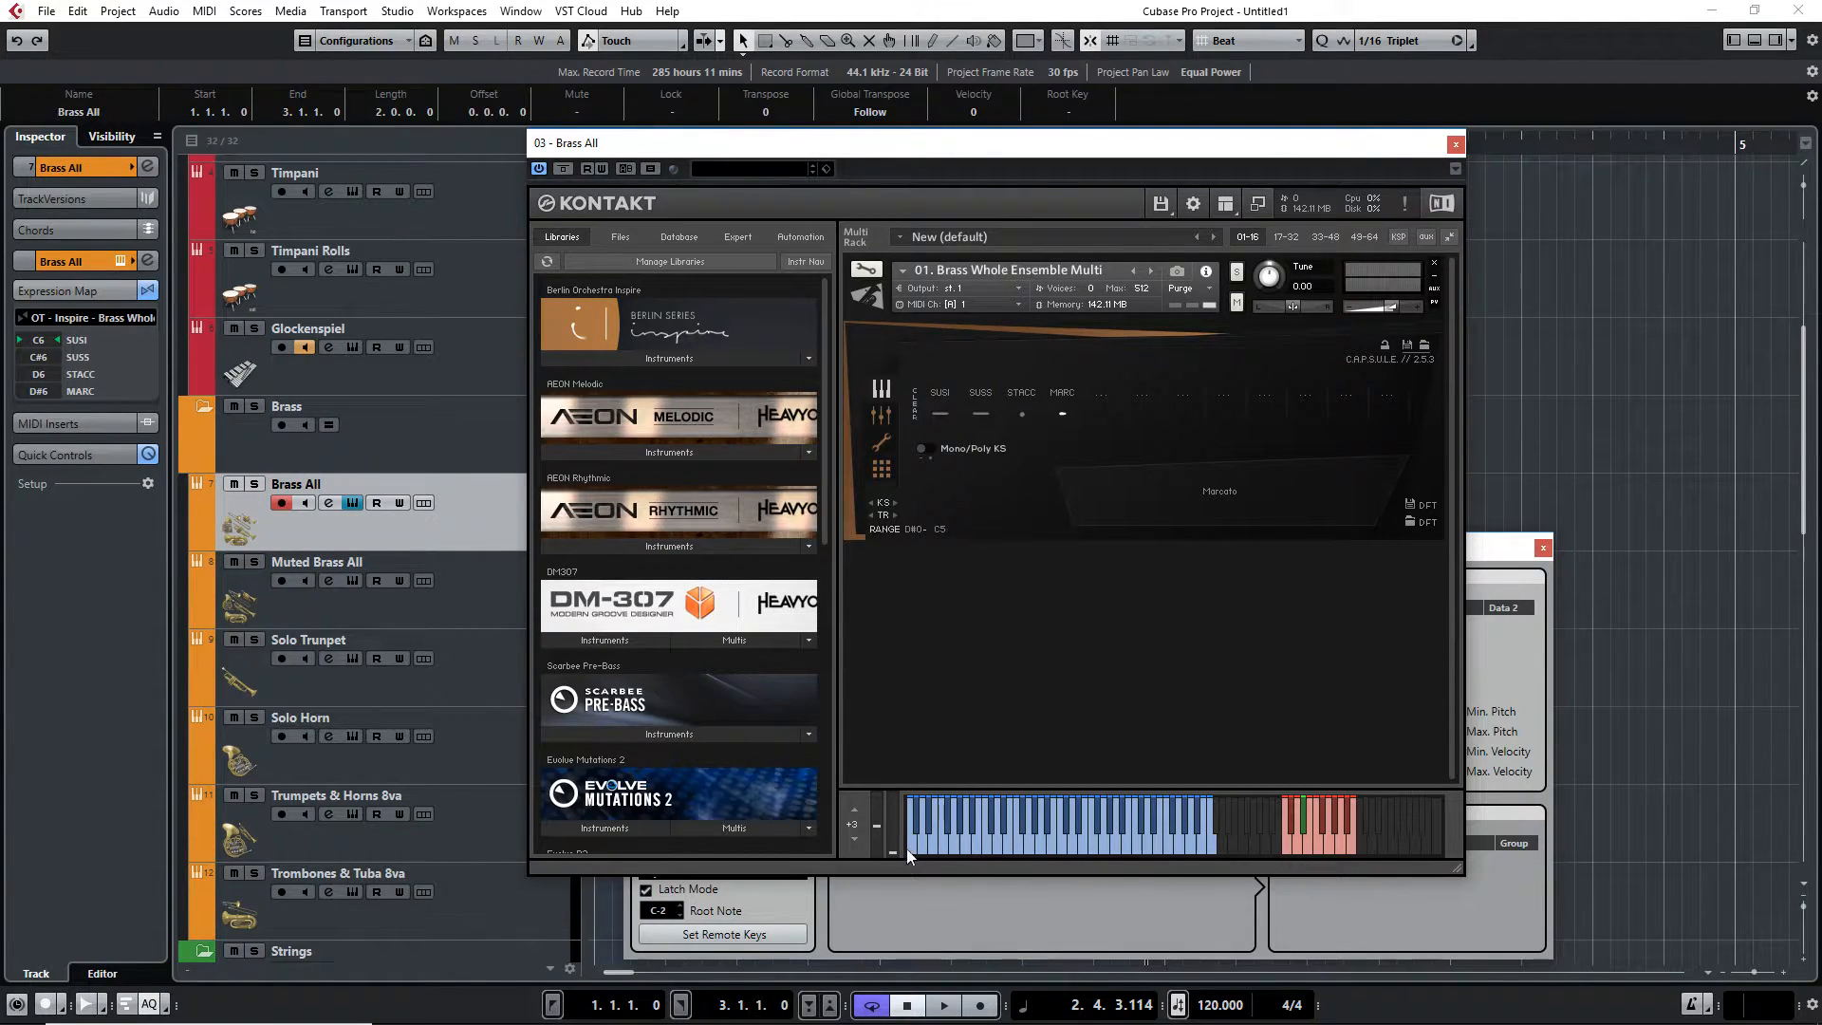
left_click(854, 839)
left_click(854, 839)
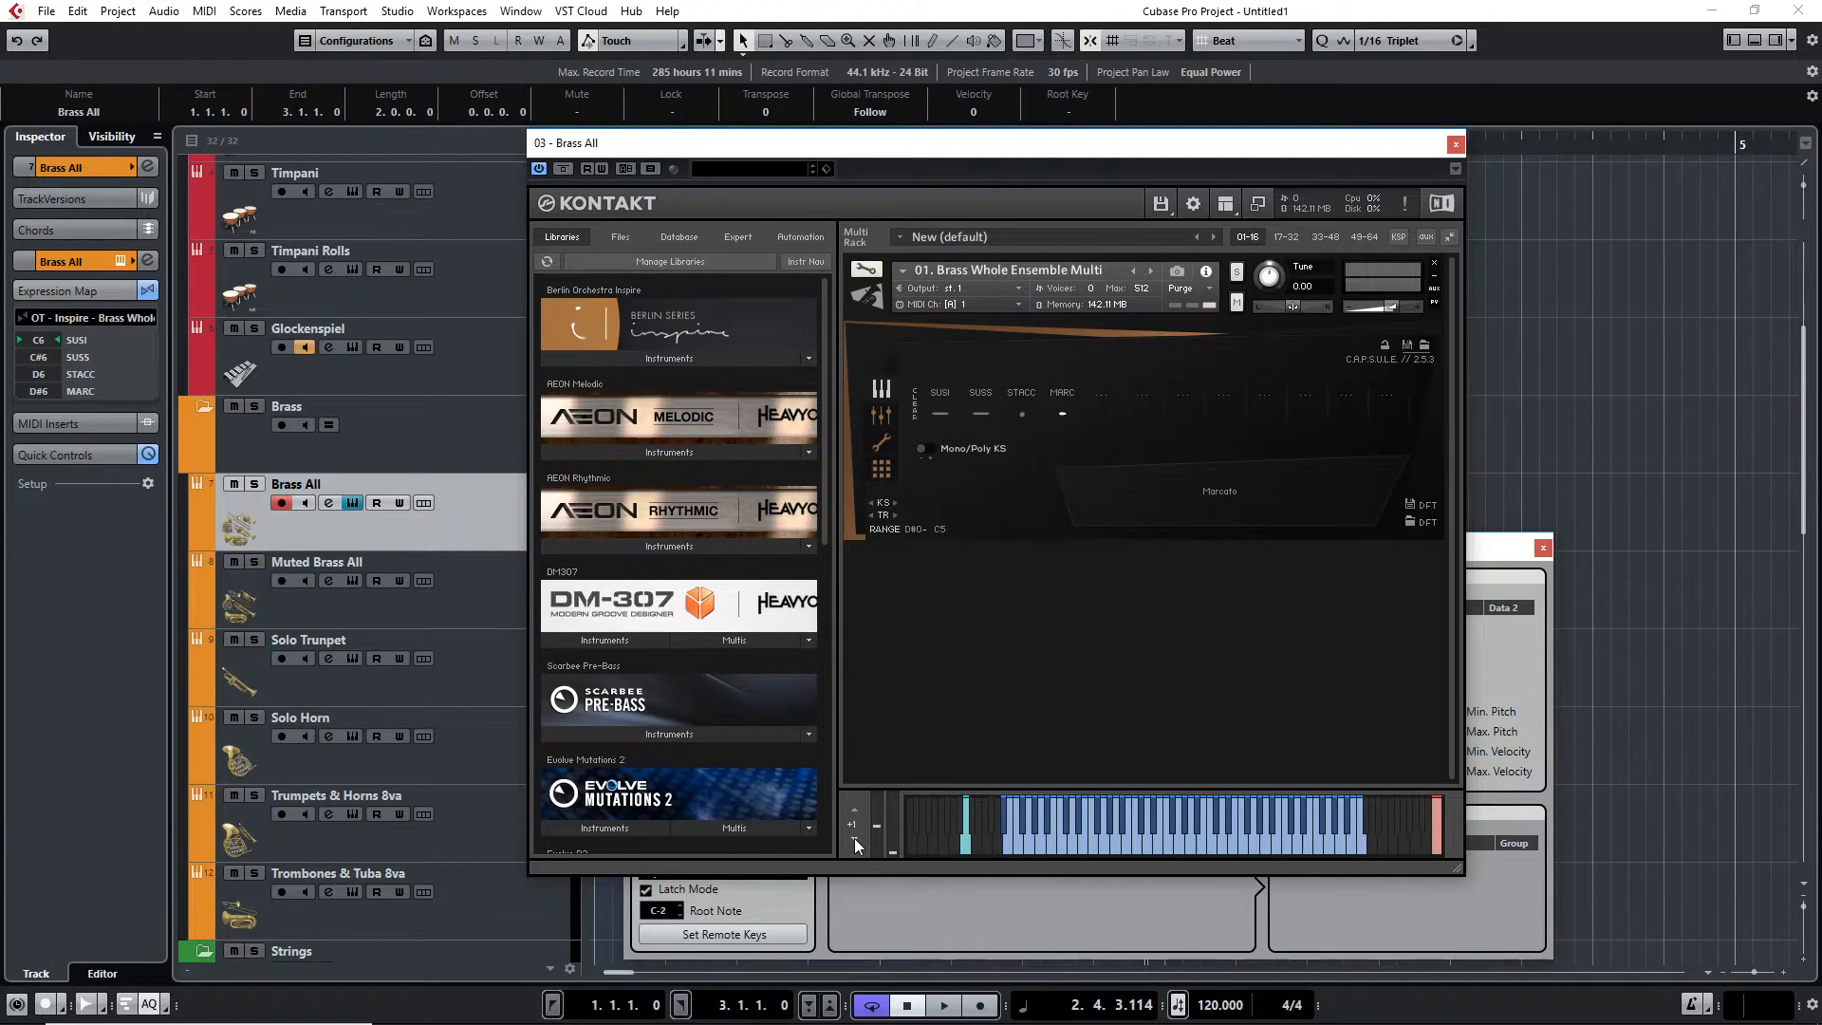
Shift the Kontakt keyboard's octave range back and forth to inspect where the keyswitches sit
left_click(854, 839)
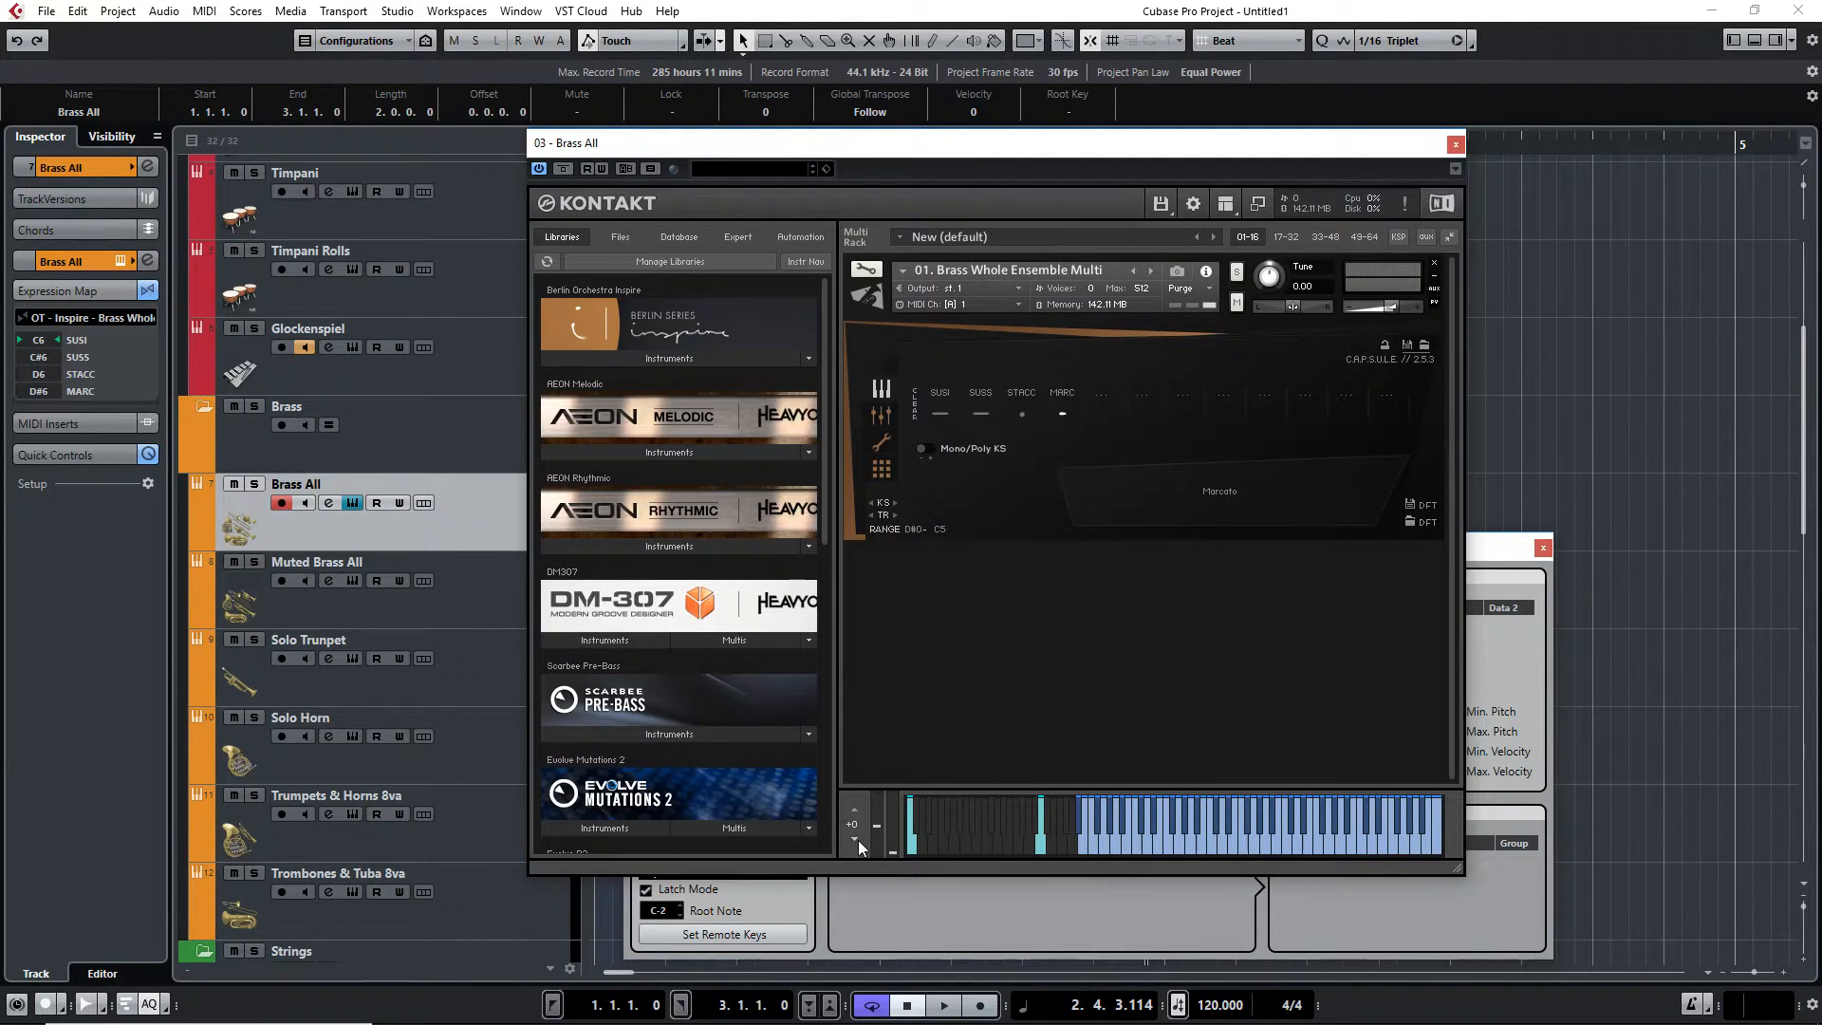
left_click(852, 807)
left_click(852, 807)
left_click(852, 807)
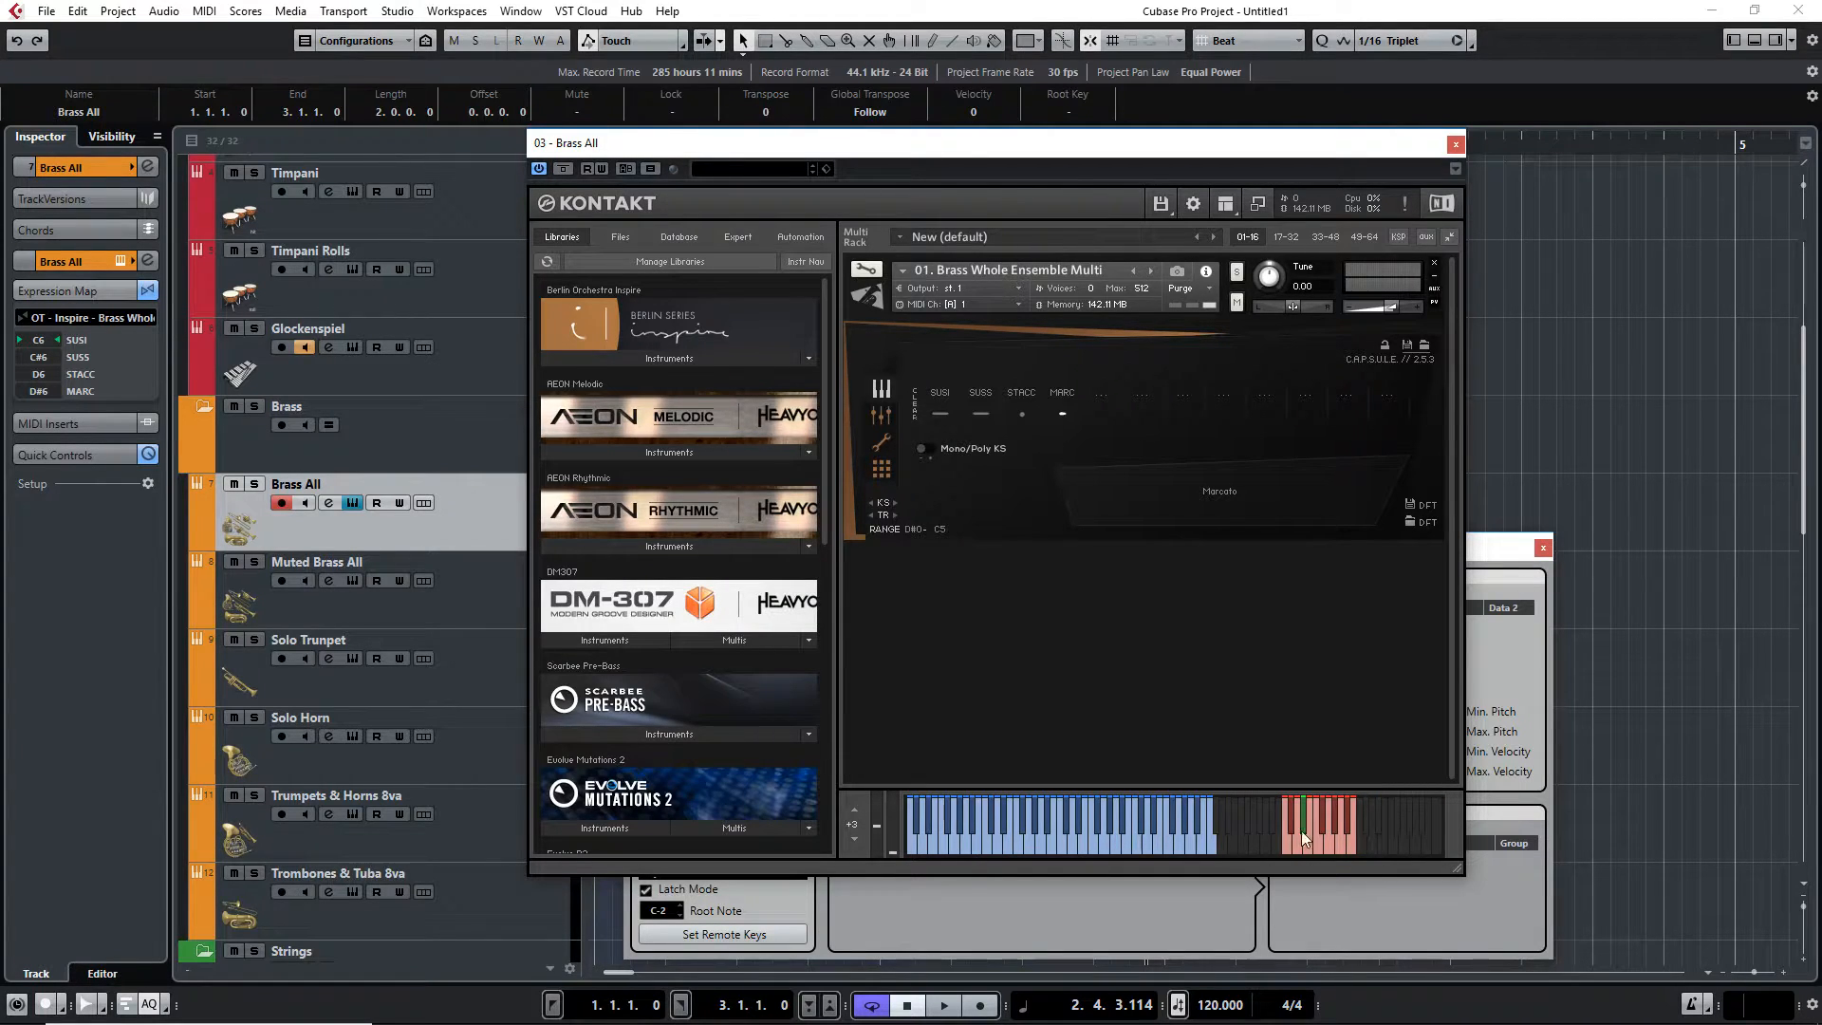
left_click(856, 838)
left_click(856, 838)
left_click(856, 838)
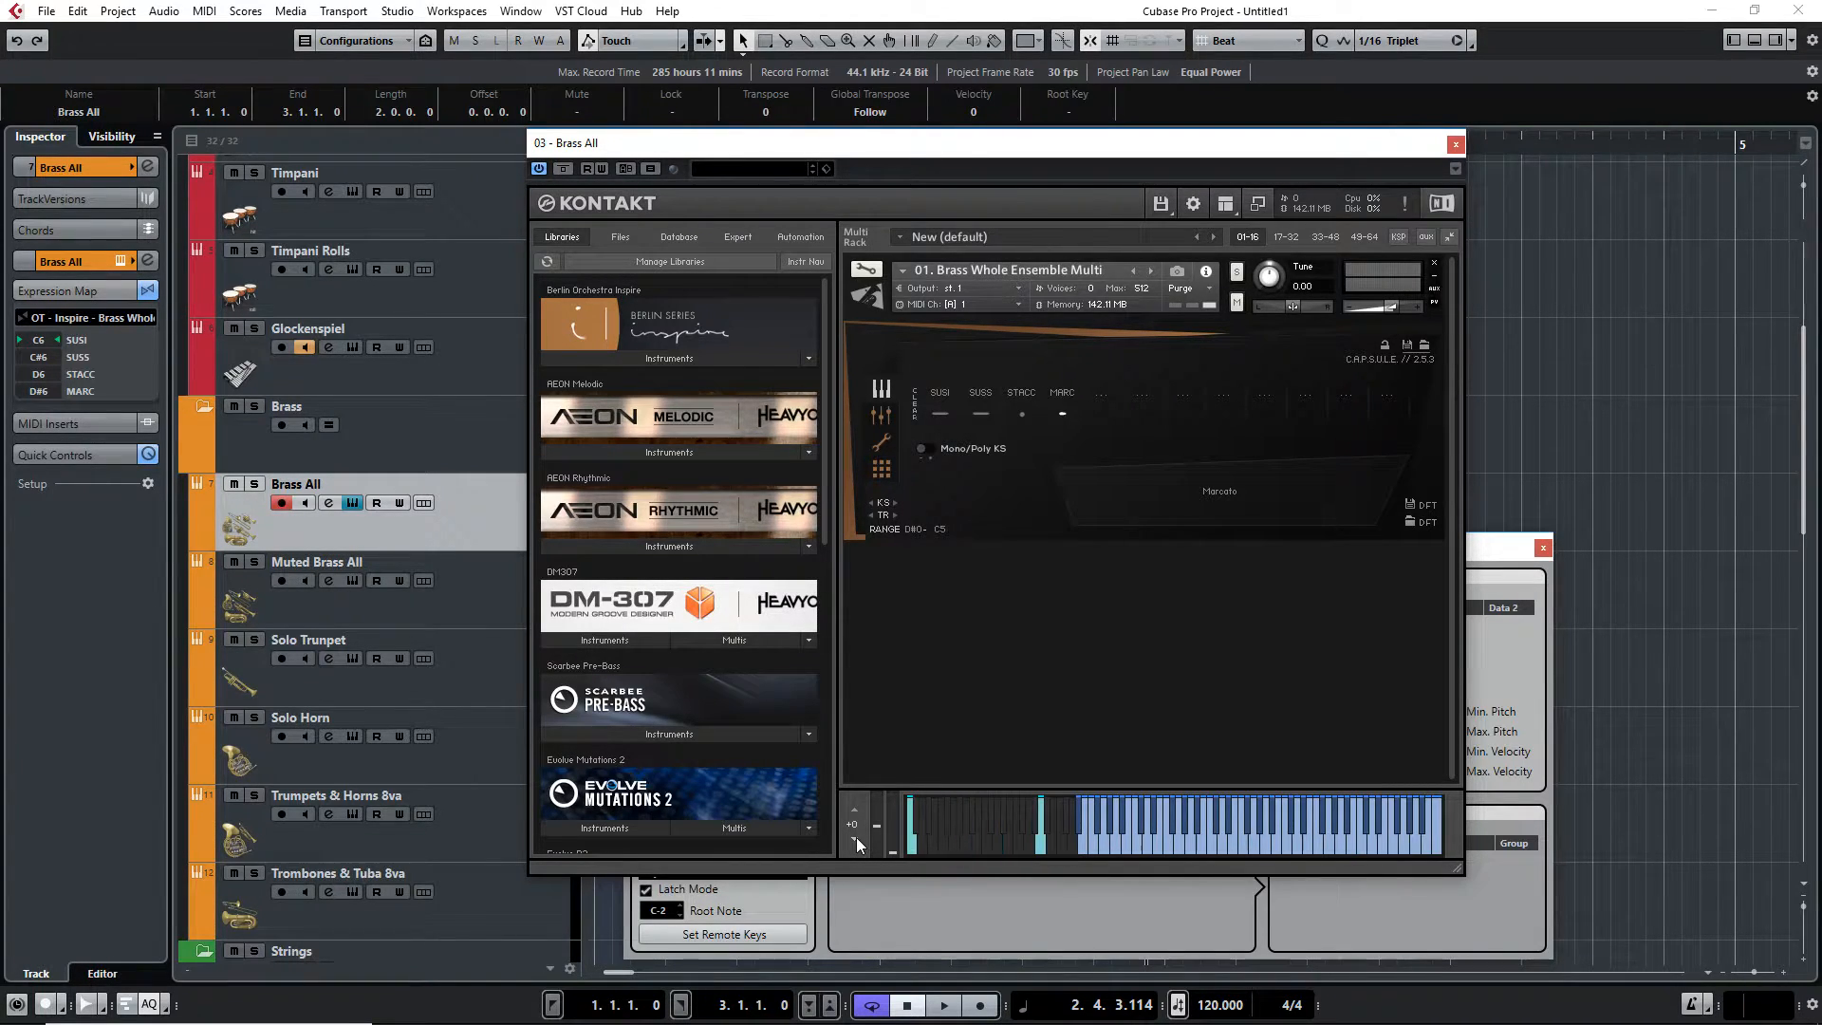
Open the Brass All MIDI part in the Key Editor and scroll down to the lowest notes
left_click_drag(911, 141, 1114, 161)
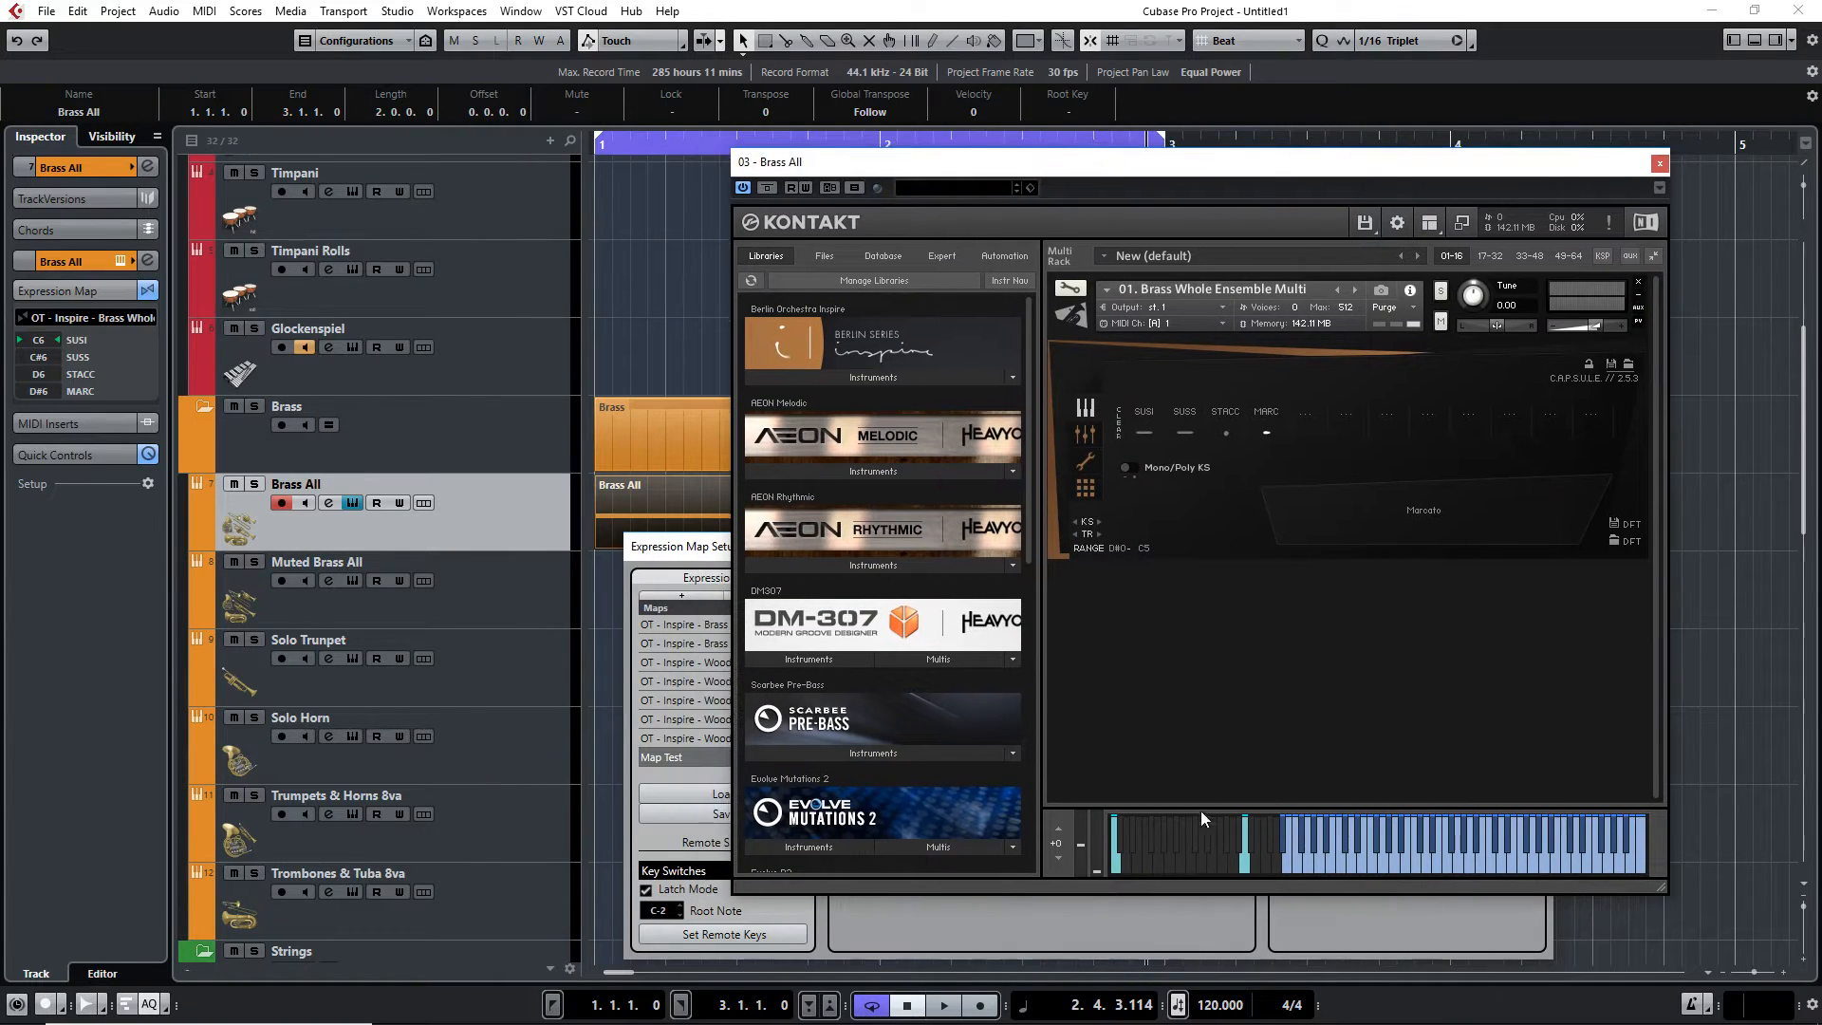
double_click(624, 501)
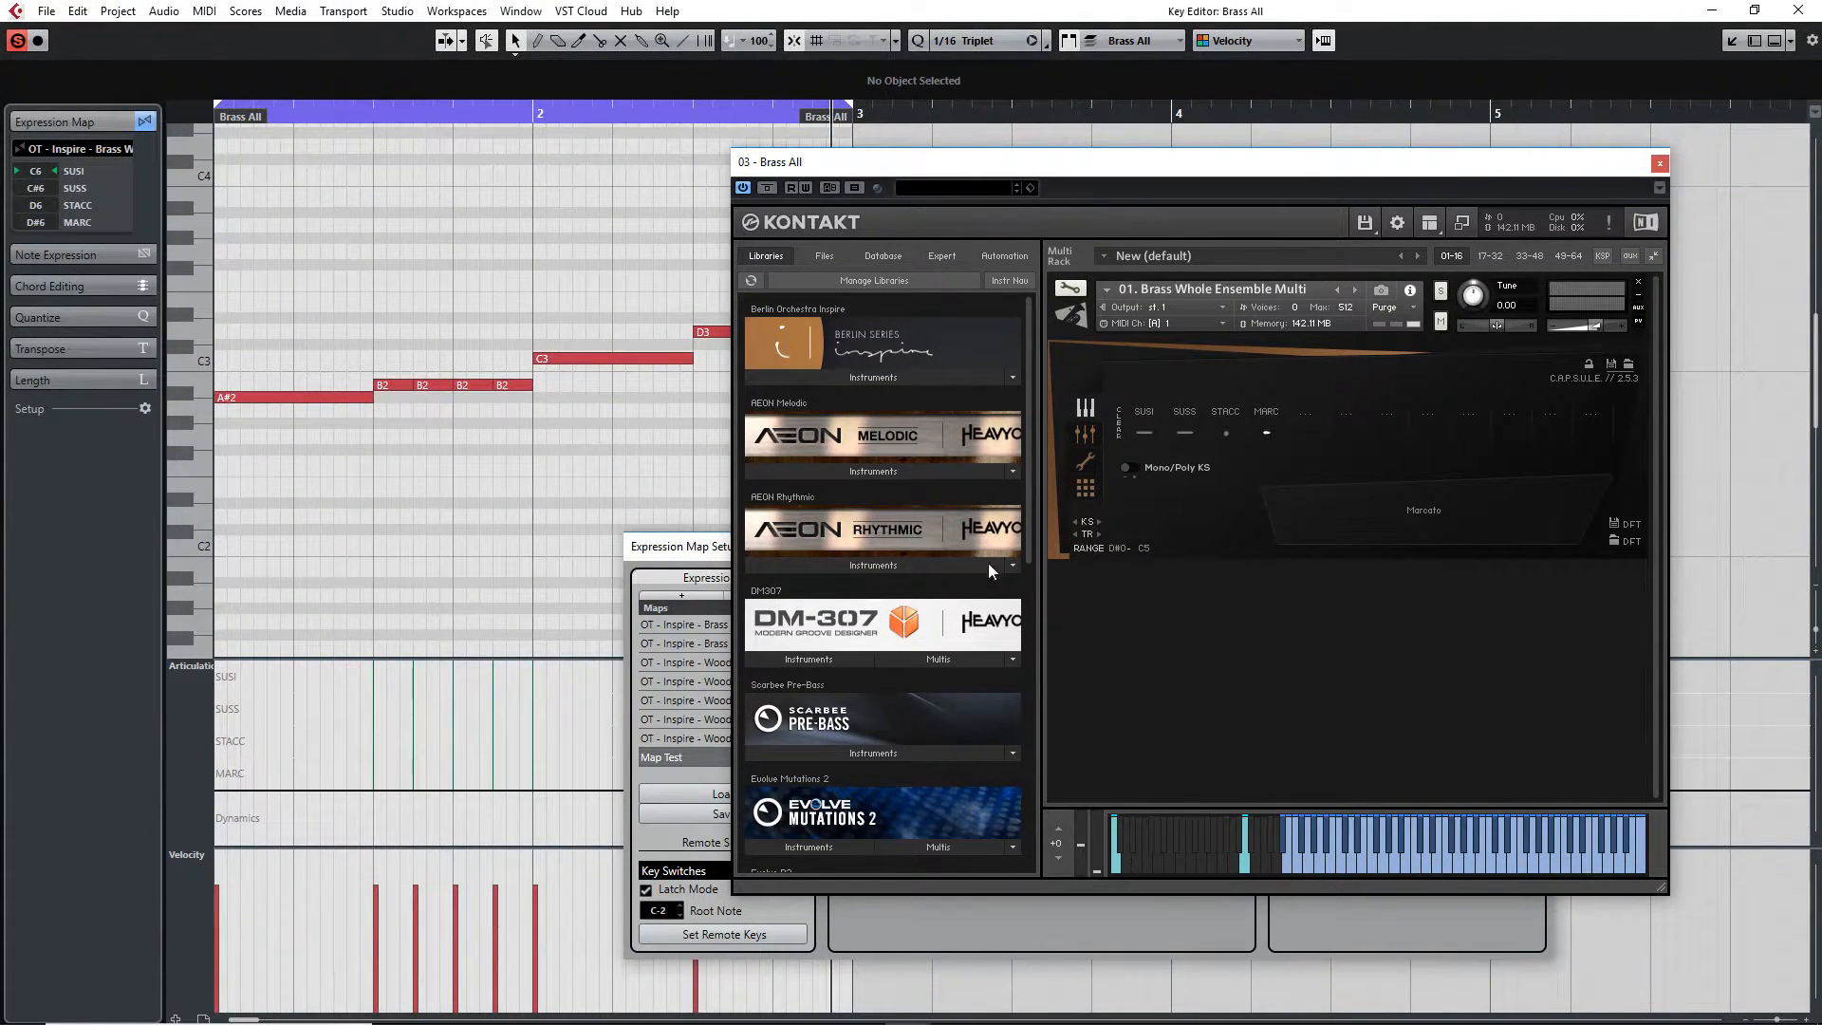
left_click_drag(203, 164, 184, 640)
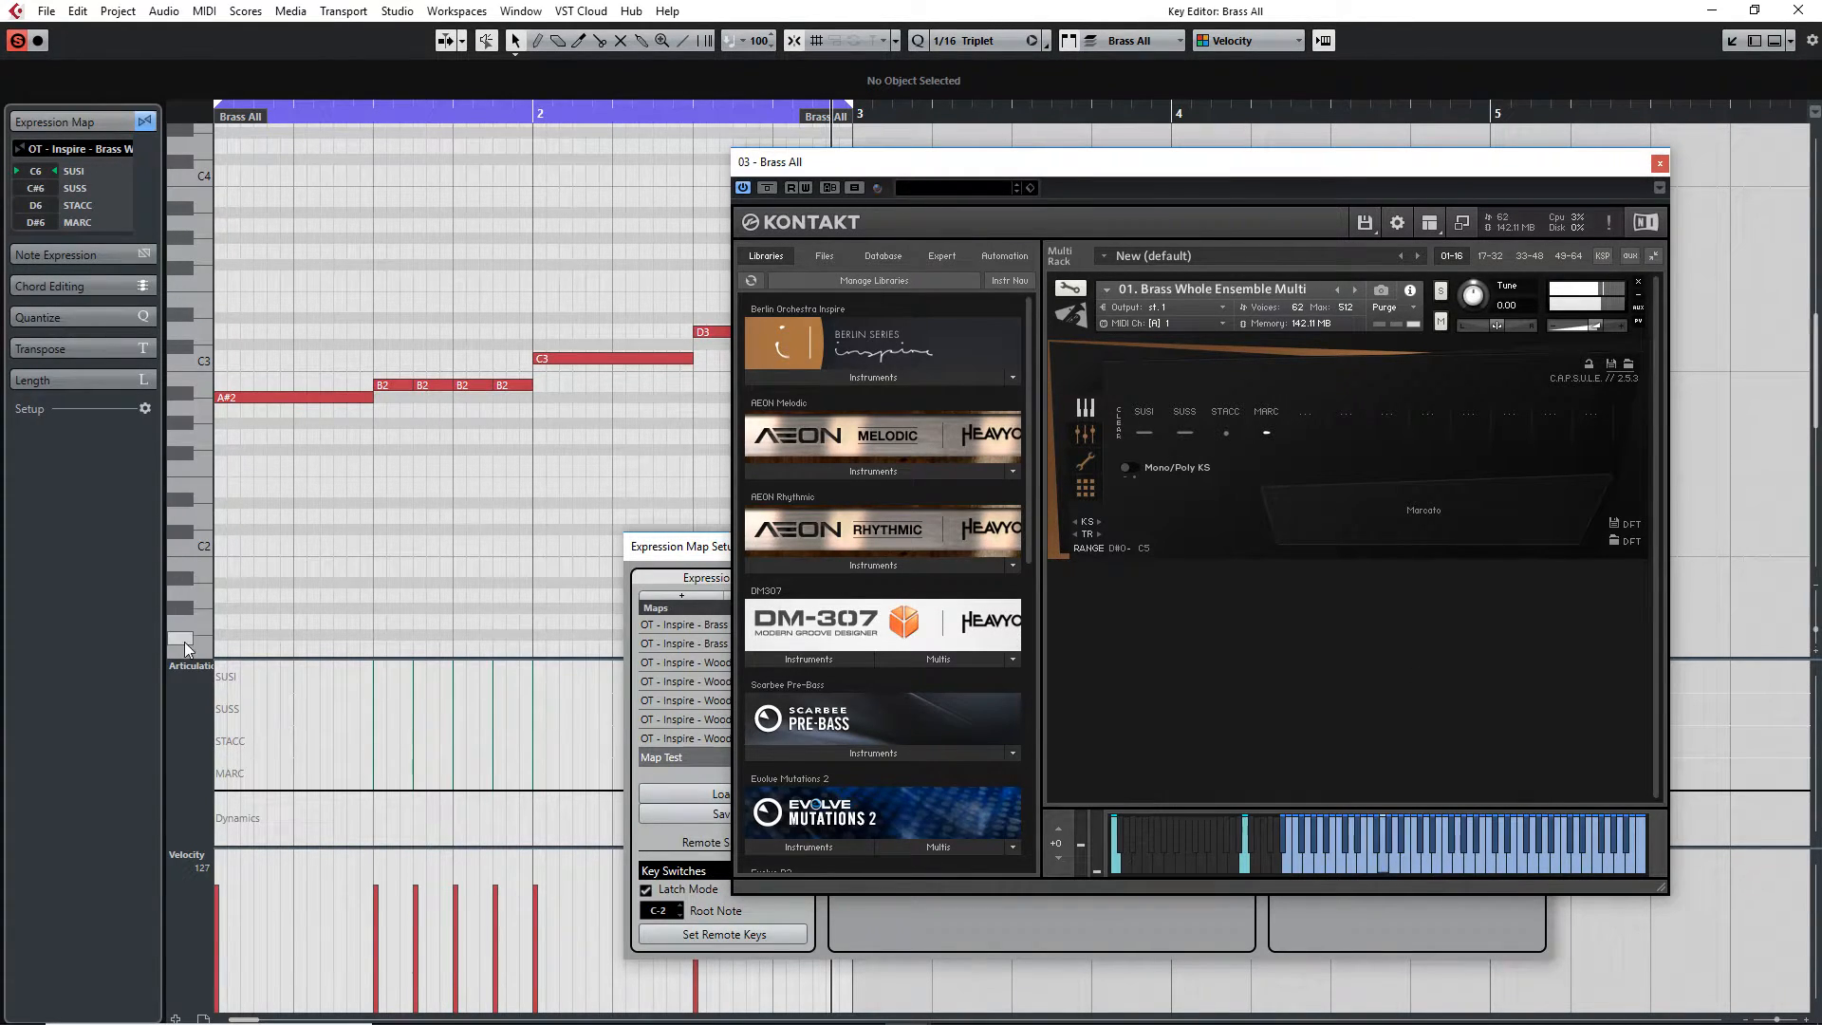
scroll(186, 640, "down", 4)
Draw a short A-1 note at the start of the part and lengthen it, then select and delete it
left_click(201, 538)
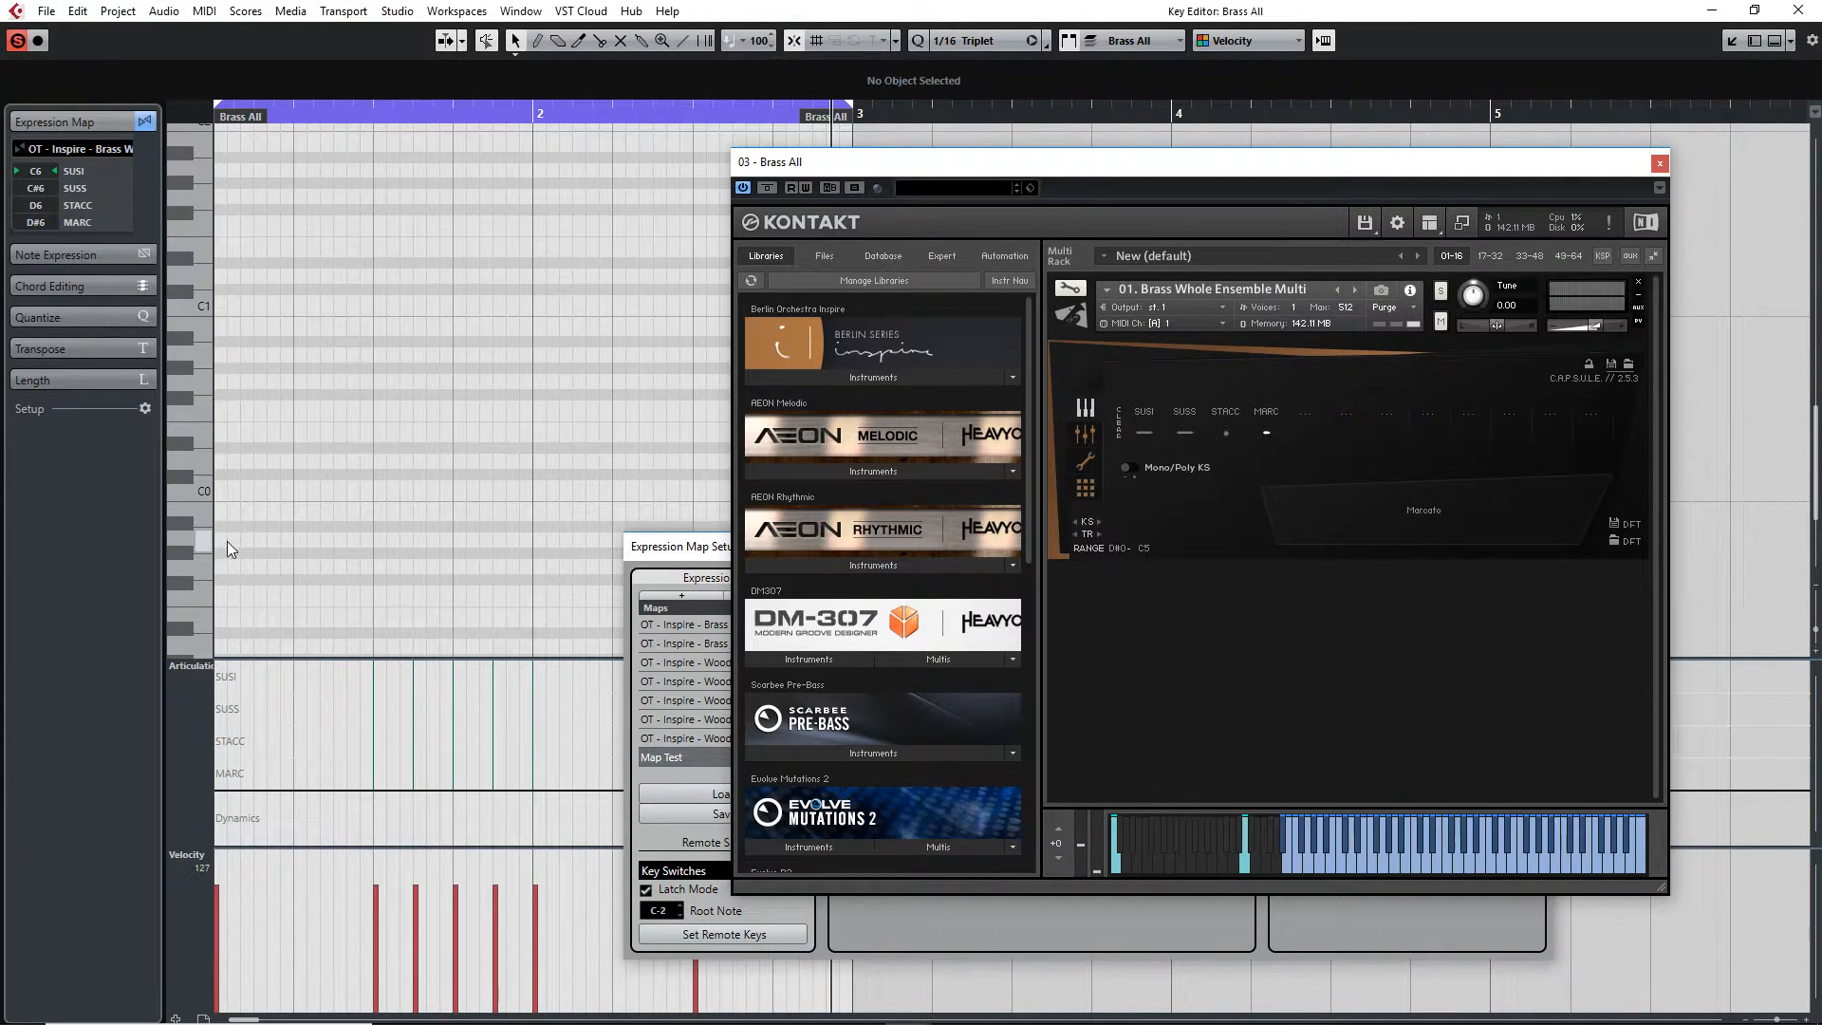
left_click(224, 541)
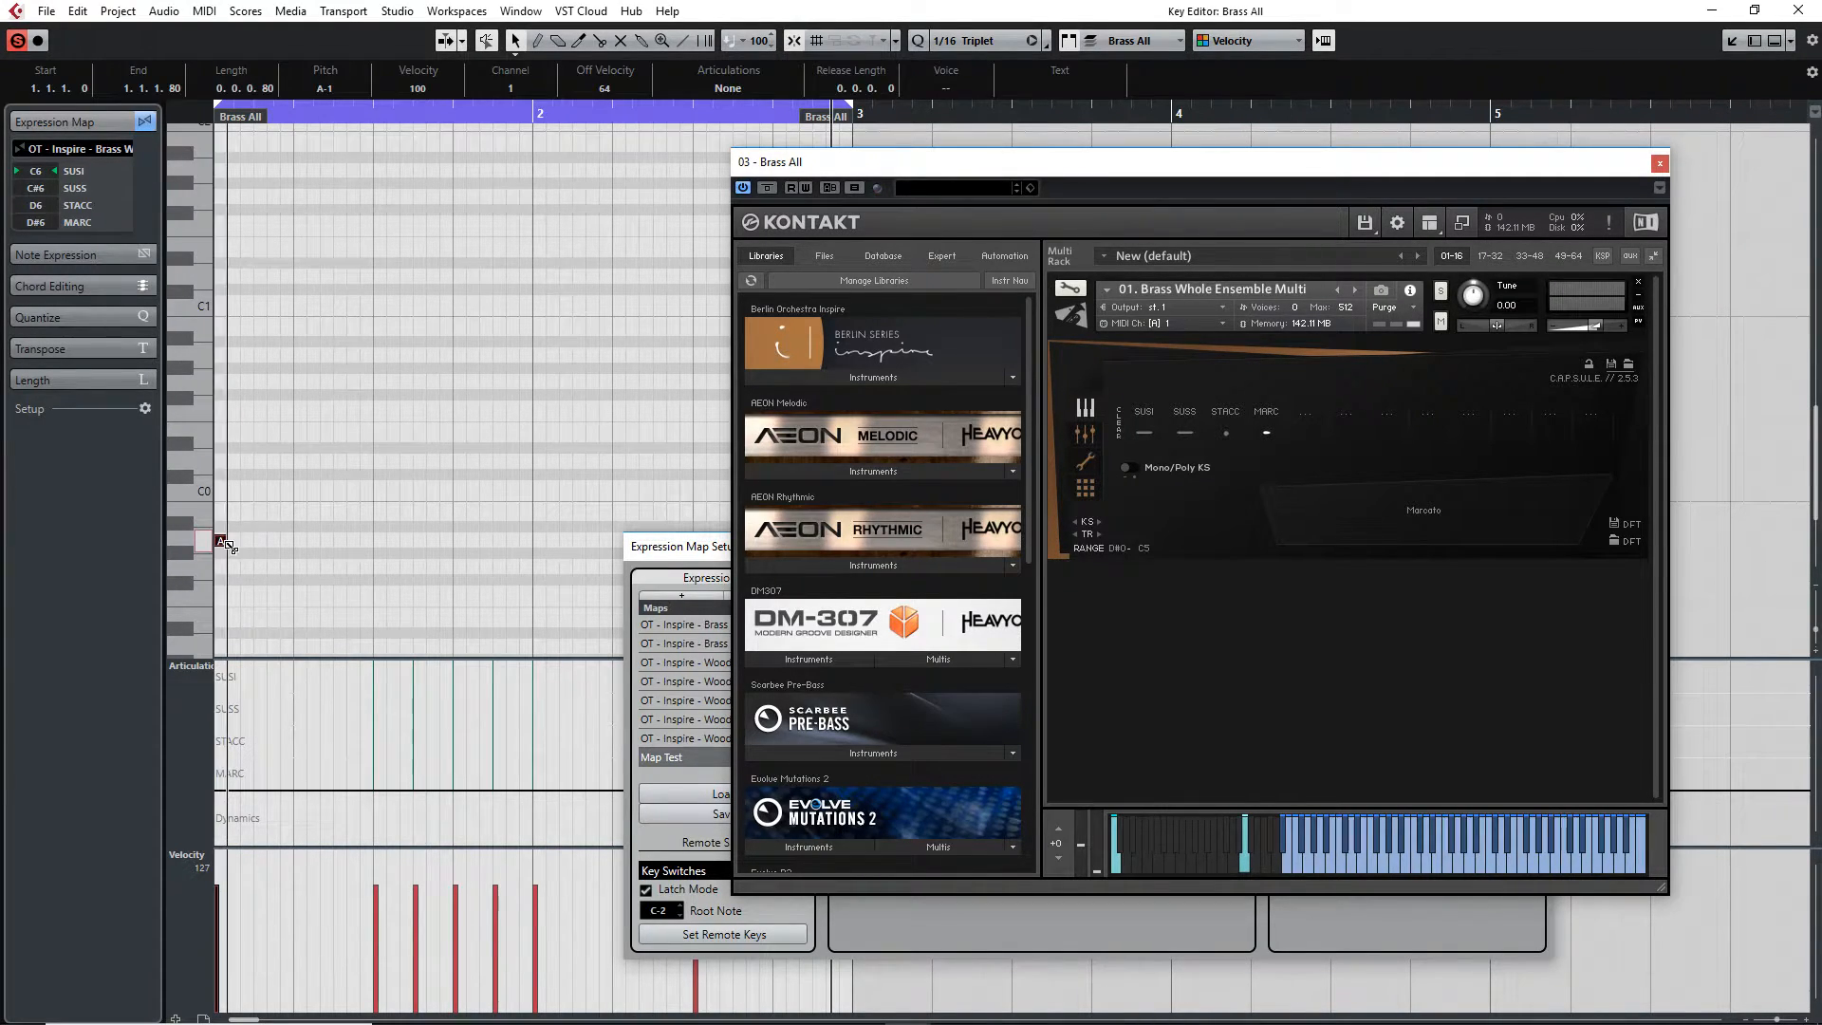
left_click_drag(222, 544, 281, 544)
left_click(251, 545)
left_click(1816, 587)
left_click(1817, 587)
left_click(1817, 587)
left_click(1817, 586)
left_click(1816, 586)
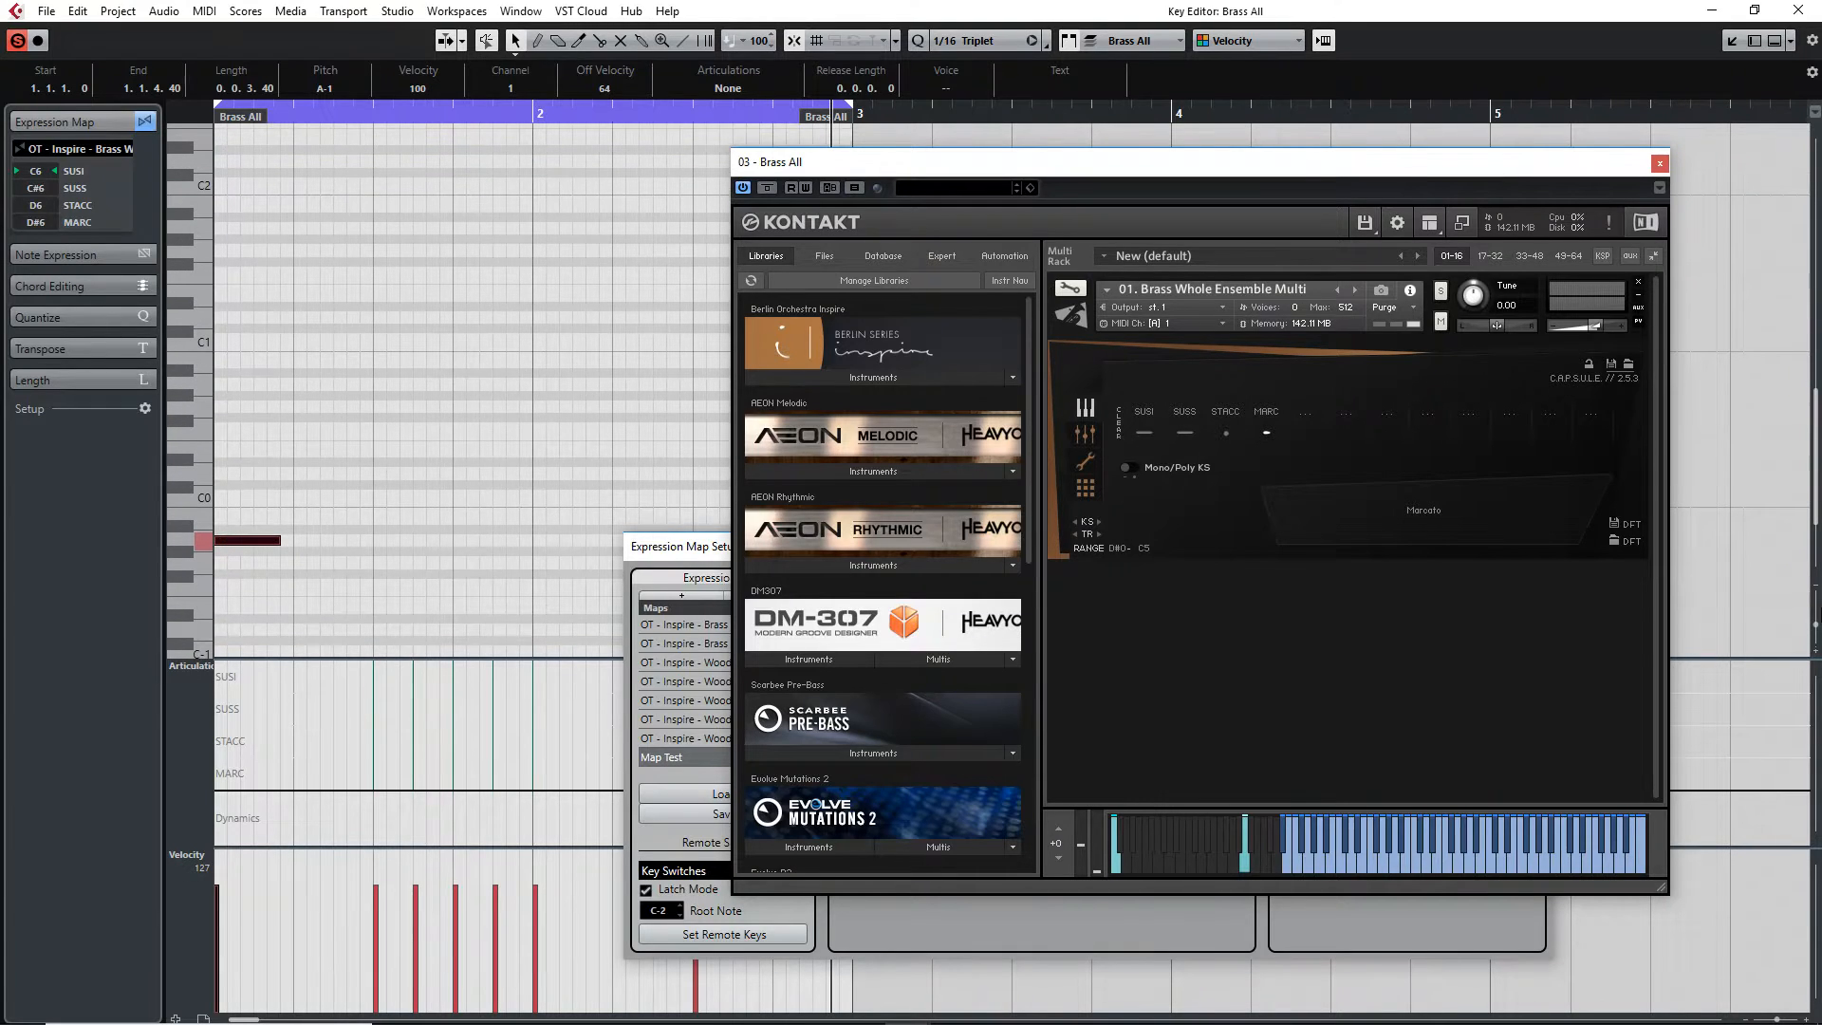
left_click_drag(1817, 625, 1817, 647)
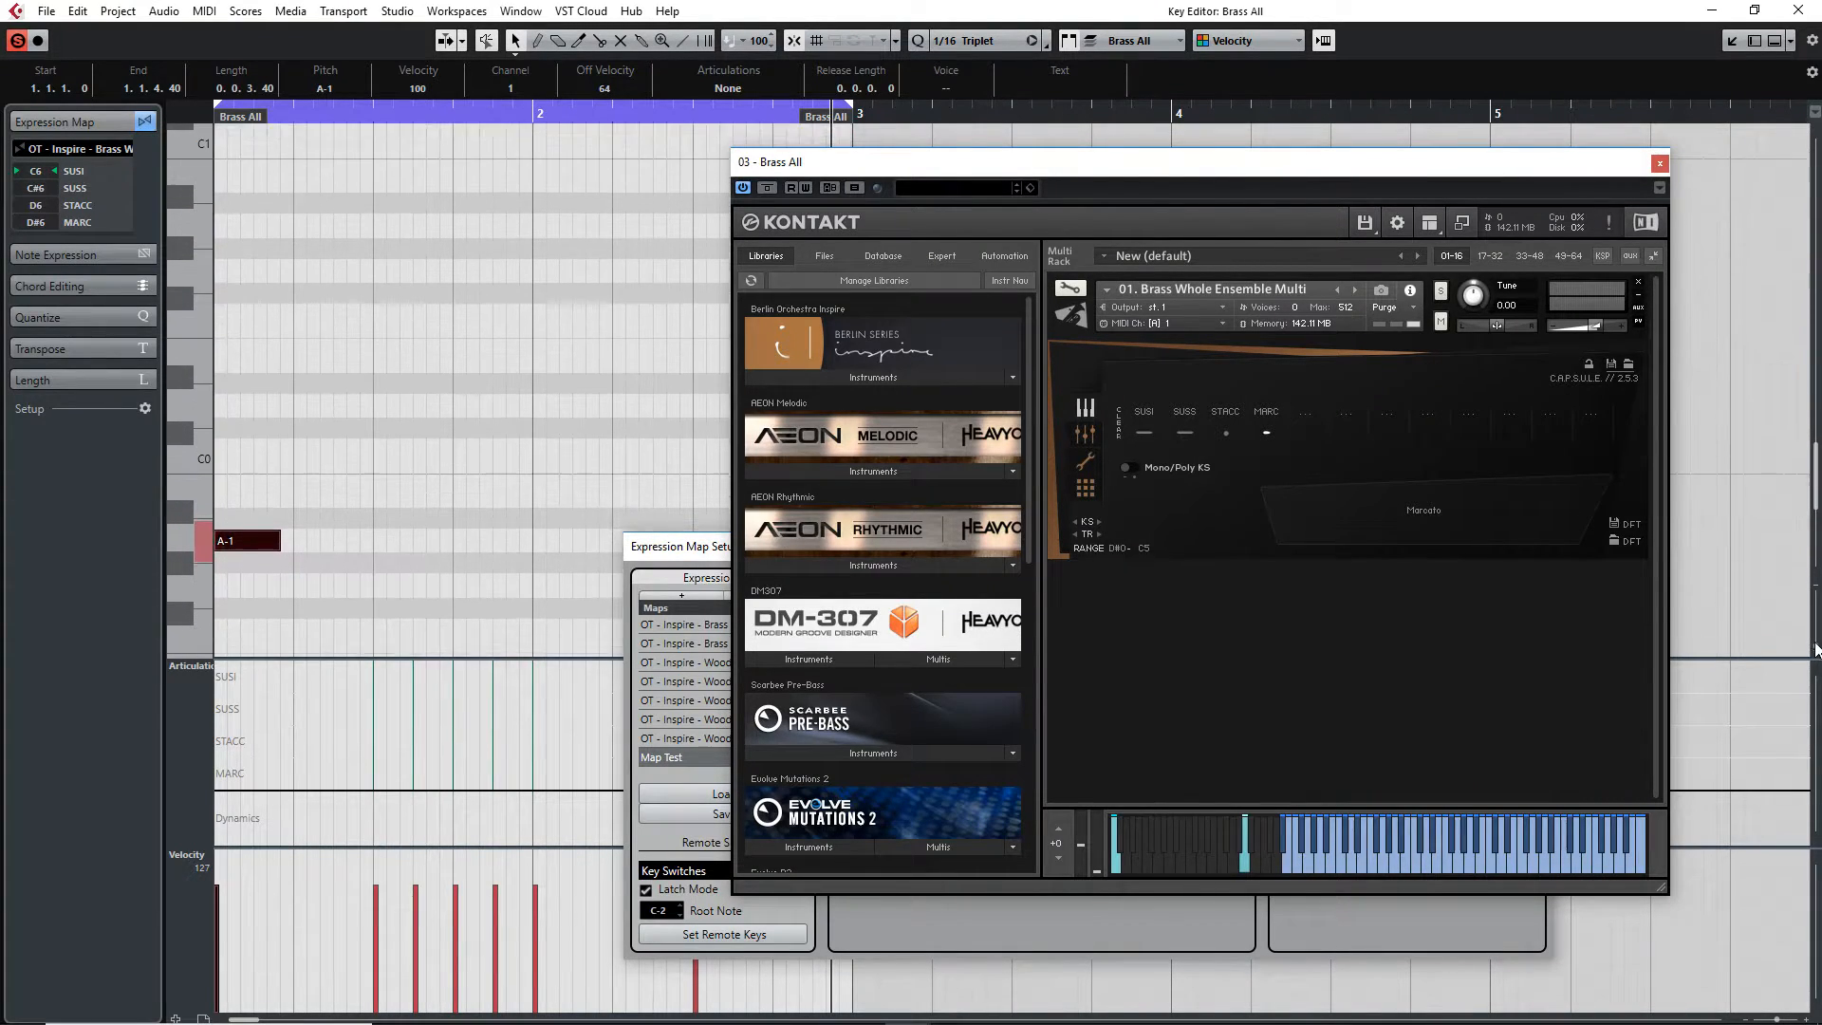
left_click_drag(360, 465, 247, 569)
key("Delete")
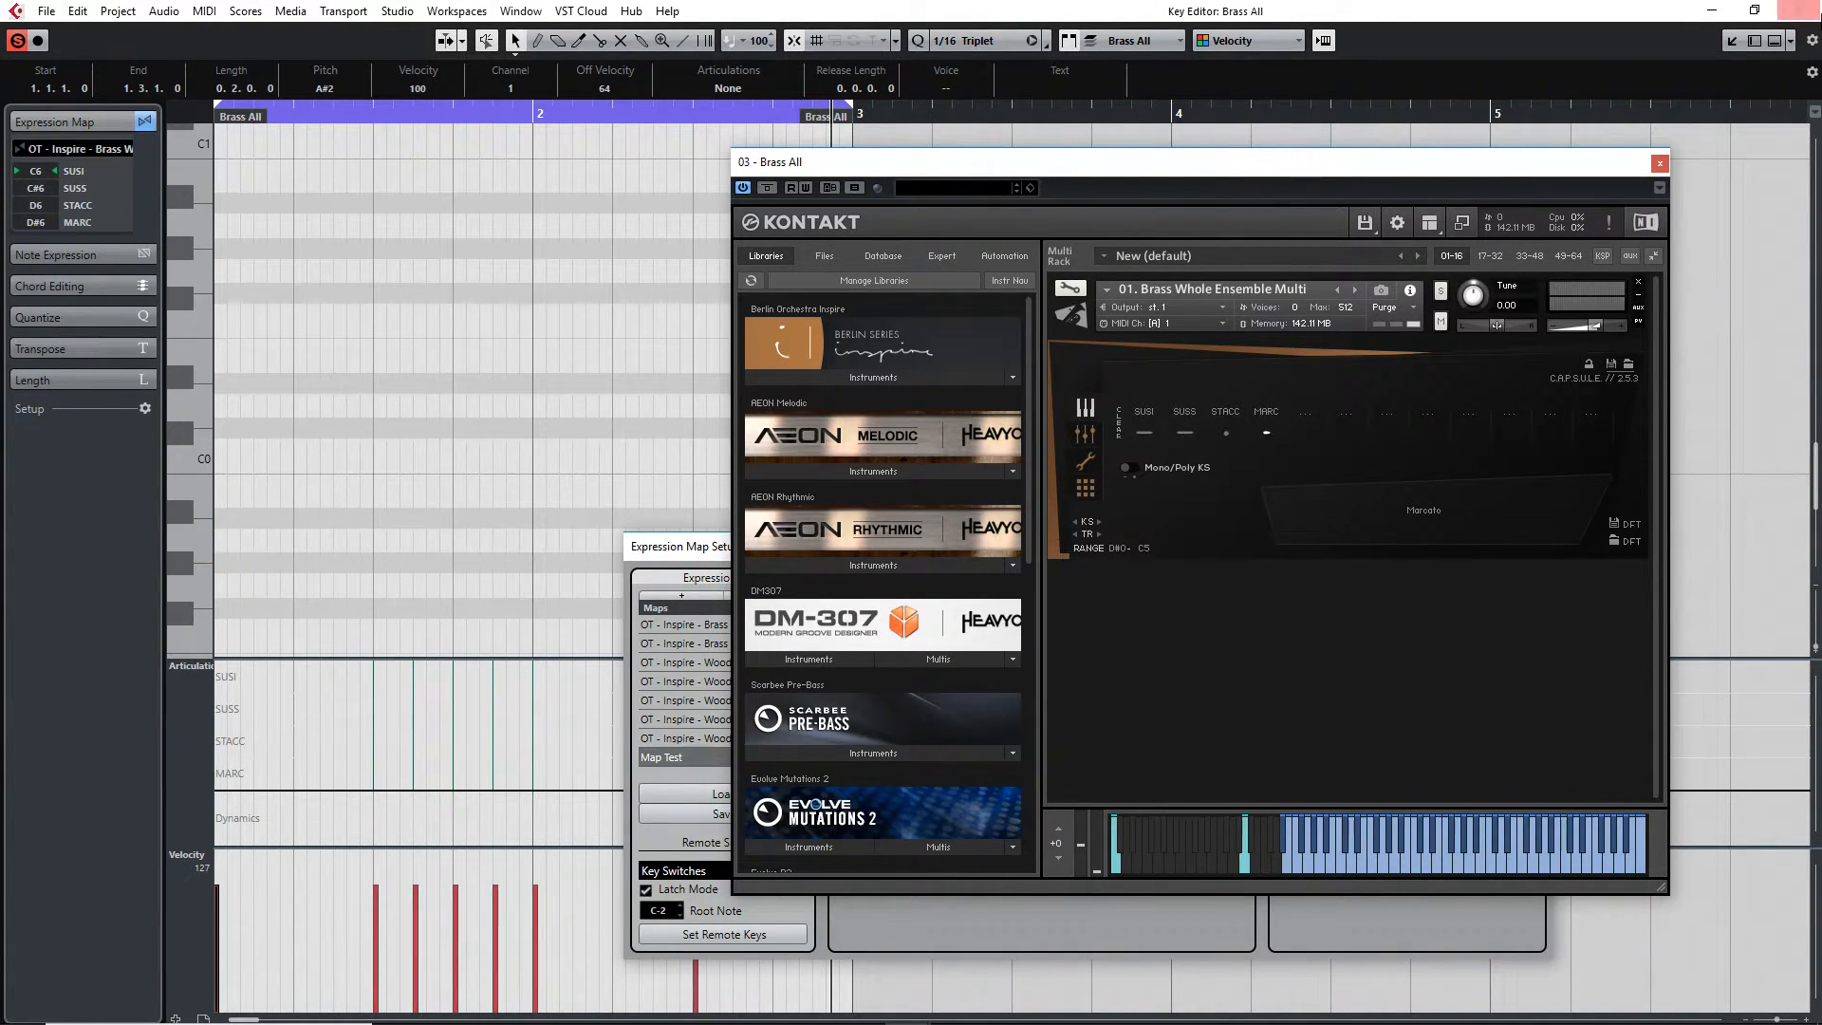
Close the Key Editor and the Kontakt window to return to the Expression Map Setup
left_click(1814, 11)
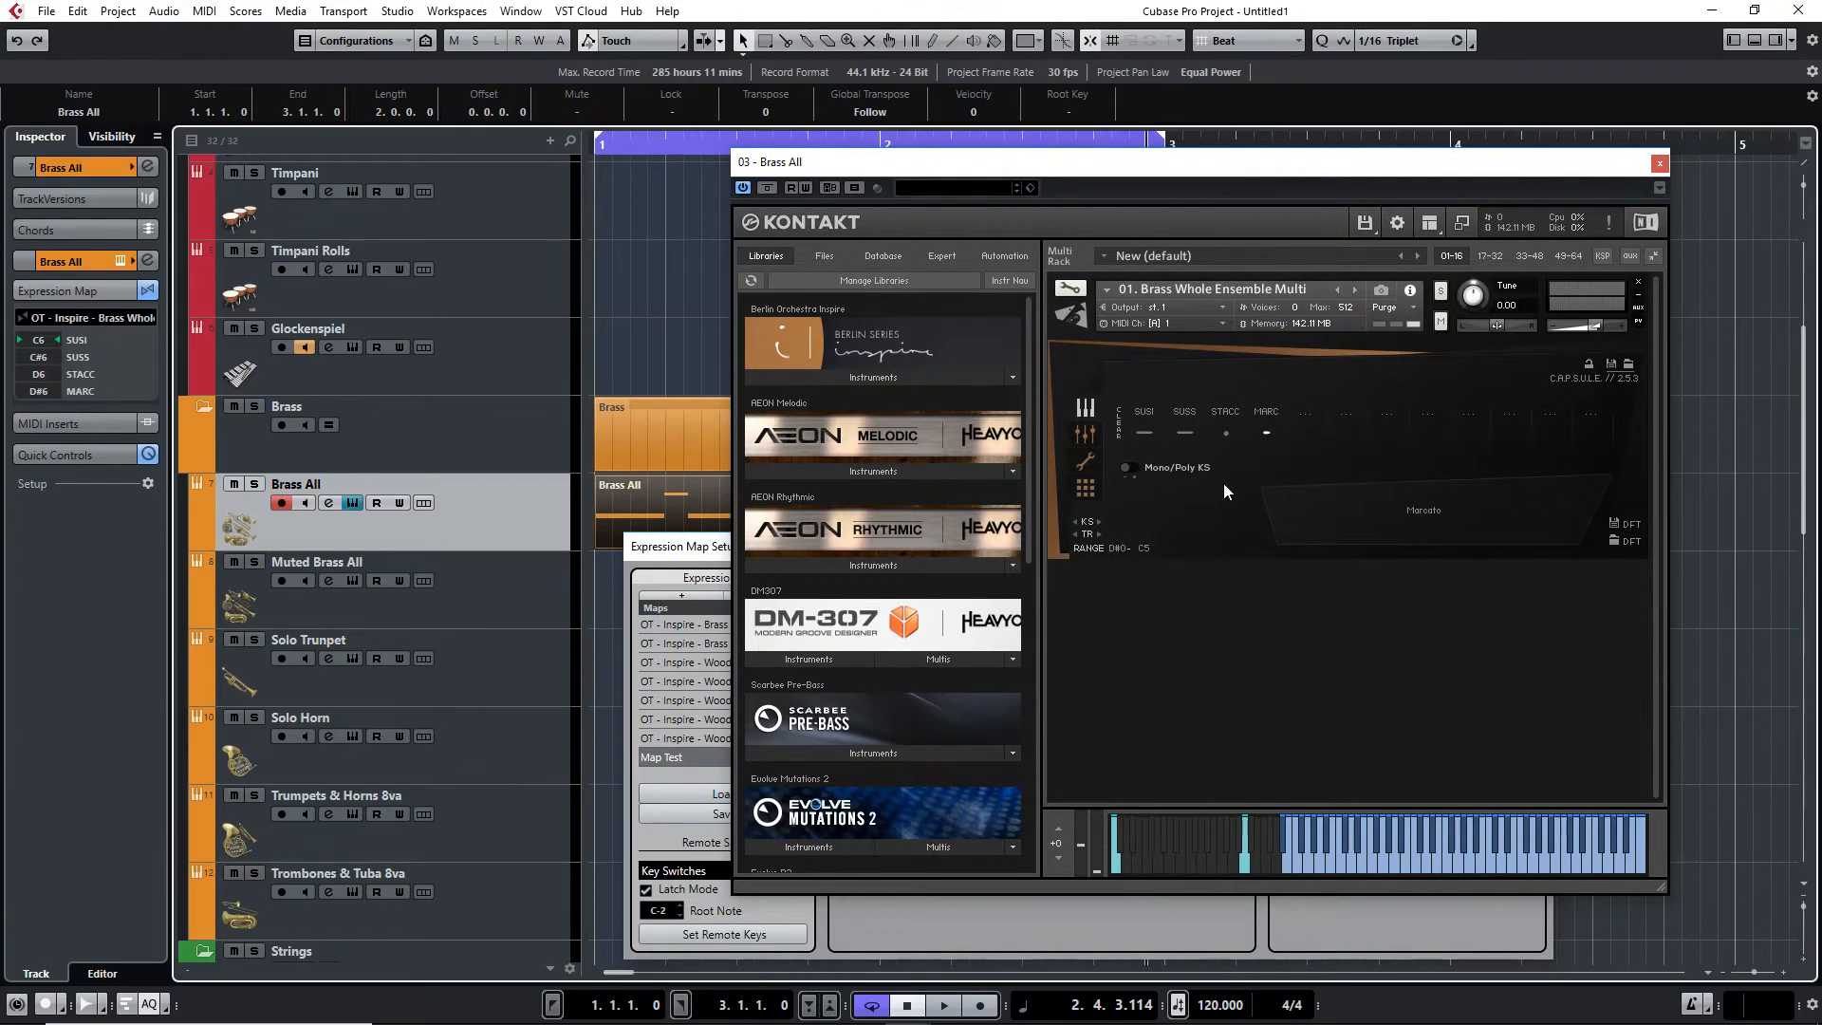
left_click_drag(1574, 163, 1416, 142)
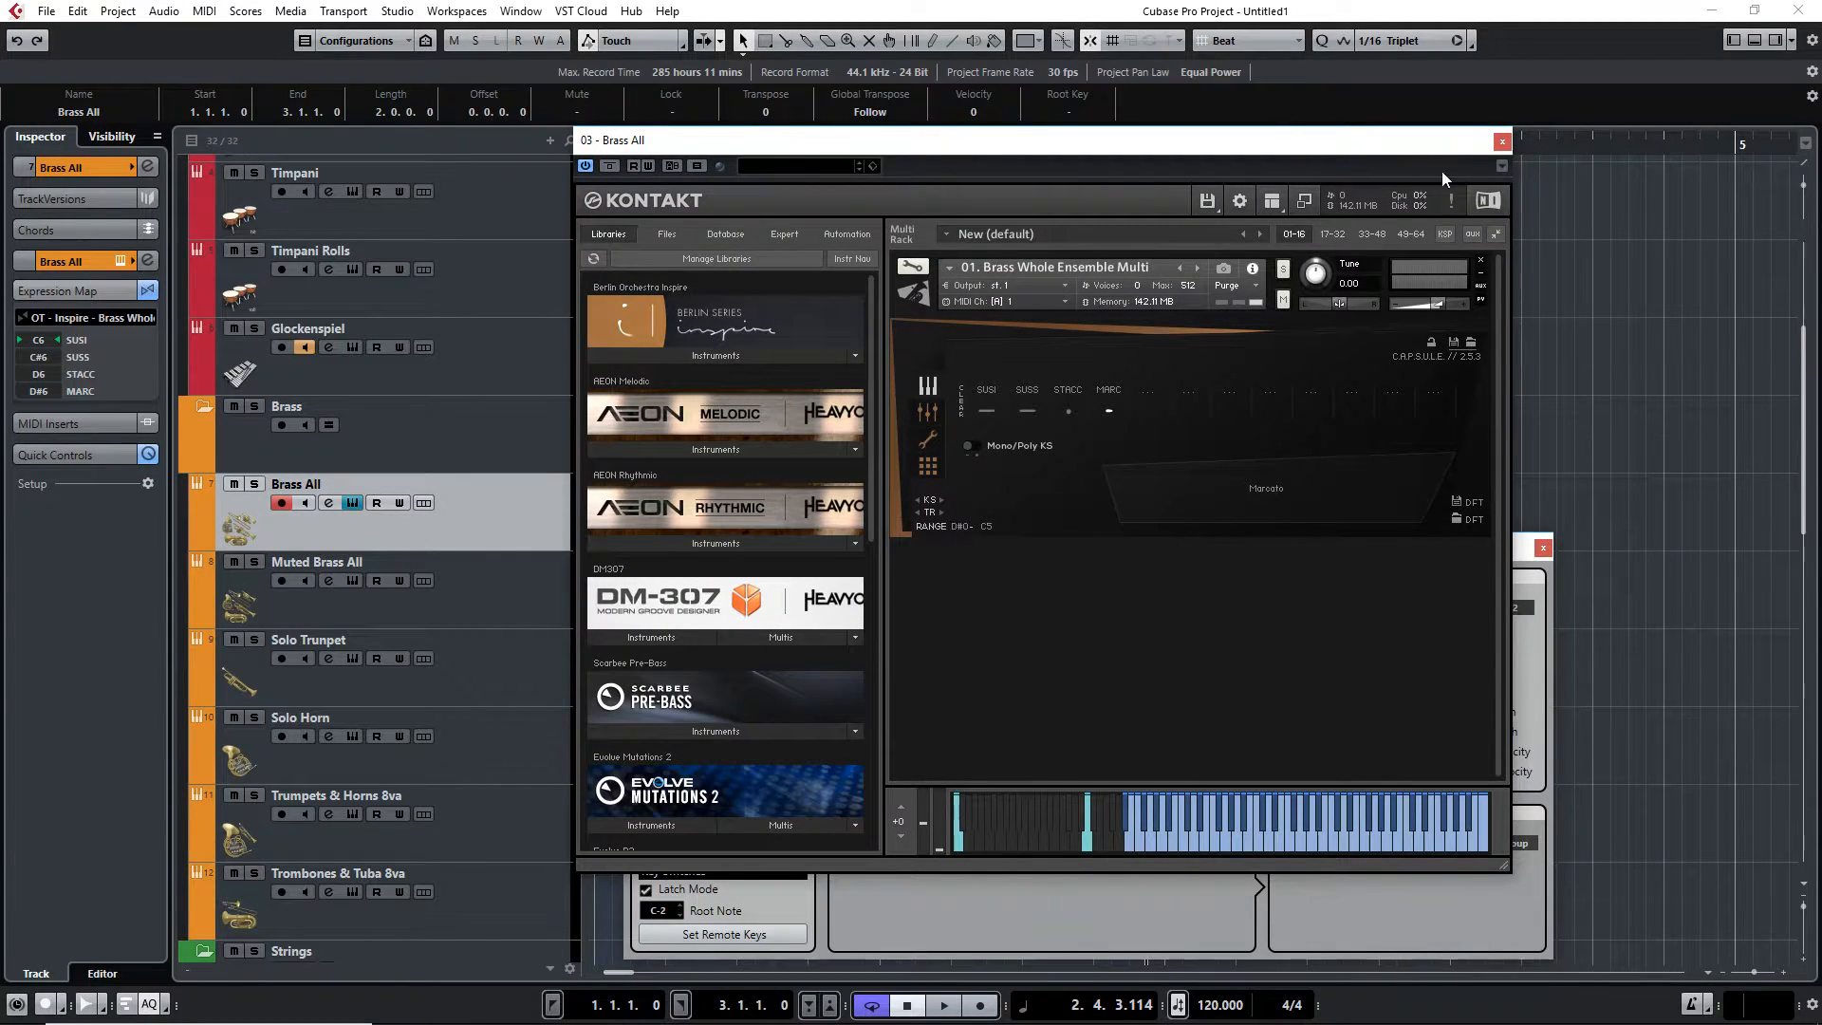
left_click(1501, 141)
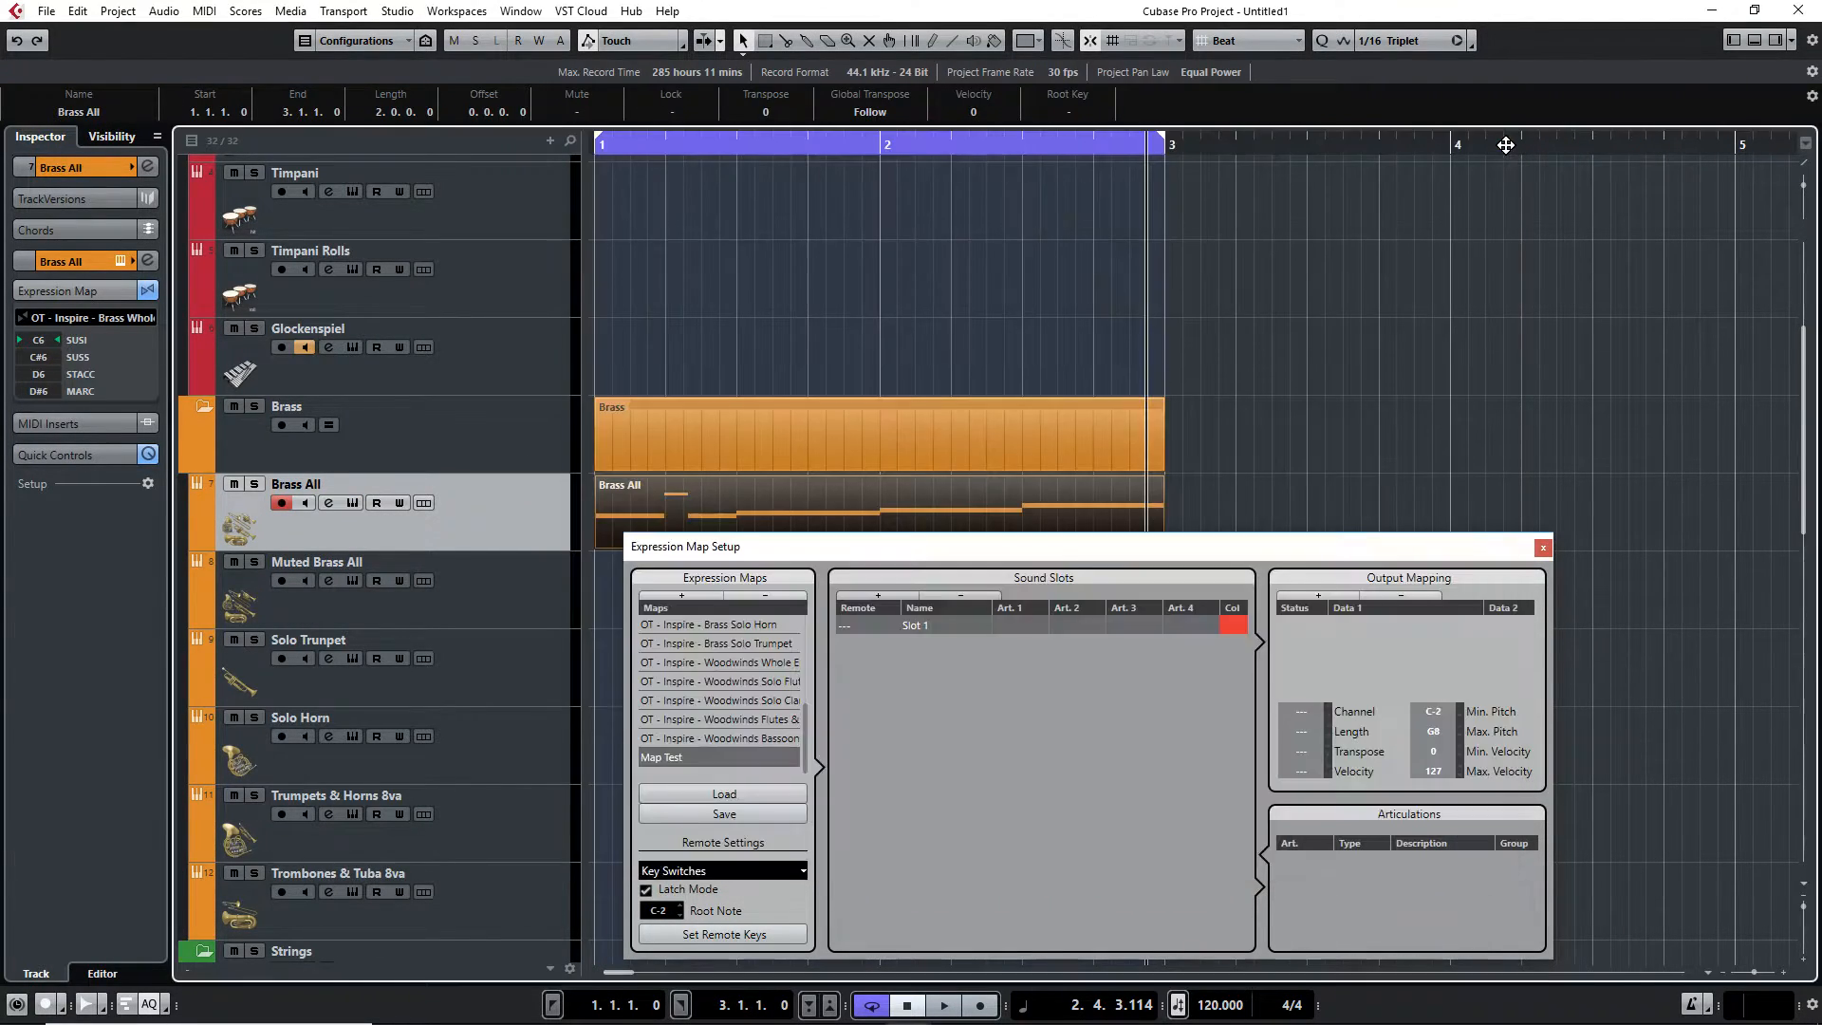
left_click_drag(1150, 551, 1055, 454)
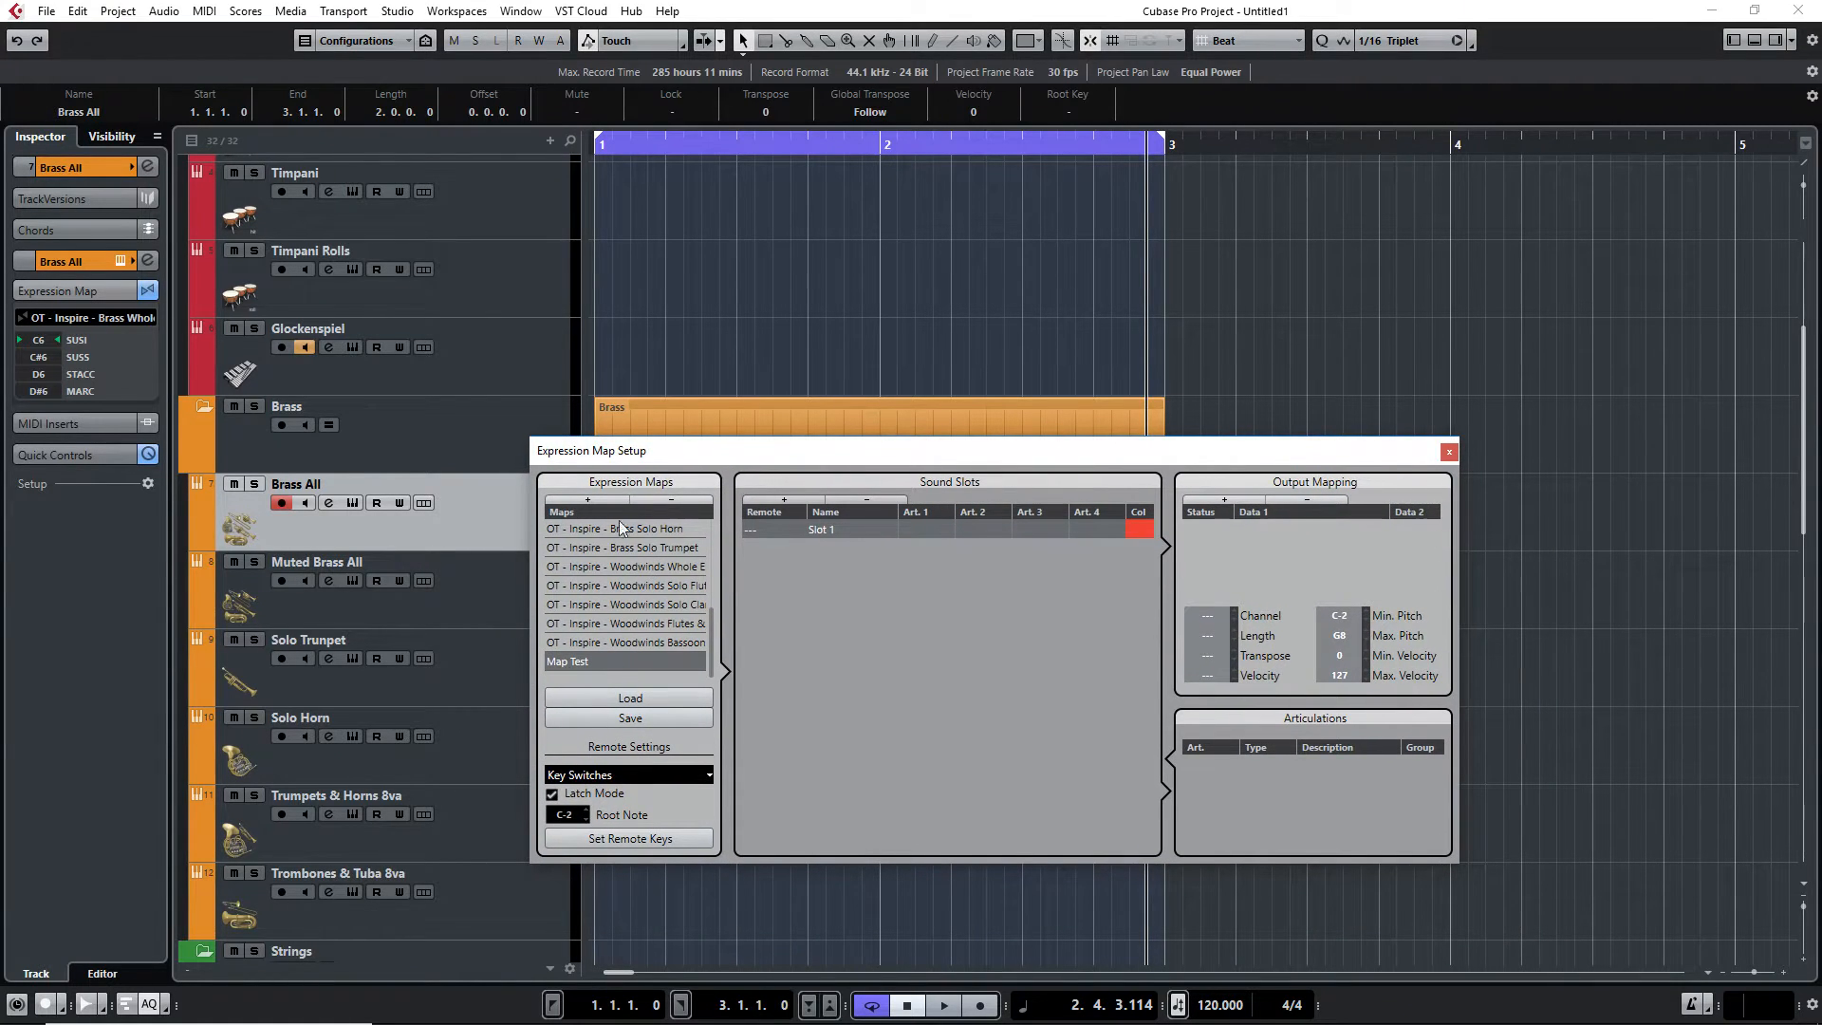
Add three more sound slots to the Map Test expression map, making four slots
left_click(803, 503)
left_click(803, 503)
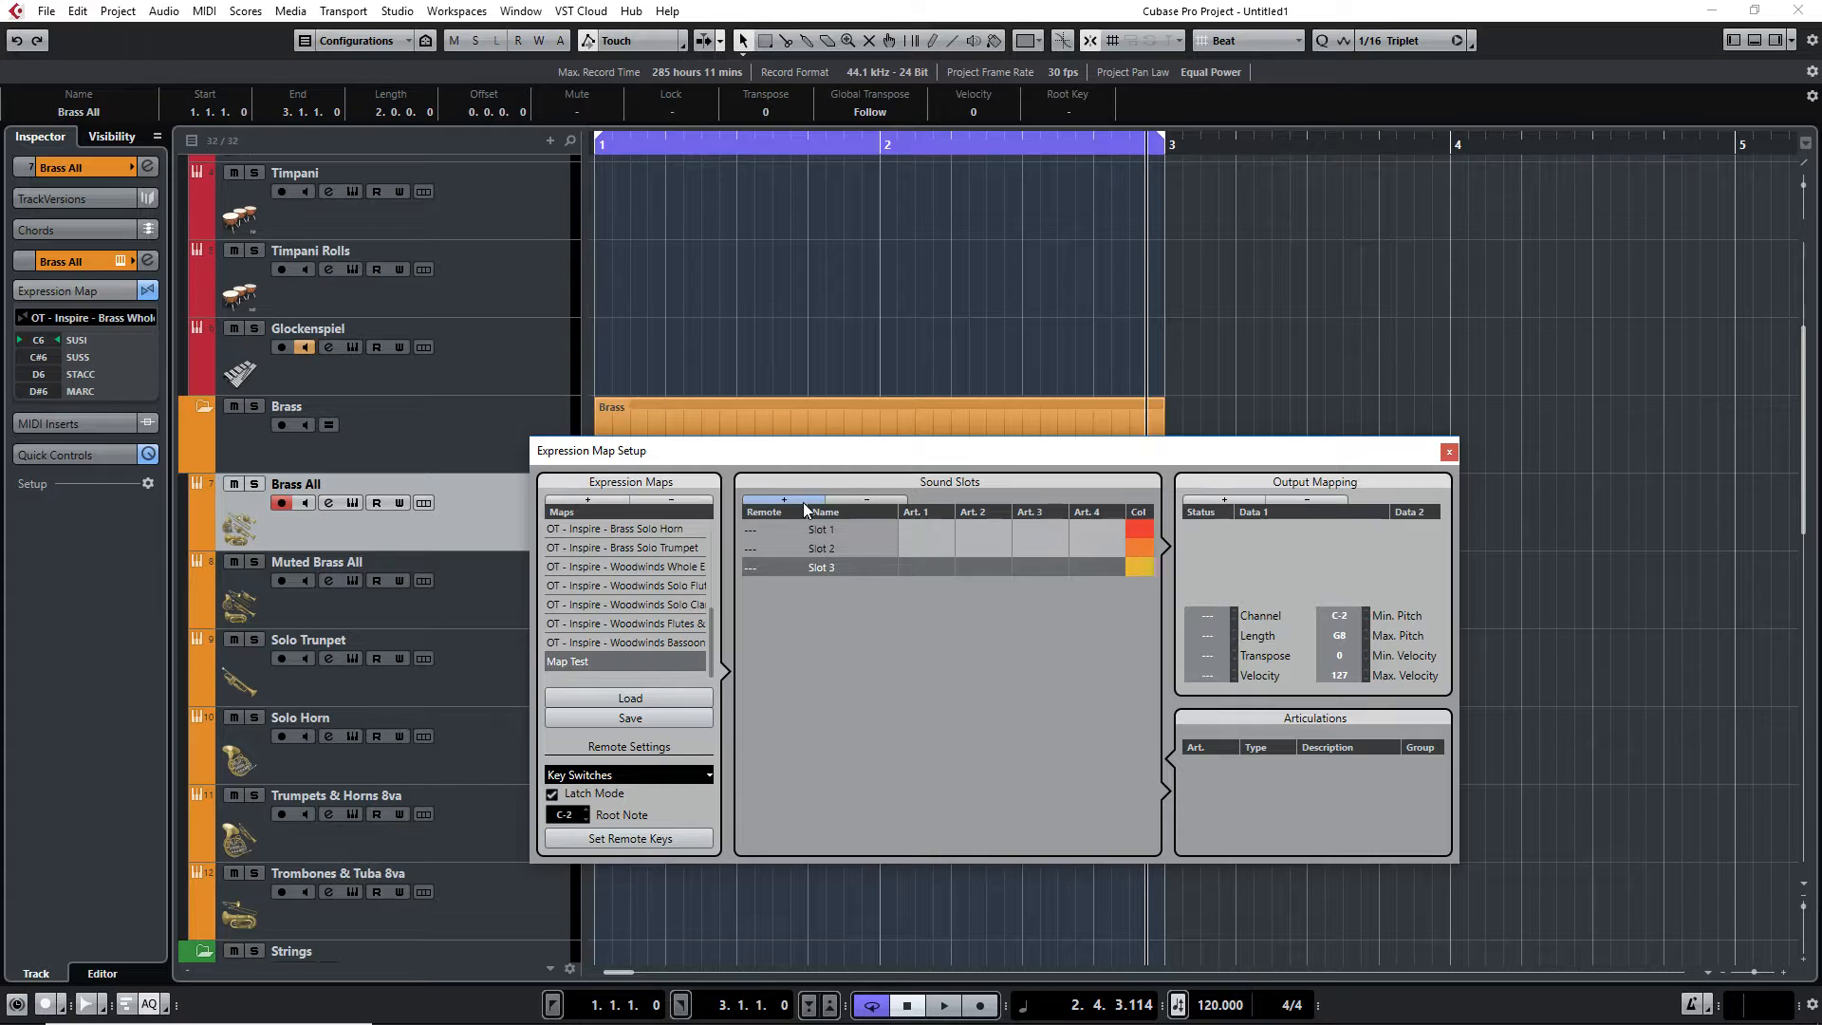
left_click(803, 503)
Set the four slots' remote keys to C6, C#6, D6 and D#6
double_click(751, 529)
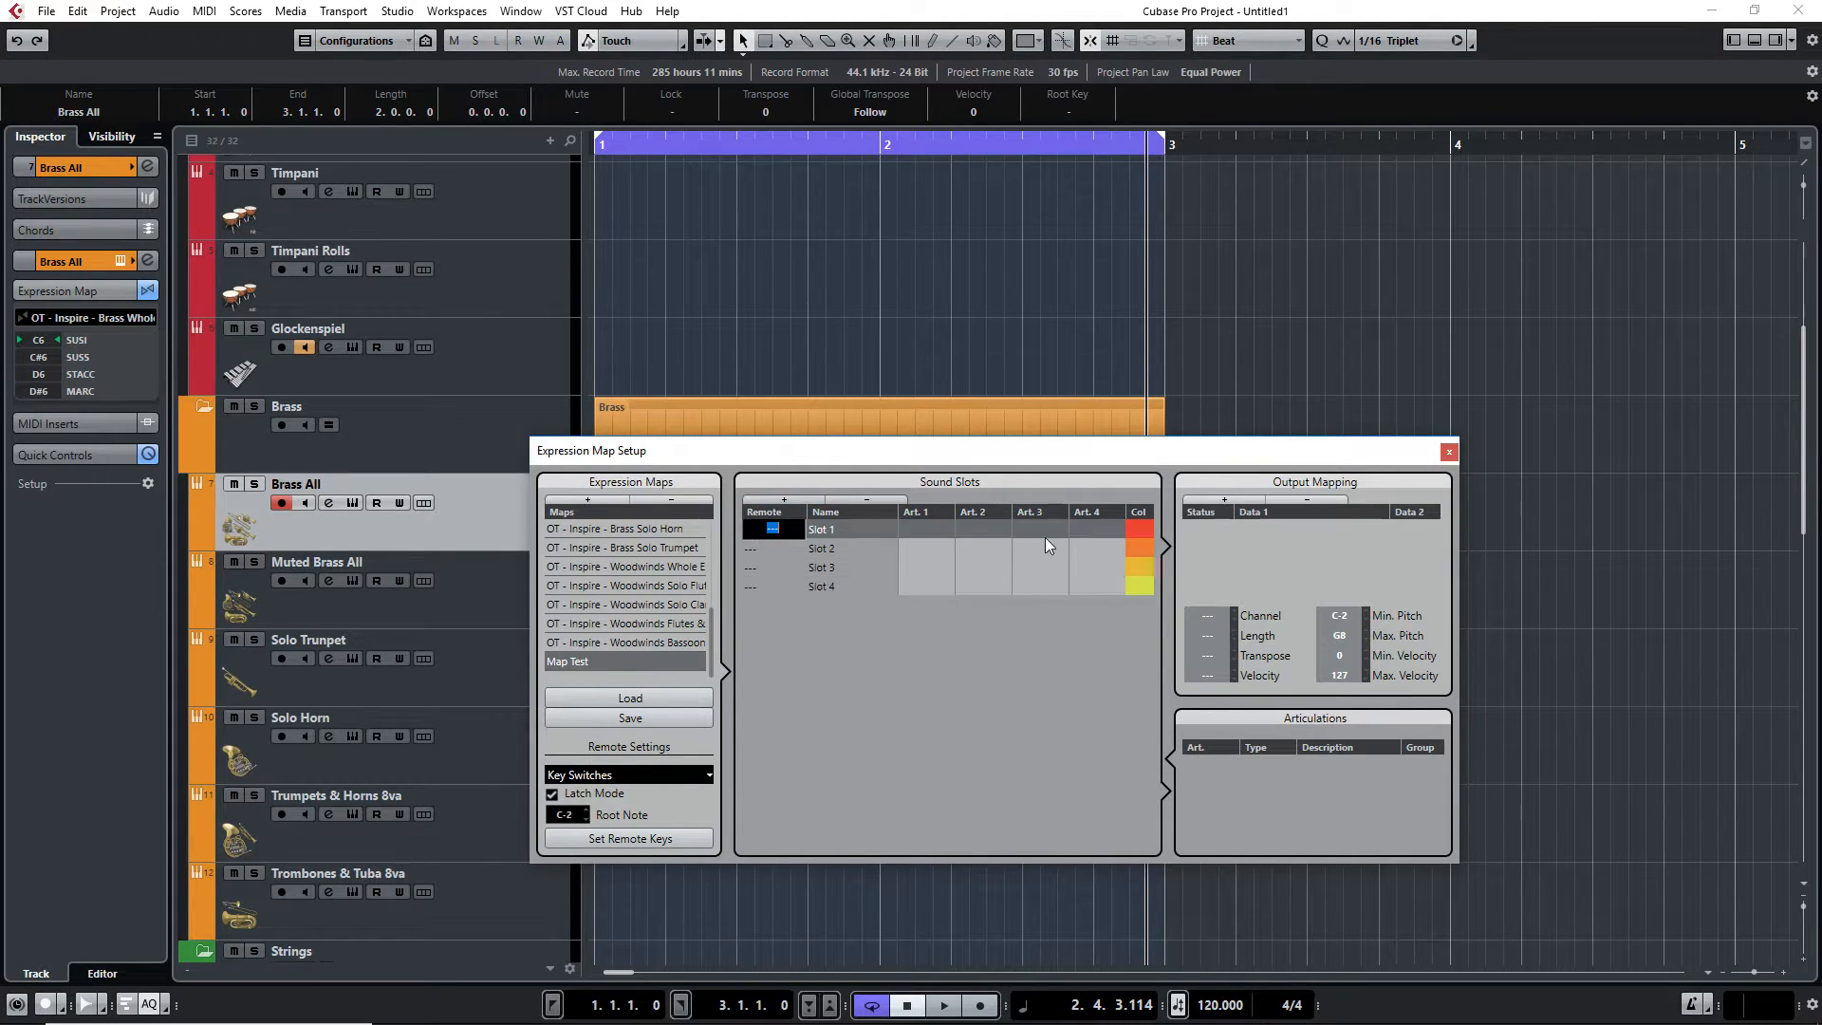
type("C6")
key("Return")
double_click(750, 549)
type("c")
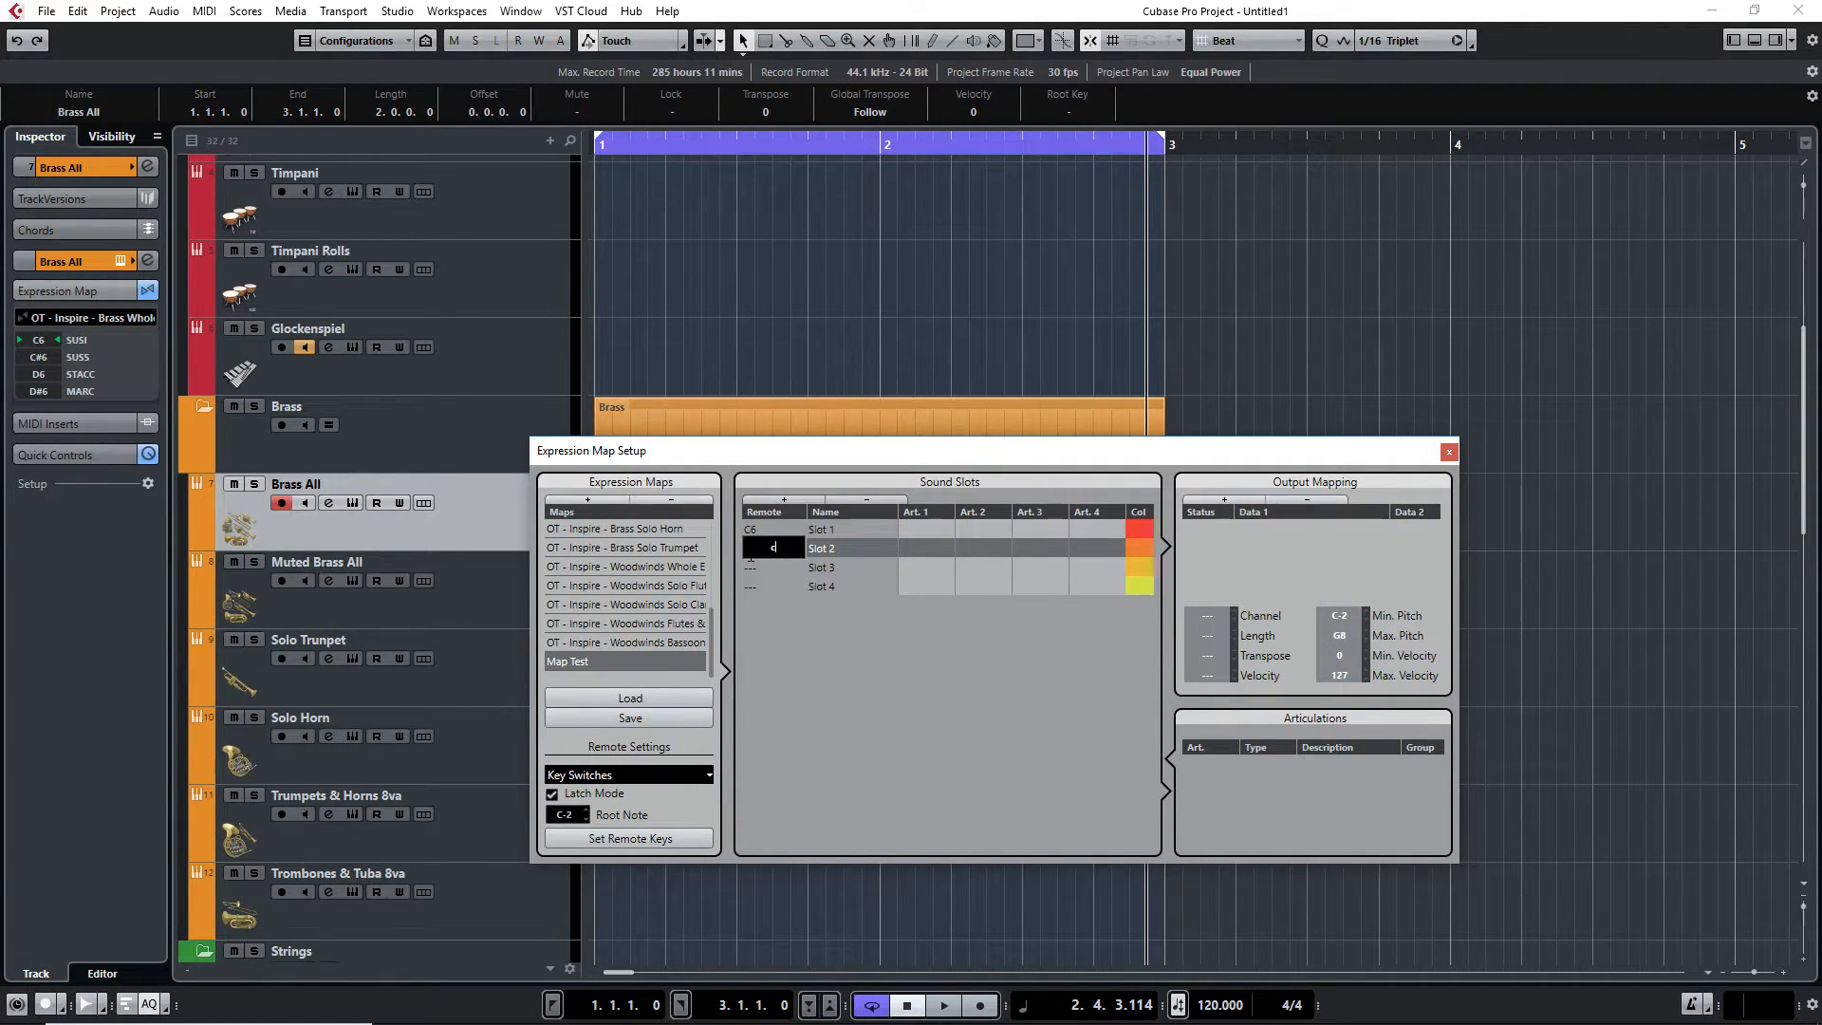
double_click(759, 566)
type("d6")
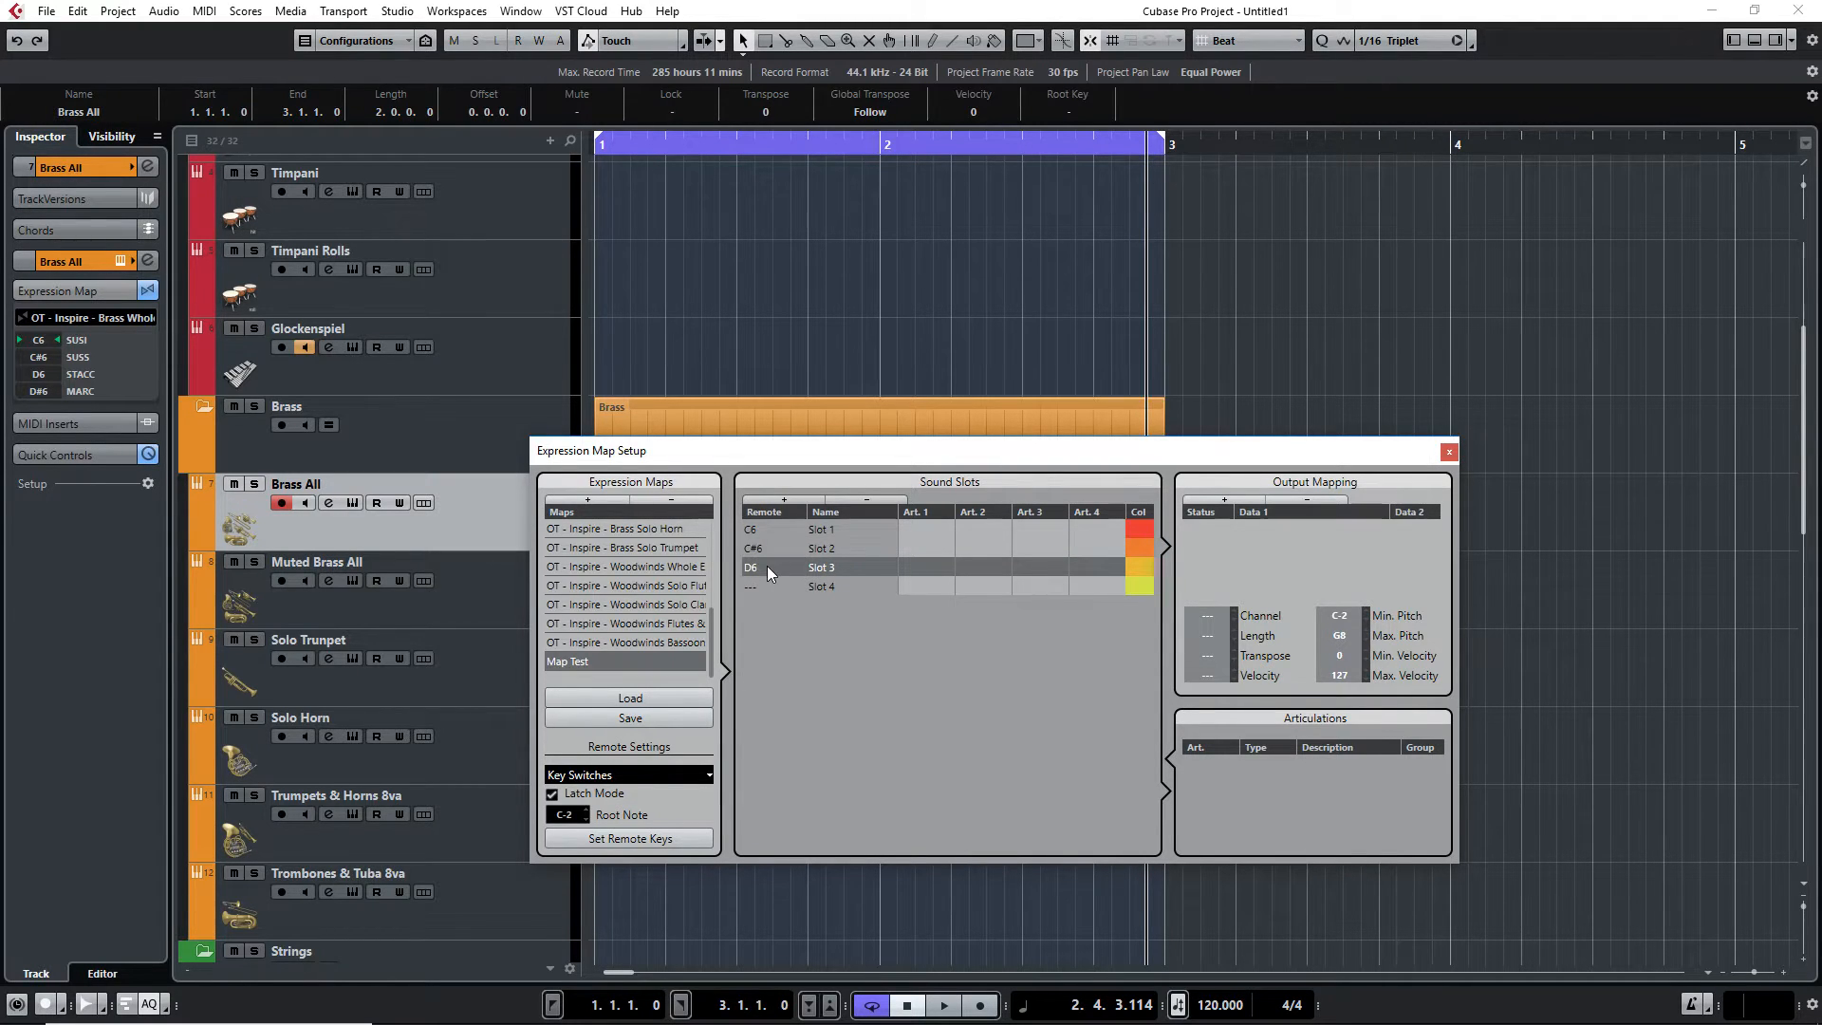
double_click(764, 586)
type("d#6")
key("Return")
Name the four sound slots SUS, SUSS, STACC and MARC
left_click_drag(807, 452, 912, 550)
double_click(947, 628)
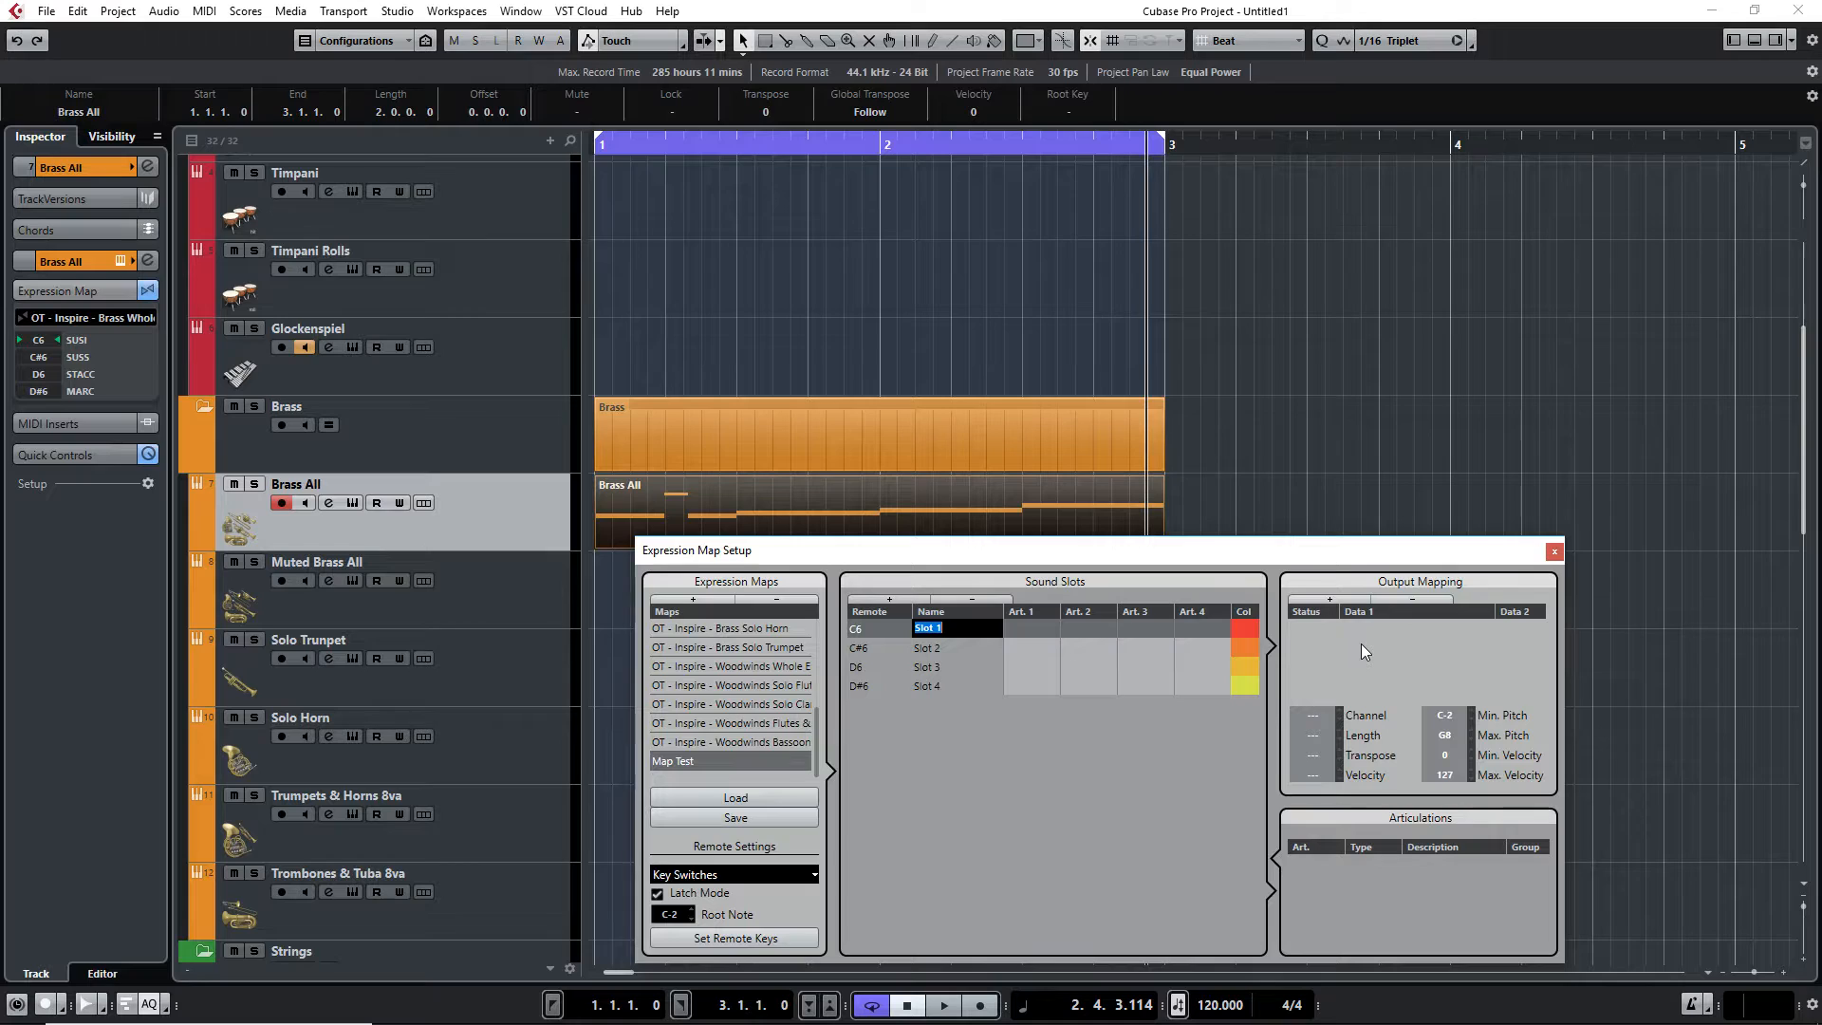
type("SUS")
left_click(924, 648)
left_click(924, 648)
type("SUSS")
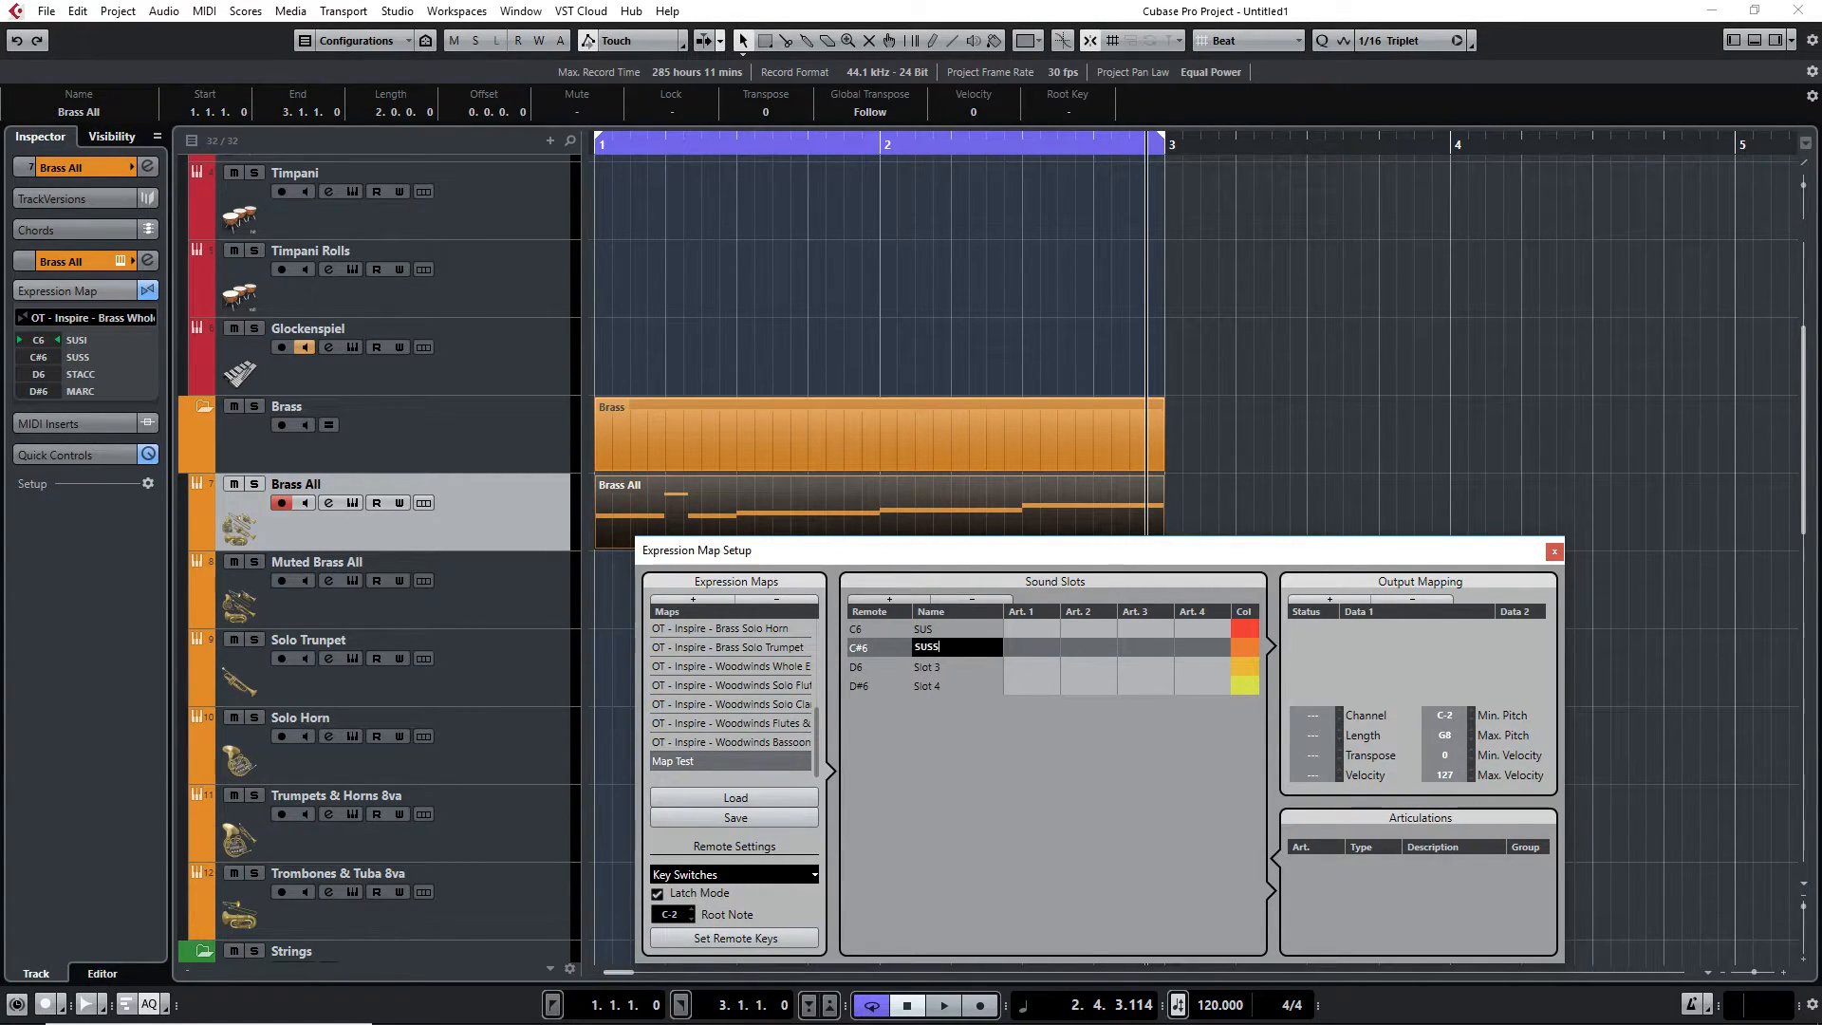
double_click(926, 668)
type("STACC")
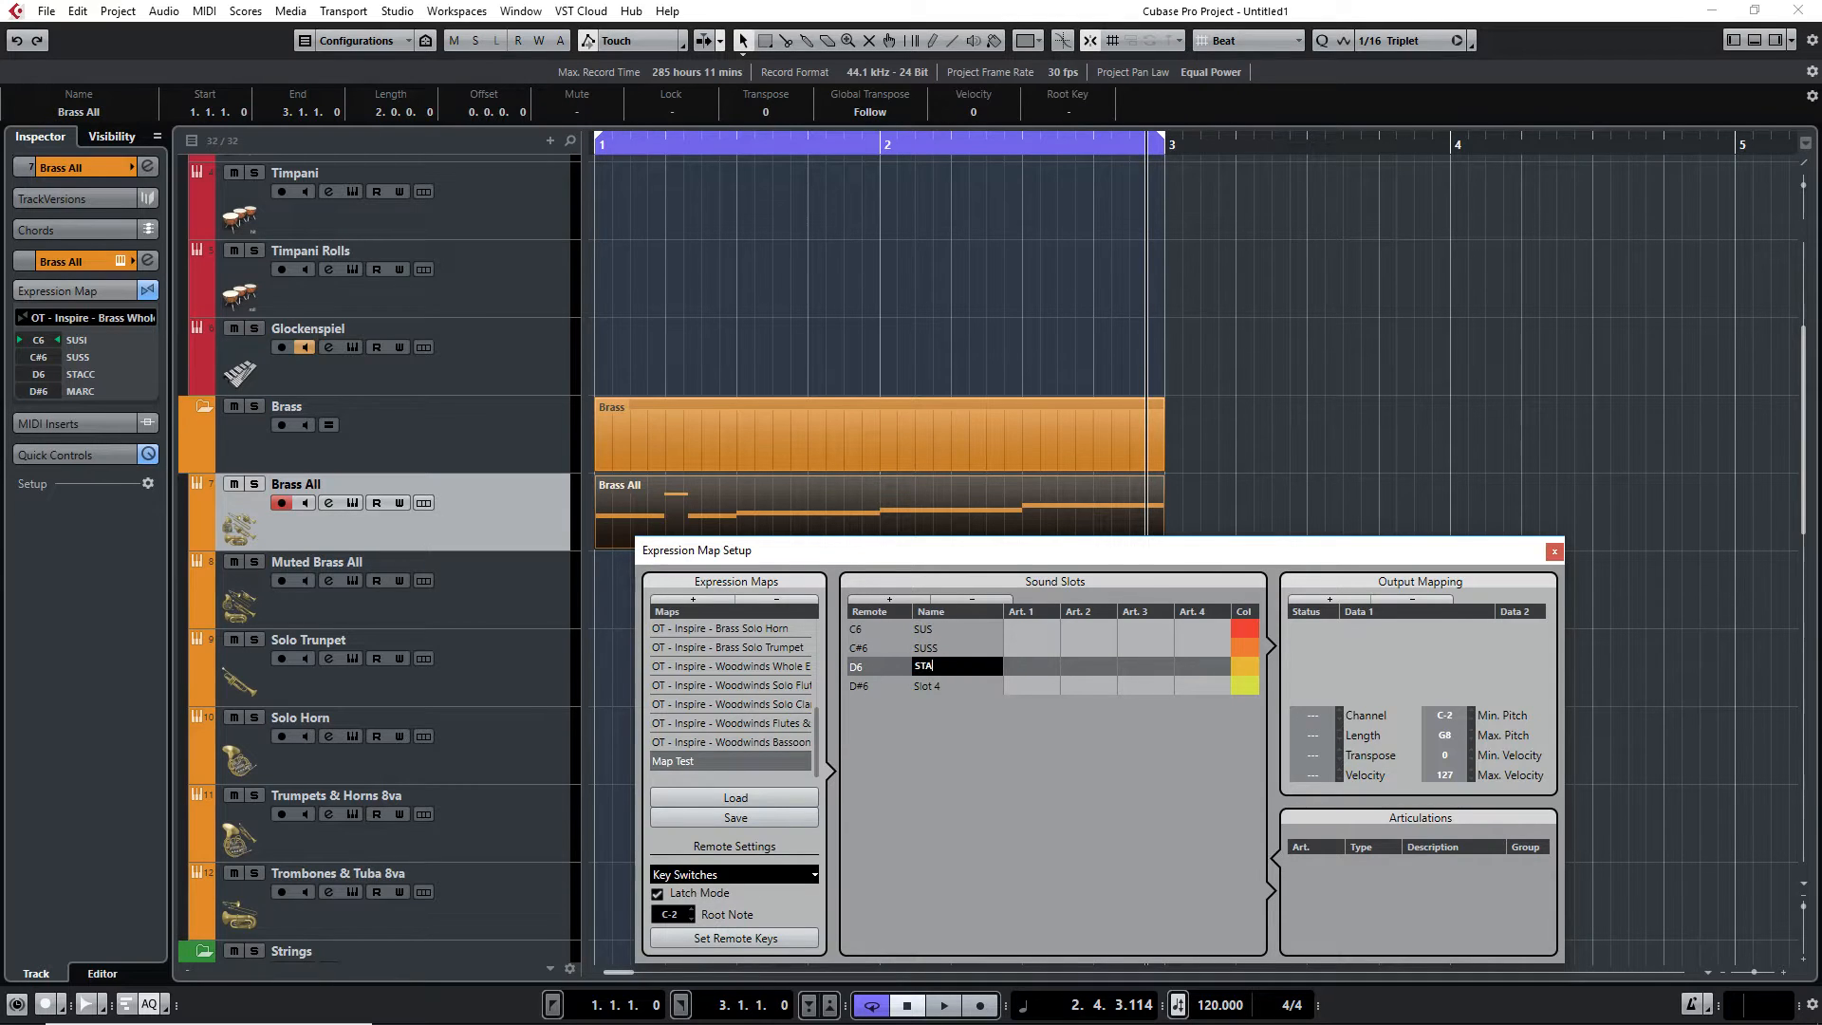
double_click(938, 686)
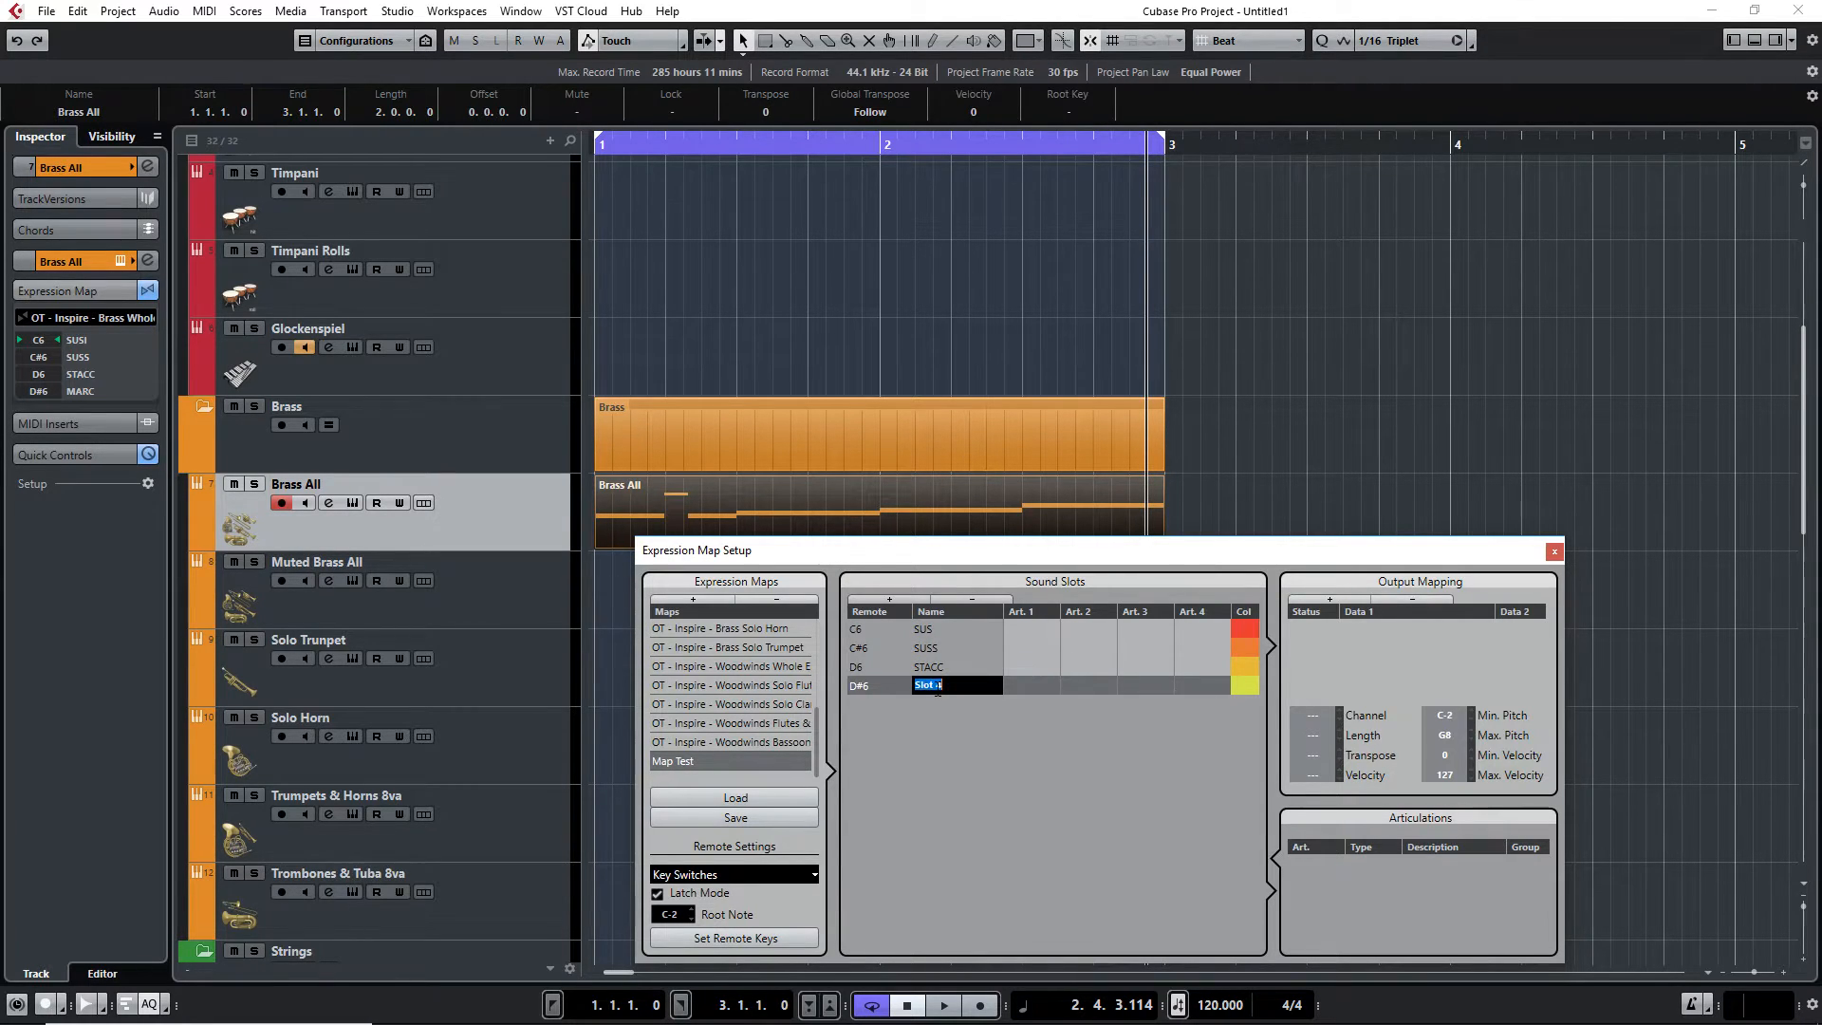
type("MARC")
key("Return")
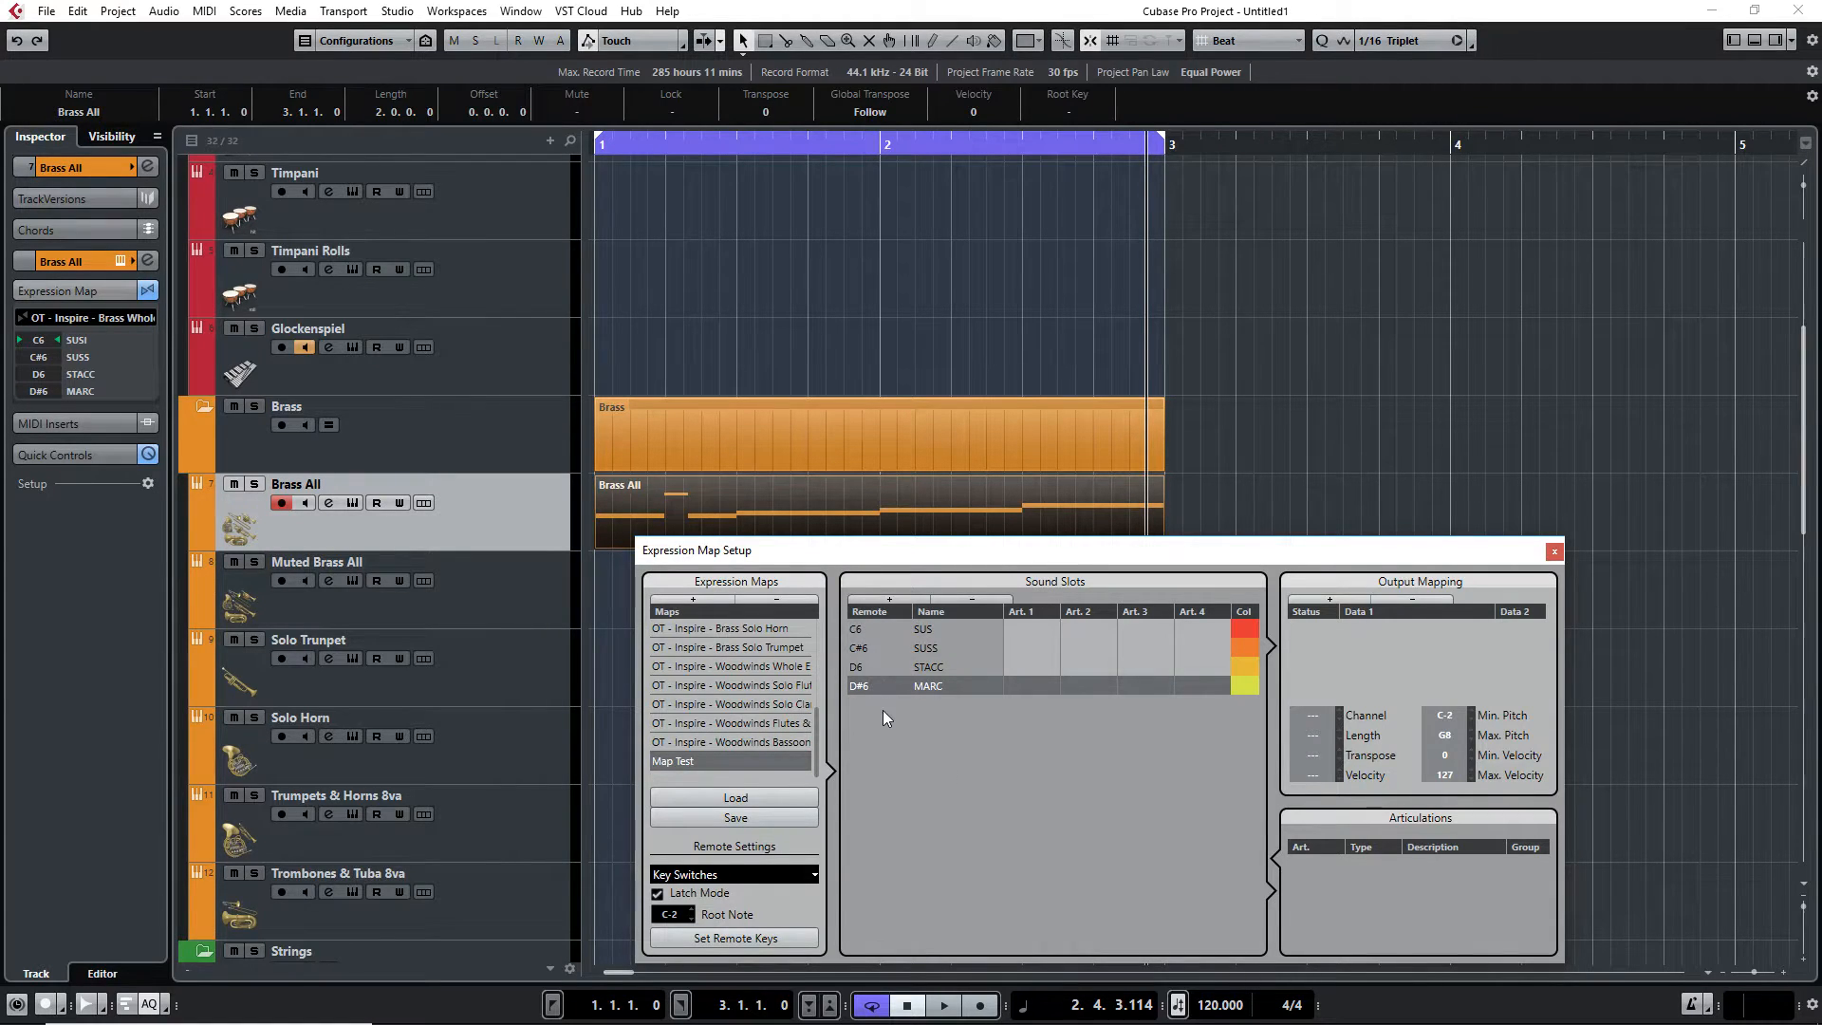
Add a Note-On output mapping to the SUS slot and set its note to C6
left_click(944, 629)
left_click(938, 647)
left_click(939, 667)
left_click(963, 685)
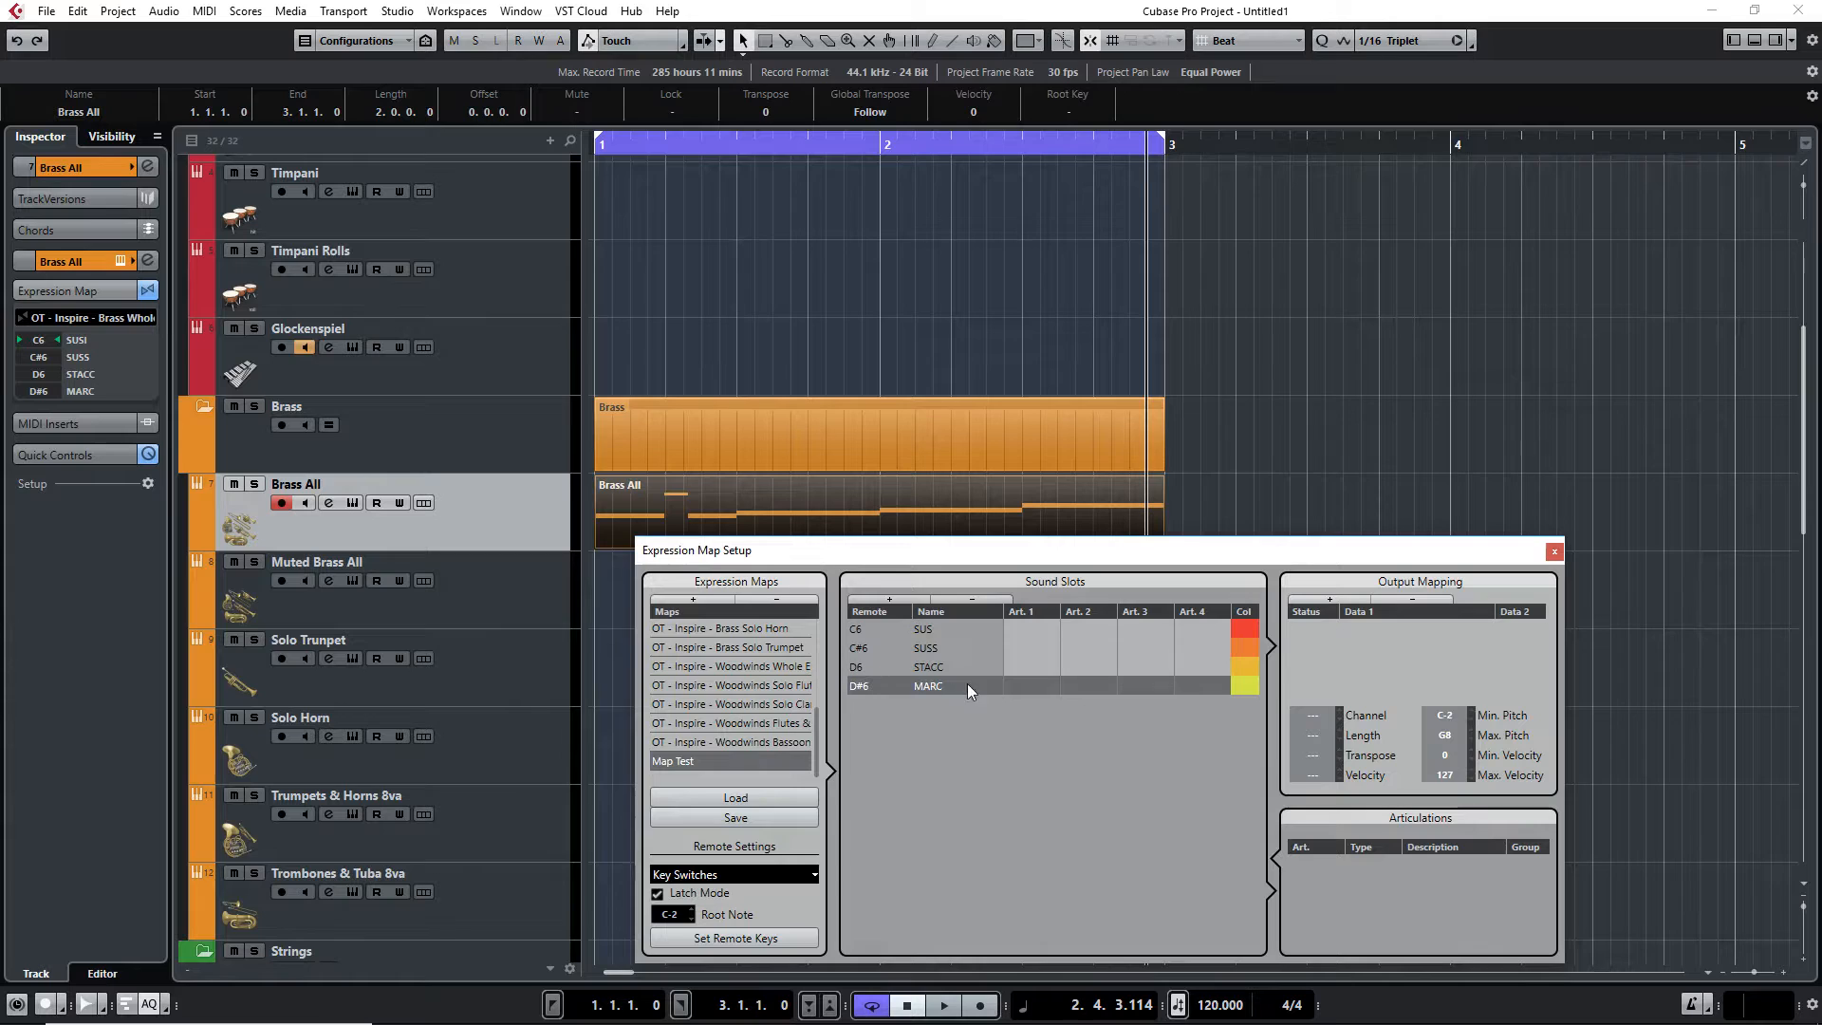
left_click(966, 630)
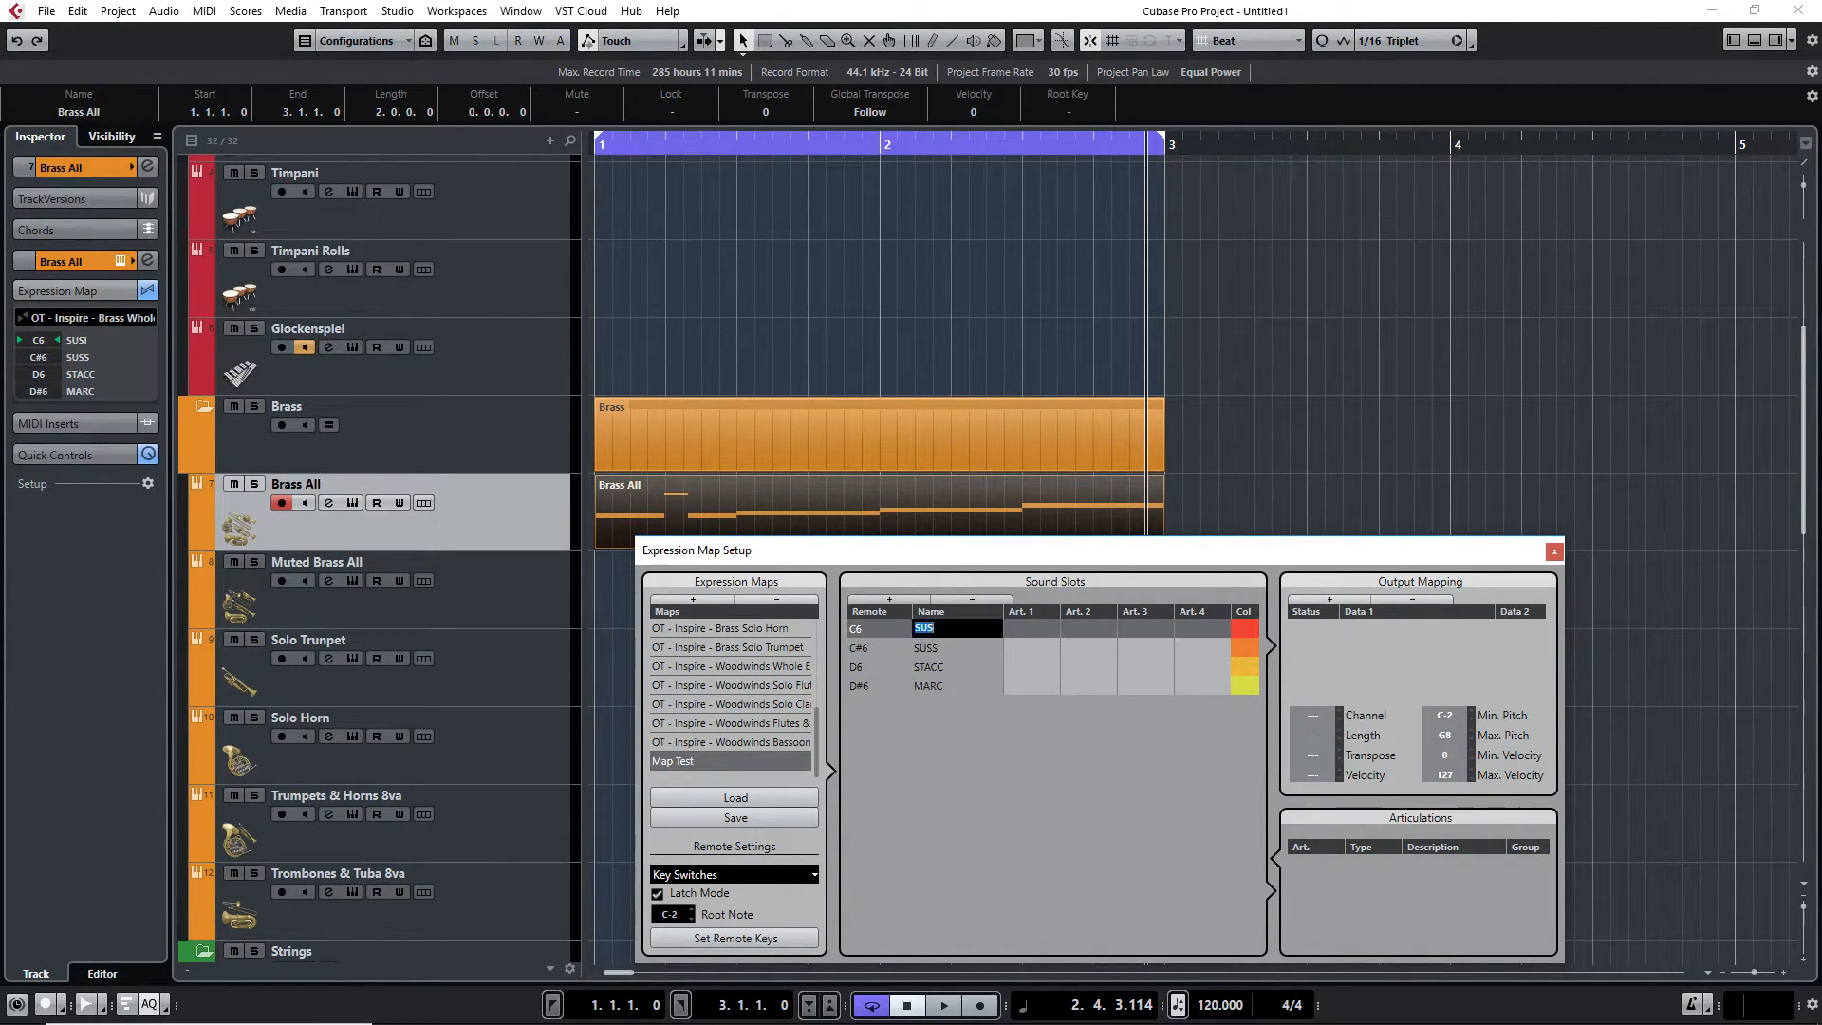
left_click(1118, 634)
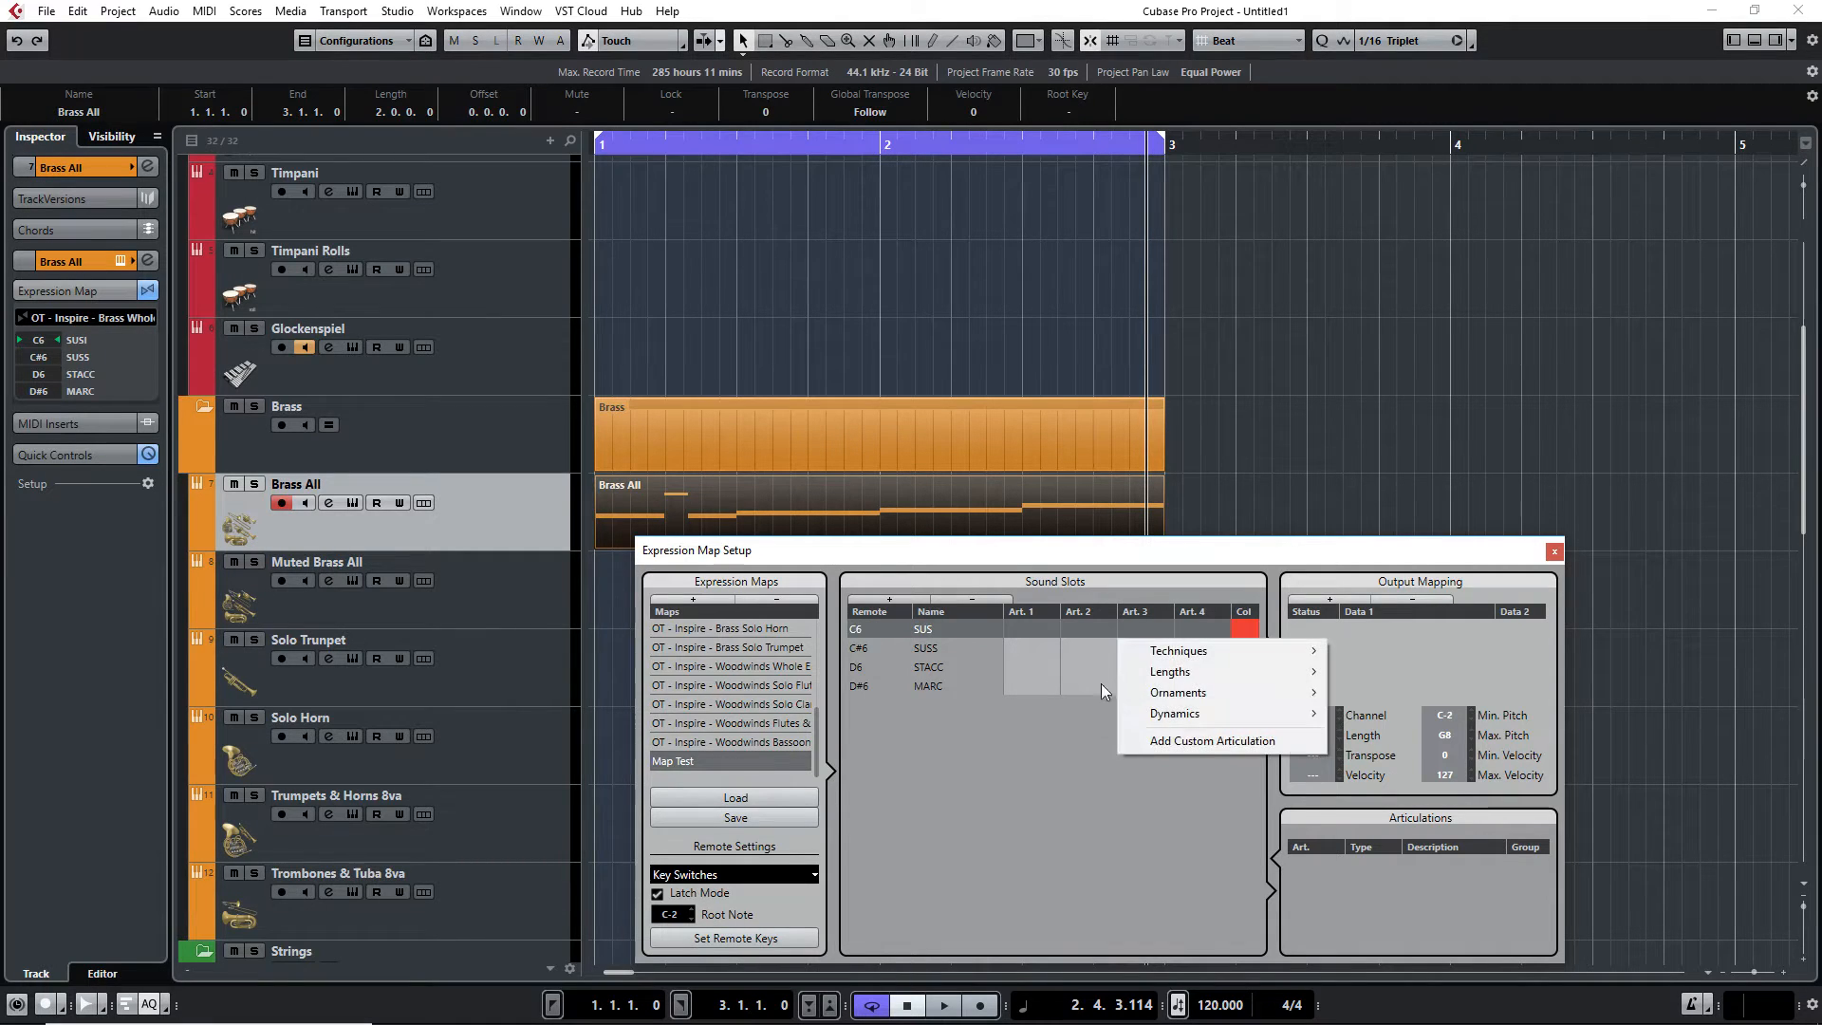
left_click(1338, 598)
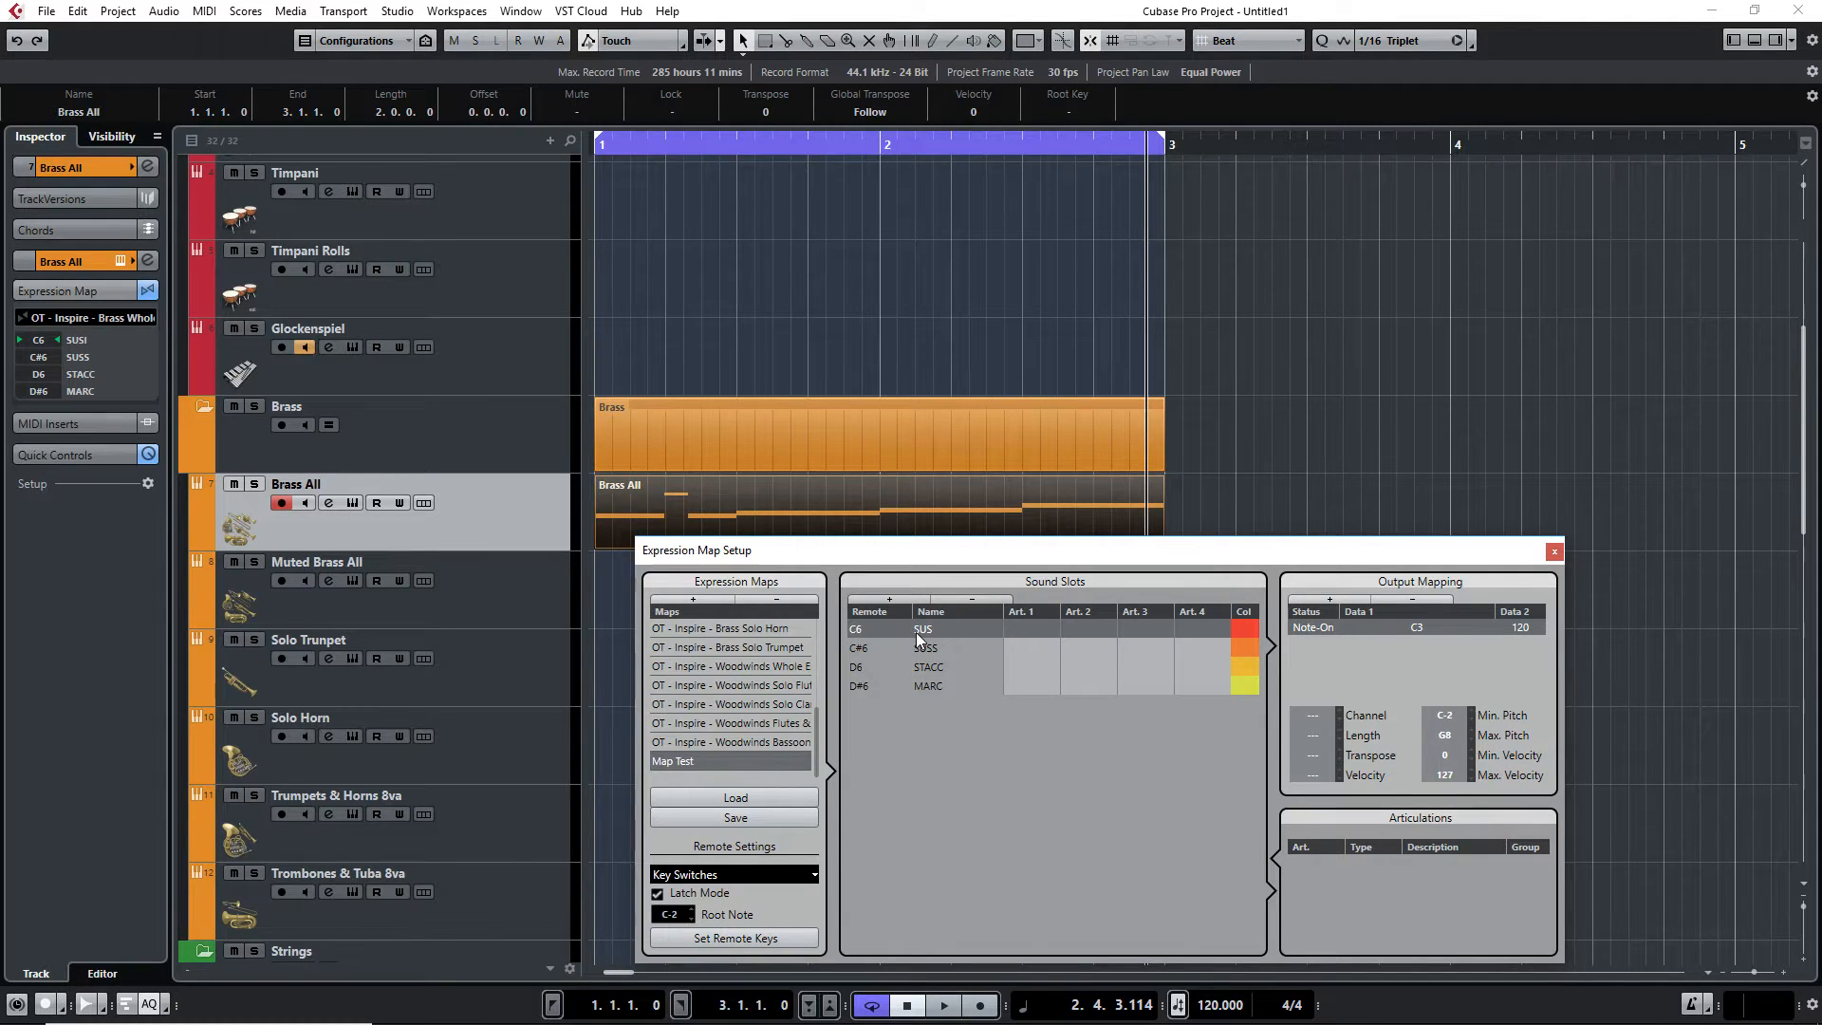
double_click(1418, 623)
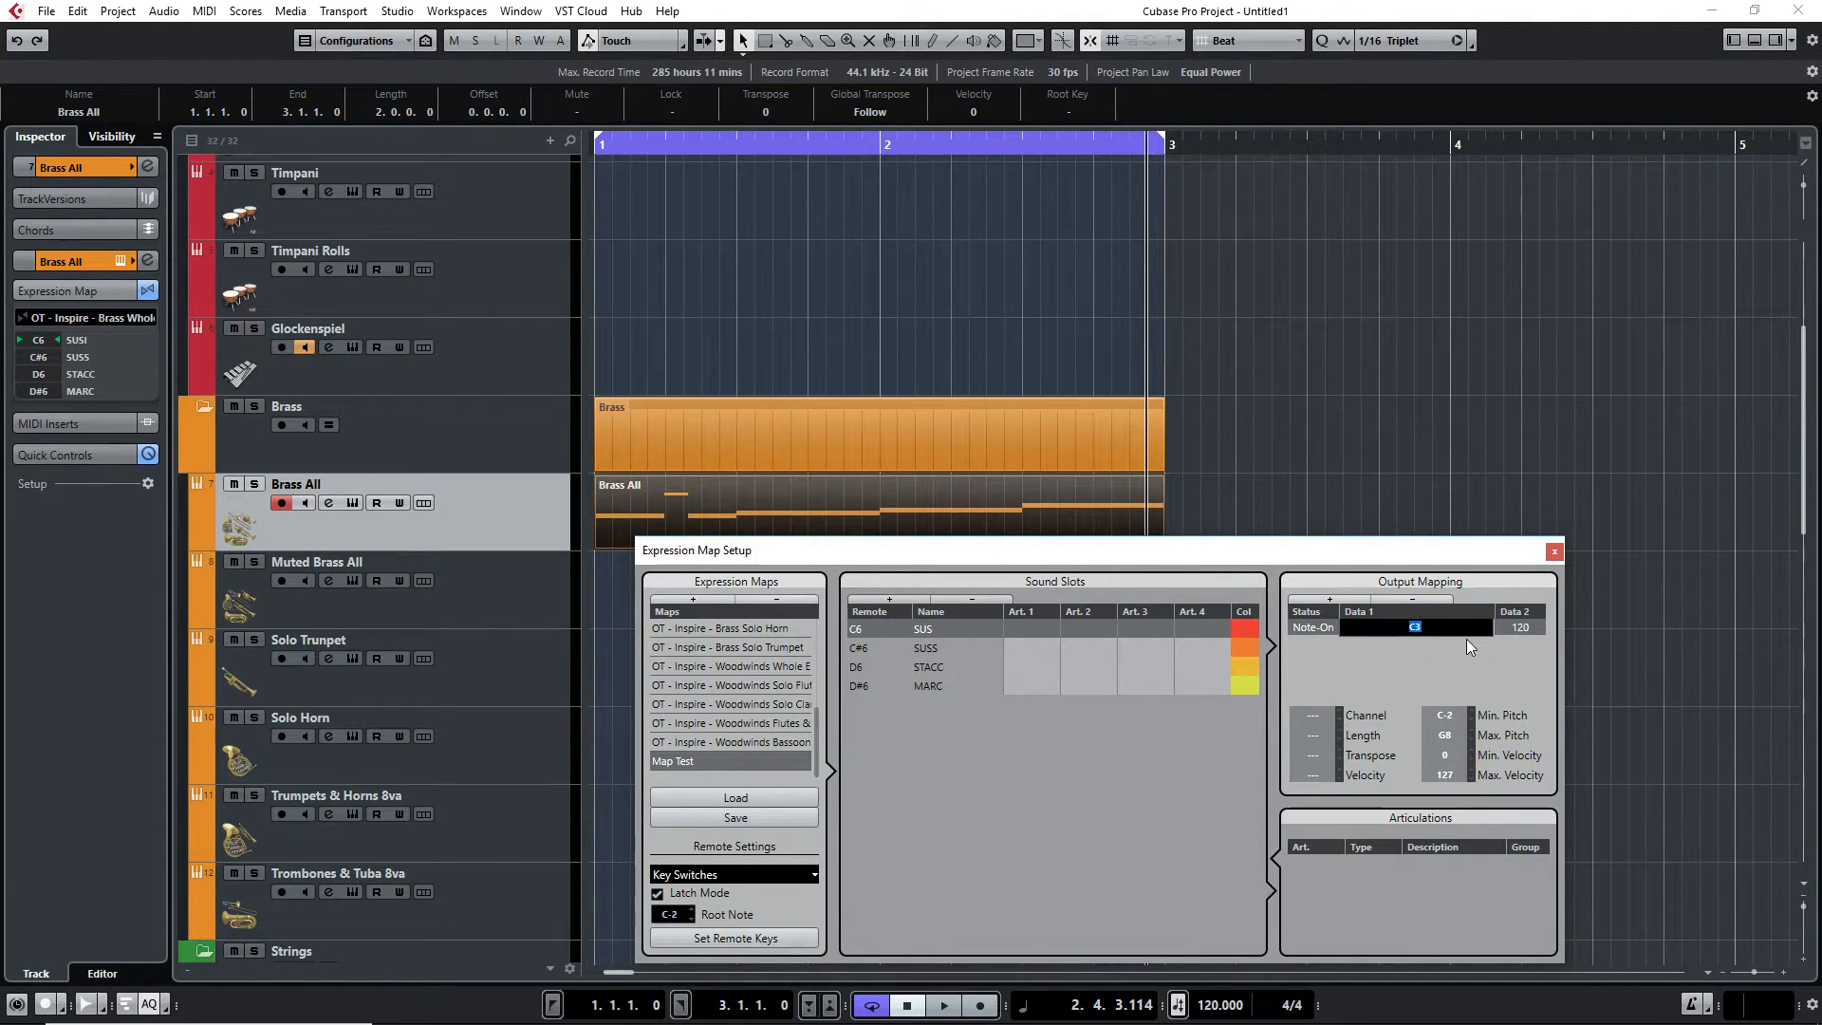
key("Return")
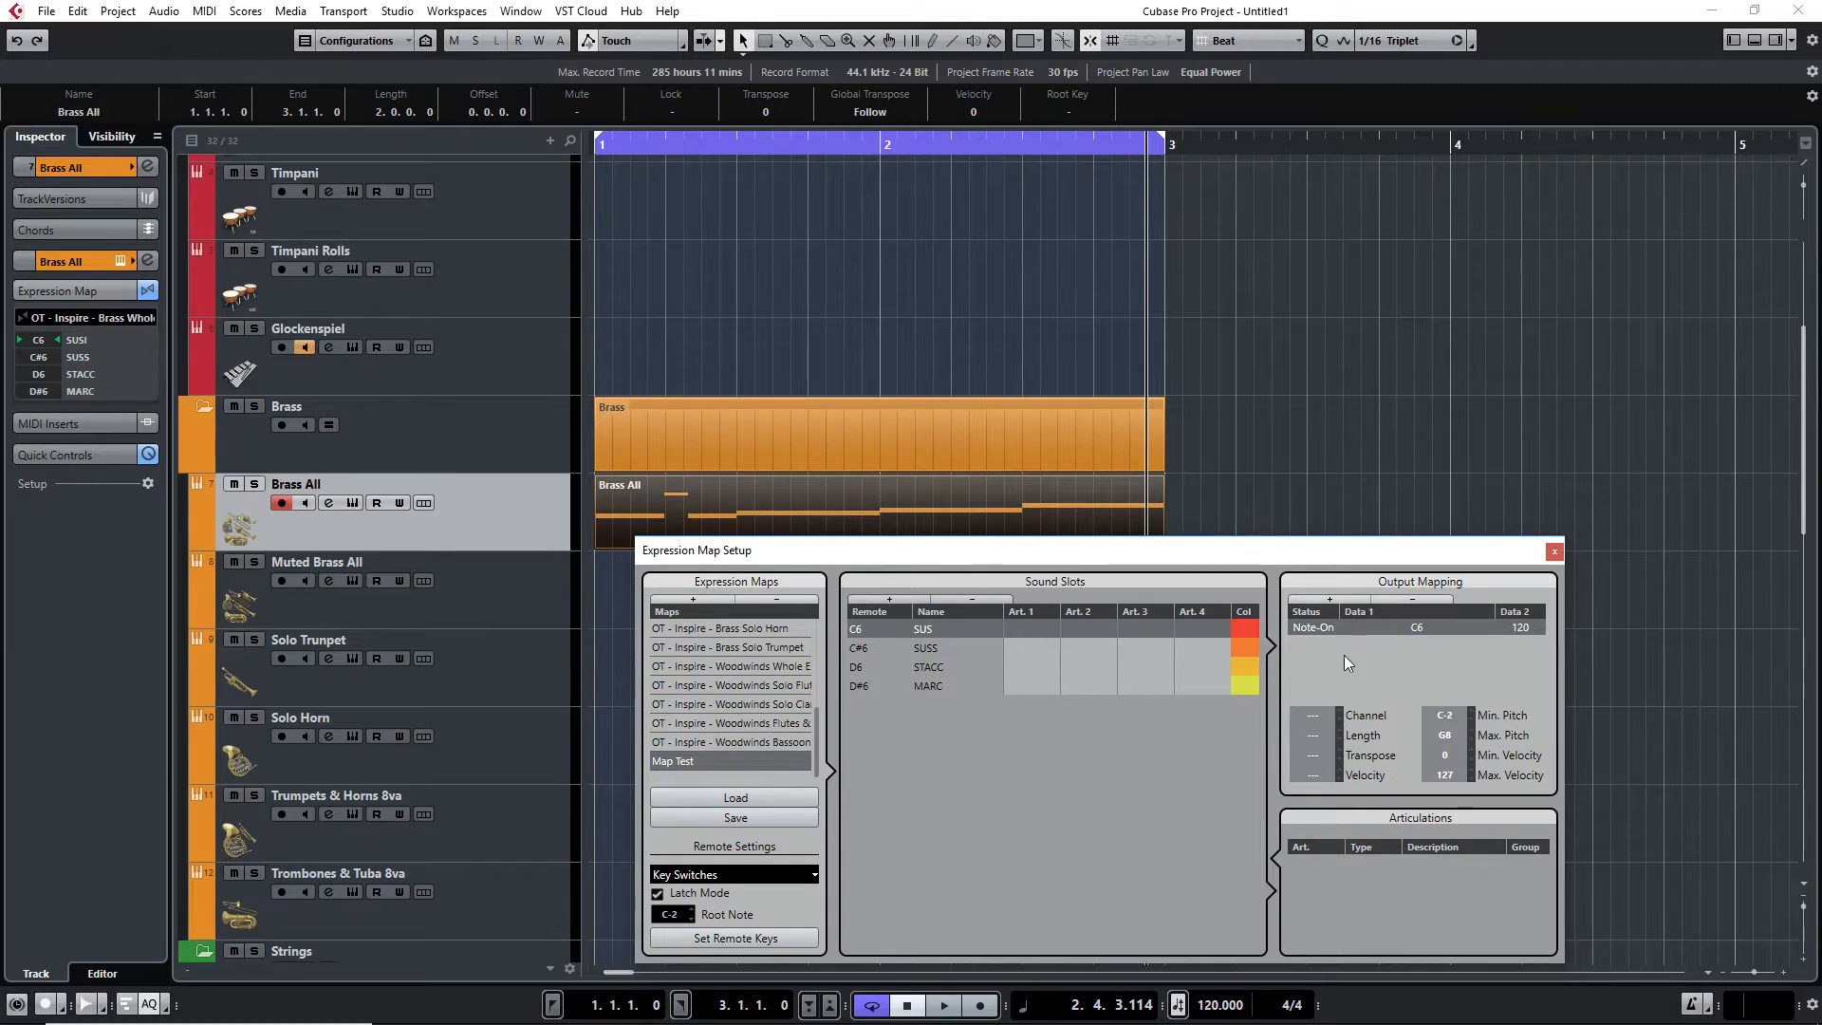
Add a Note-On output mapping to the SUSS slot with note C#6
left_click(897, 648)
left_click(1360, 602)
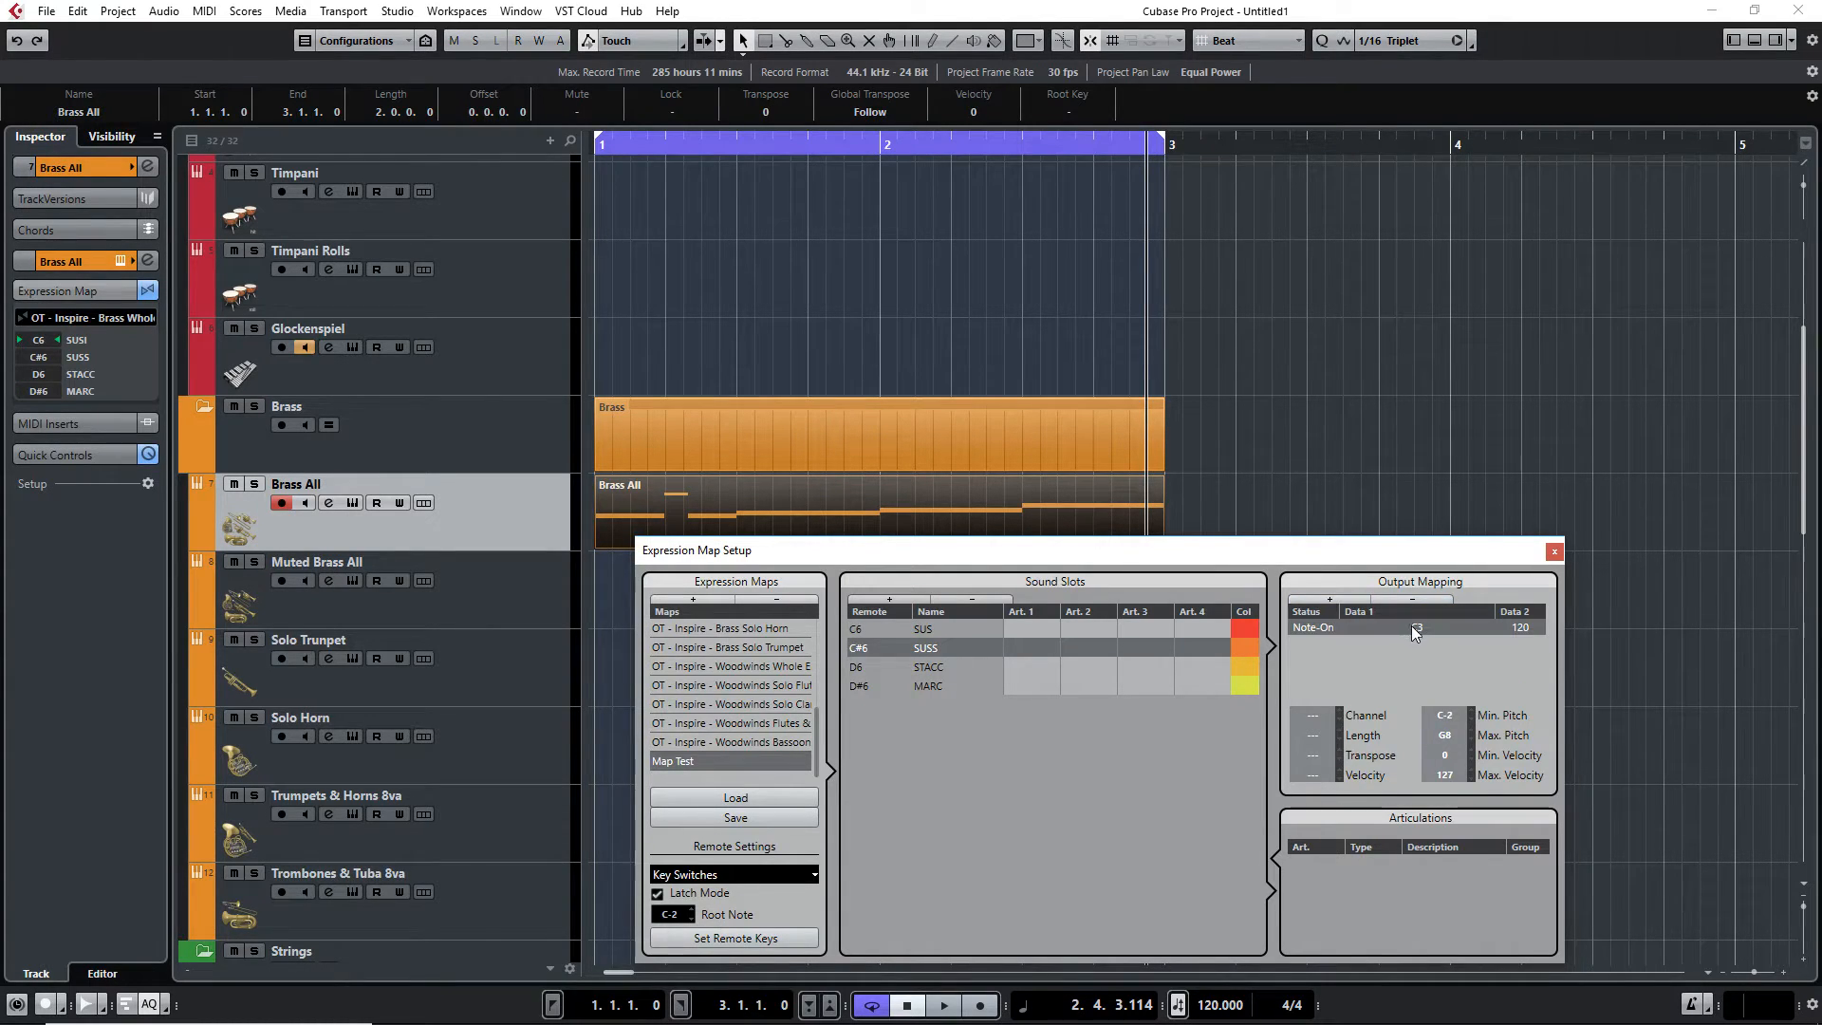
double_click(1411, 625)
type("C#6")
key("Return")
Add a Note-On output mapping to the STACC slot with note D6
left_click(866, 668)
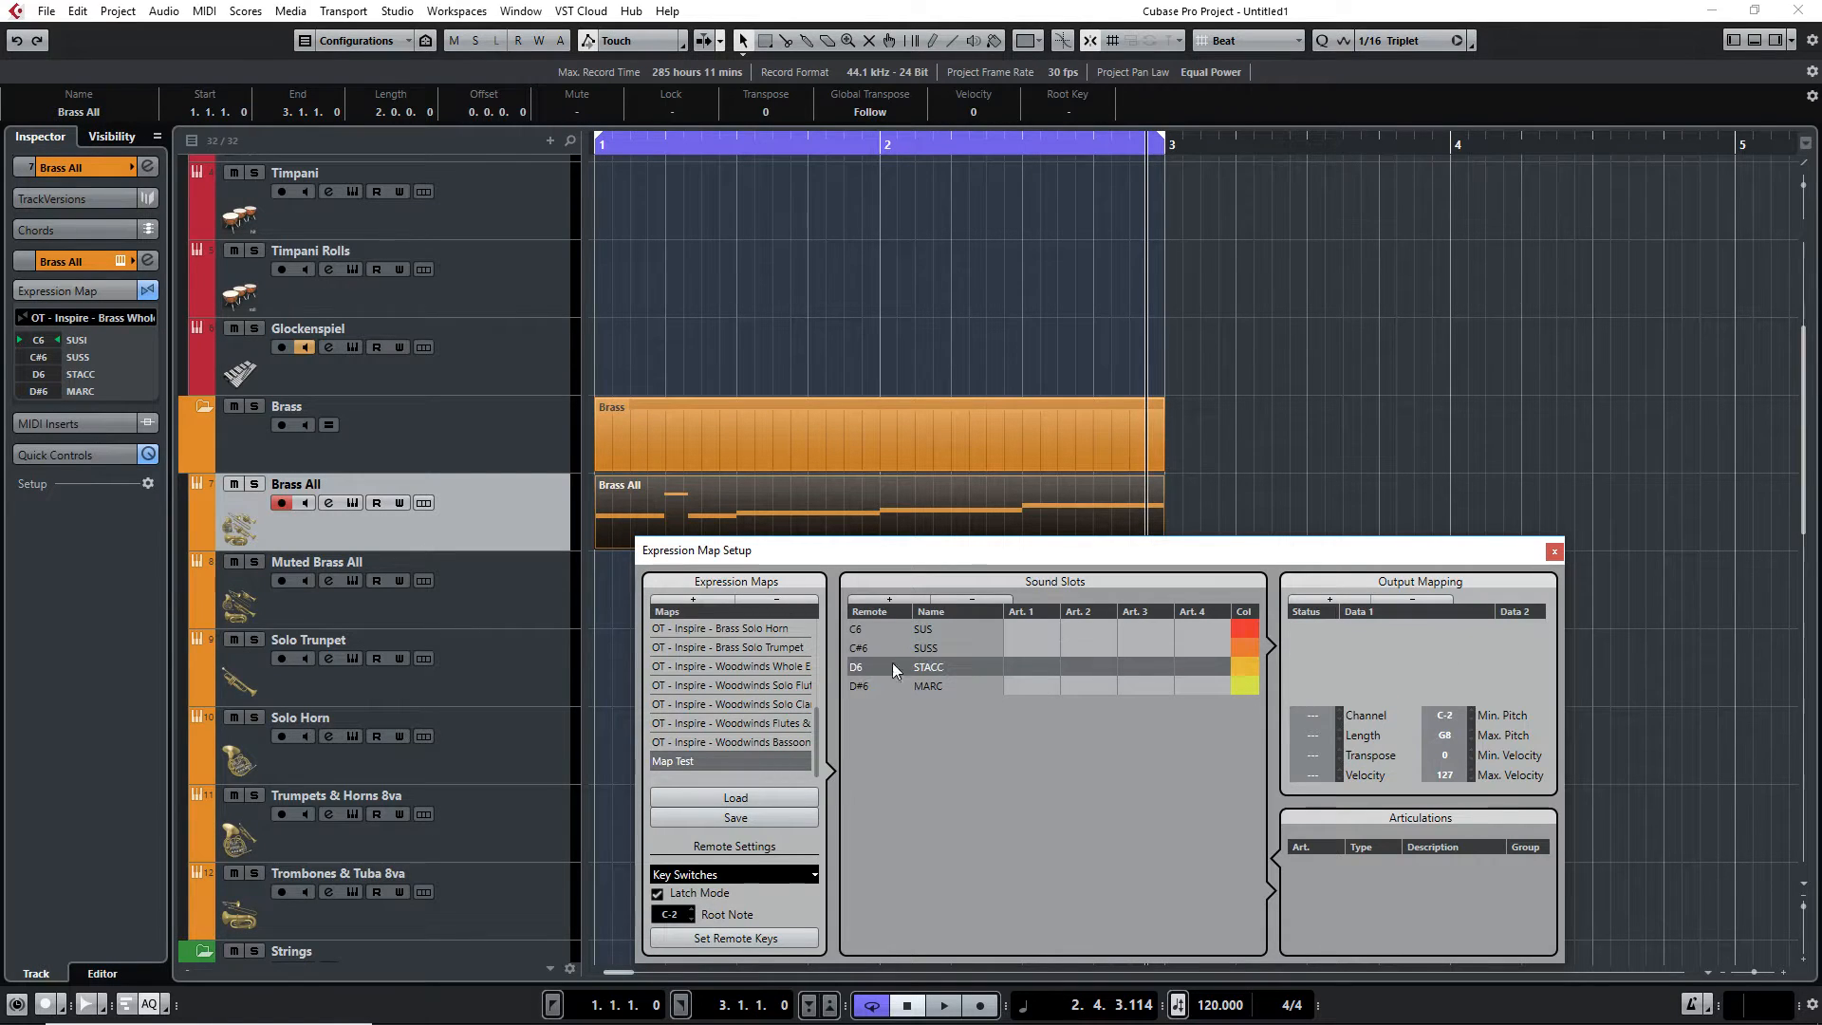
left_click(1343, 602)
double_click(1416, 626)
type("D6")
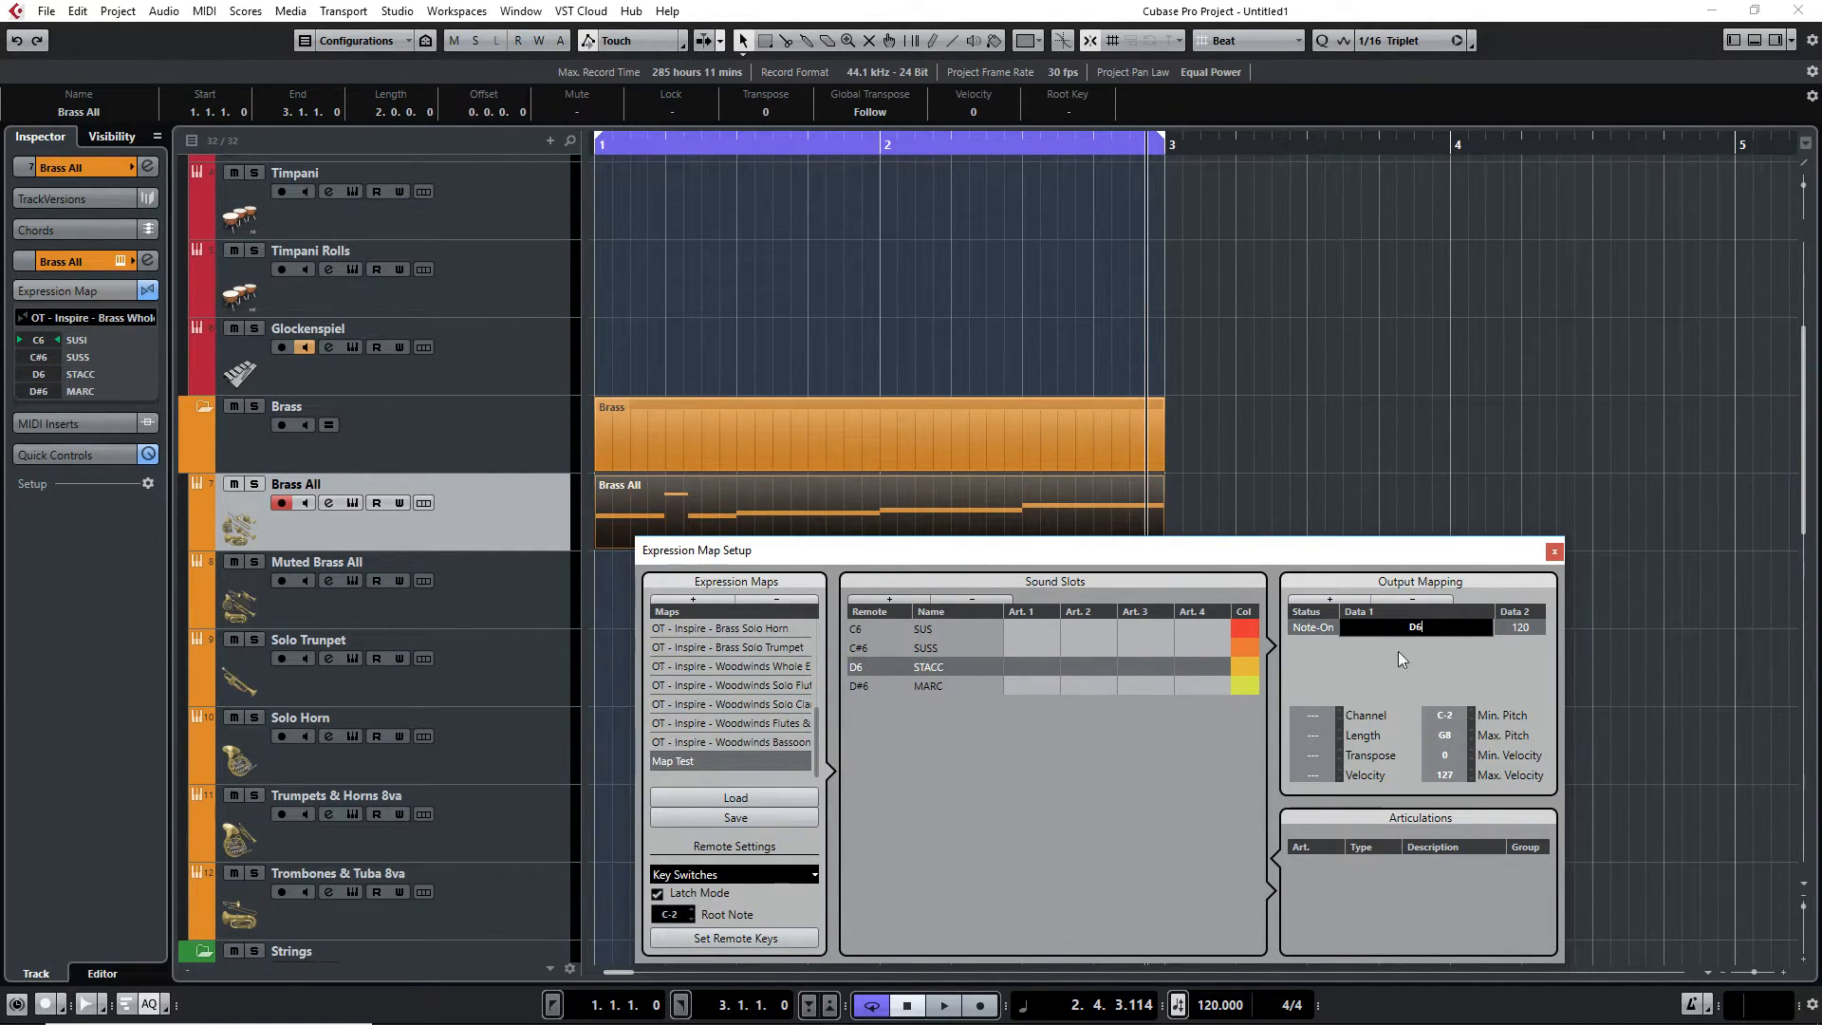
key("Return")
Add a Note-On output mapping to the MARC slot with note D#6
left_click(858, 685)
left_click(1352, 602)
double_click(1393, 627)
type("D#6")
key("Return")
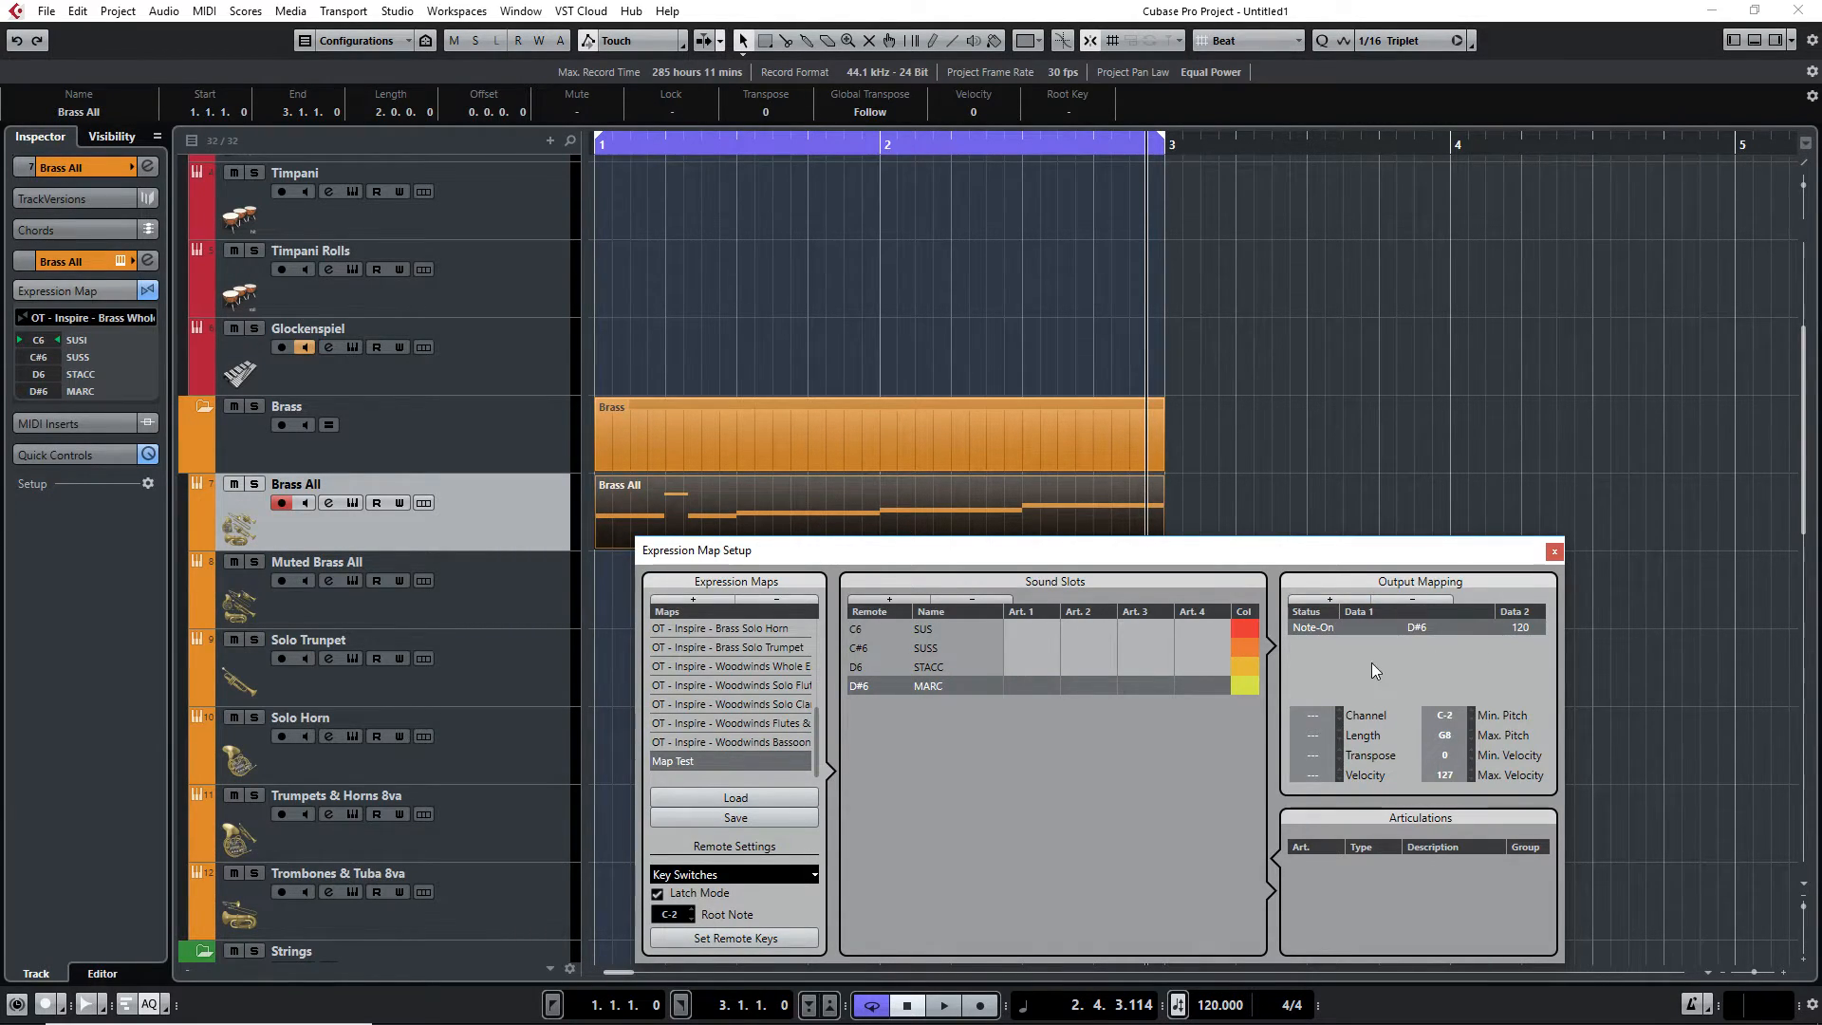
left_click(949, 626)
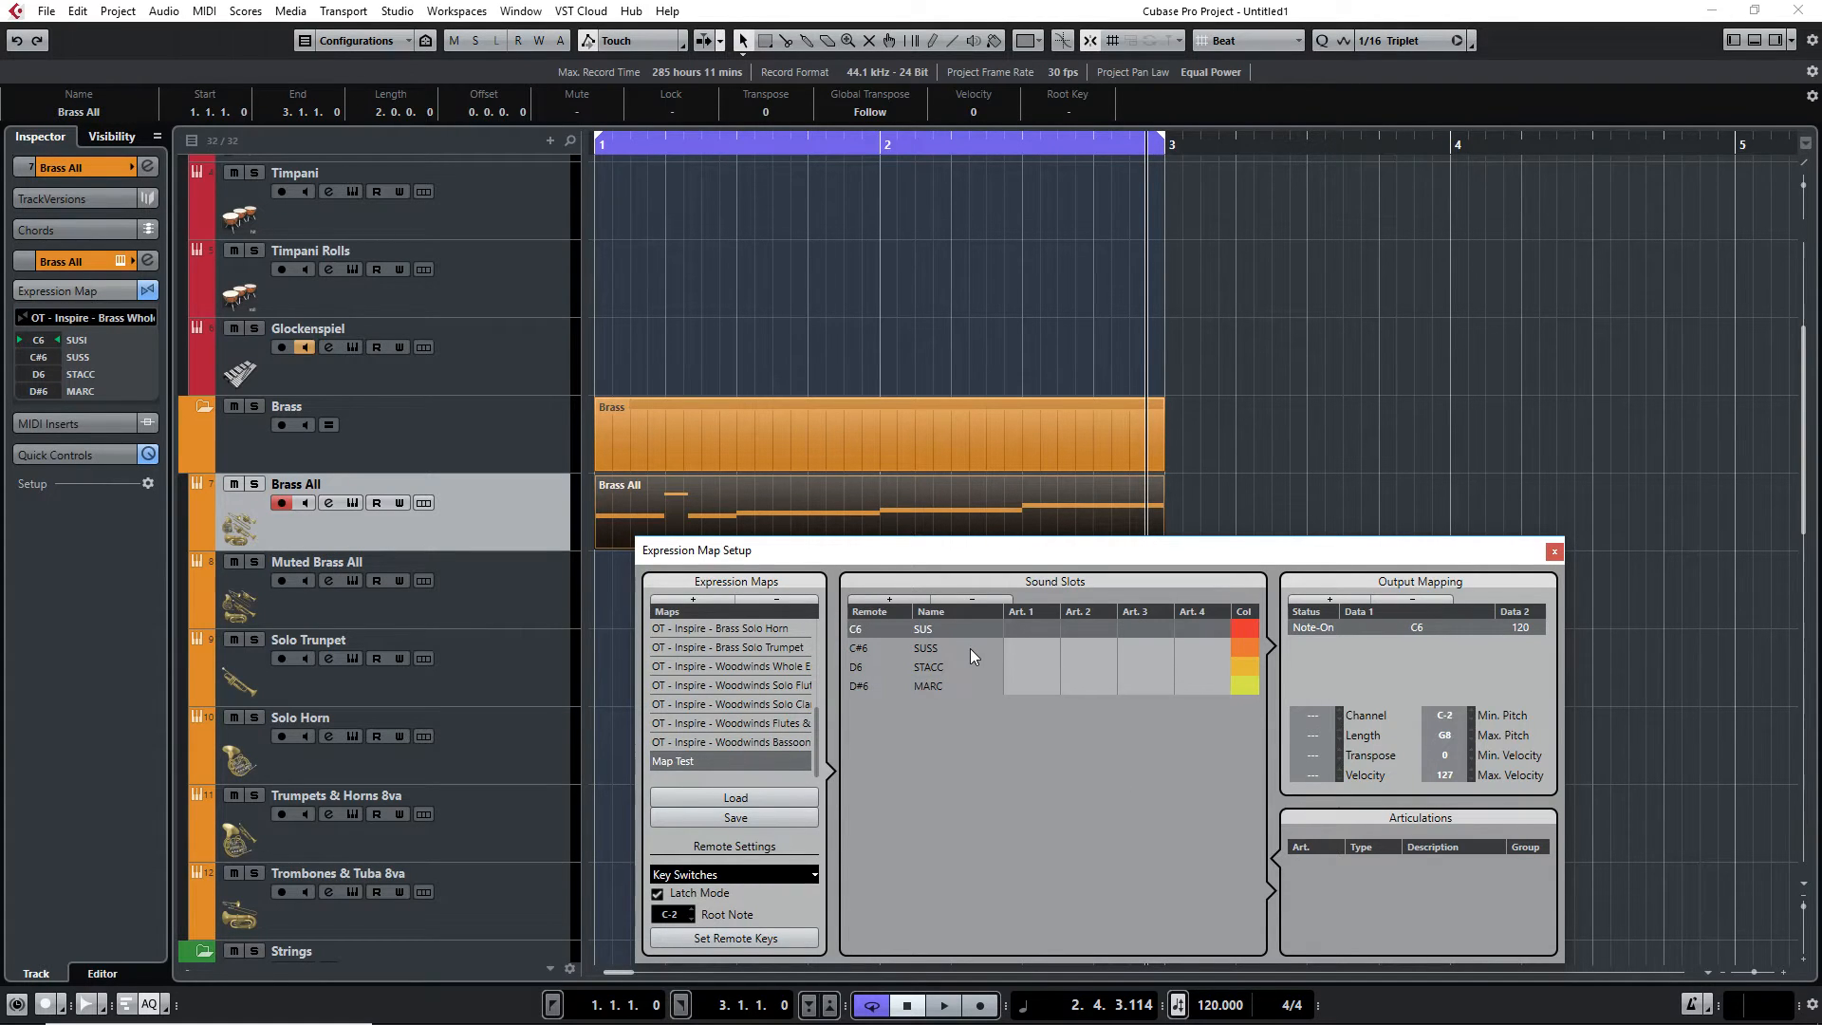
left_click_drag(1044, 551, 1071, 509)
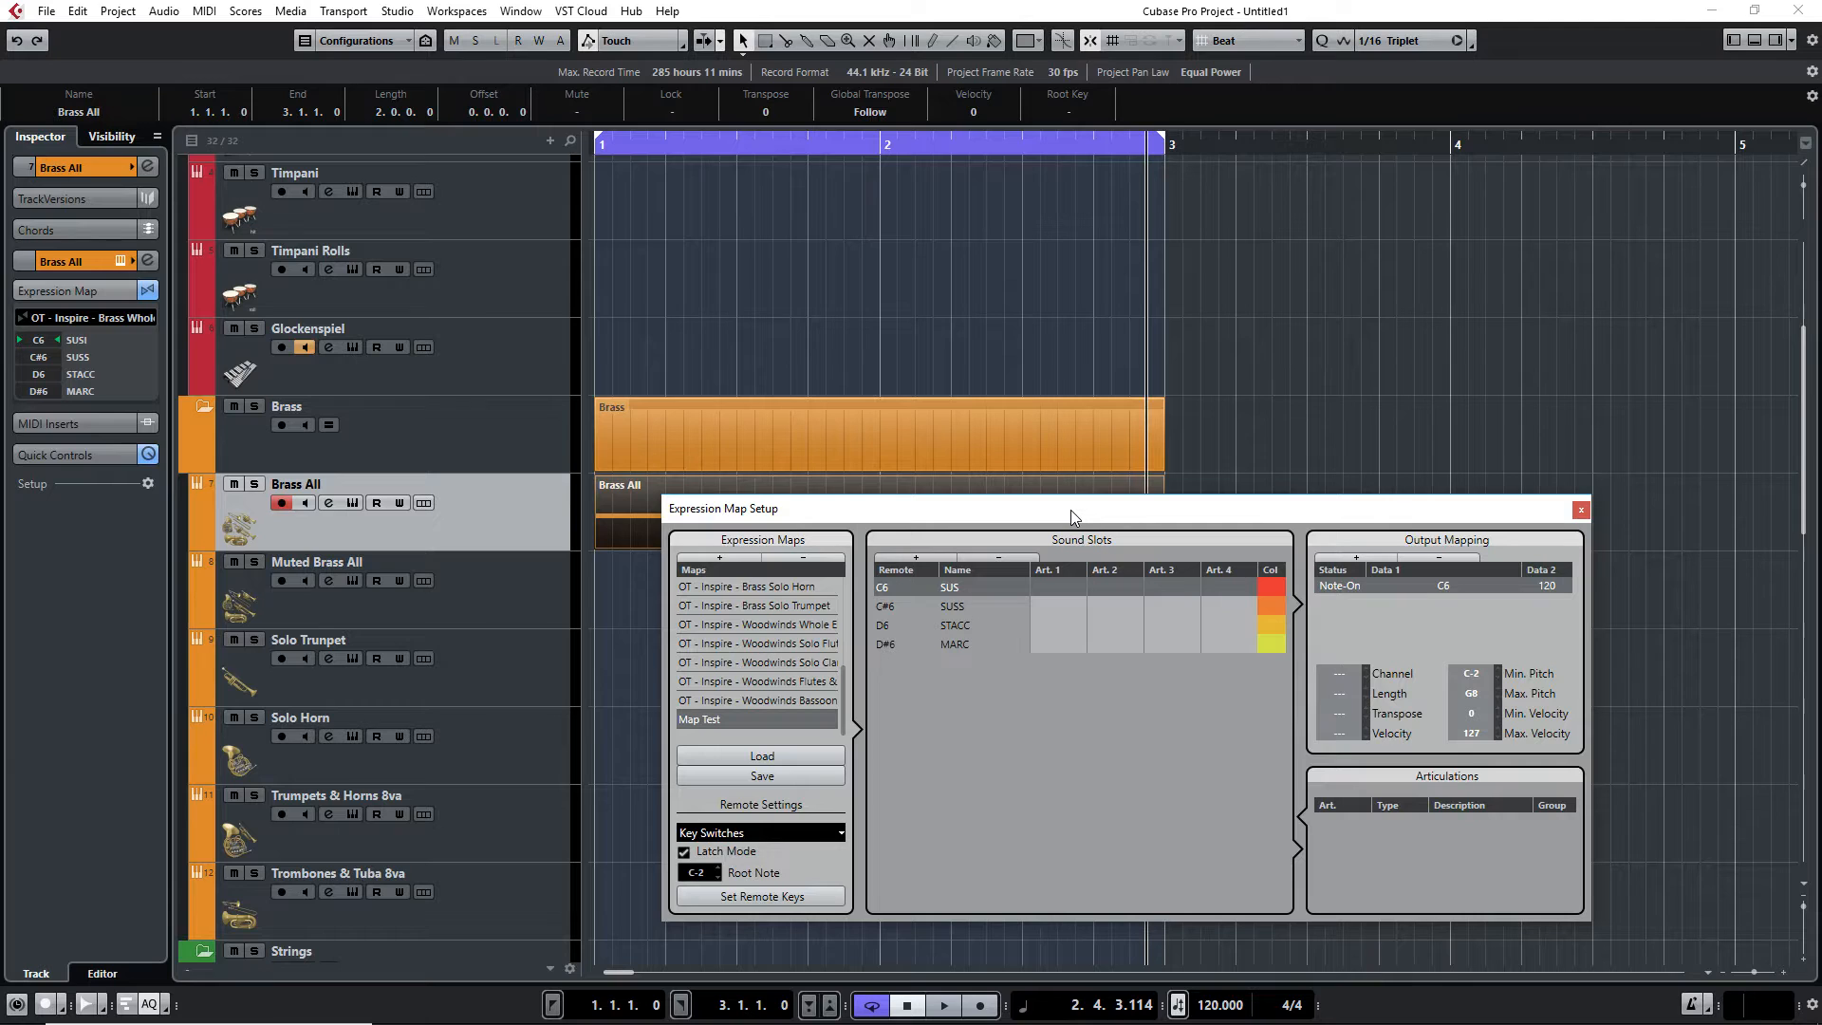
Open the Brass All part in the Key Editor and assign the Map Test expression map to the track
left_click_drag(1071, 510, 1069, 520)
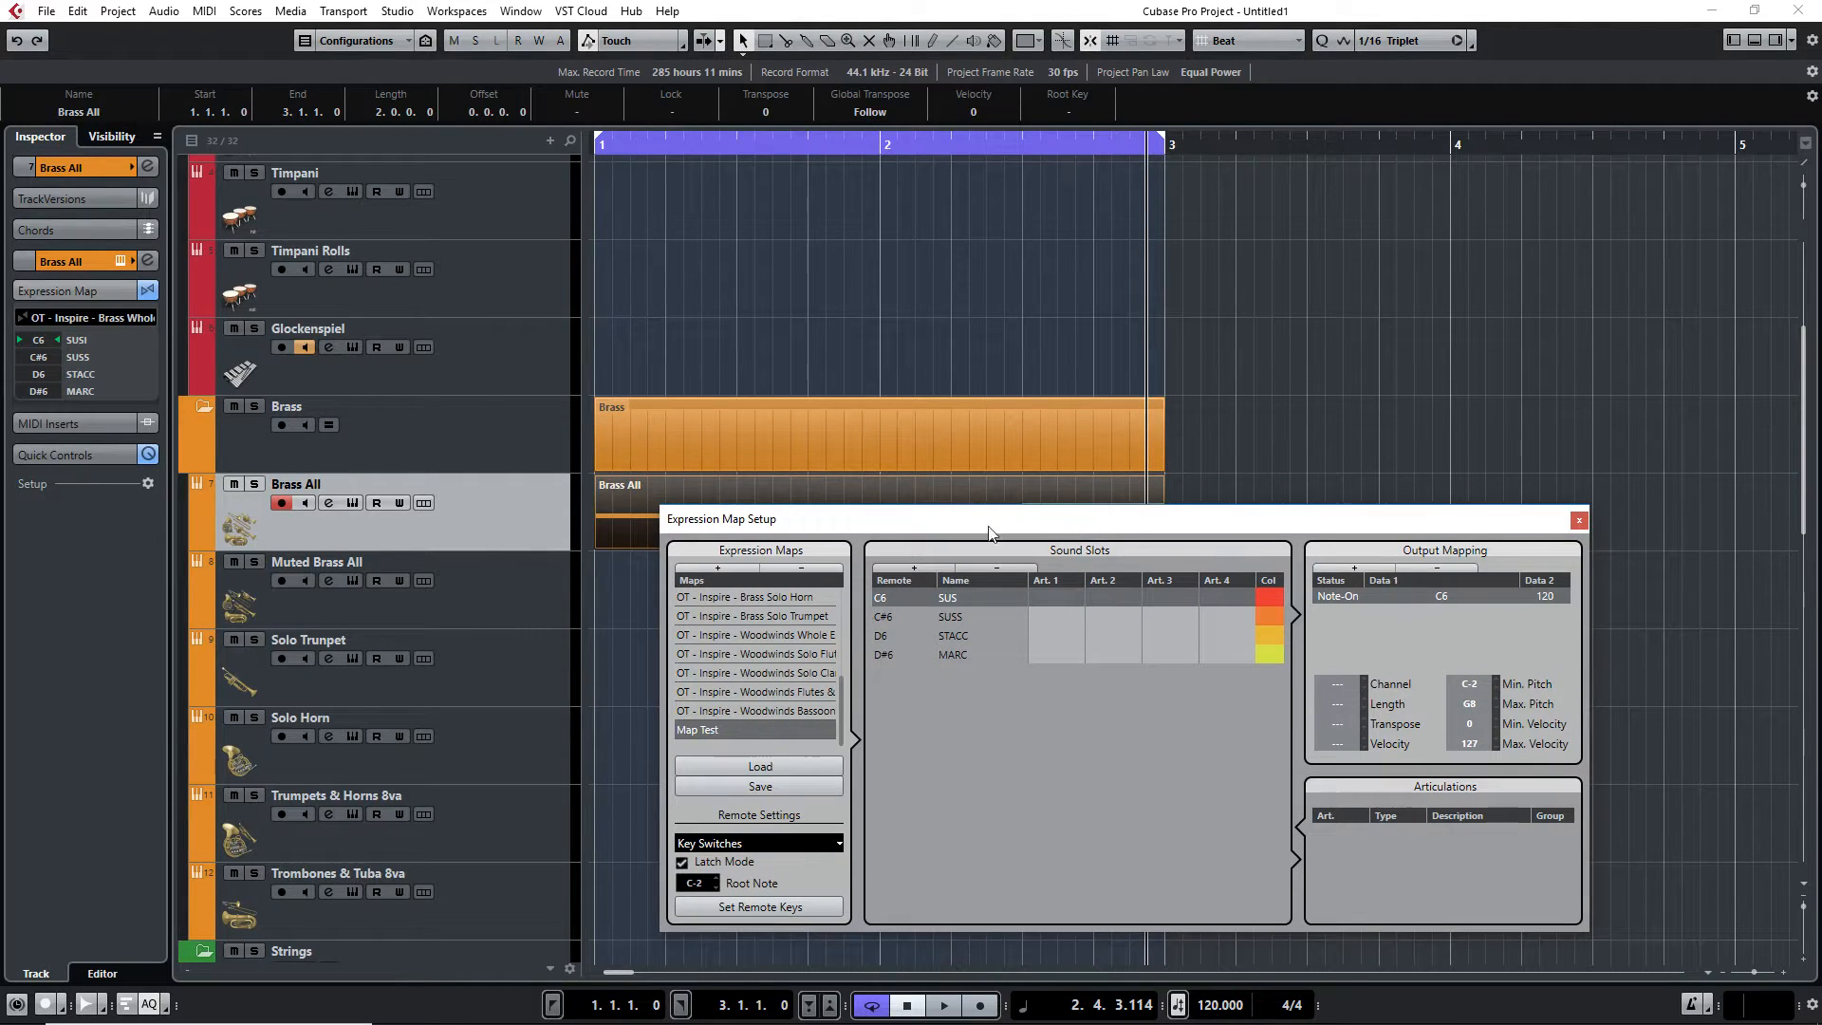
double_click(624, 498)
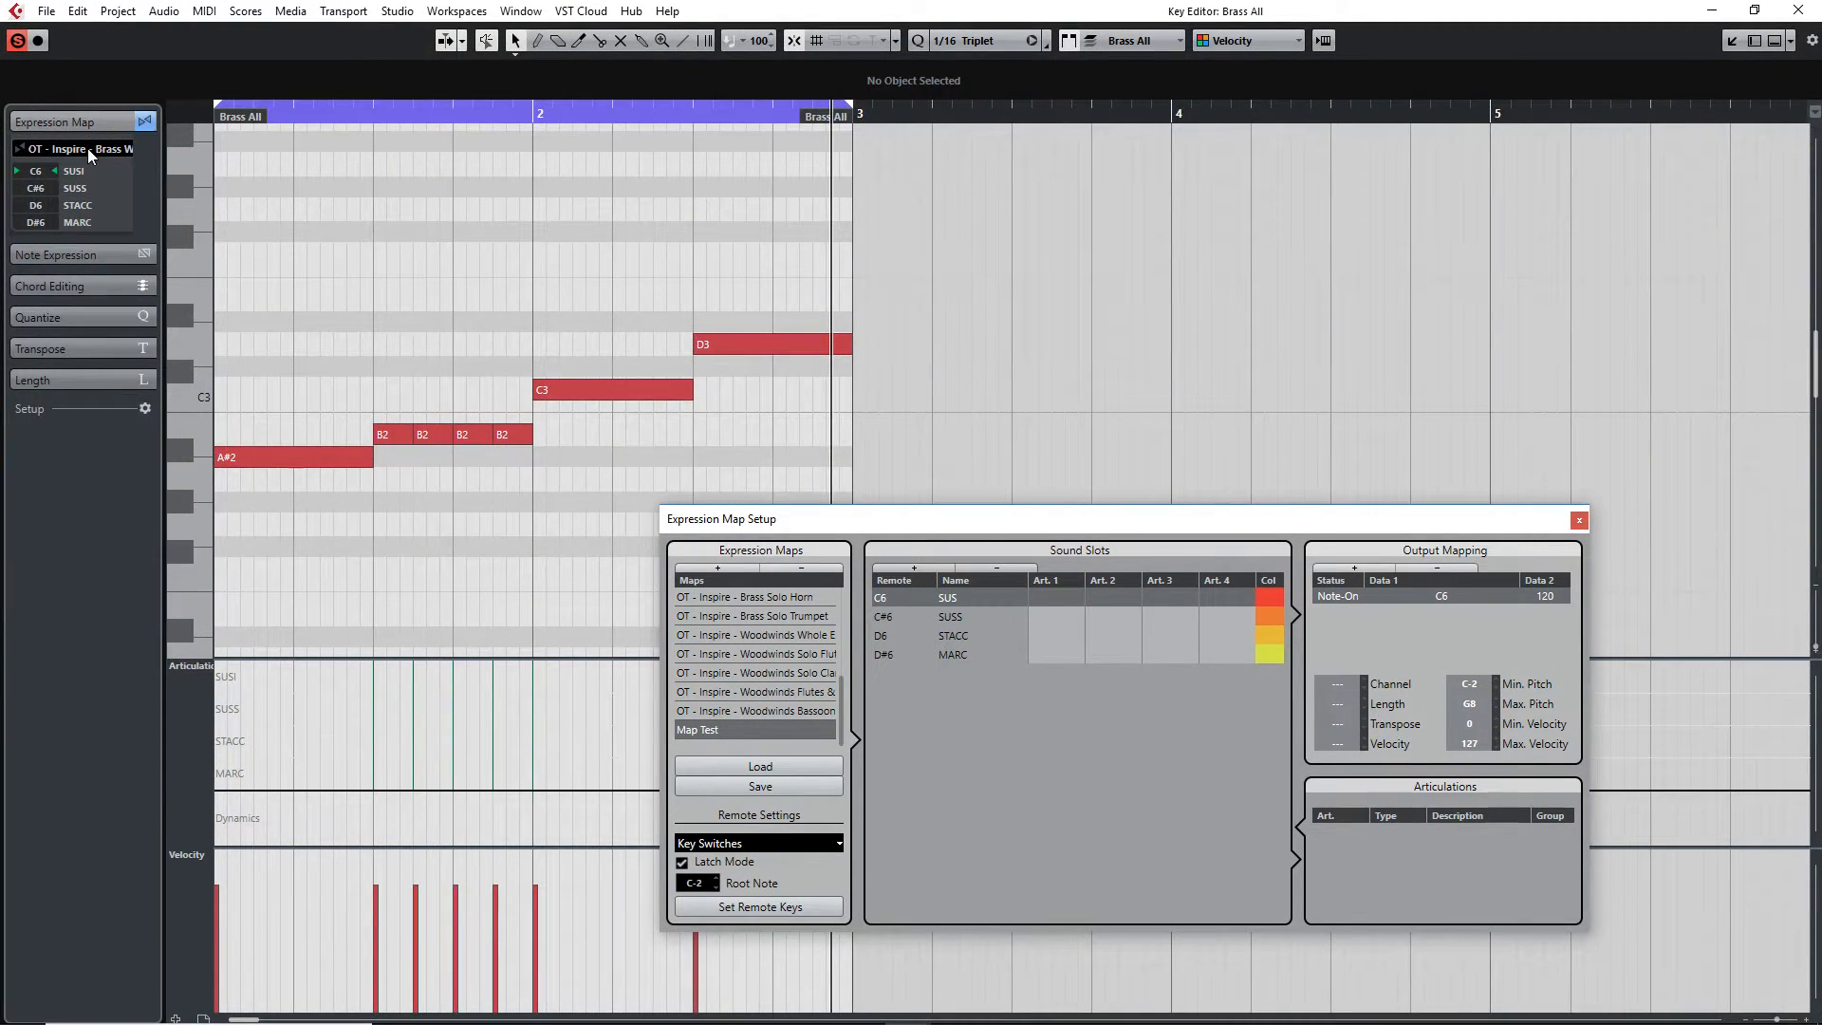
left_click(87, 148)
left_click(147, 545)
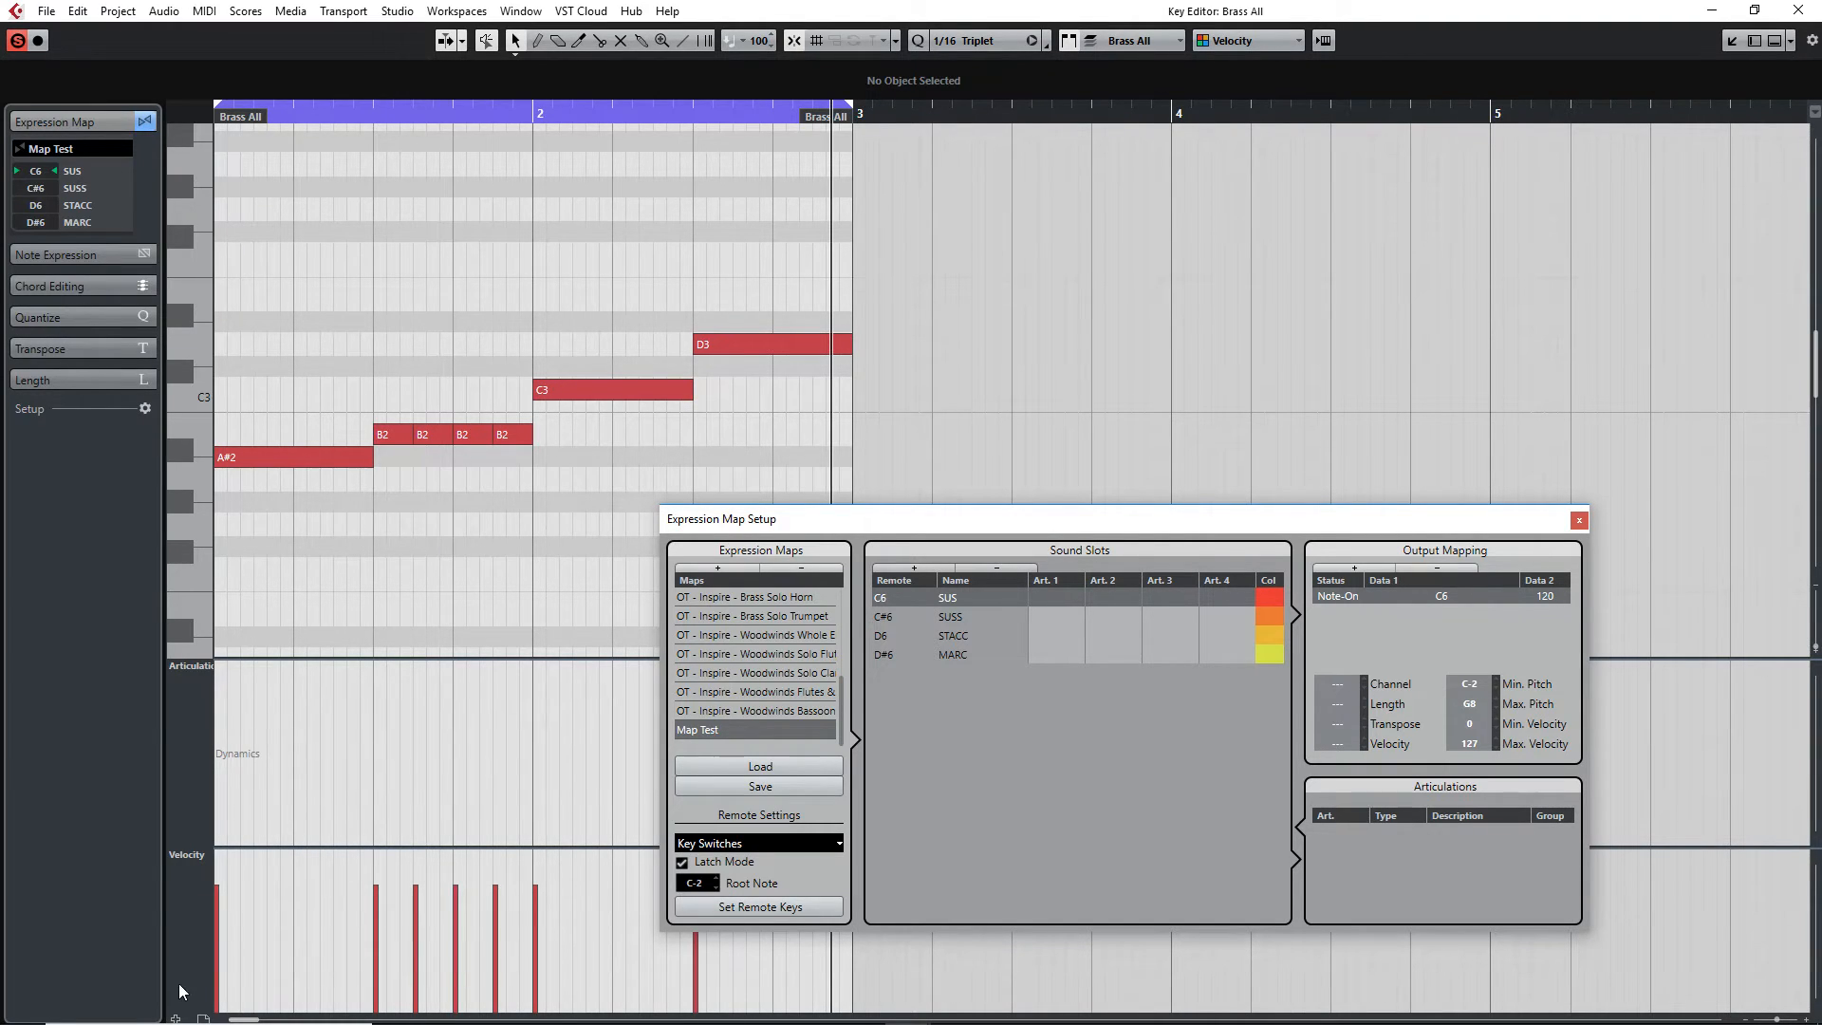
Review the controller lane options and the sound slots' output mappings in the Expression Map Setup
left_click(208, 669)
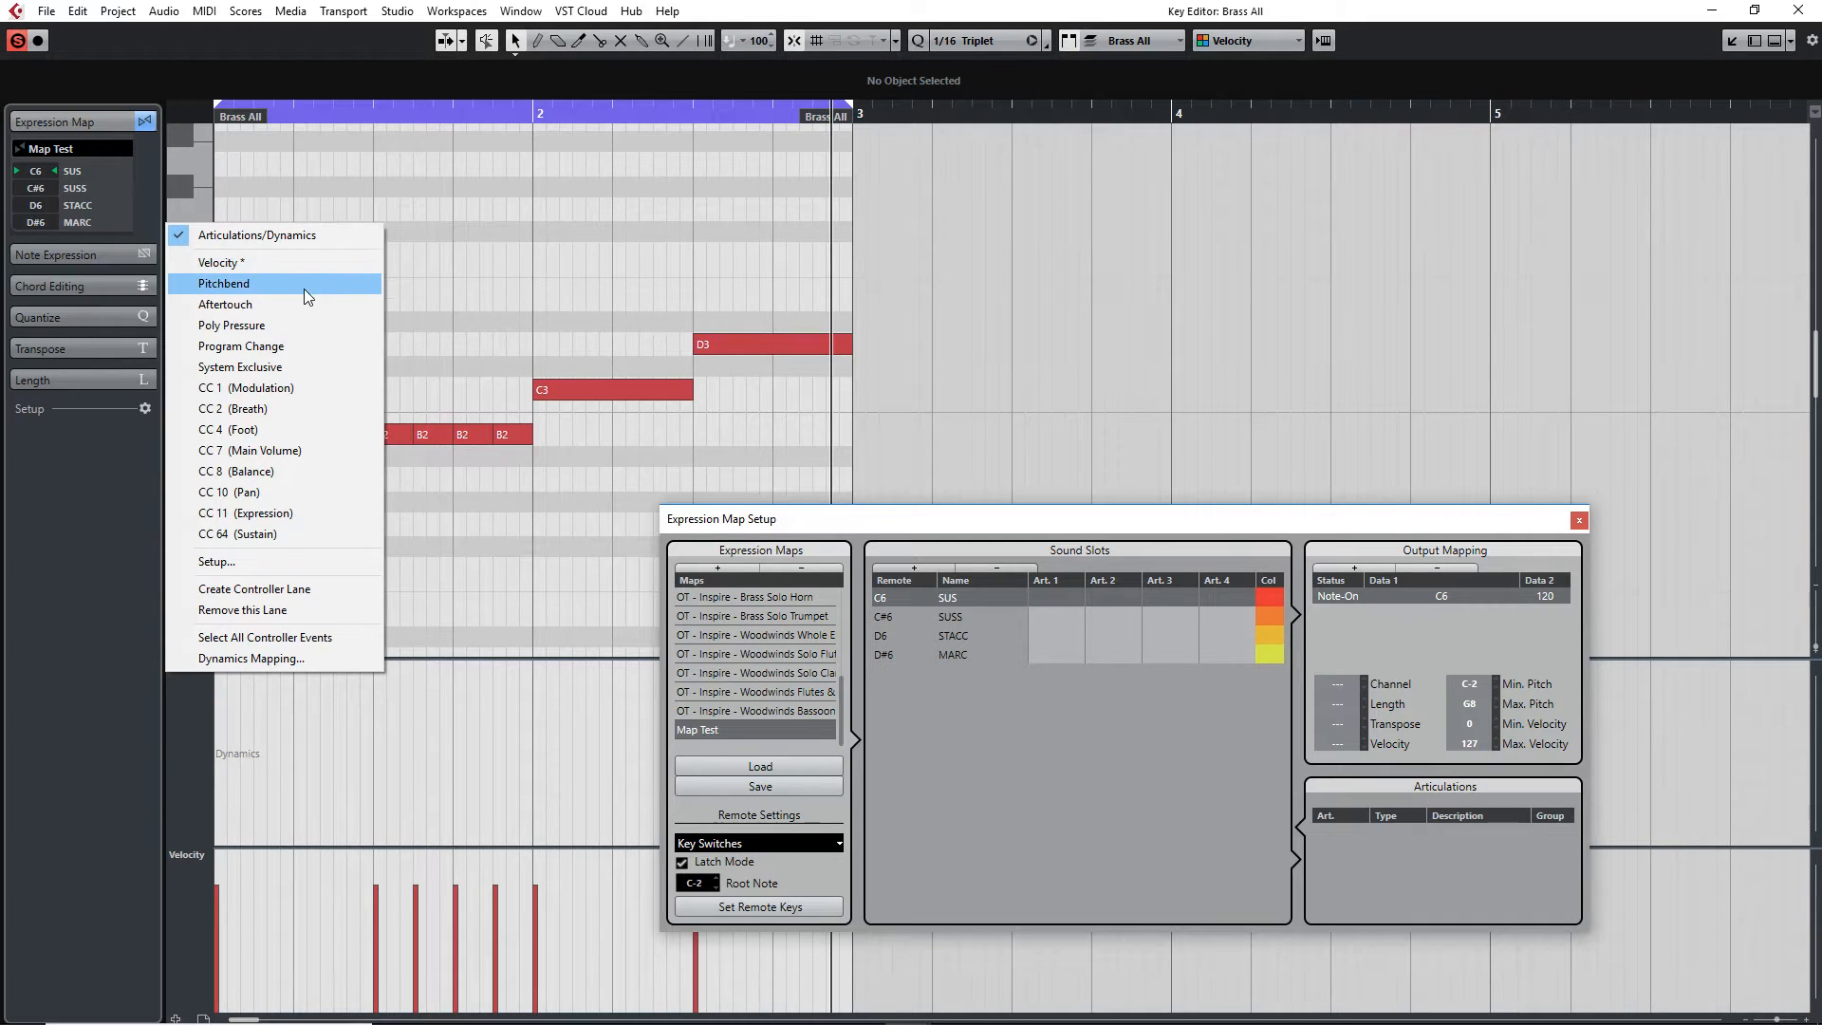
left_click(336, 236)
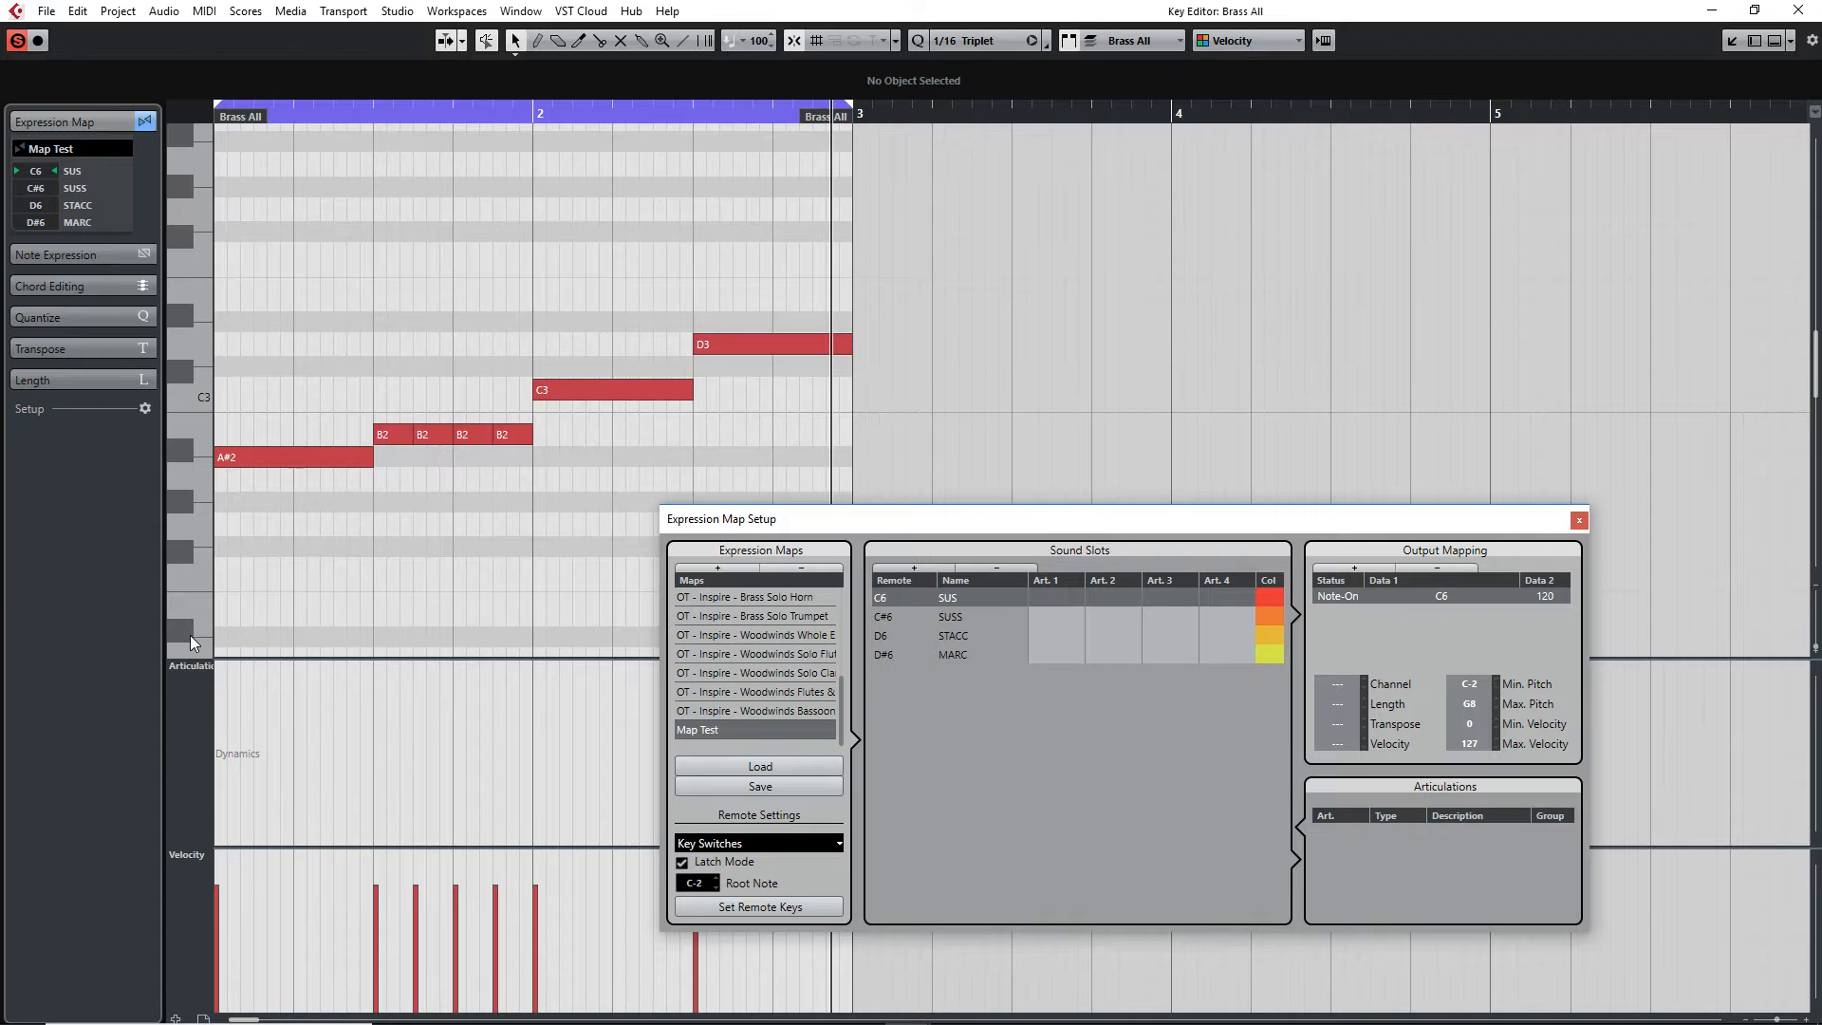
left_click_drag(785, 516, 645, 528)
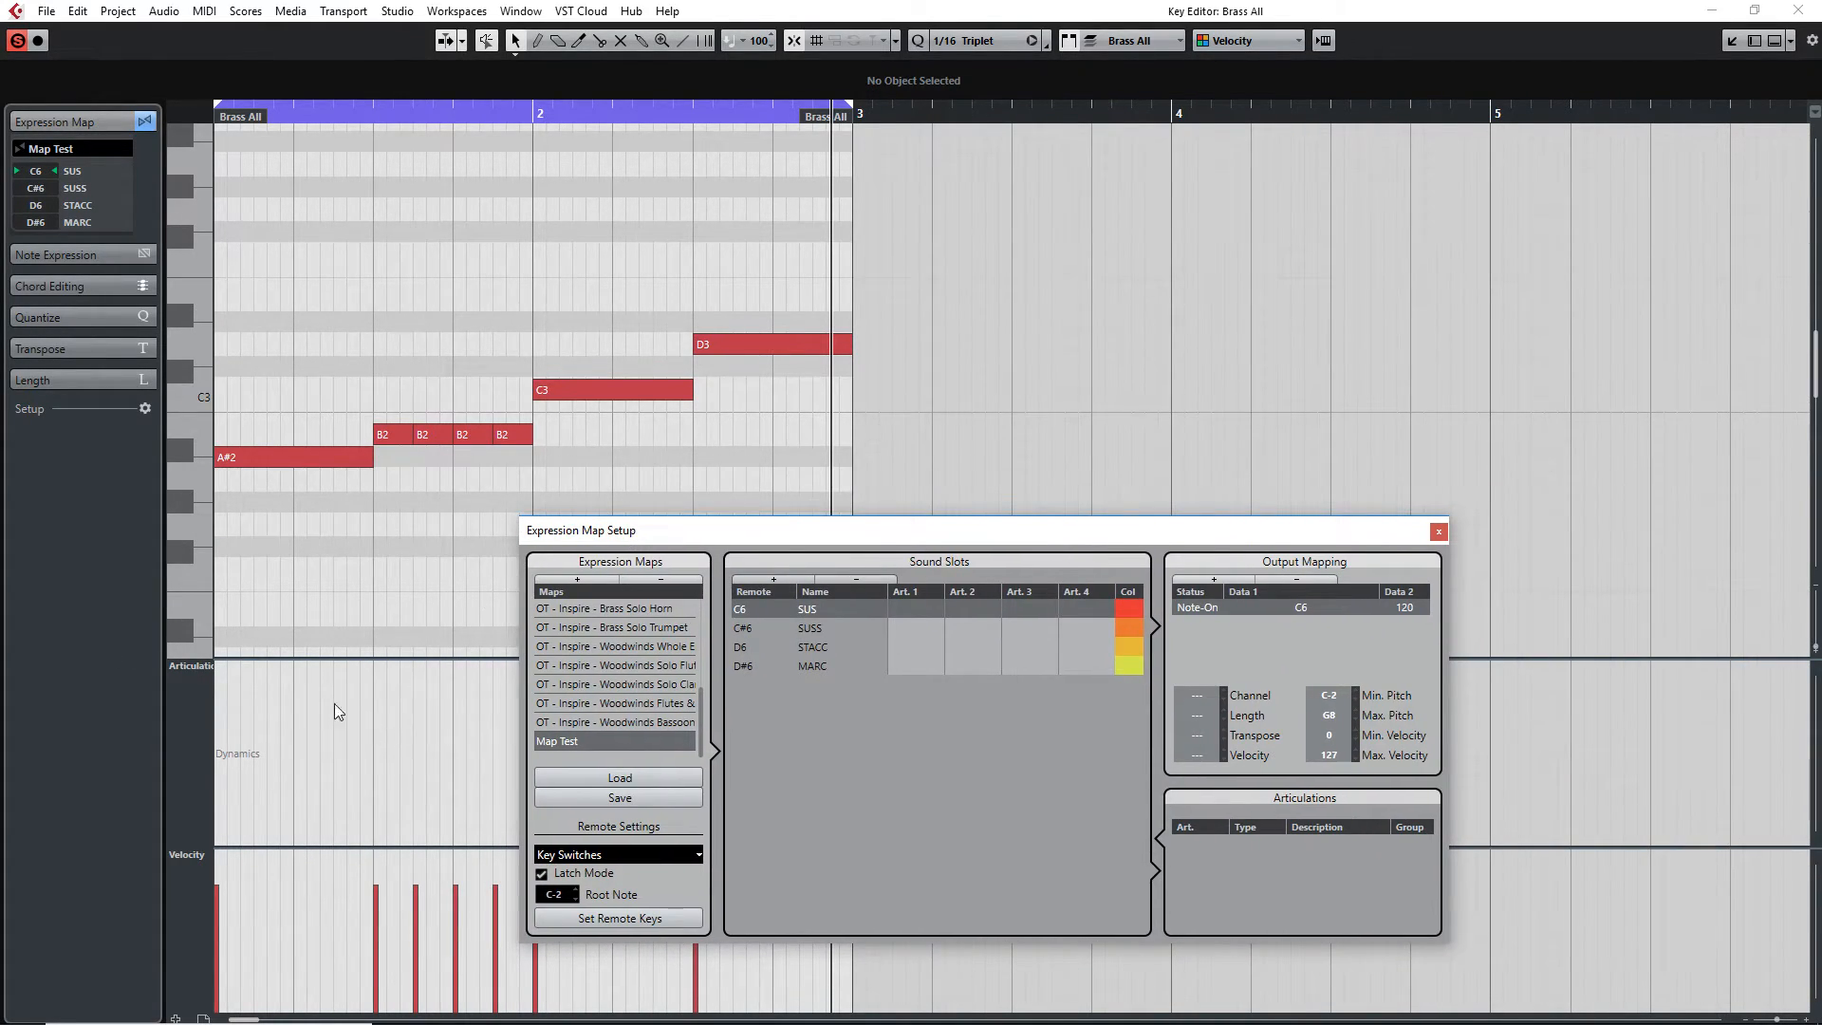
left_click(806, 626)
left_click(760, 665)
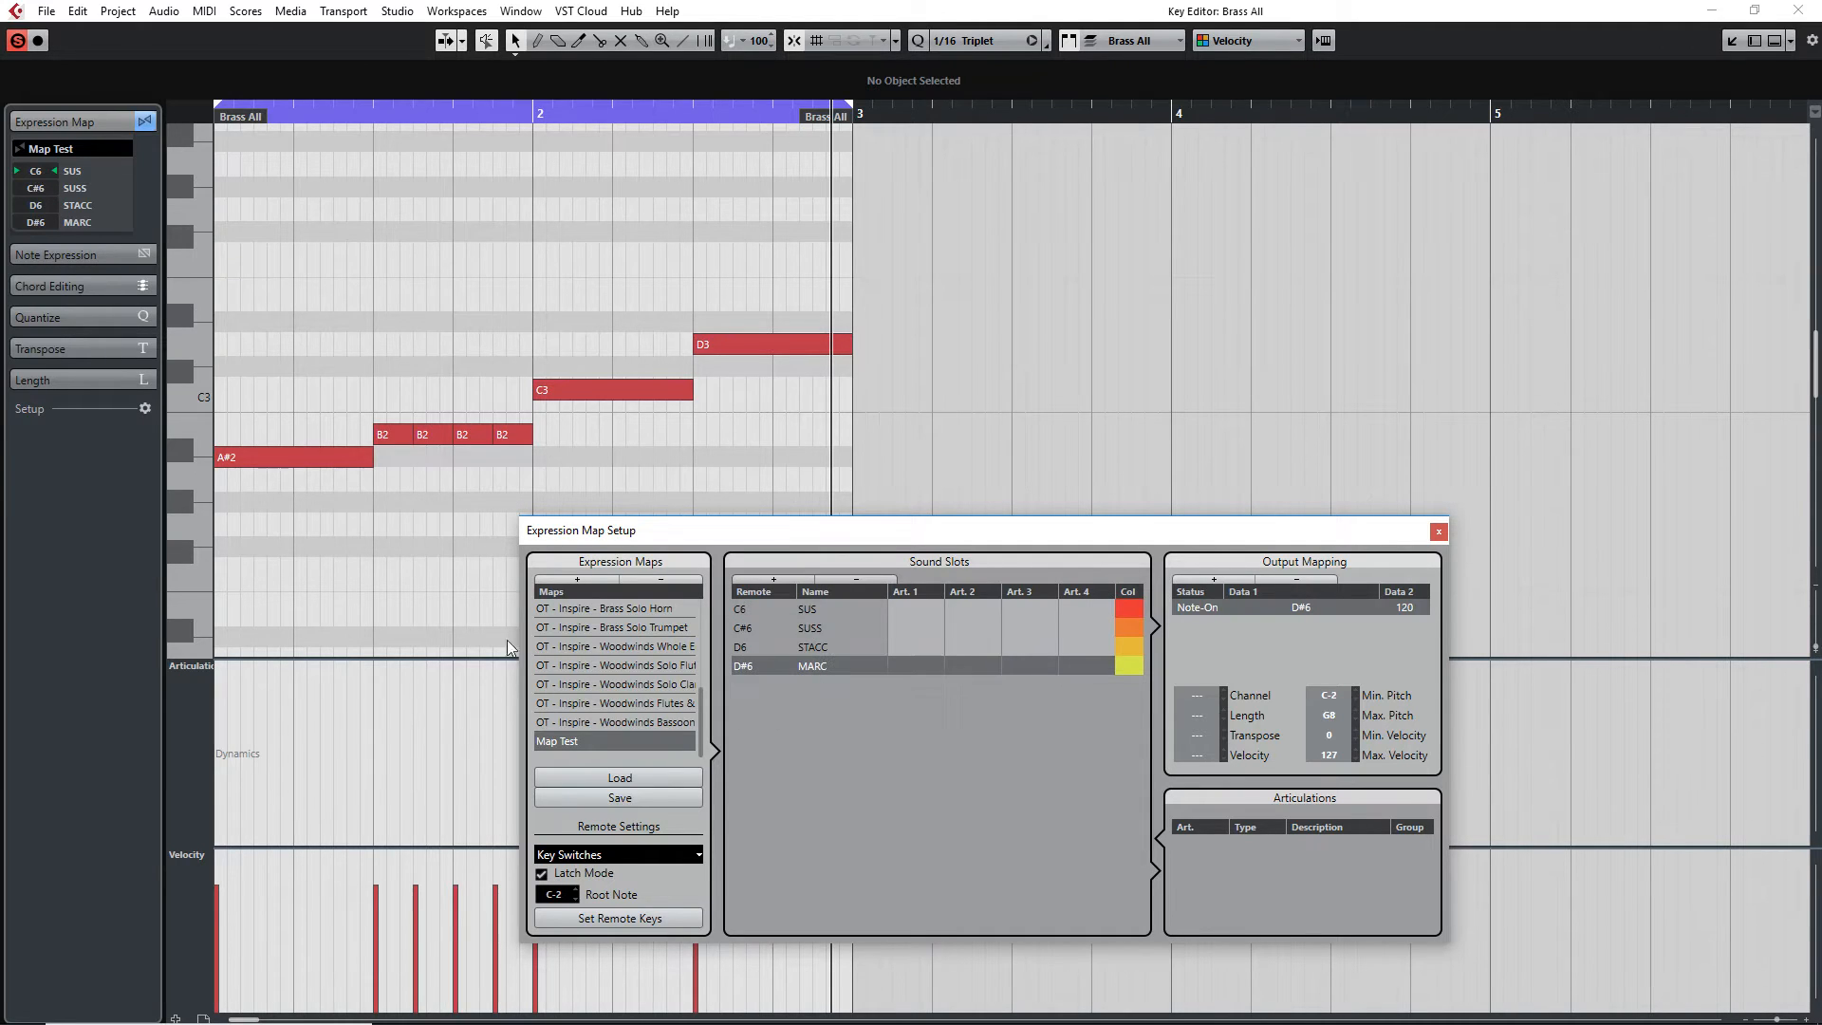
left_click(813, 610)
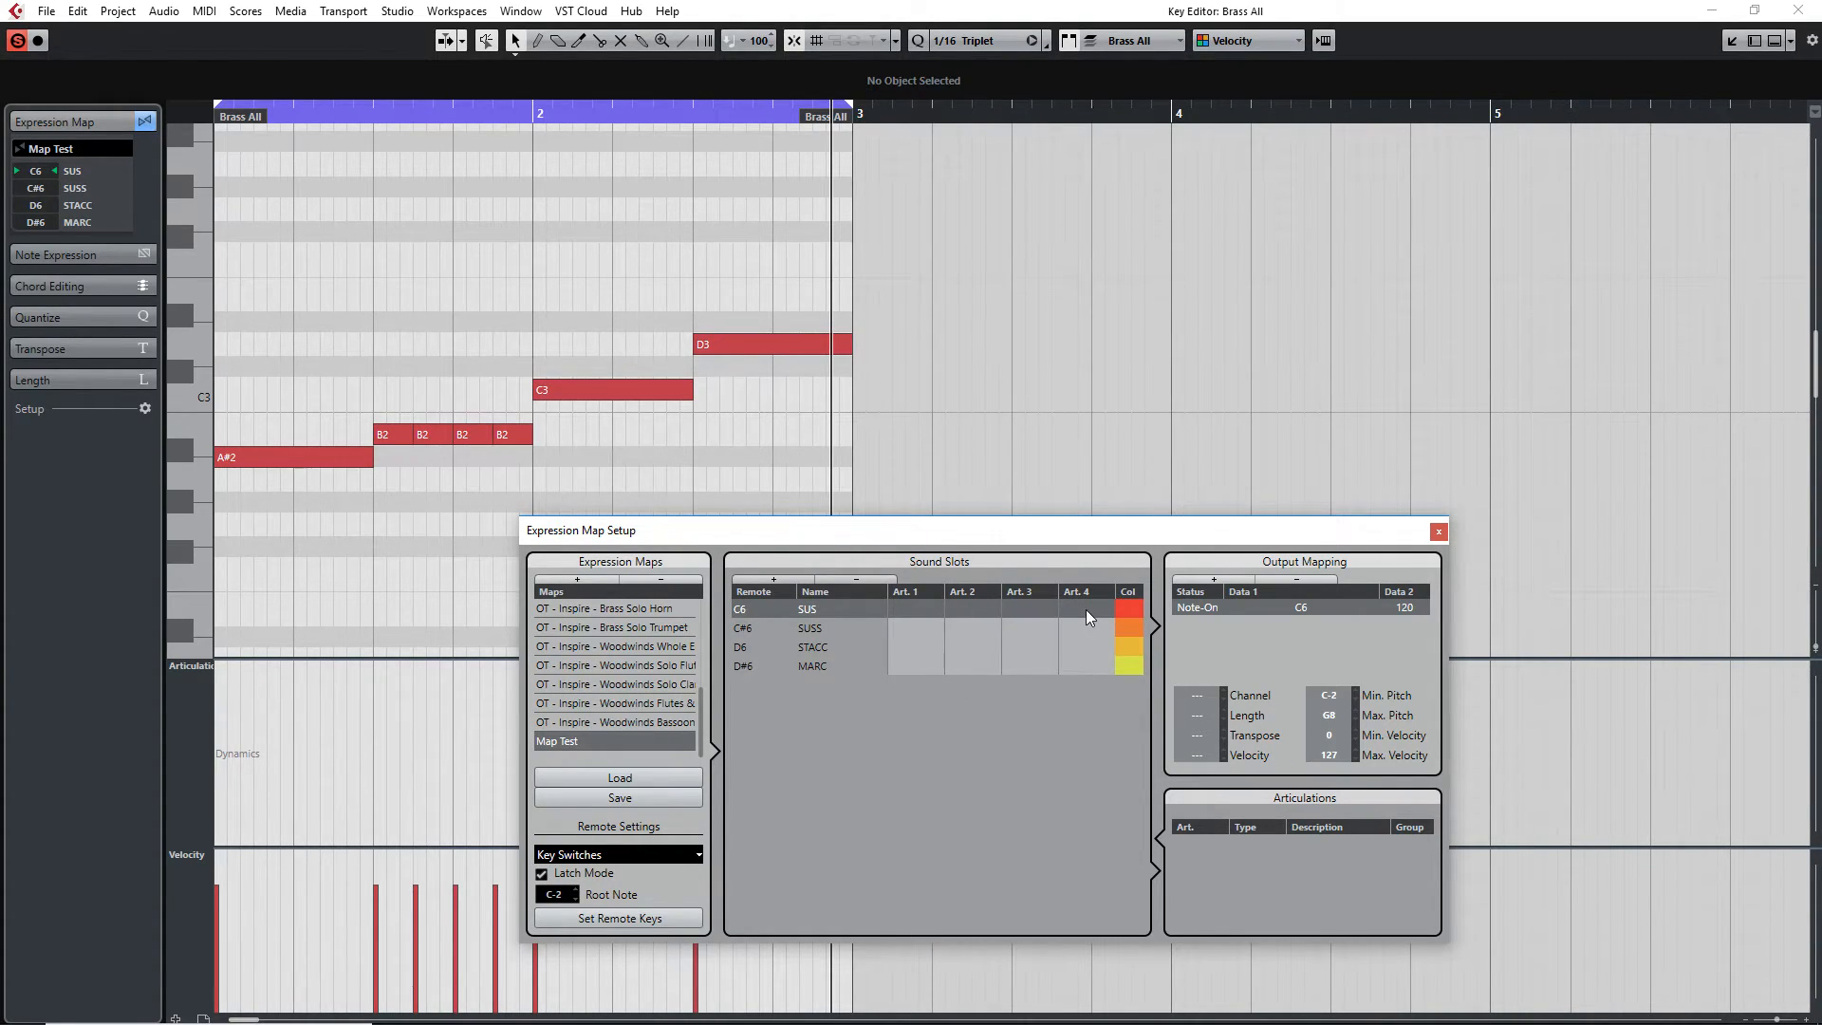
Add a custom text articulation named SUS to the SUS sound slot
left_click(923, 607)
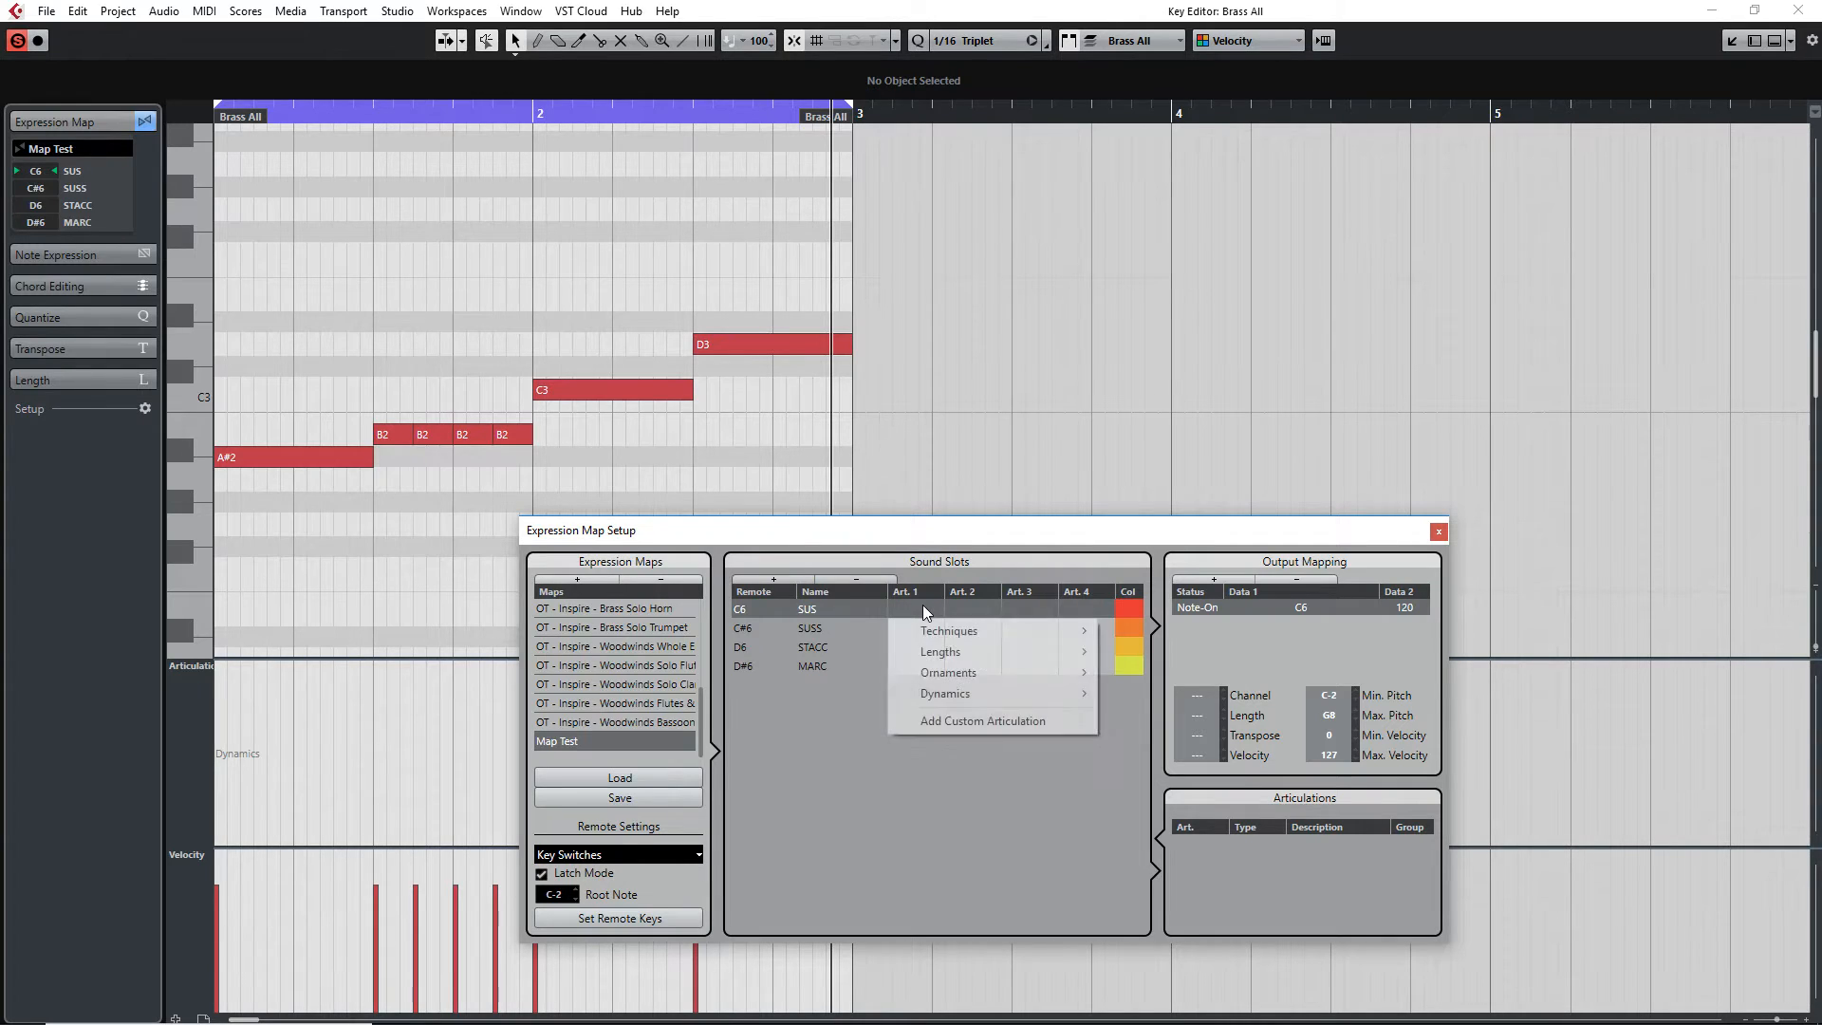
left_click(890, 772)
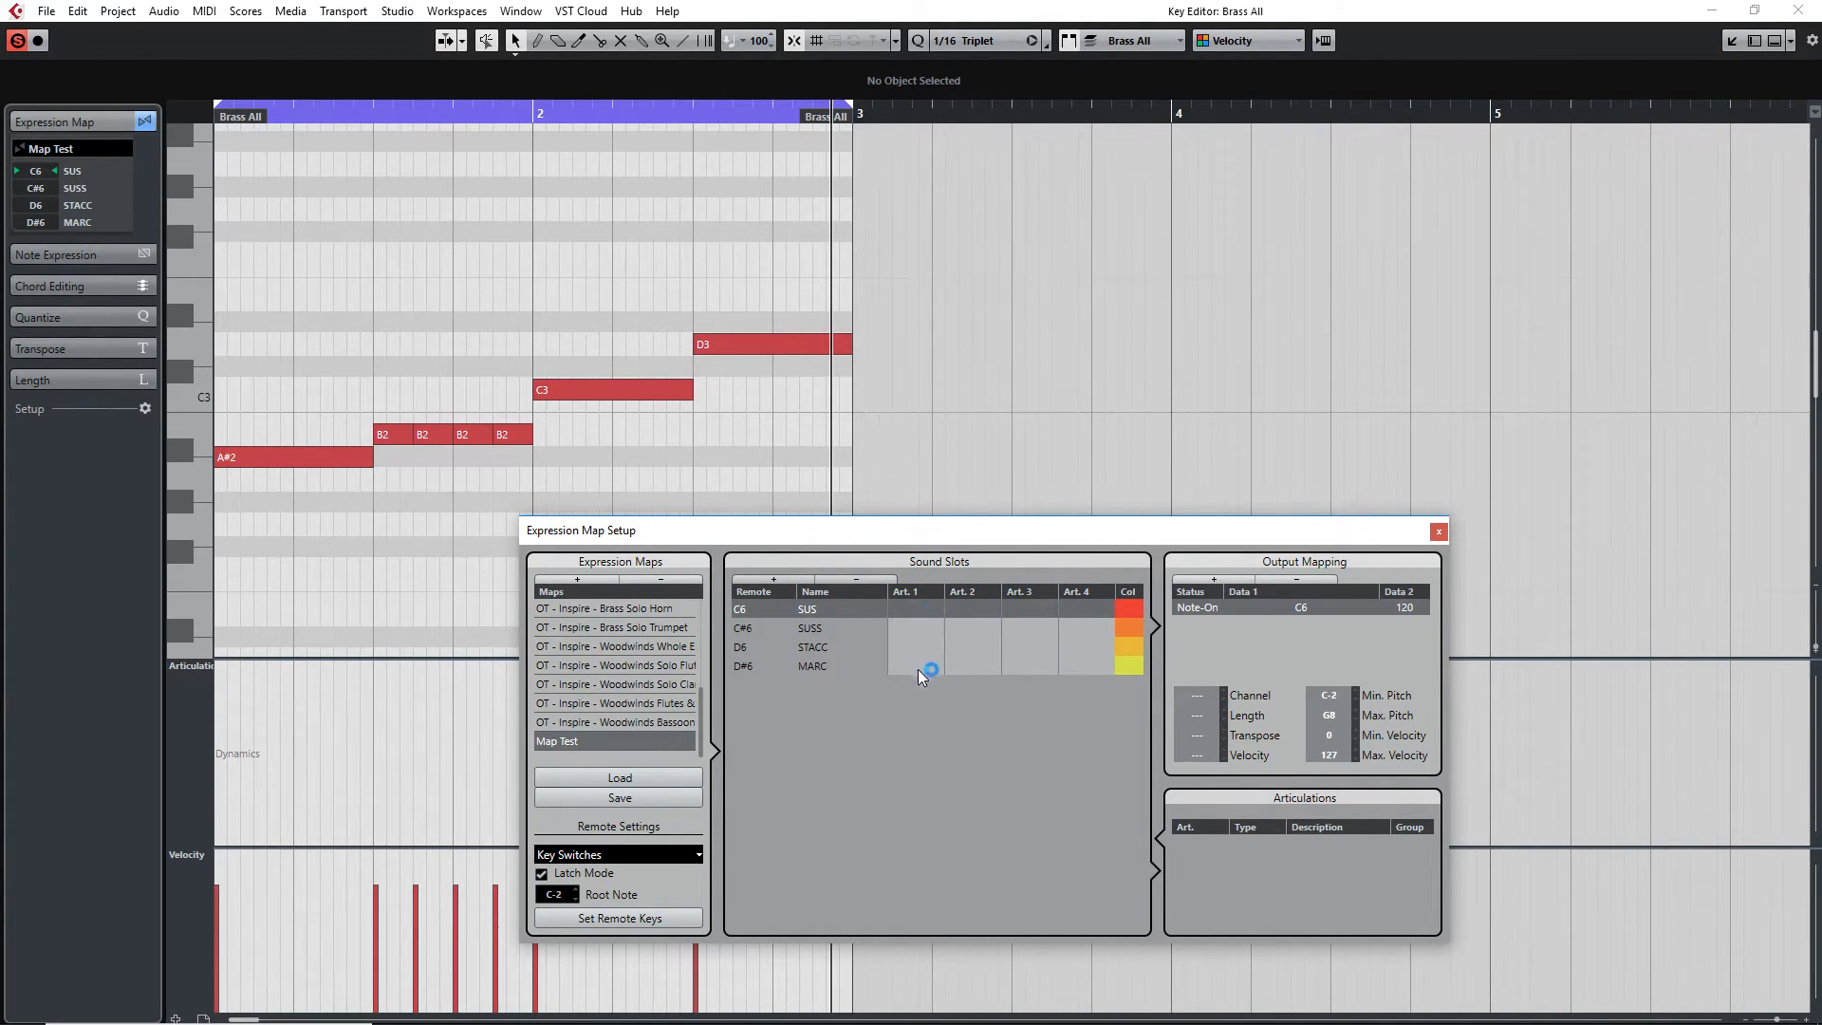
left_click(923, 609)
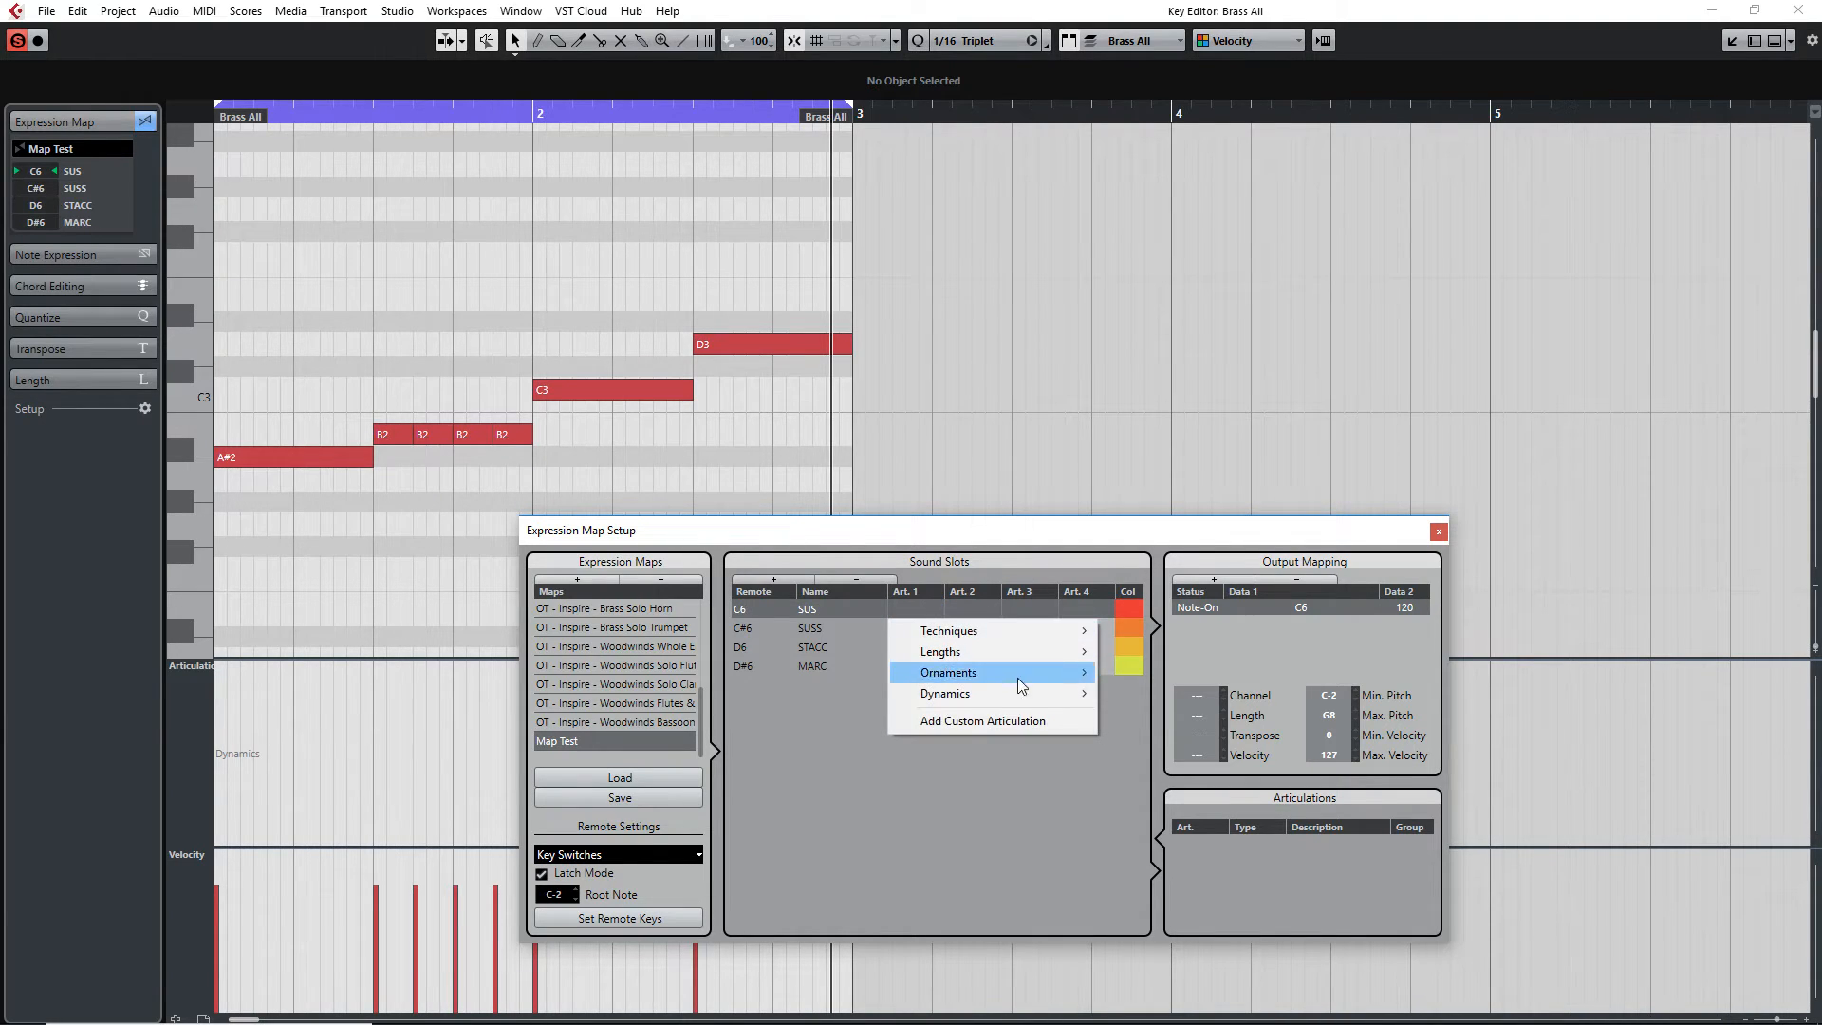
mouse_move(1012, 631)
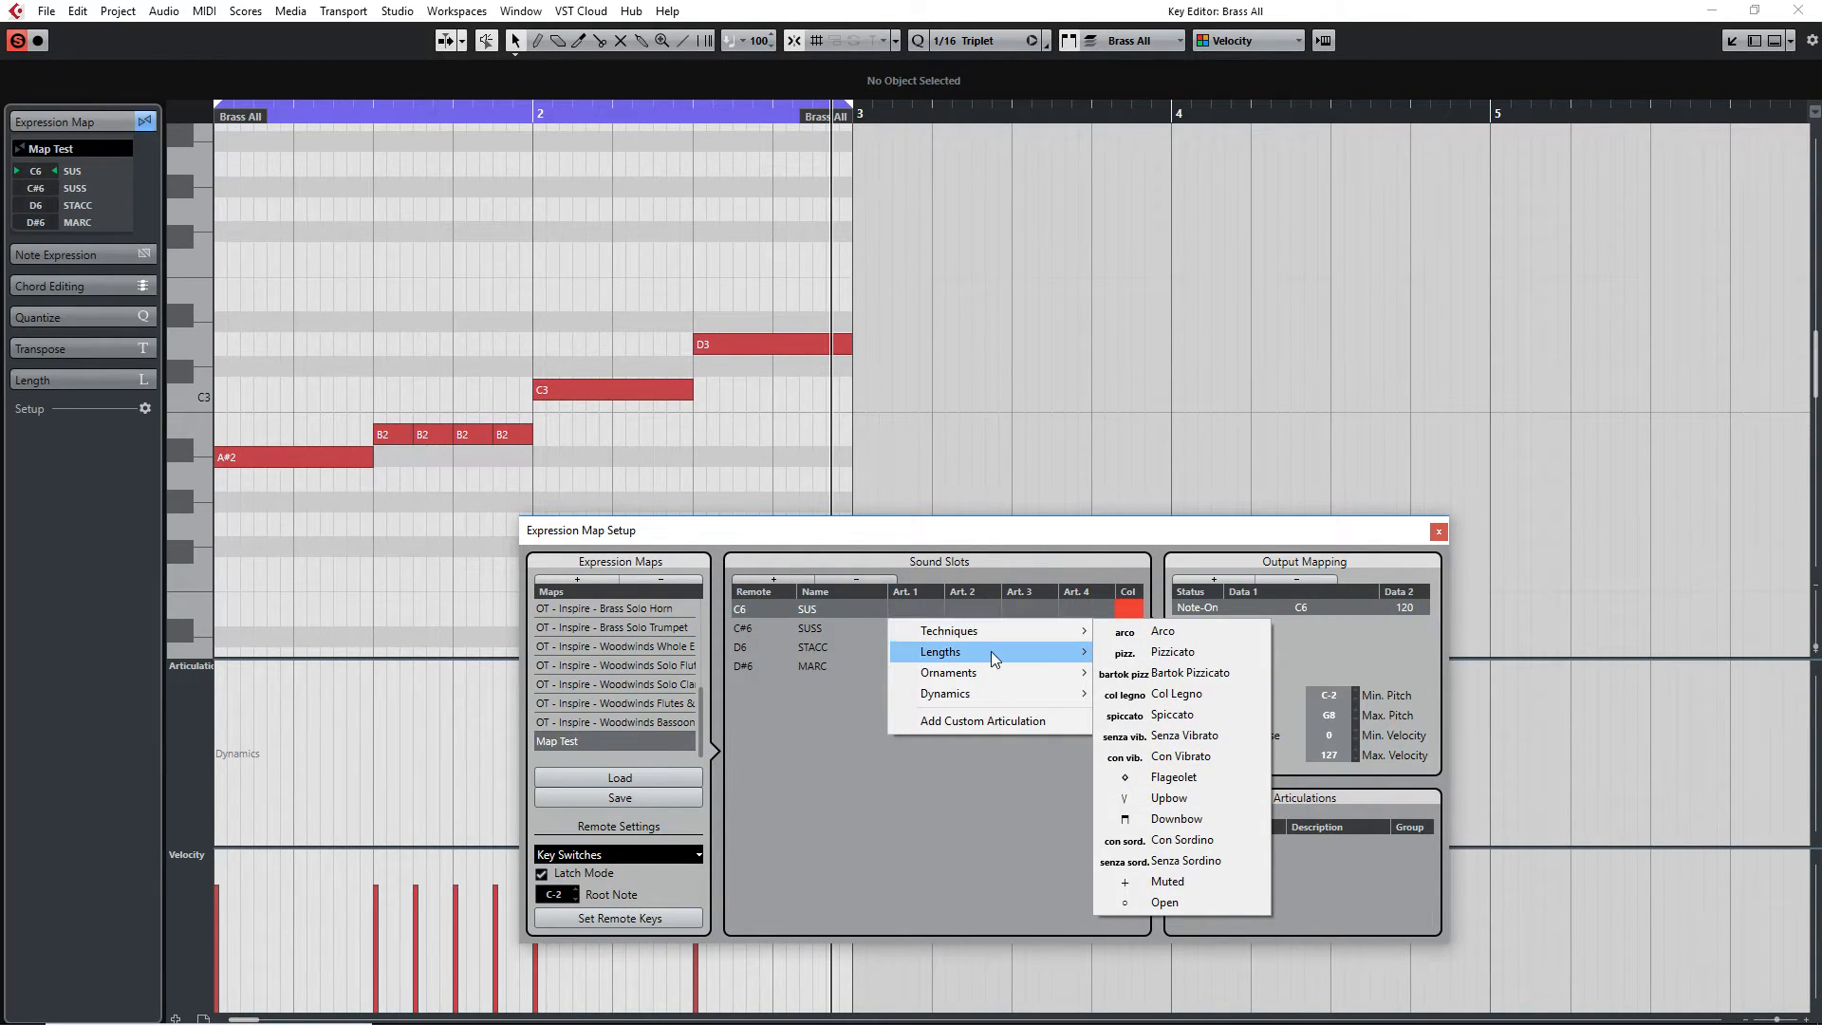
left_click(981, 722)
left_click(1204, 847)
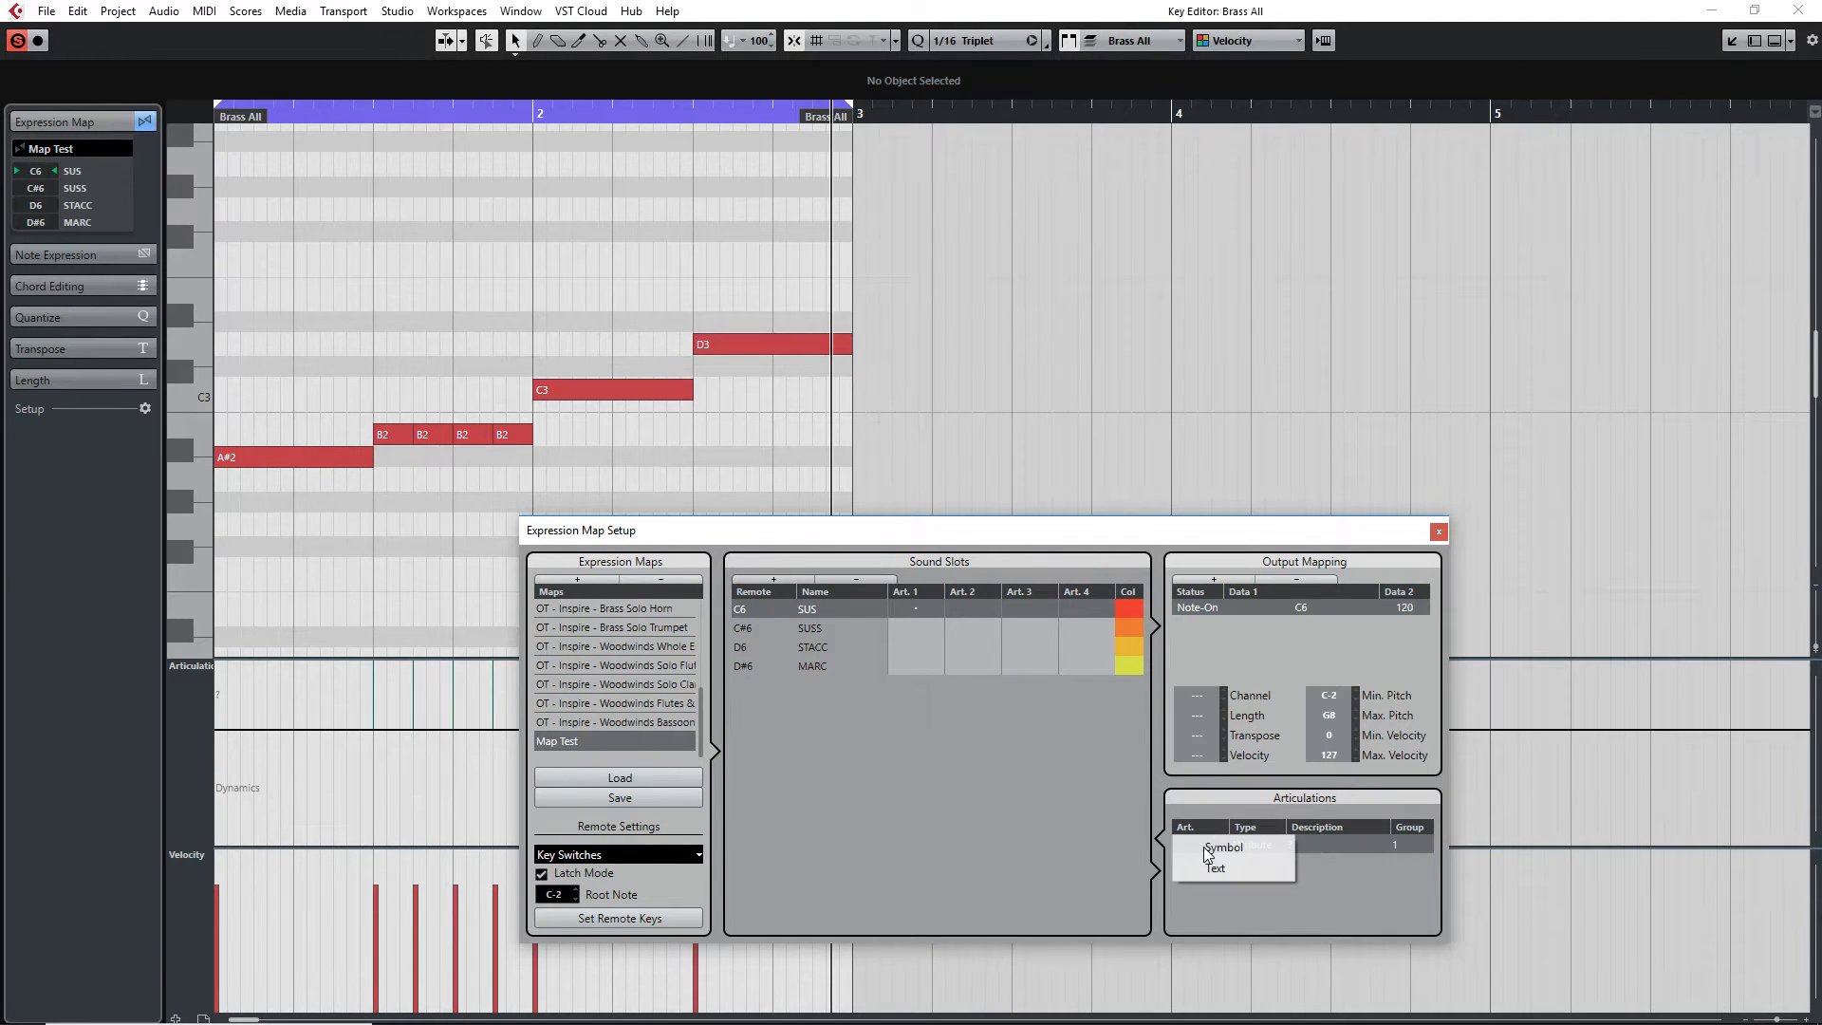
left_click(1214, 868)
type("SUS")
key("Return")
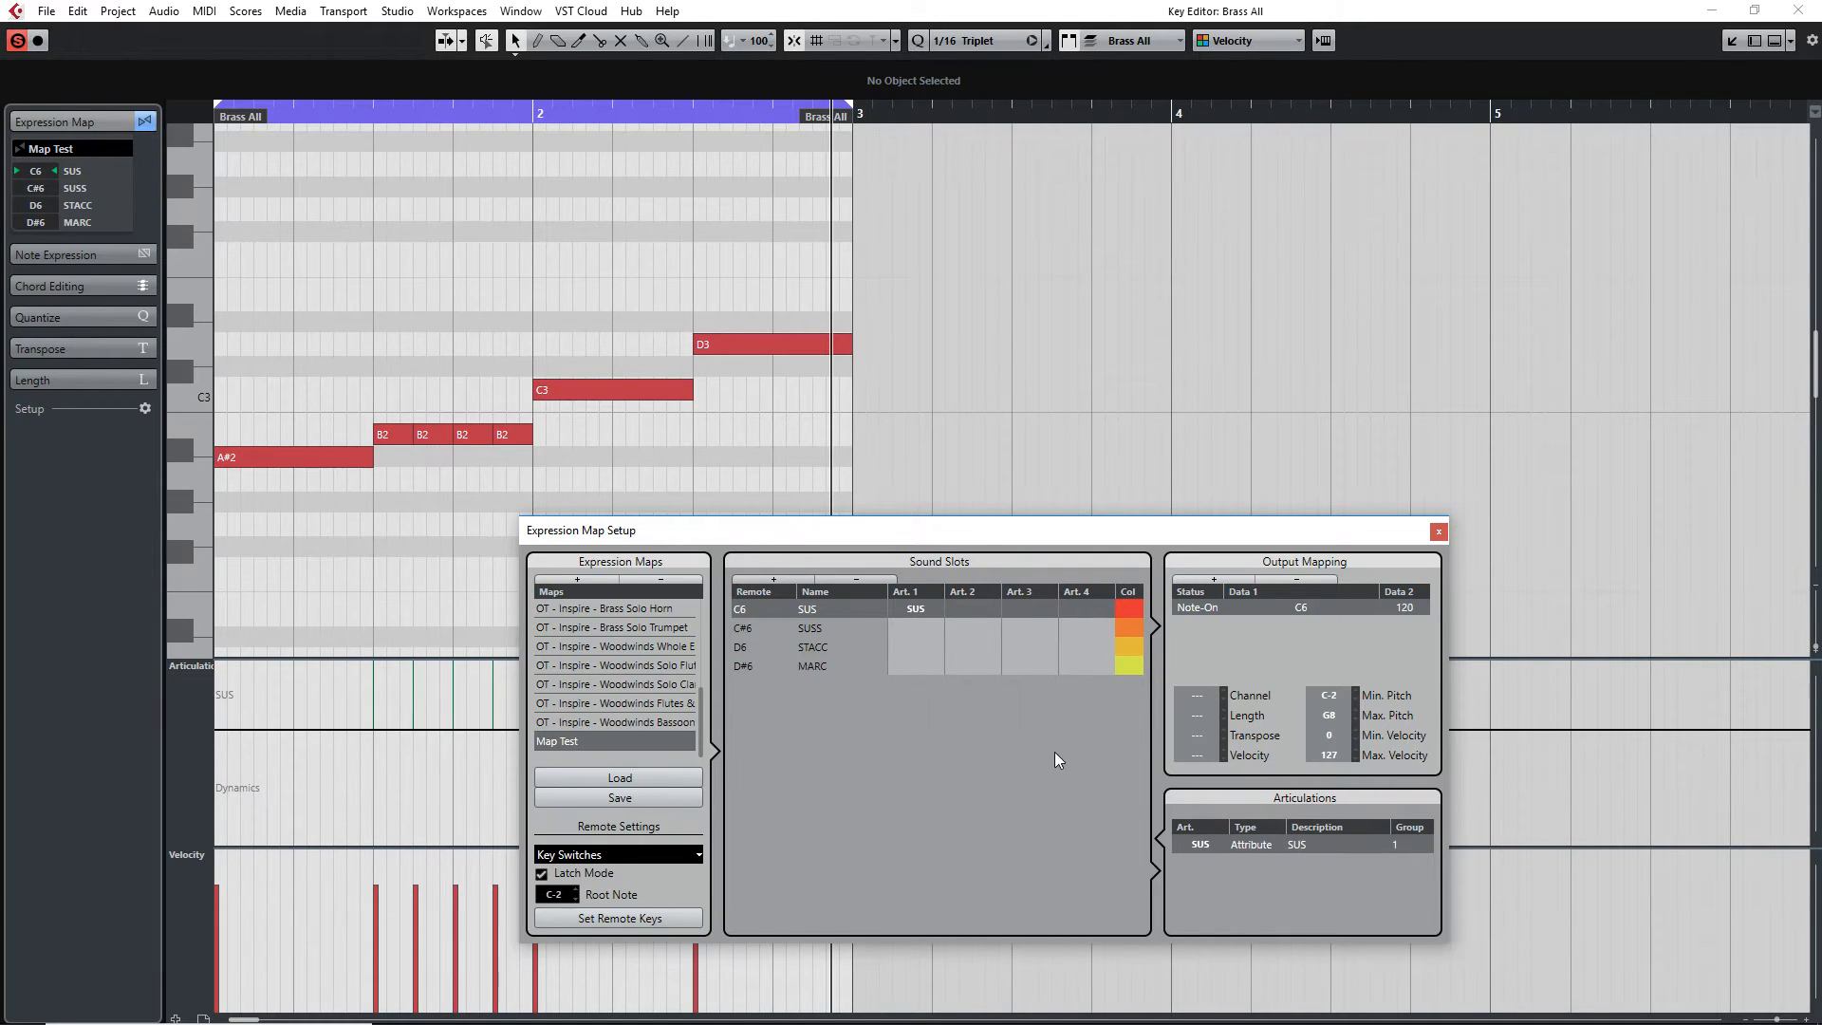
Add a custom text articulation named SUSS to the SUSS sound slot
double_click(811, 628)
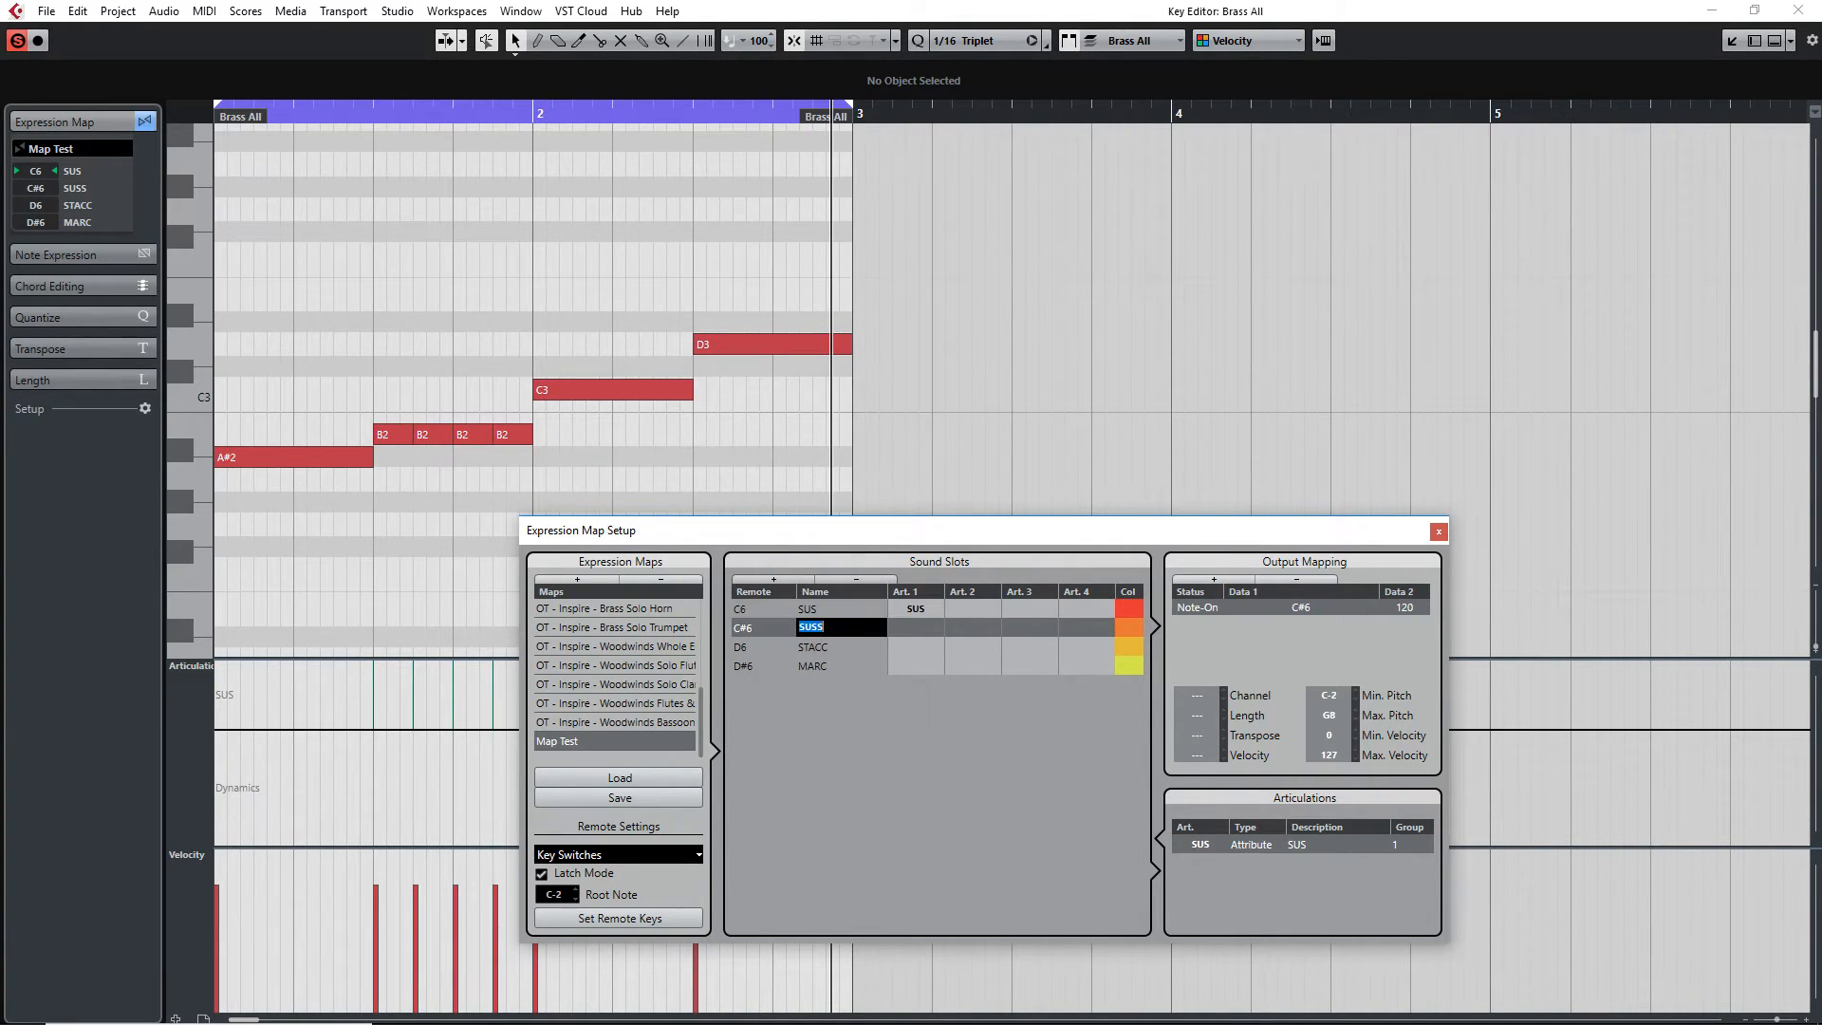
left_click(911, 634)
left_click(973, 759)
left_click(1198, 862)
left_click(1221, 887)
key("Return")
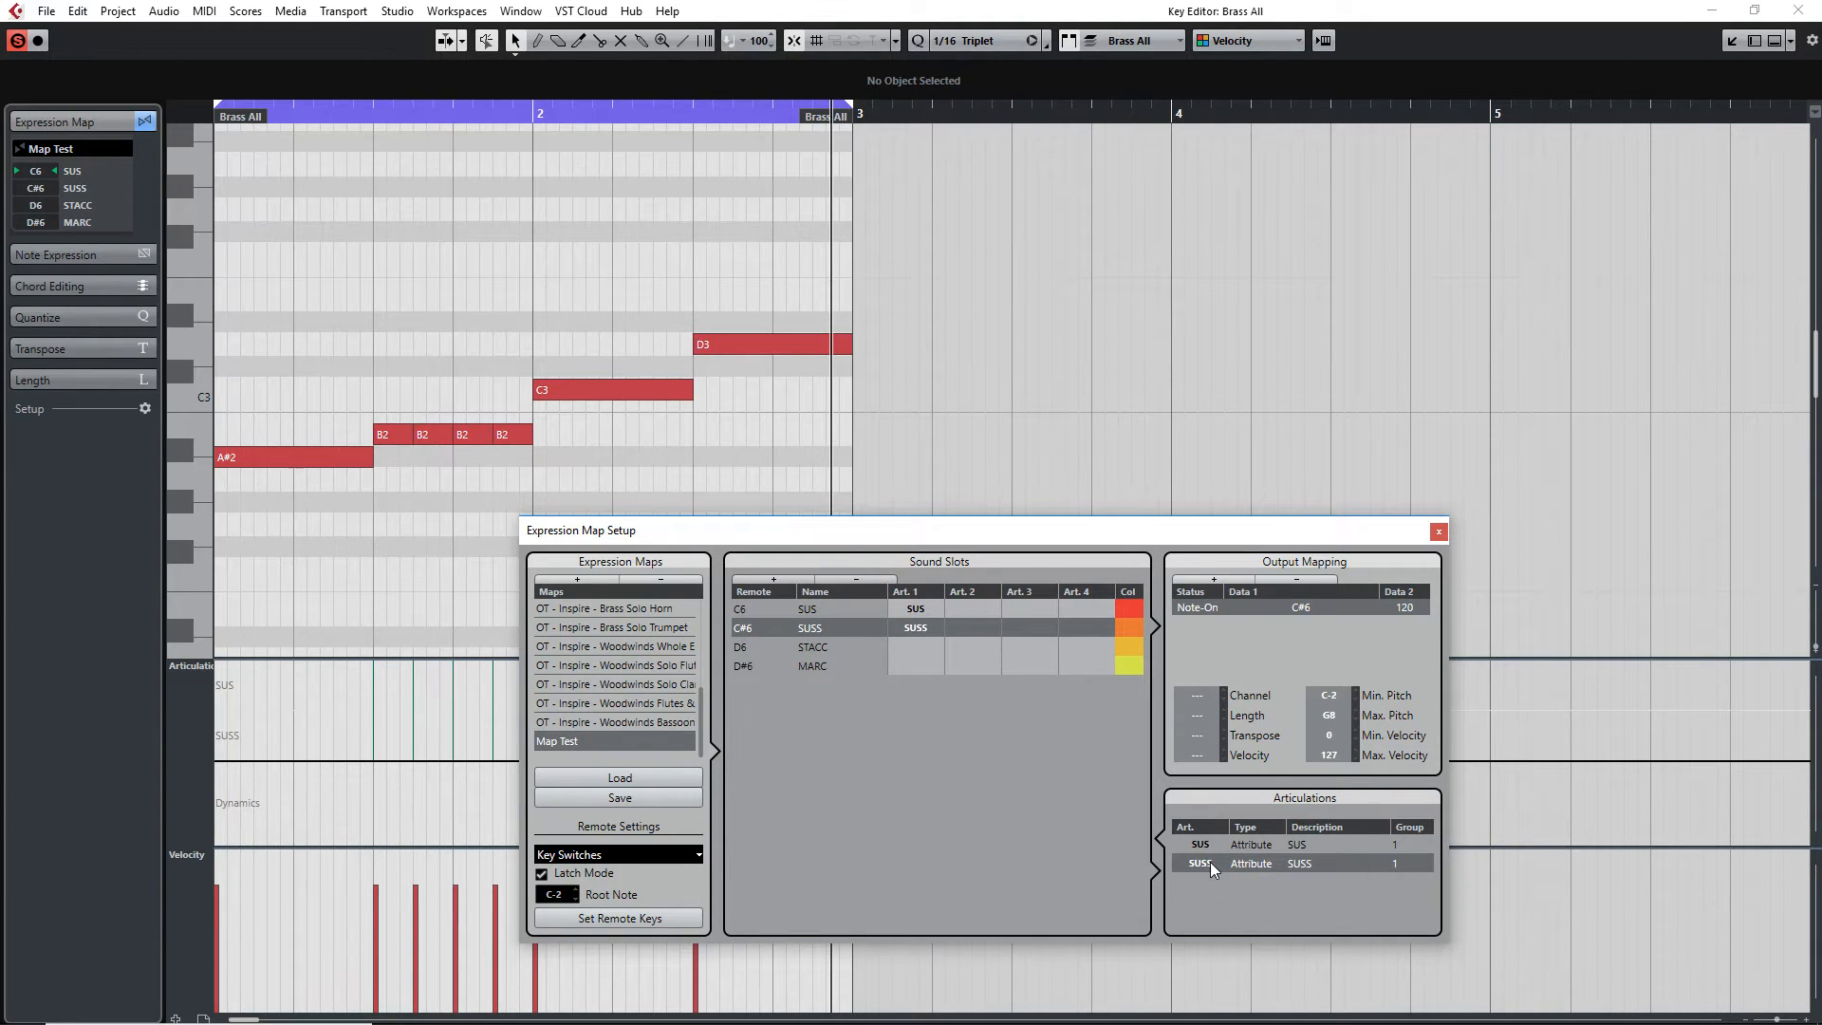
Add a custom text articulation named STACC to the STACC sound slot
left_click(818, 648)
left_click(909, 651)
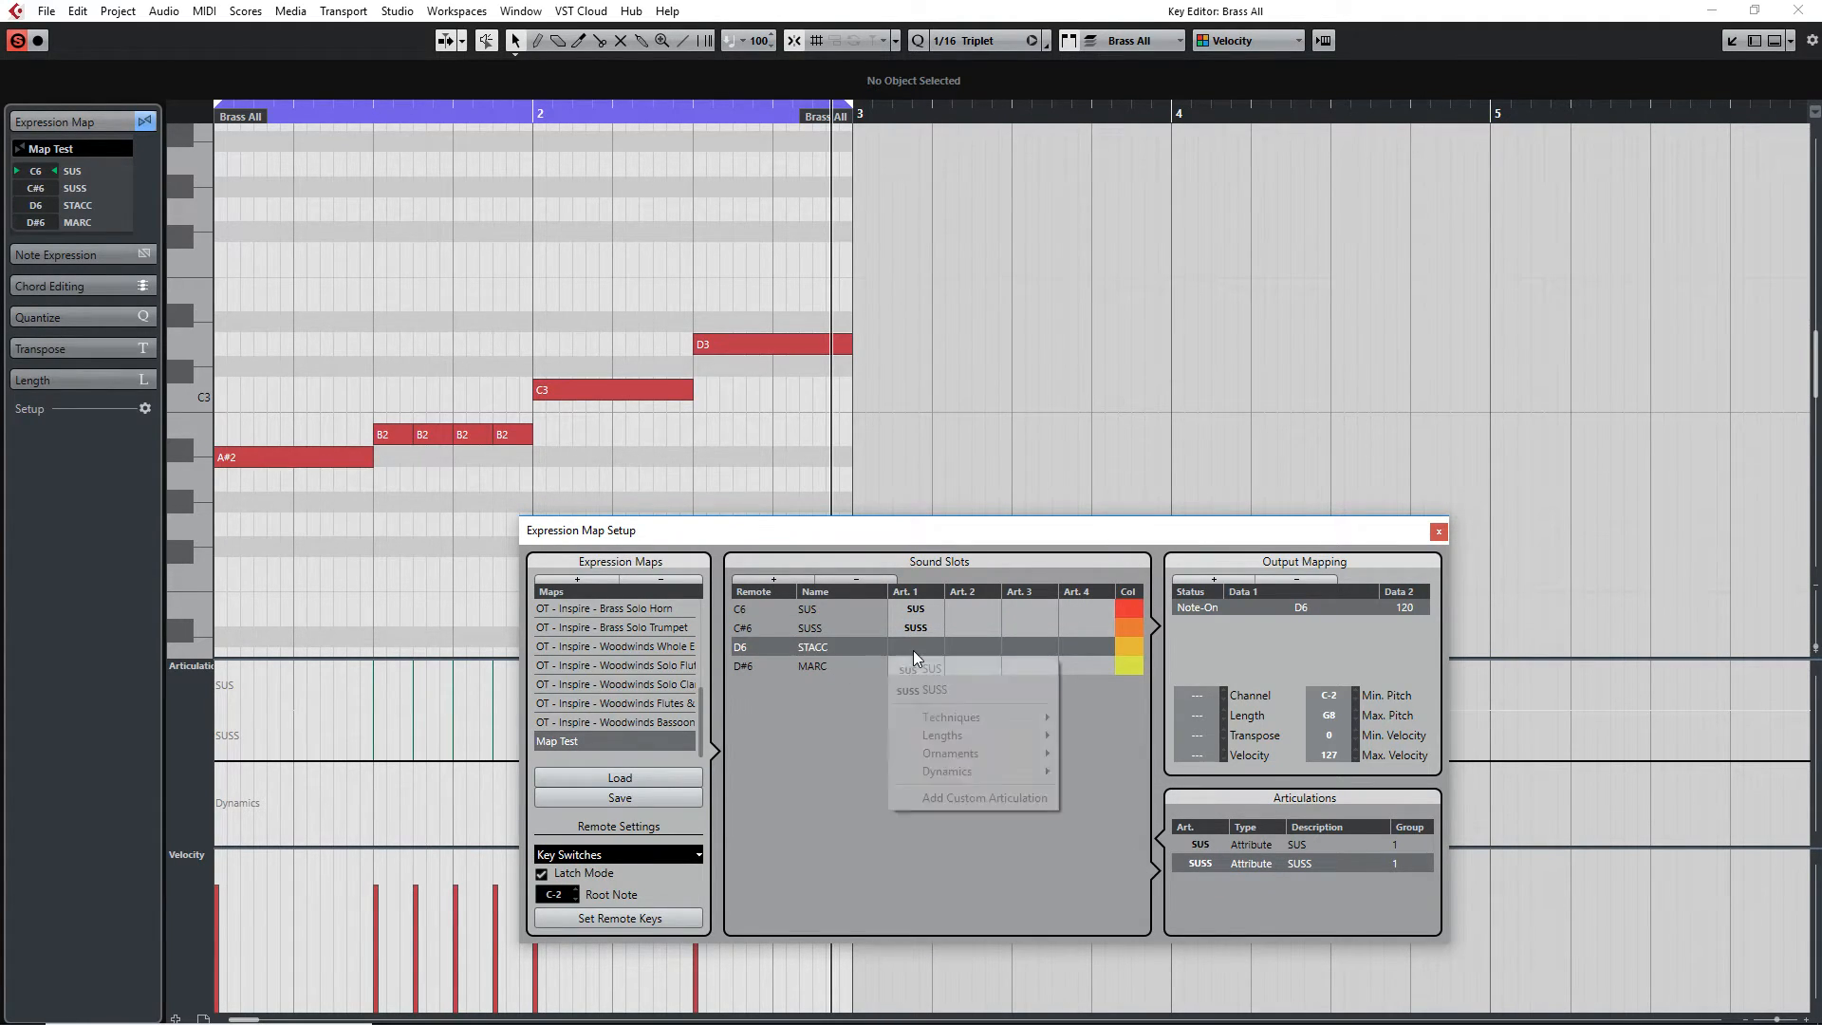
left_click(966, 797)
left_click(1198, 882)
left_click(1214, 907)
type("STACC")
key("Return")
Add a custom text articulation named MARC to the MARC sound slot
left_click(803, 665)
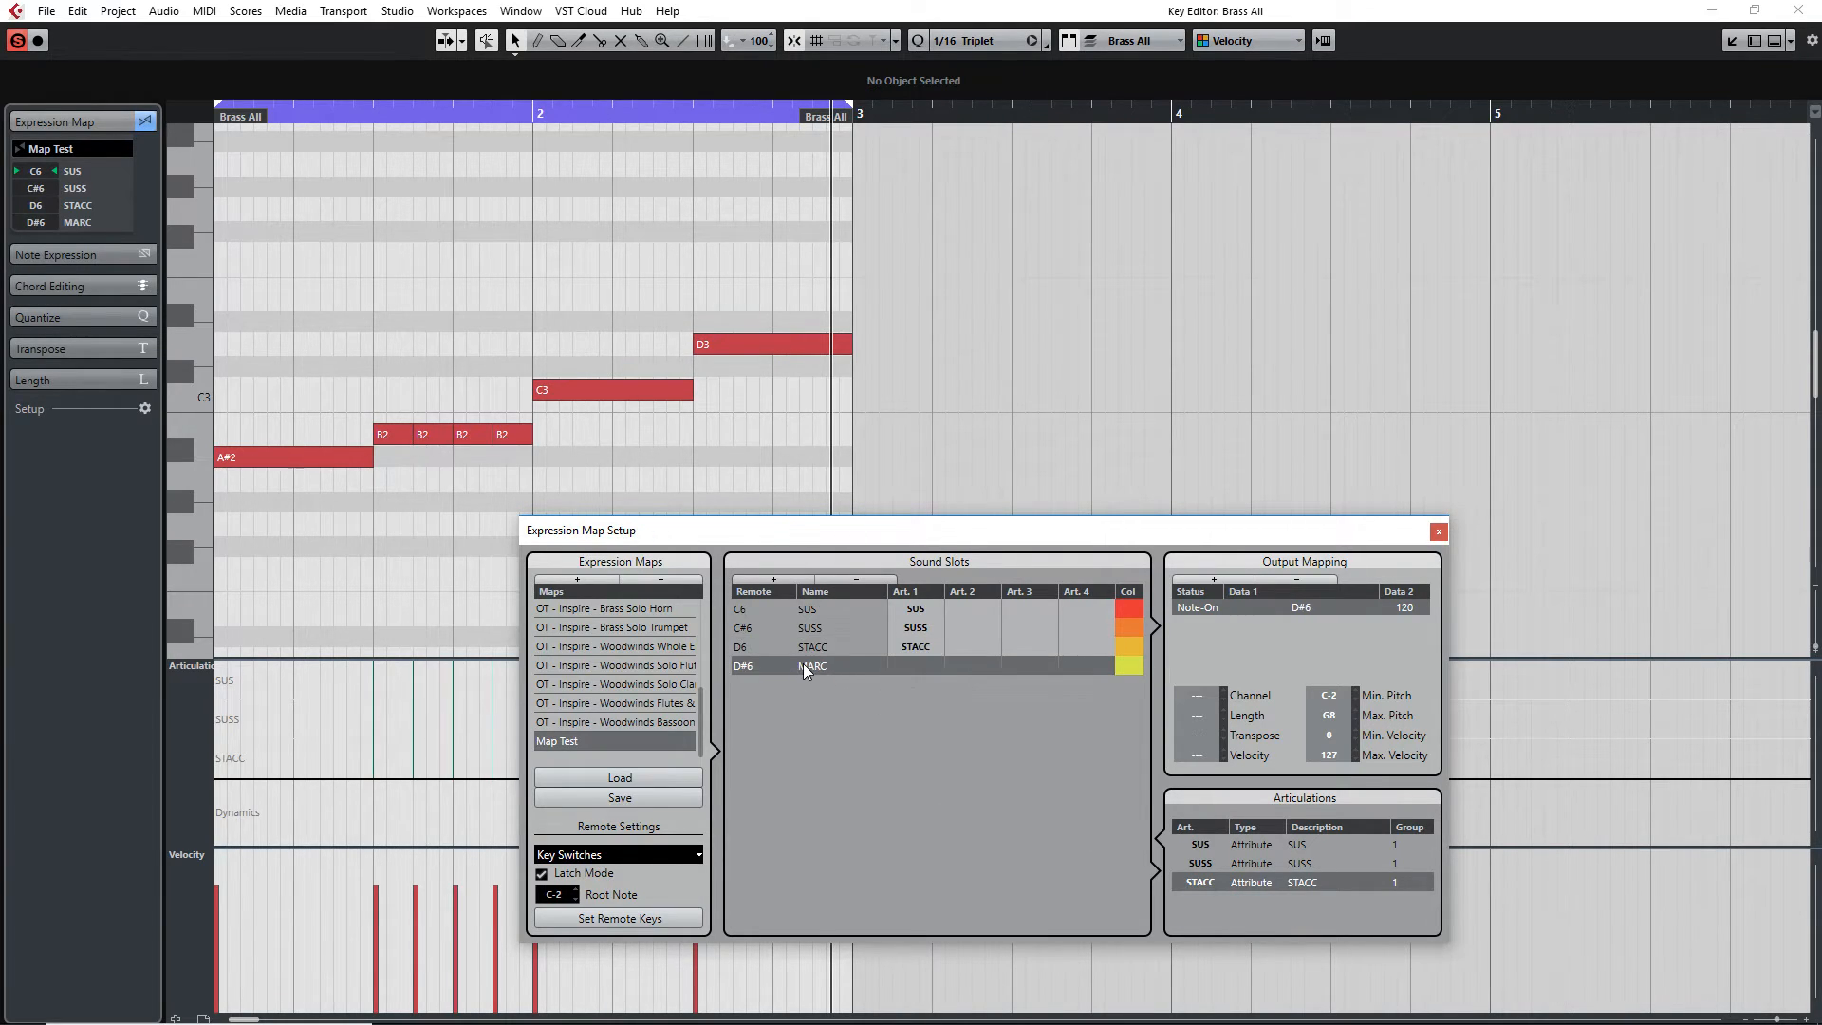
left_click(925, 666)
left_click(968, 845)
left_click(1198, 901)
left_click(1228, 919)
type("MARC")
key("Return")
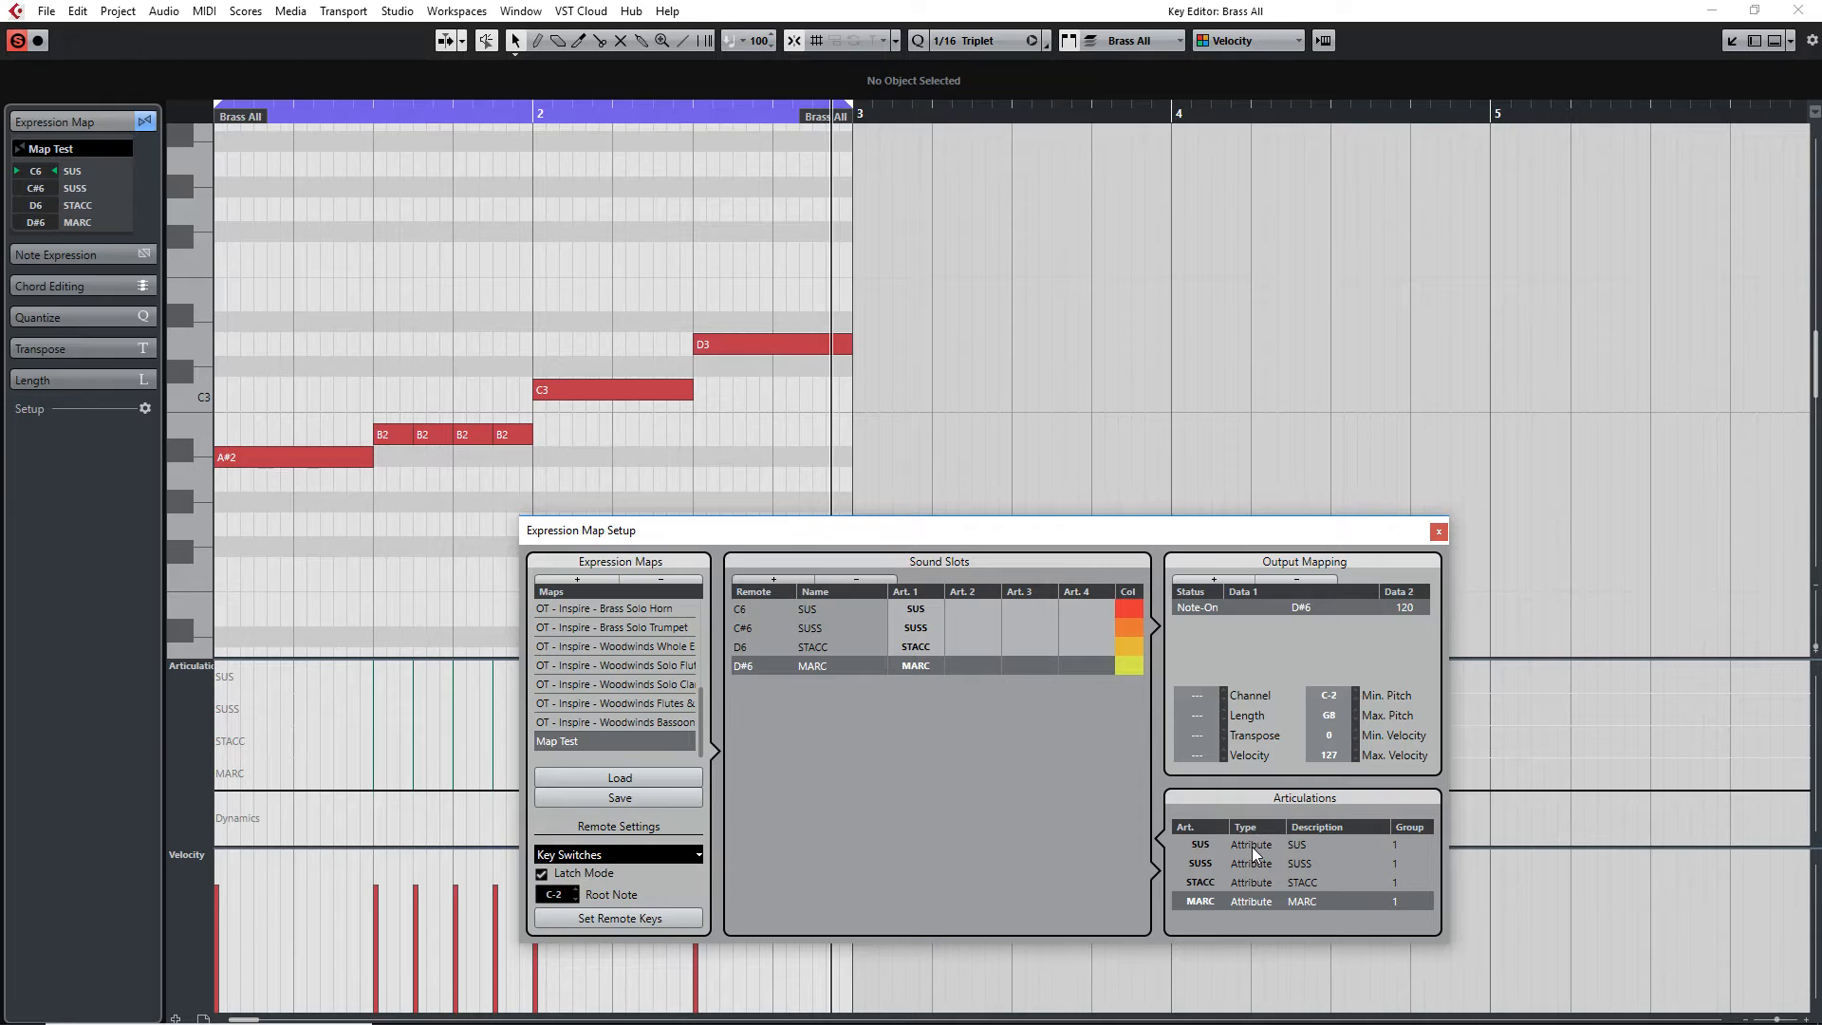
Change the type of all four articulations from Attribute to Direction
left_click(1253, 845)
left_click(1267, 846)
left_click(1285, 865)
left_click(1251, 866)
left_click(1251, 863)
left_click(1267, 891)
left_click(1256, 886)
left_click(1255, 886)
left_click(1272, 904)
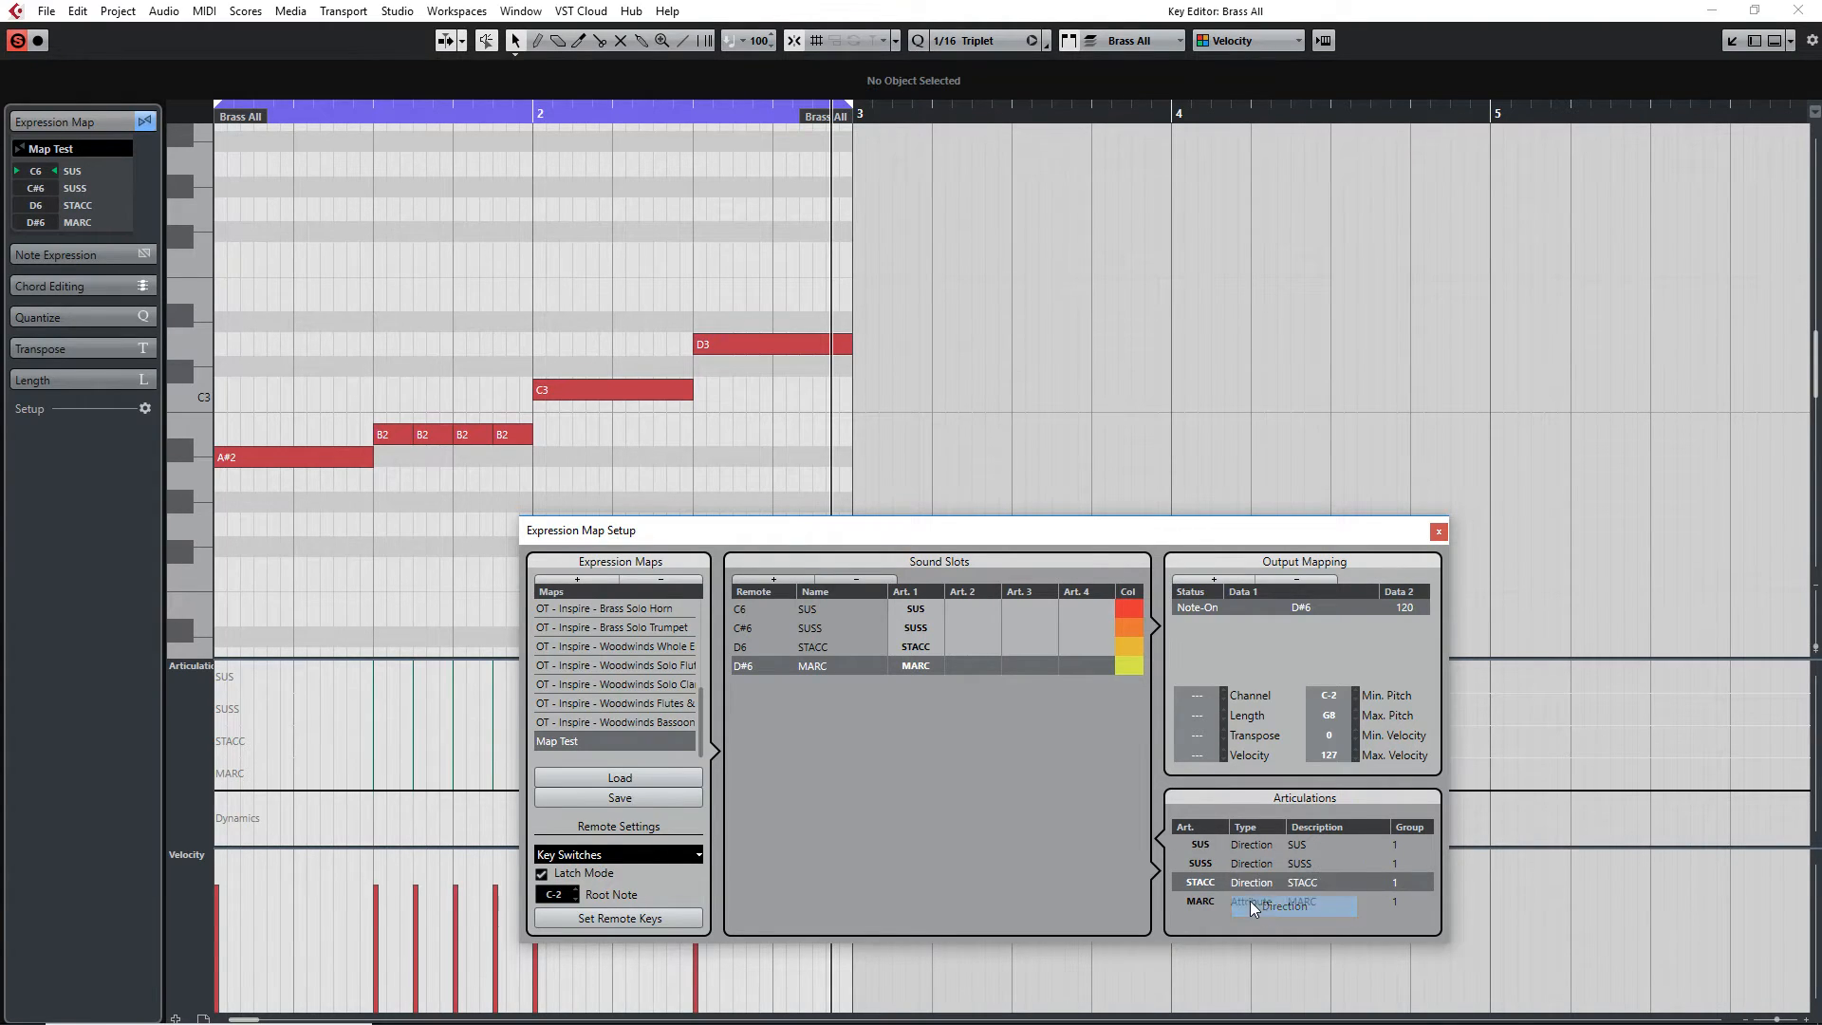
left_click(1277, 904)
left_click(1272, 904)
left_click(1281, 925)
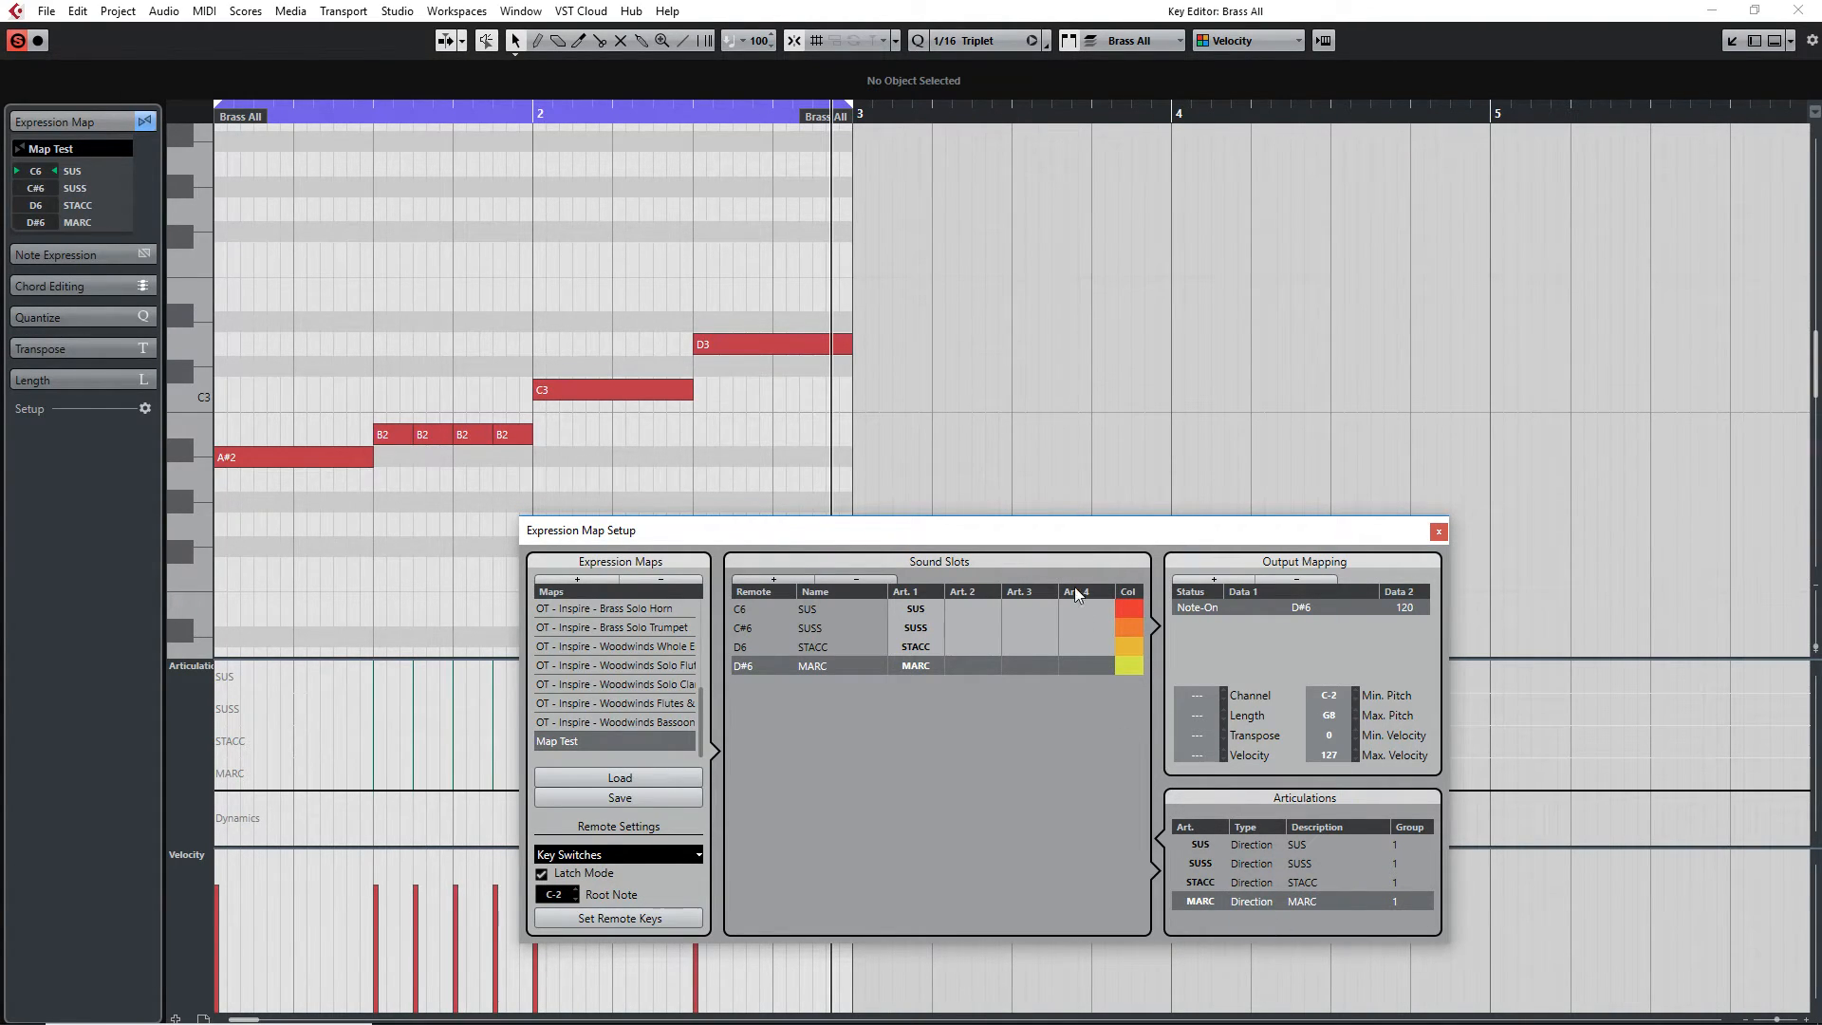
Draw a SUS articulation event at the start of the part and close the Expression Map Setup
left_click_drag(970, 542, 1296, 481)
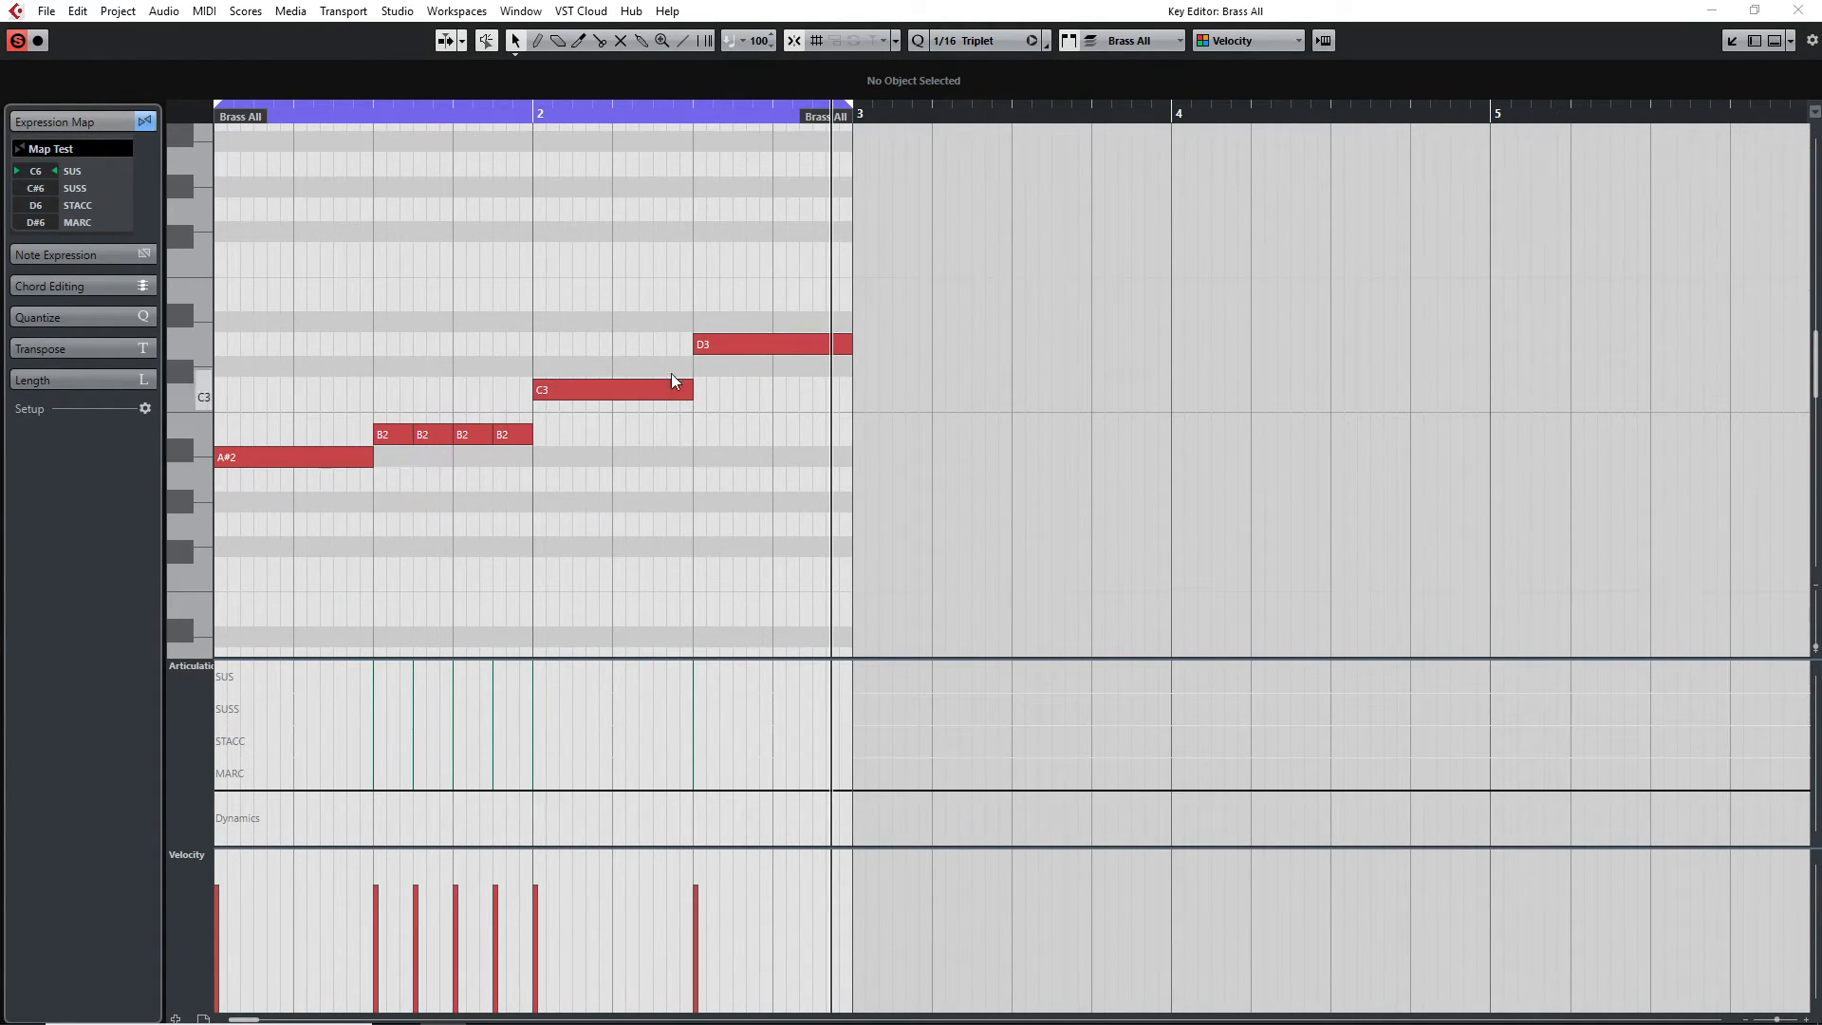
left_click(450, 592)
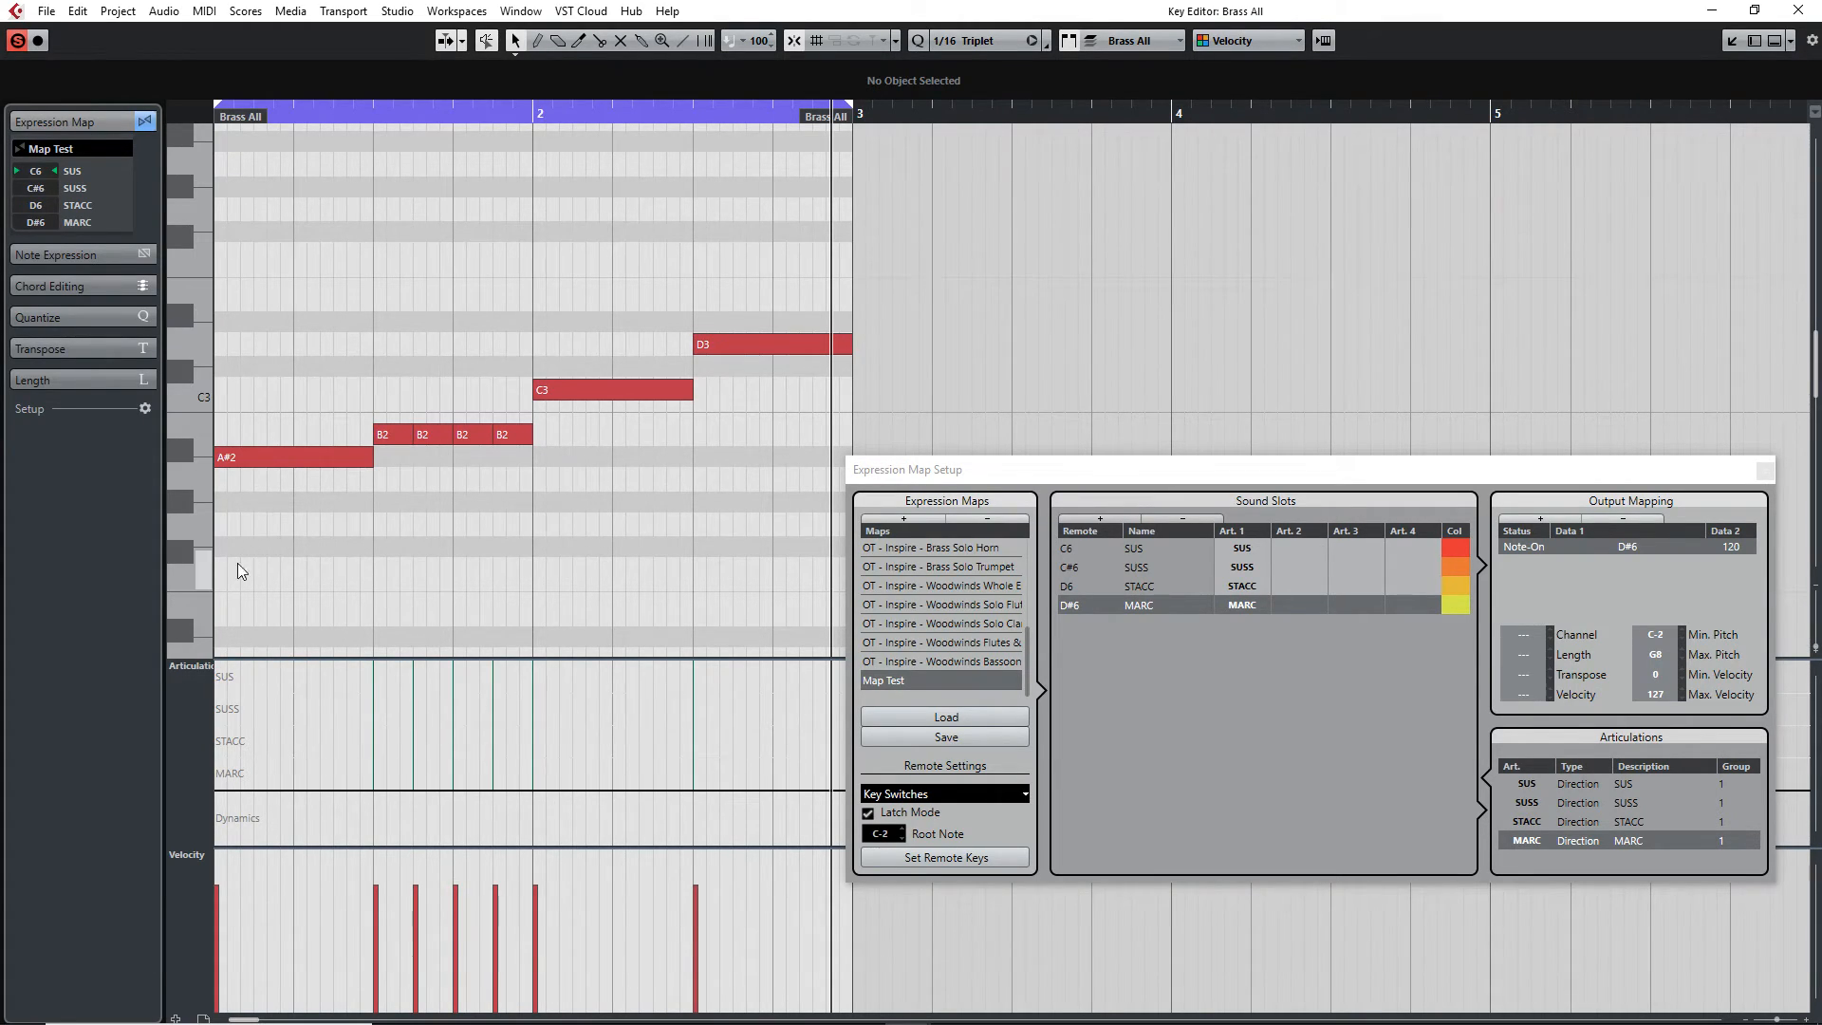
left_click(220, 677)
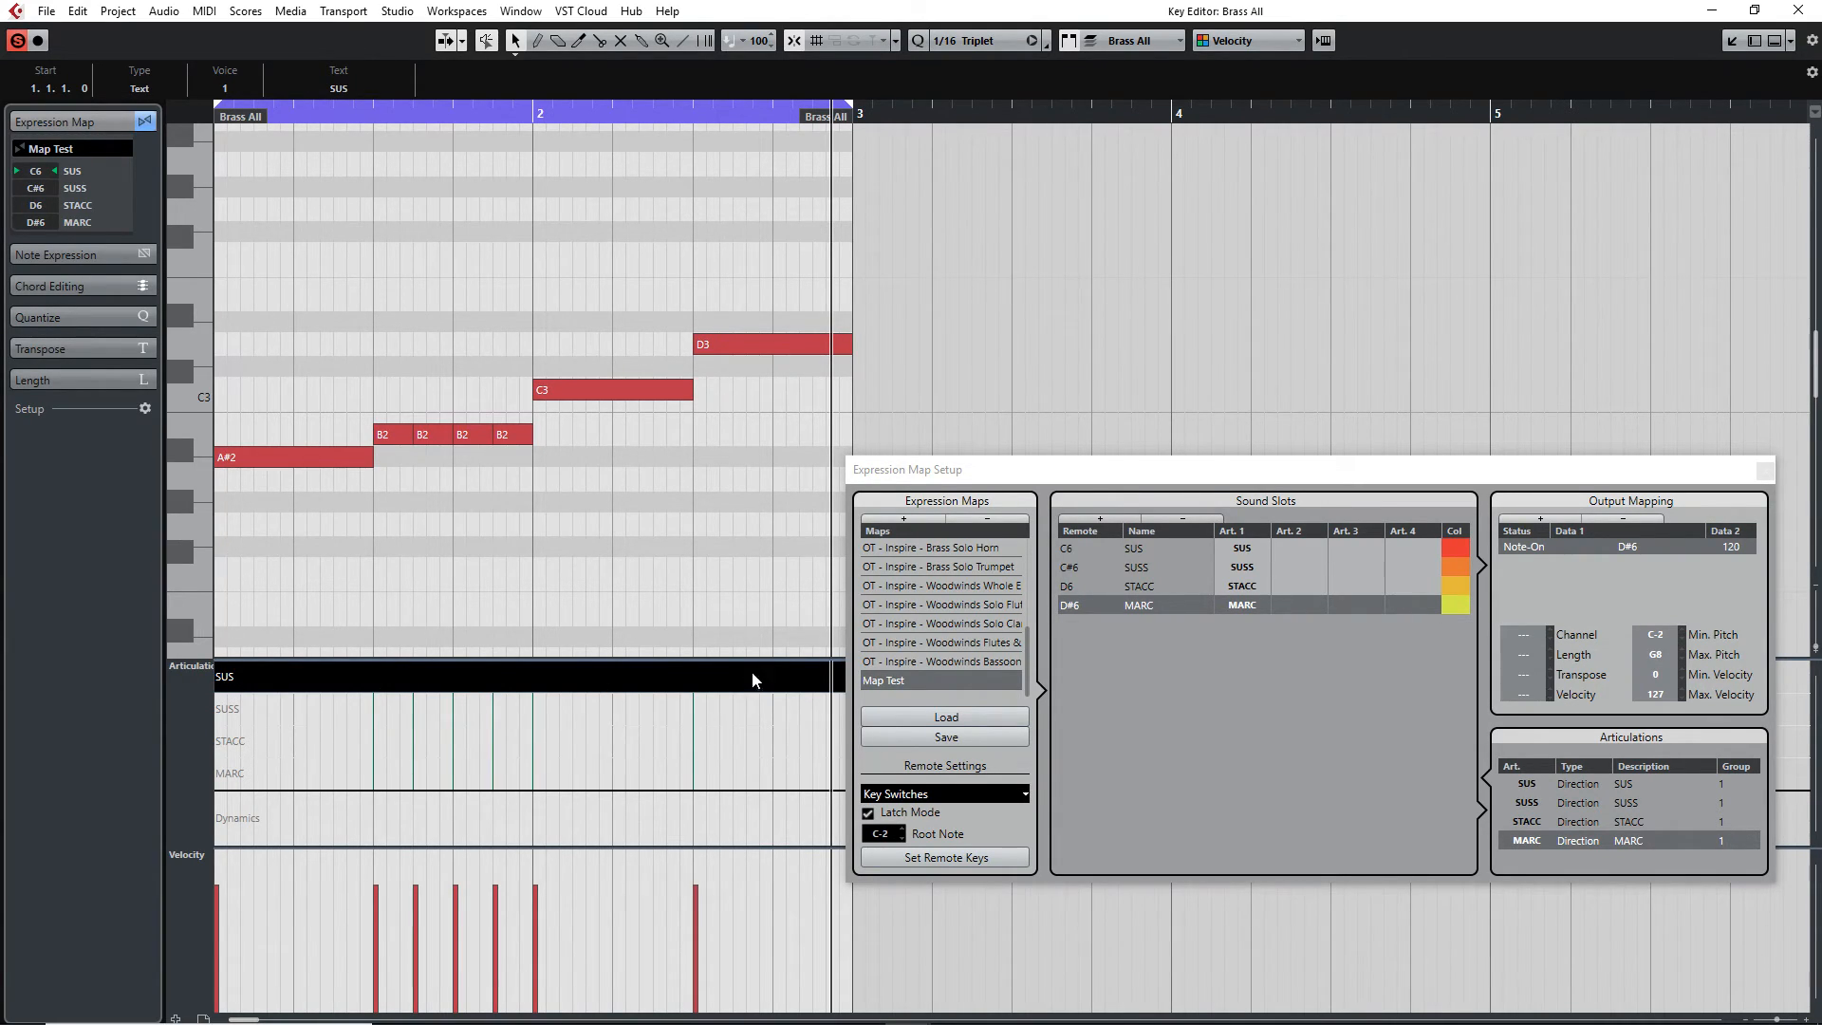
left_click_drag(1002, 468, 1147, 458)
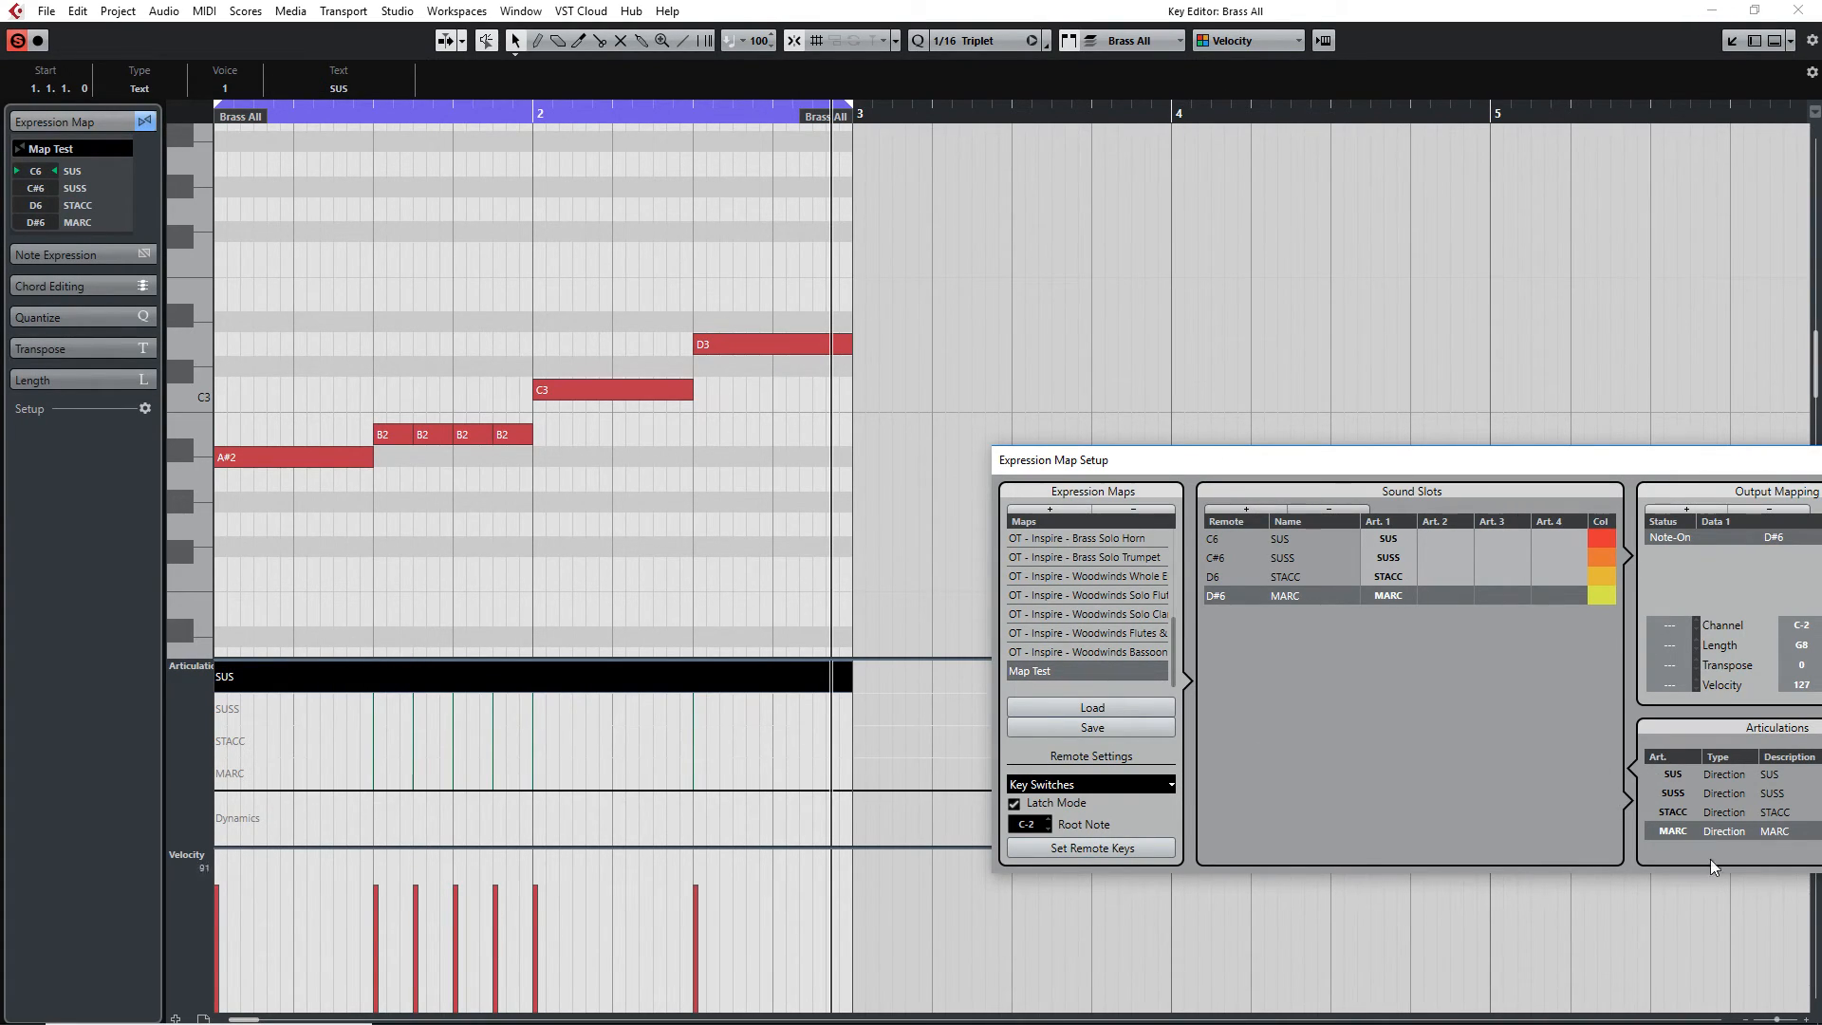
left_click_drag(1399, 456, 1108, 471)
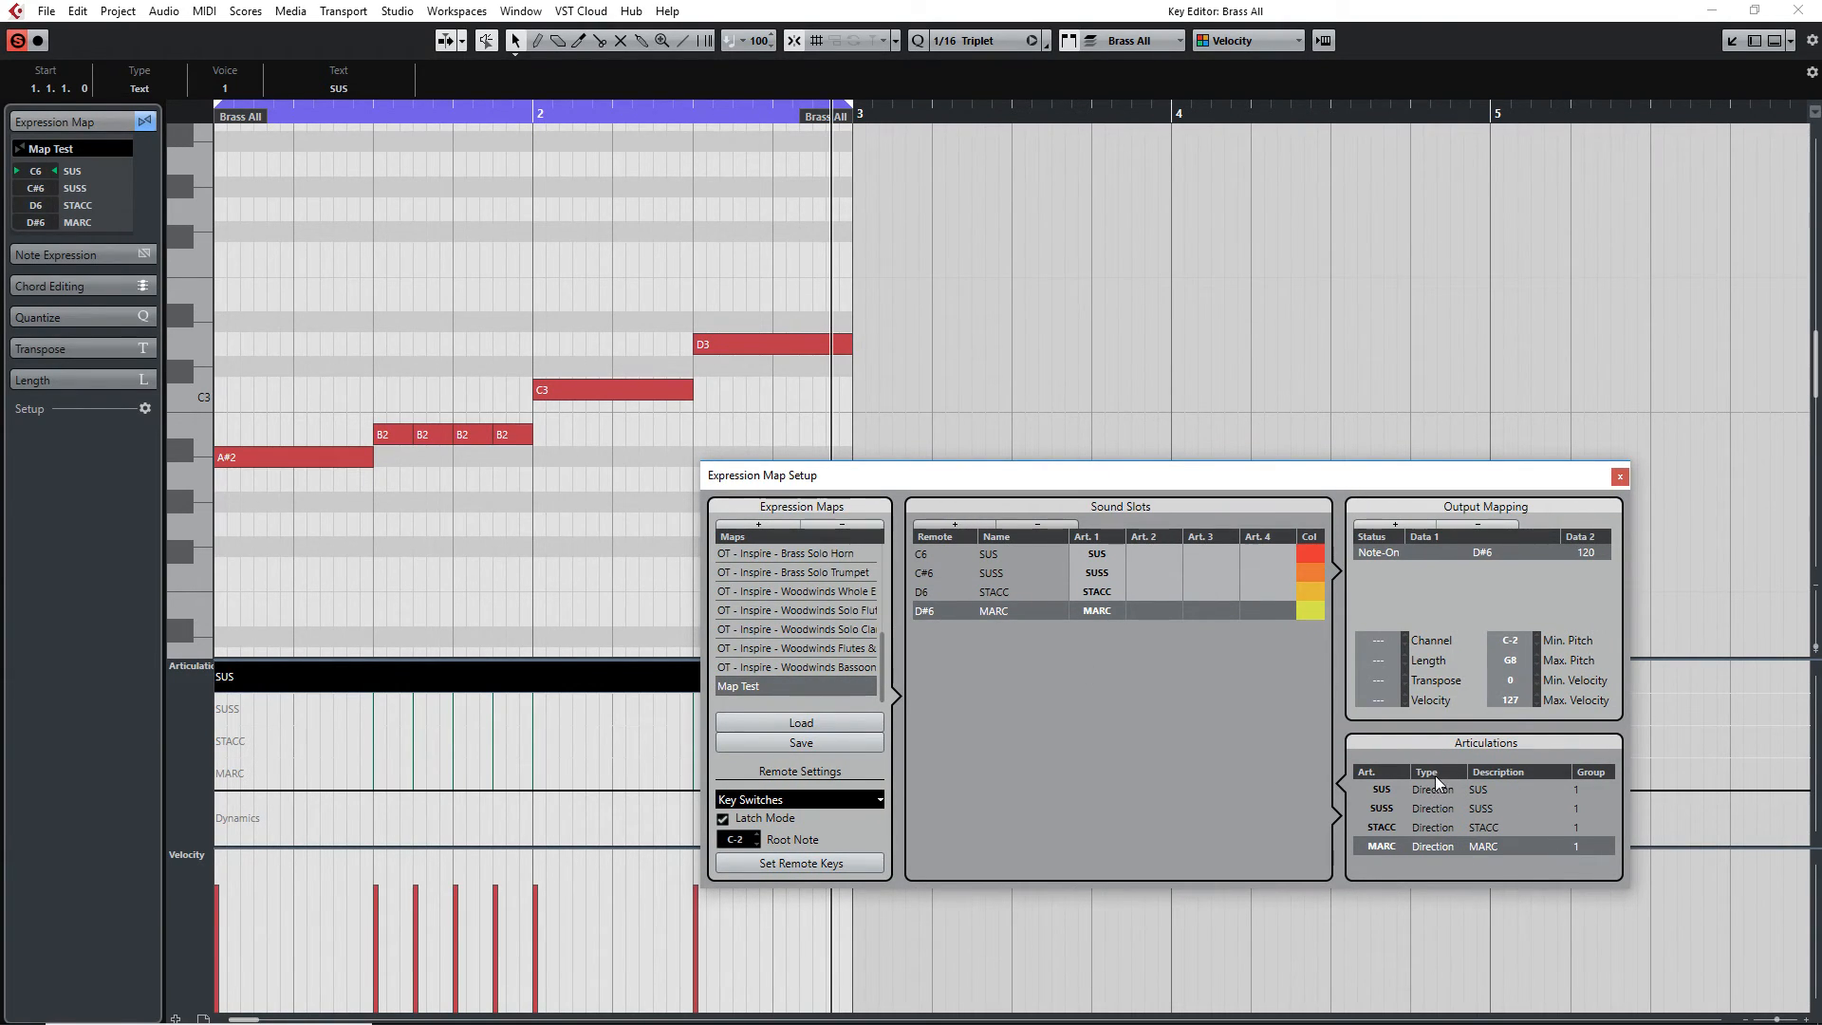
left_click(1620, 479)
Draw a SUSS articulation event at beat 1.3 and a SUS articulation event at bar 2
left_click(381, 707)
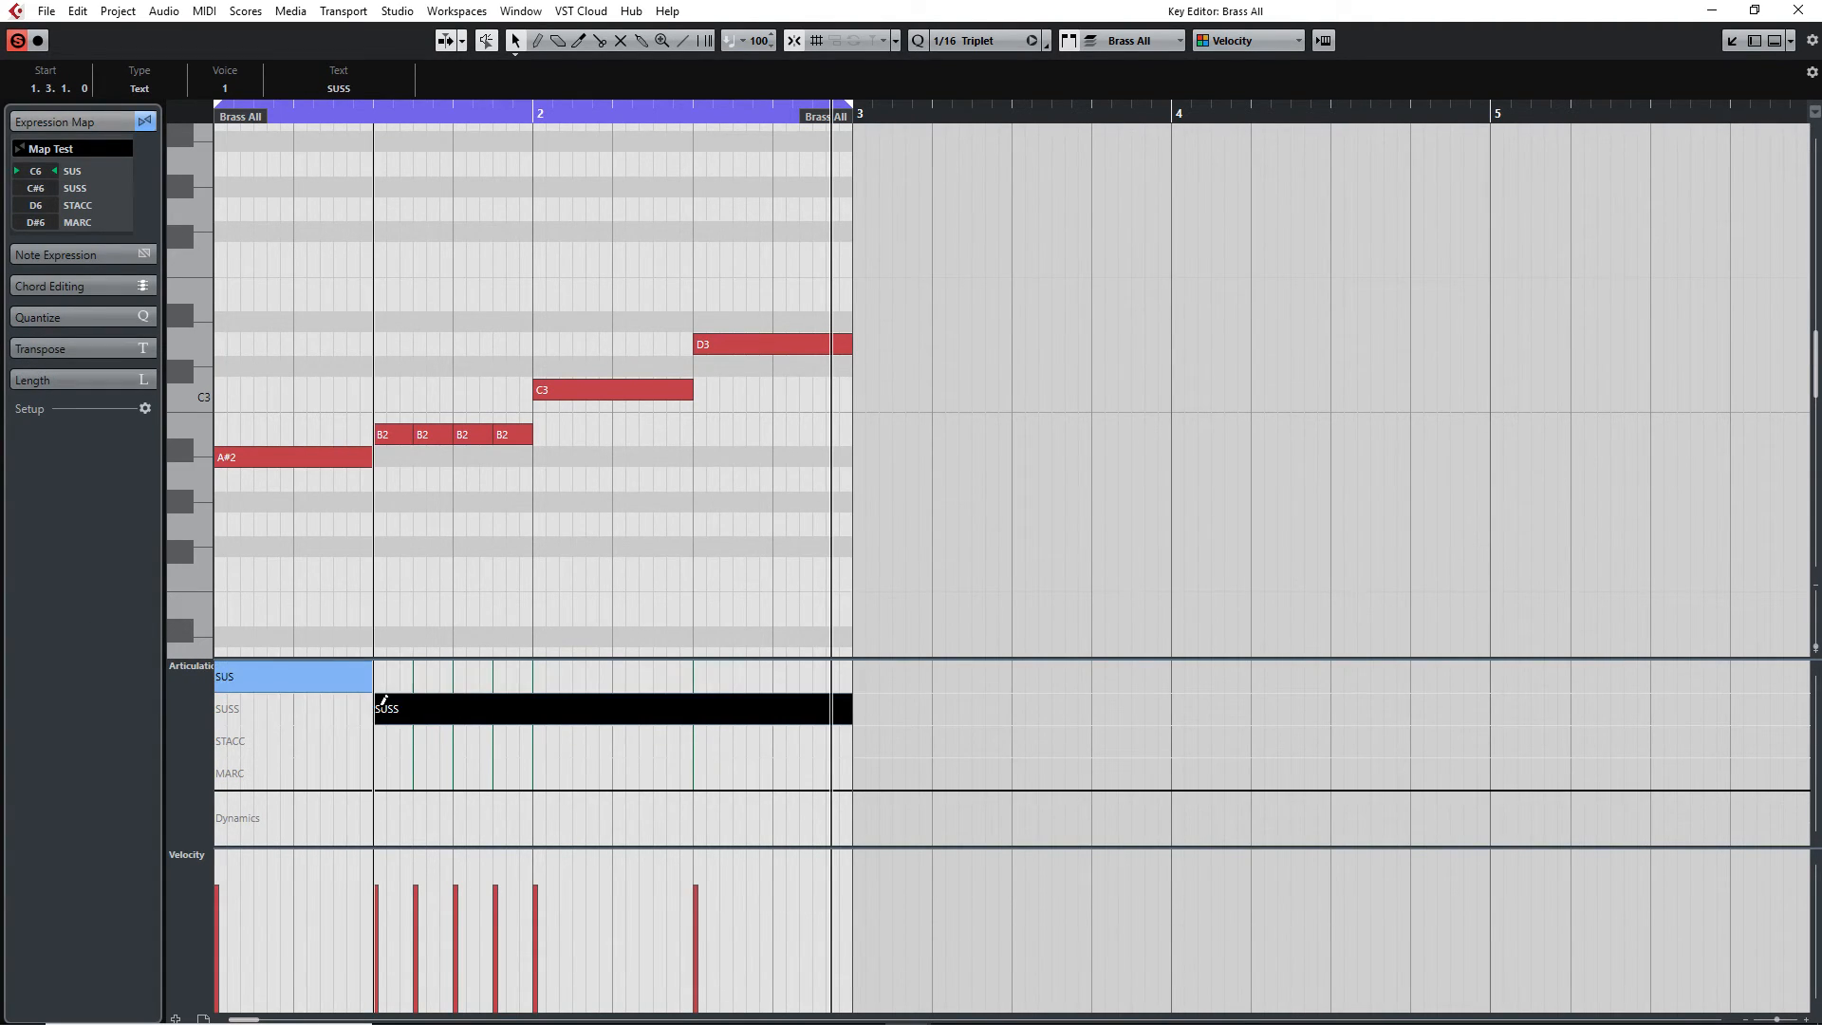
left_click(536, 676)
Reopen the Expression Map Setup from the track's expression map menu to review the Map Test map
left_click(47, 149)
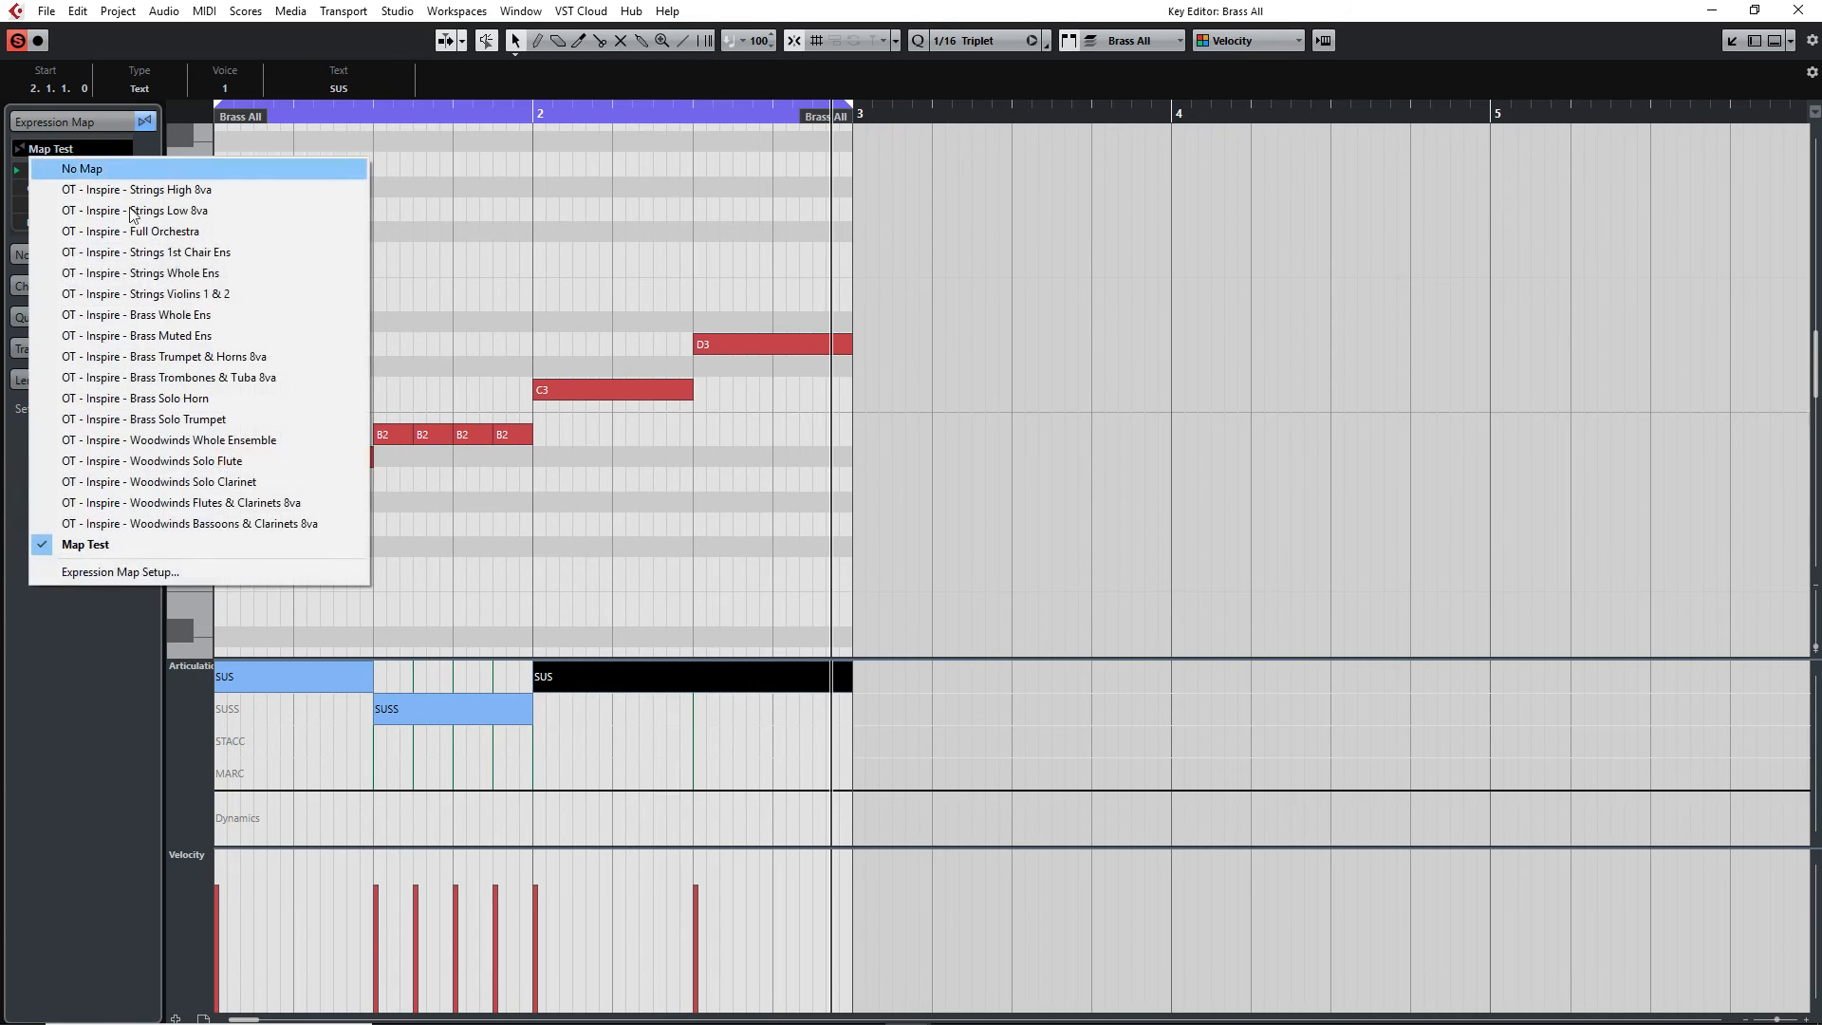
left_click(120, 572)
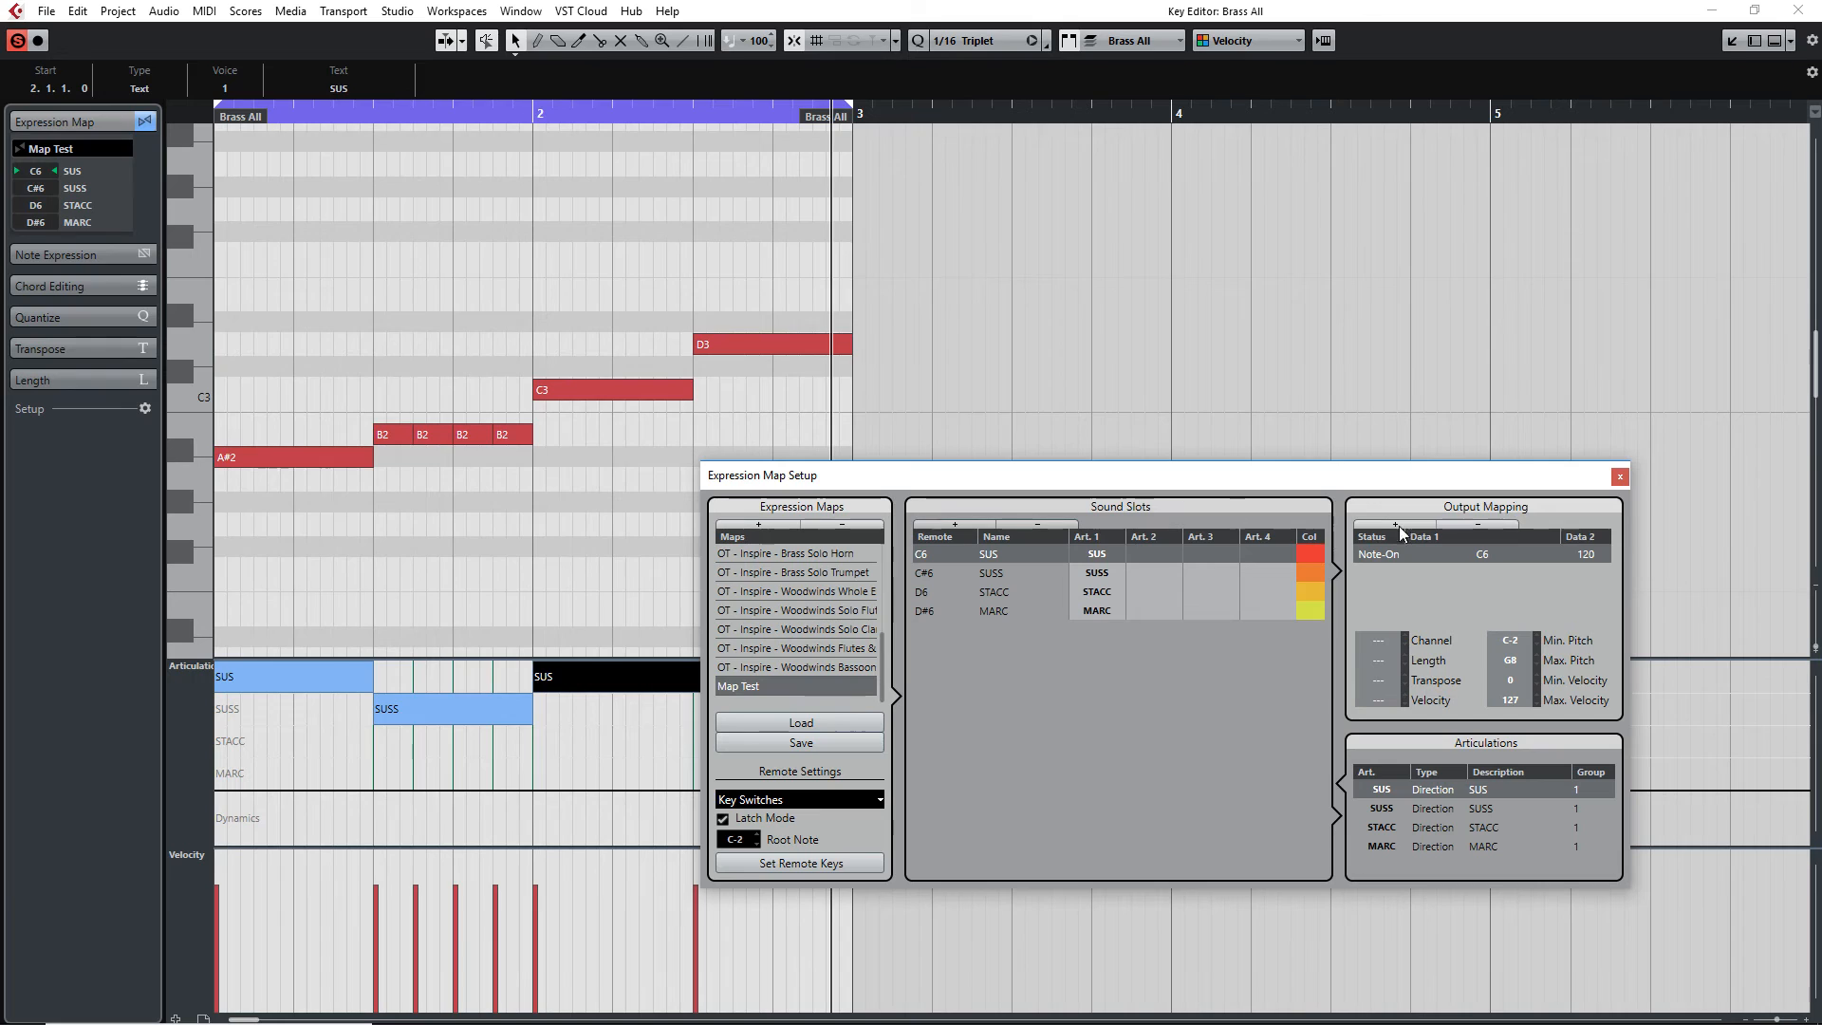
left_click(1620, 476)
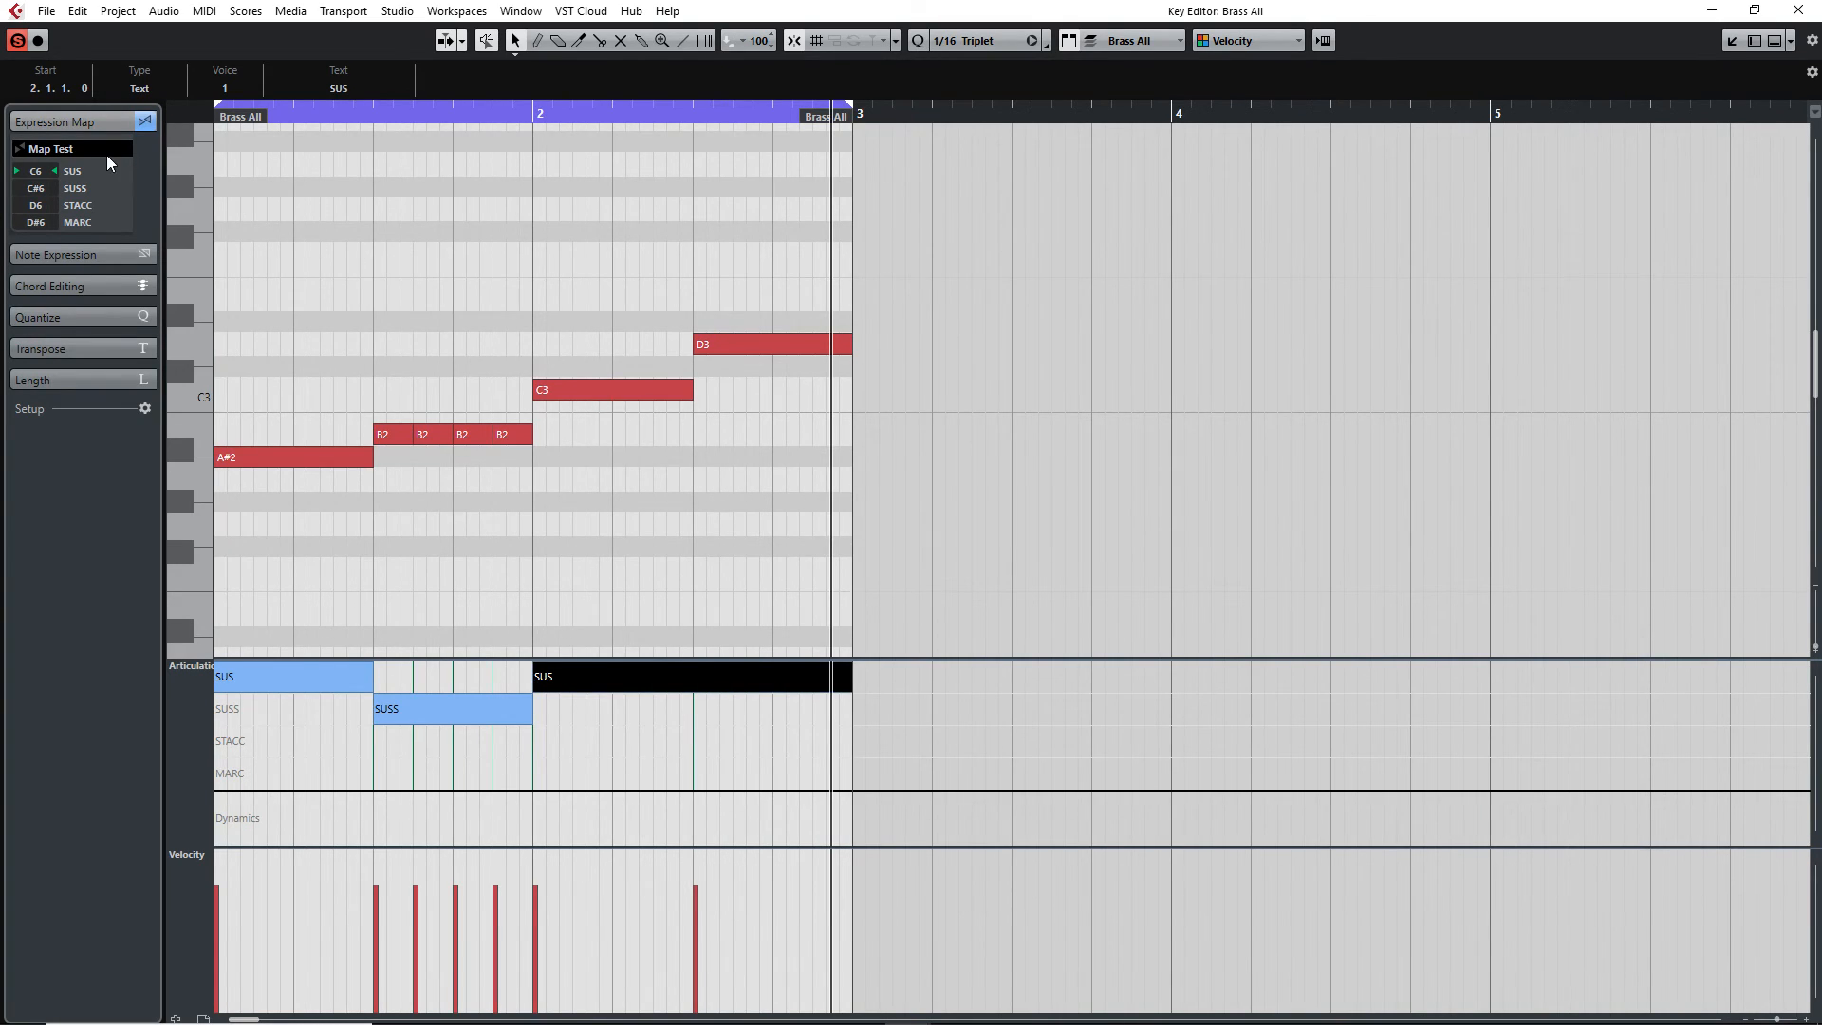
left_click(84, 148)
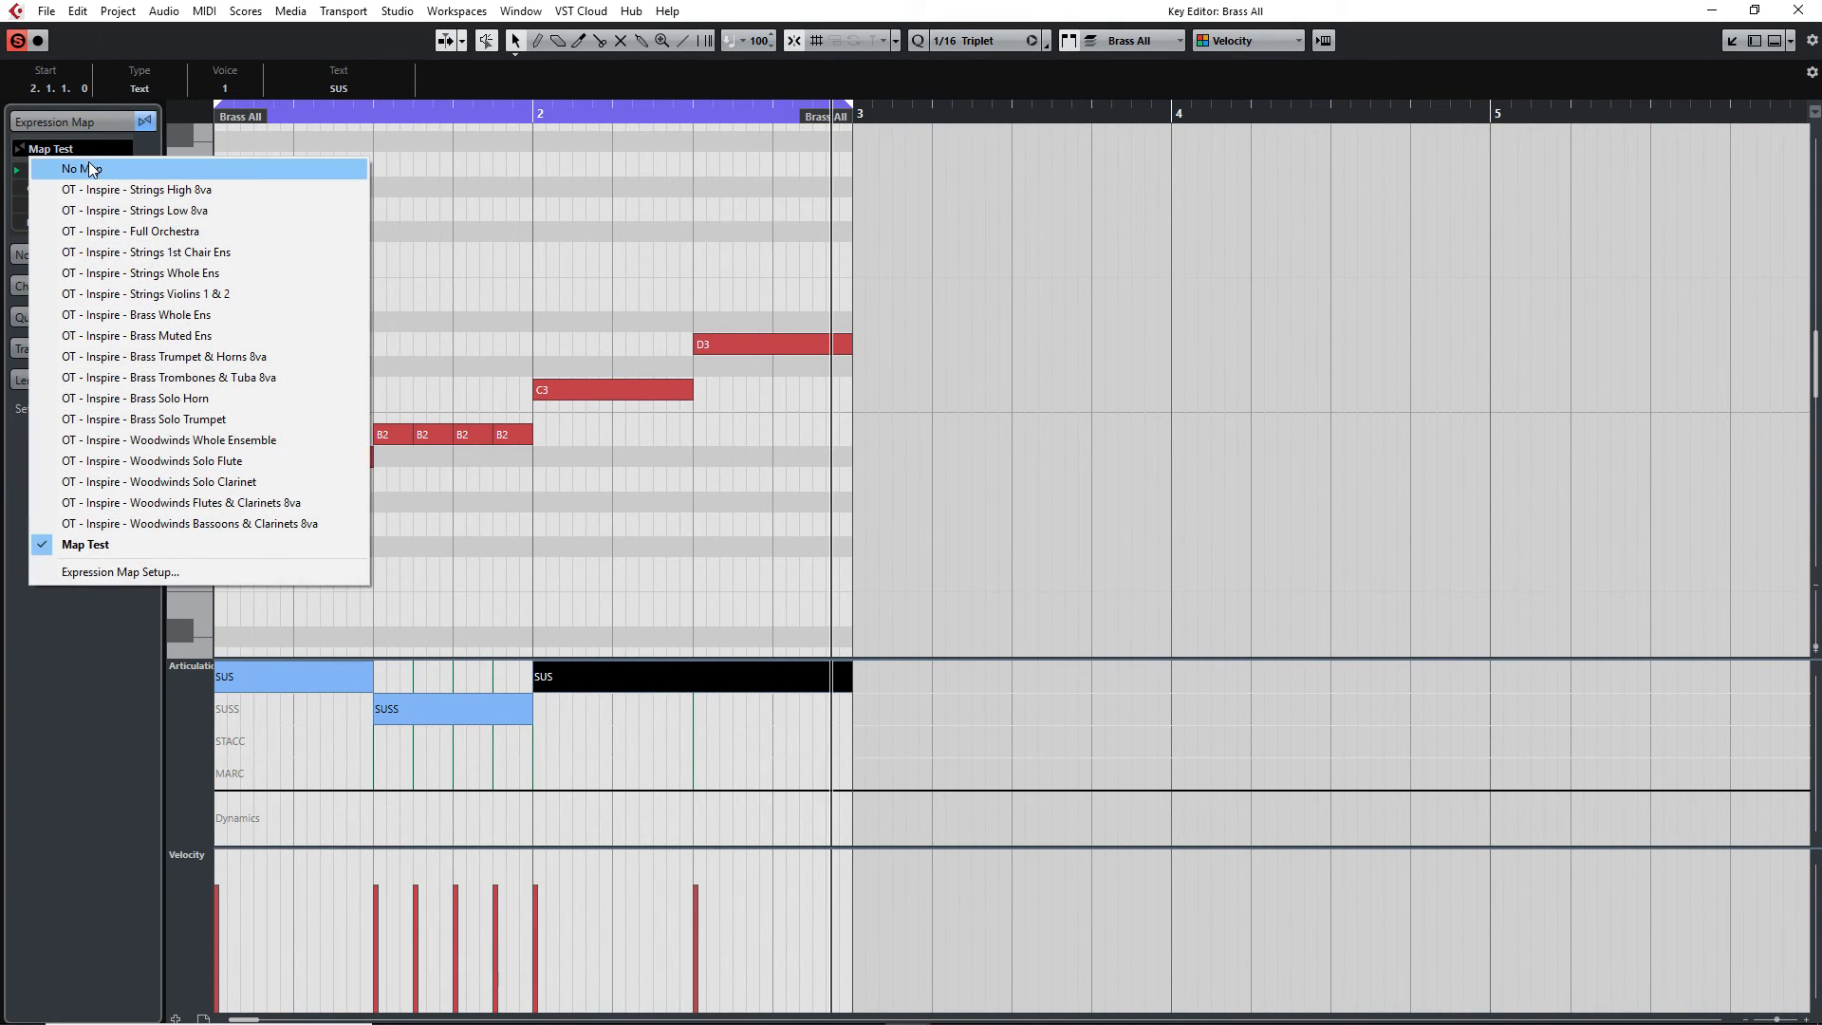
left_click(110, 619)
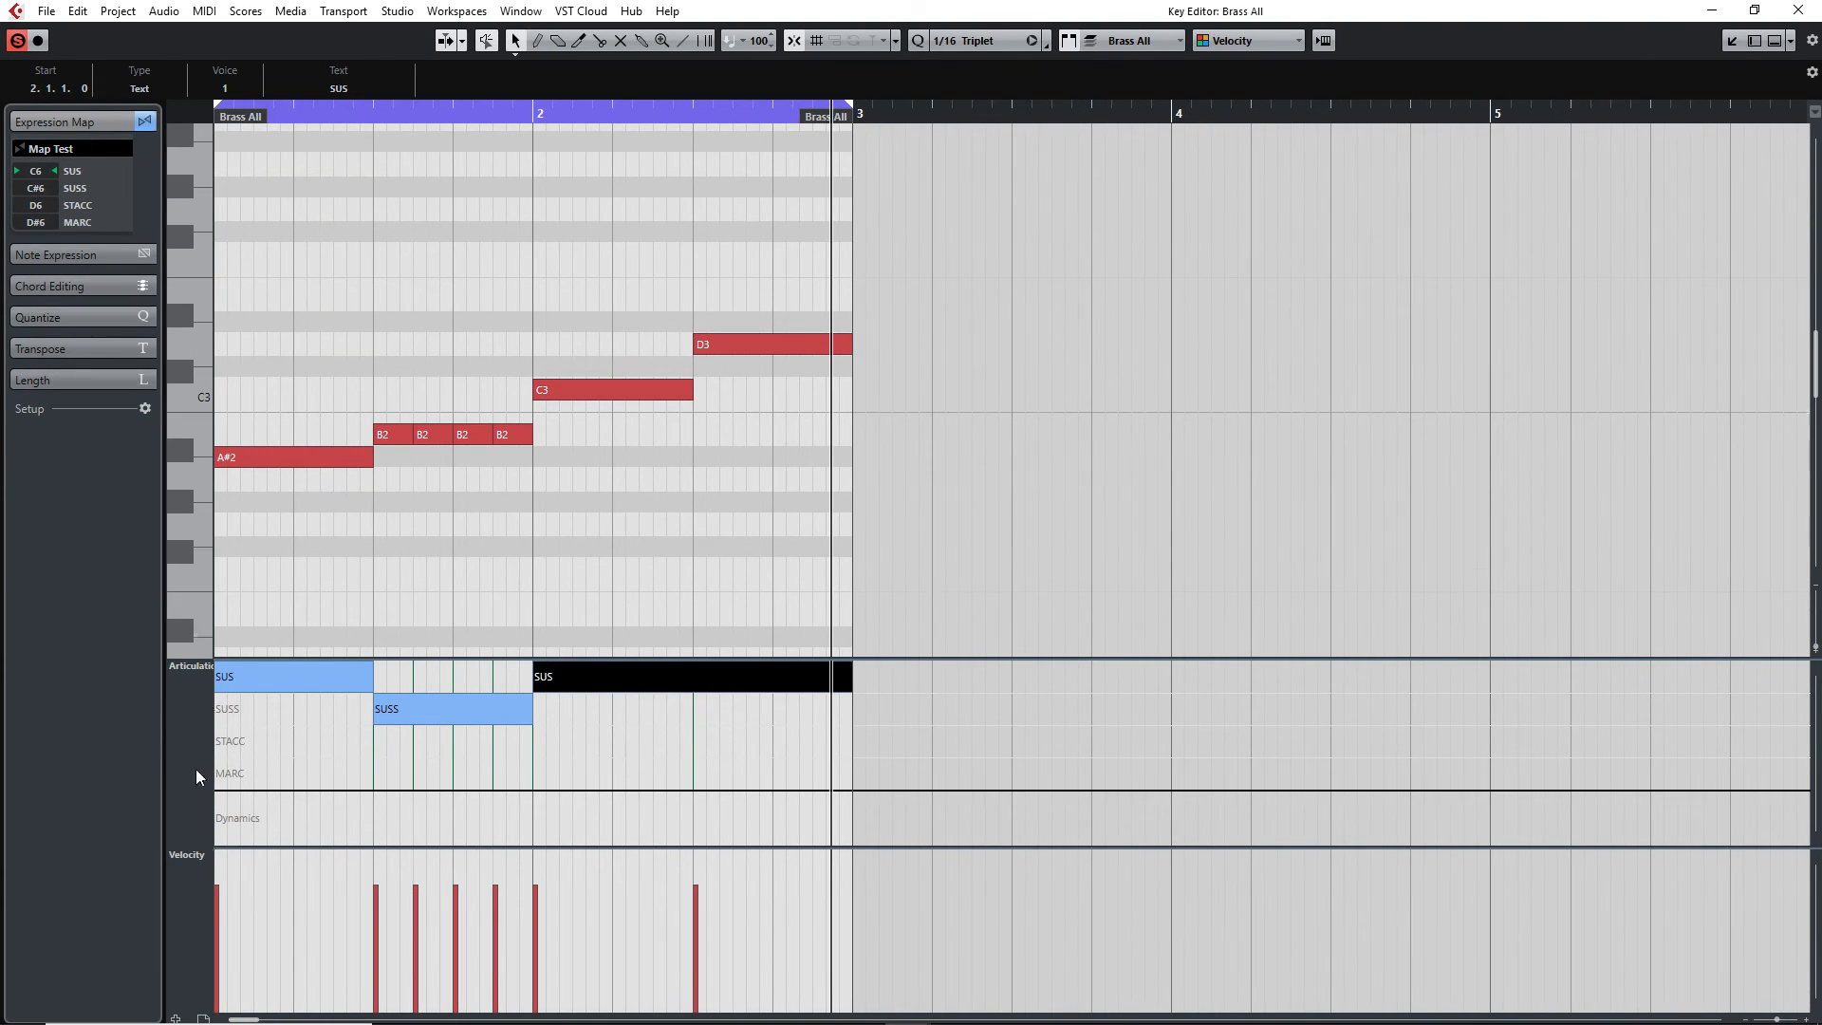
Close the Key Editor and return to the project's track list
left_click(1712, 10)
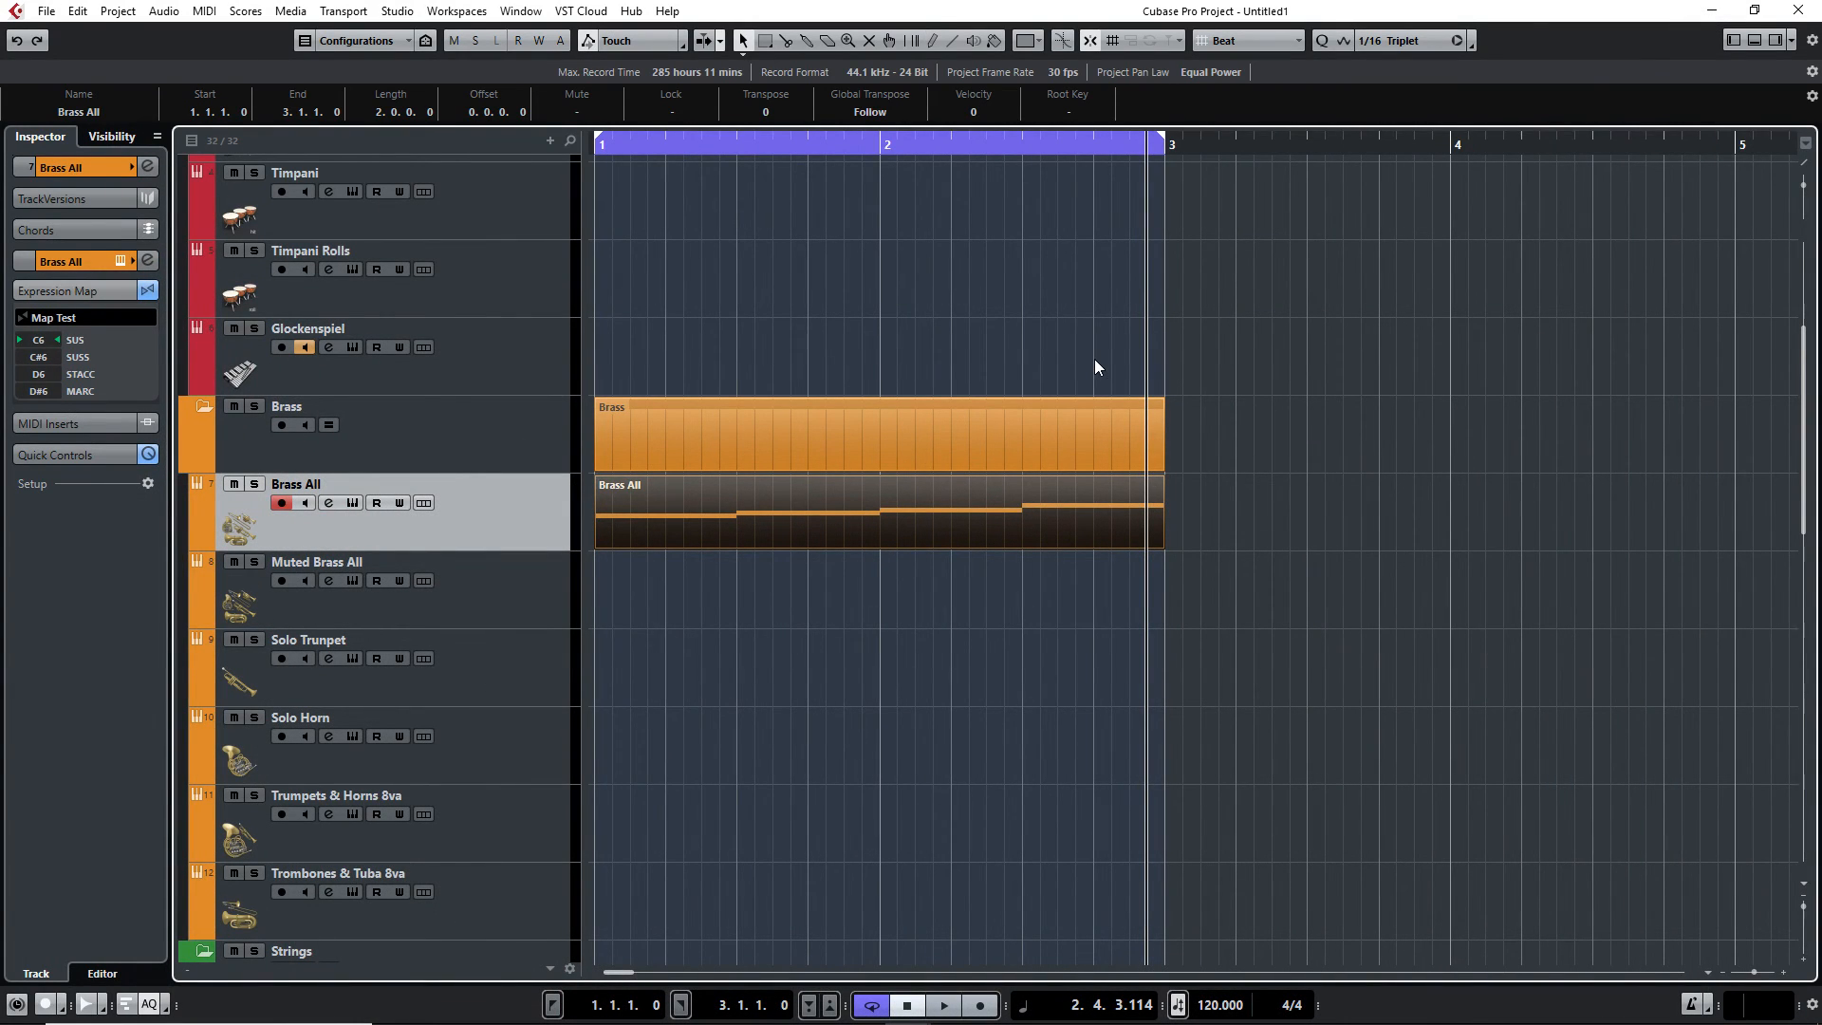
scroll(710, 638, "down", 8)
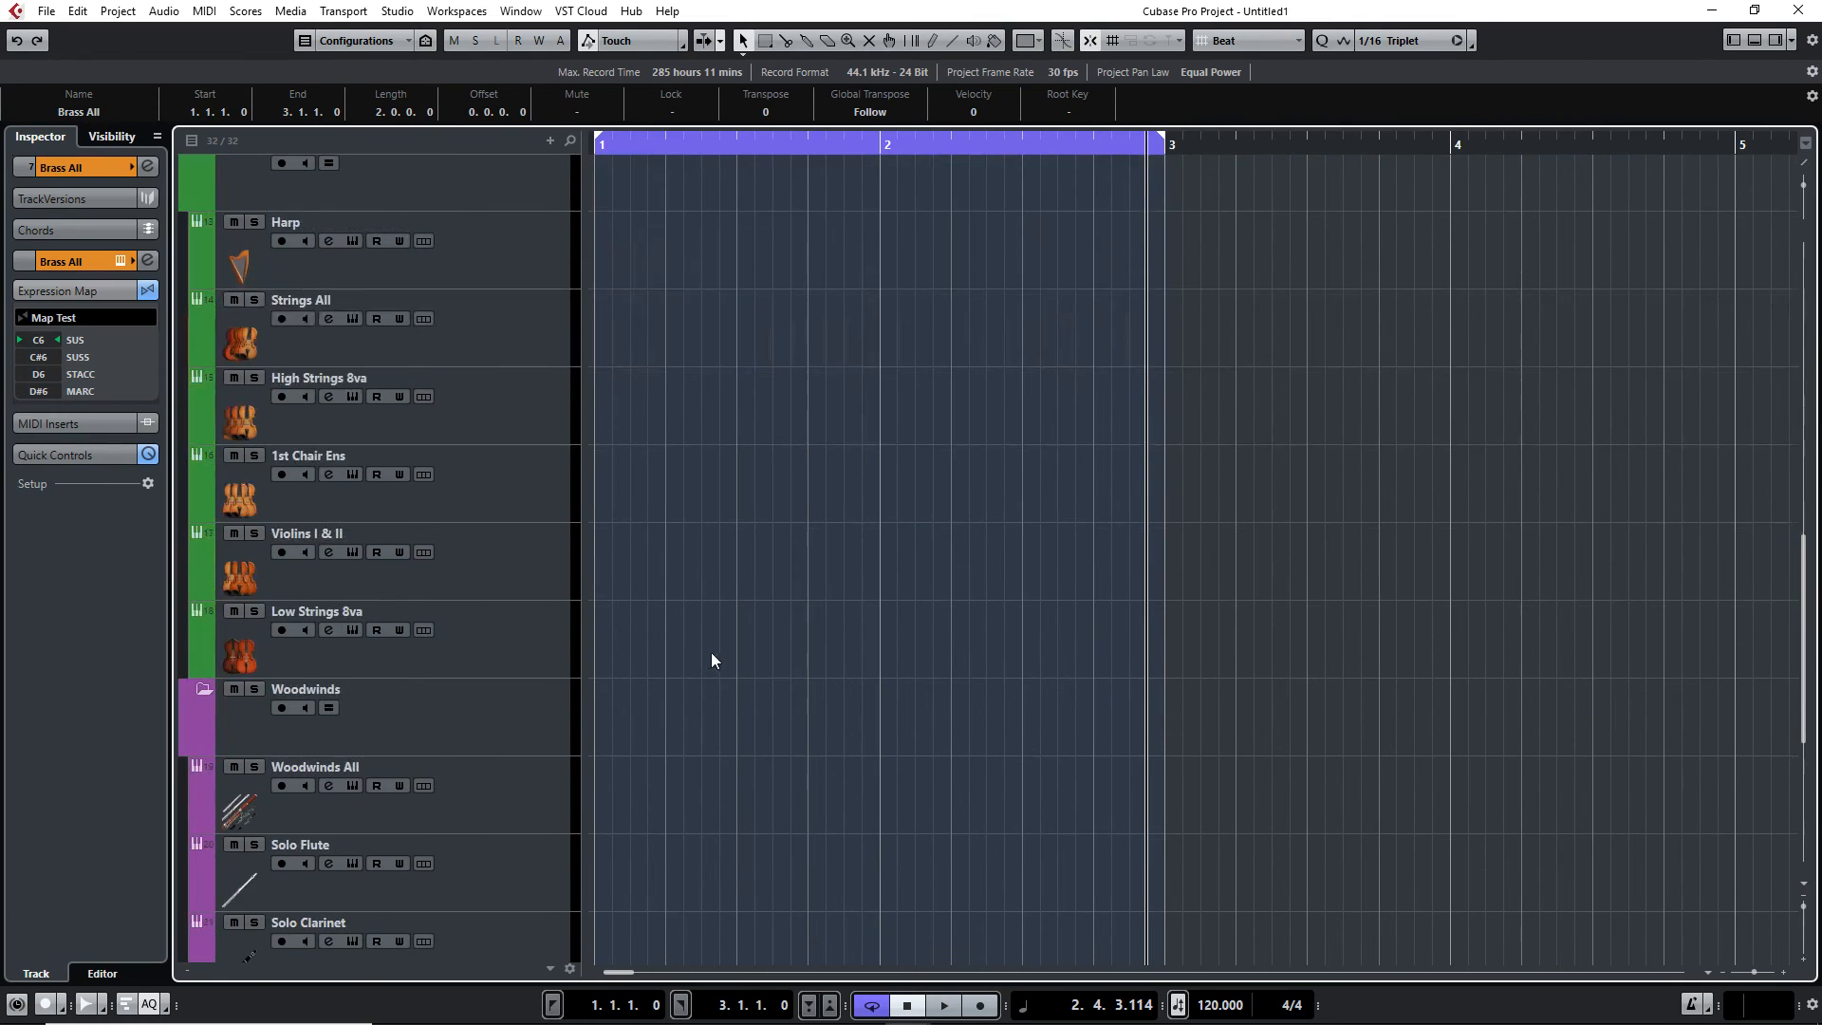
scroll(785, 703, "up", 8)
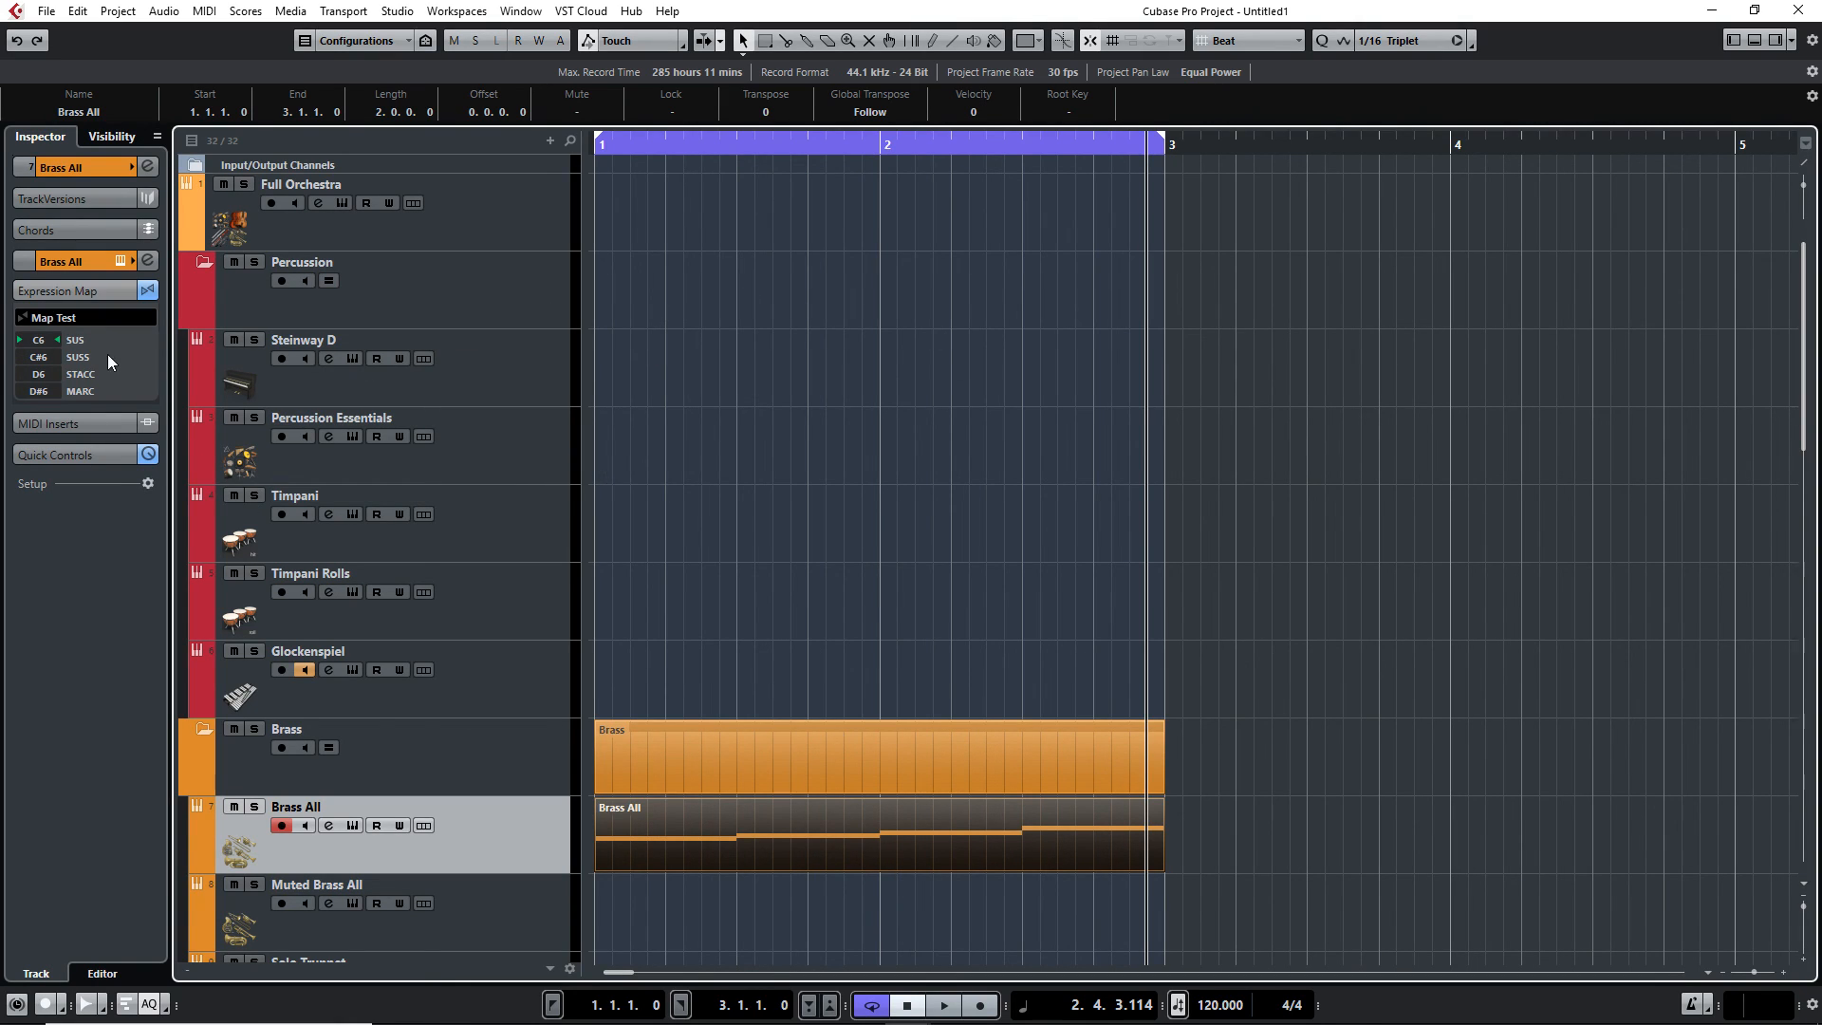
left_click(95, 291)
left_click(95, 291)
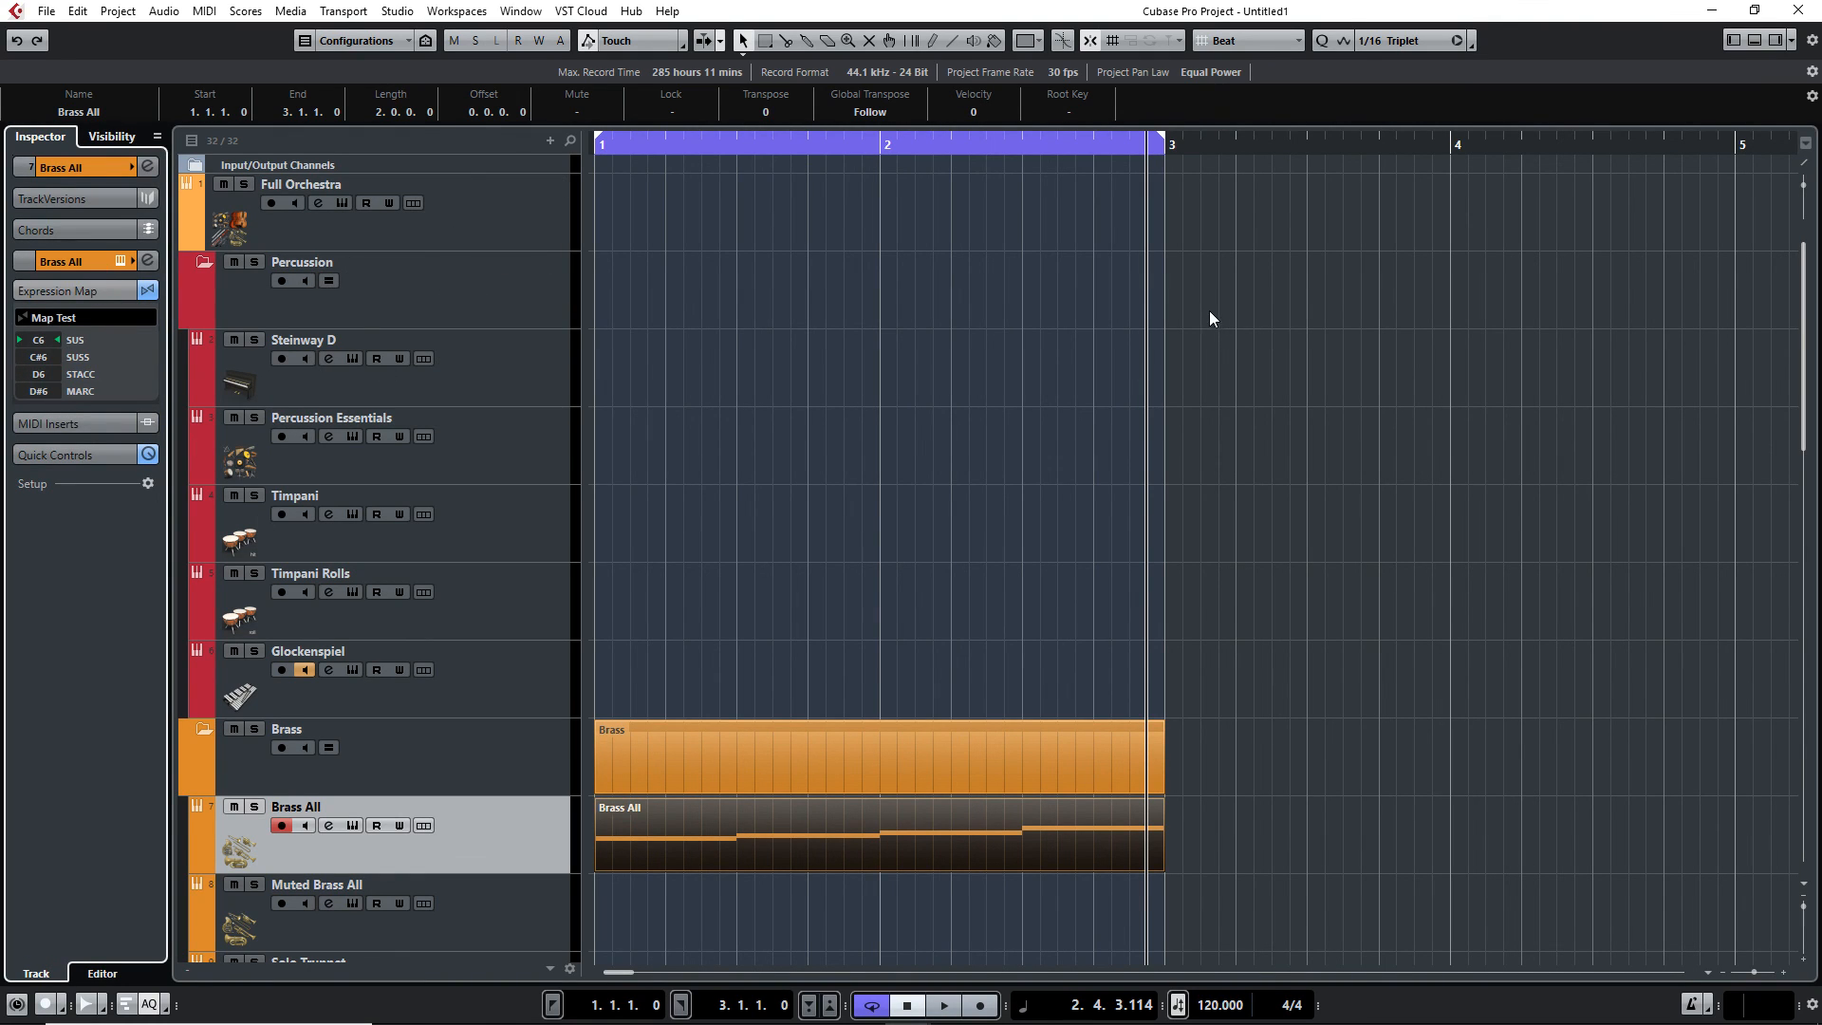
scroll(1234, 360, "down", 10)
scroll(1329, 446, "up", 10)
scroll(1370, 495, "down", 4)
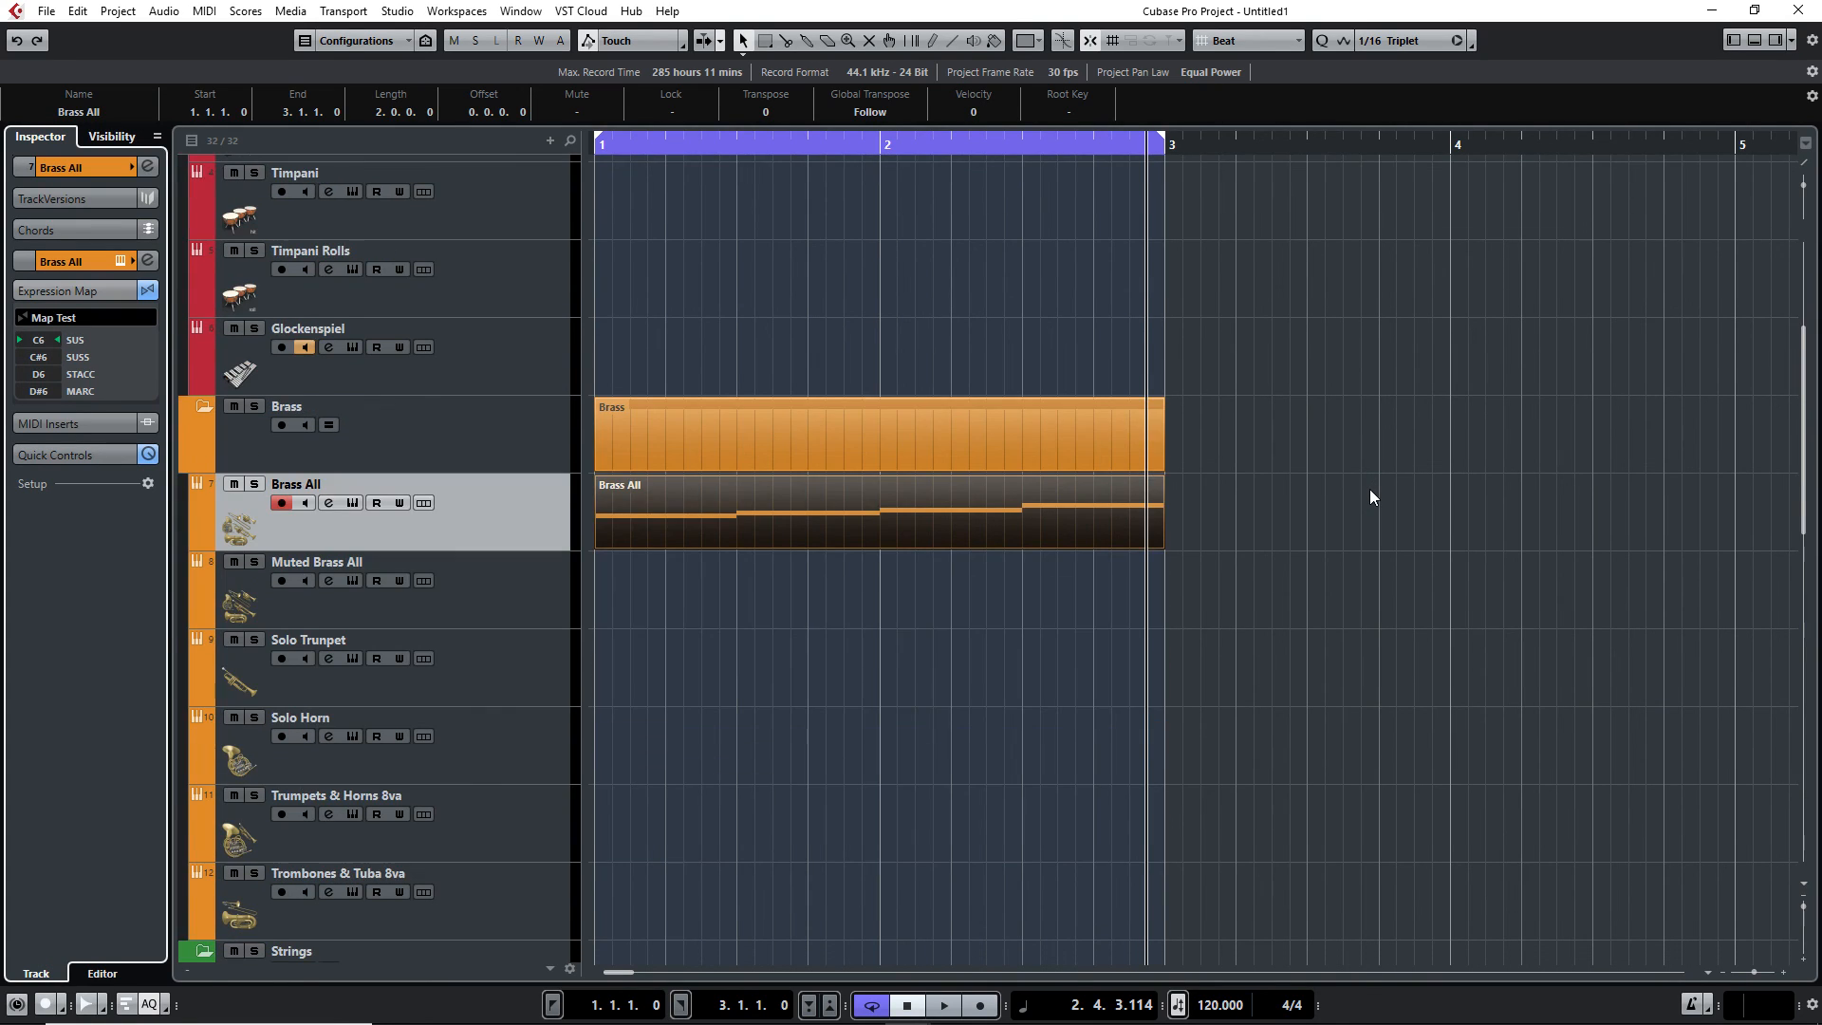
scroll(1061, 731, "up", 4)
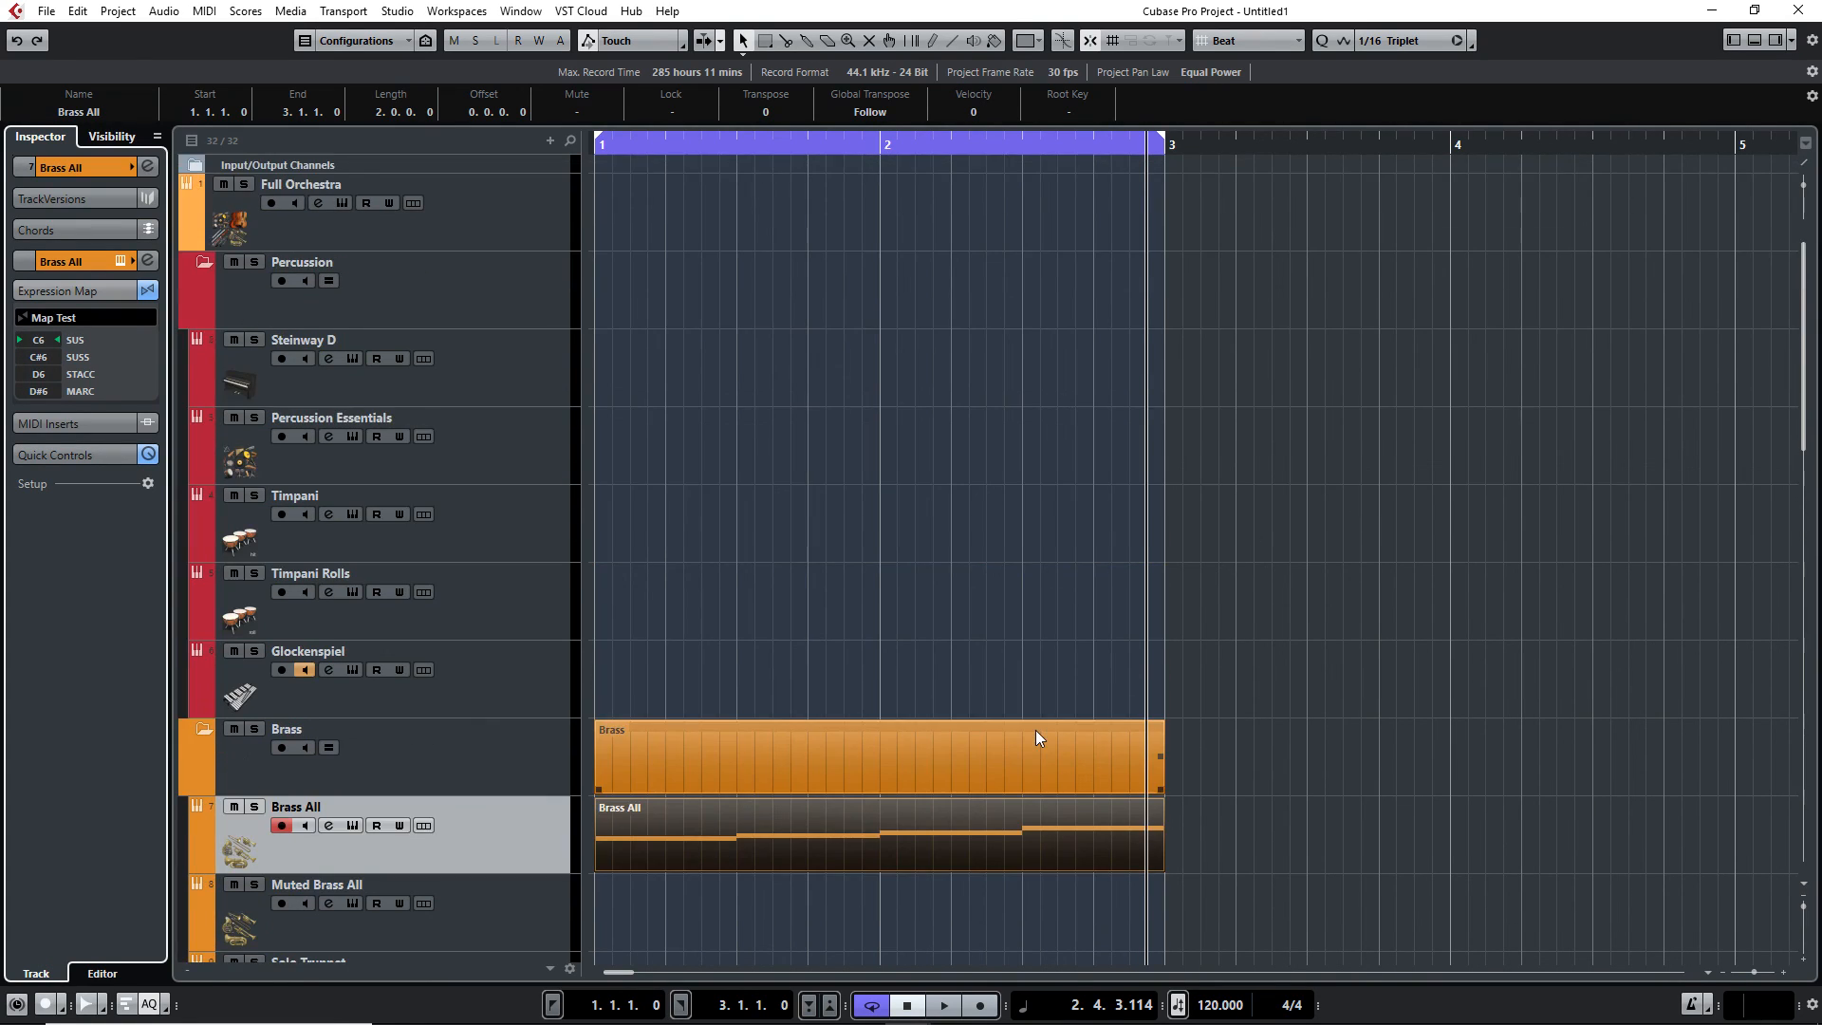
scroll(1038, 738, "down", 8)
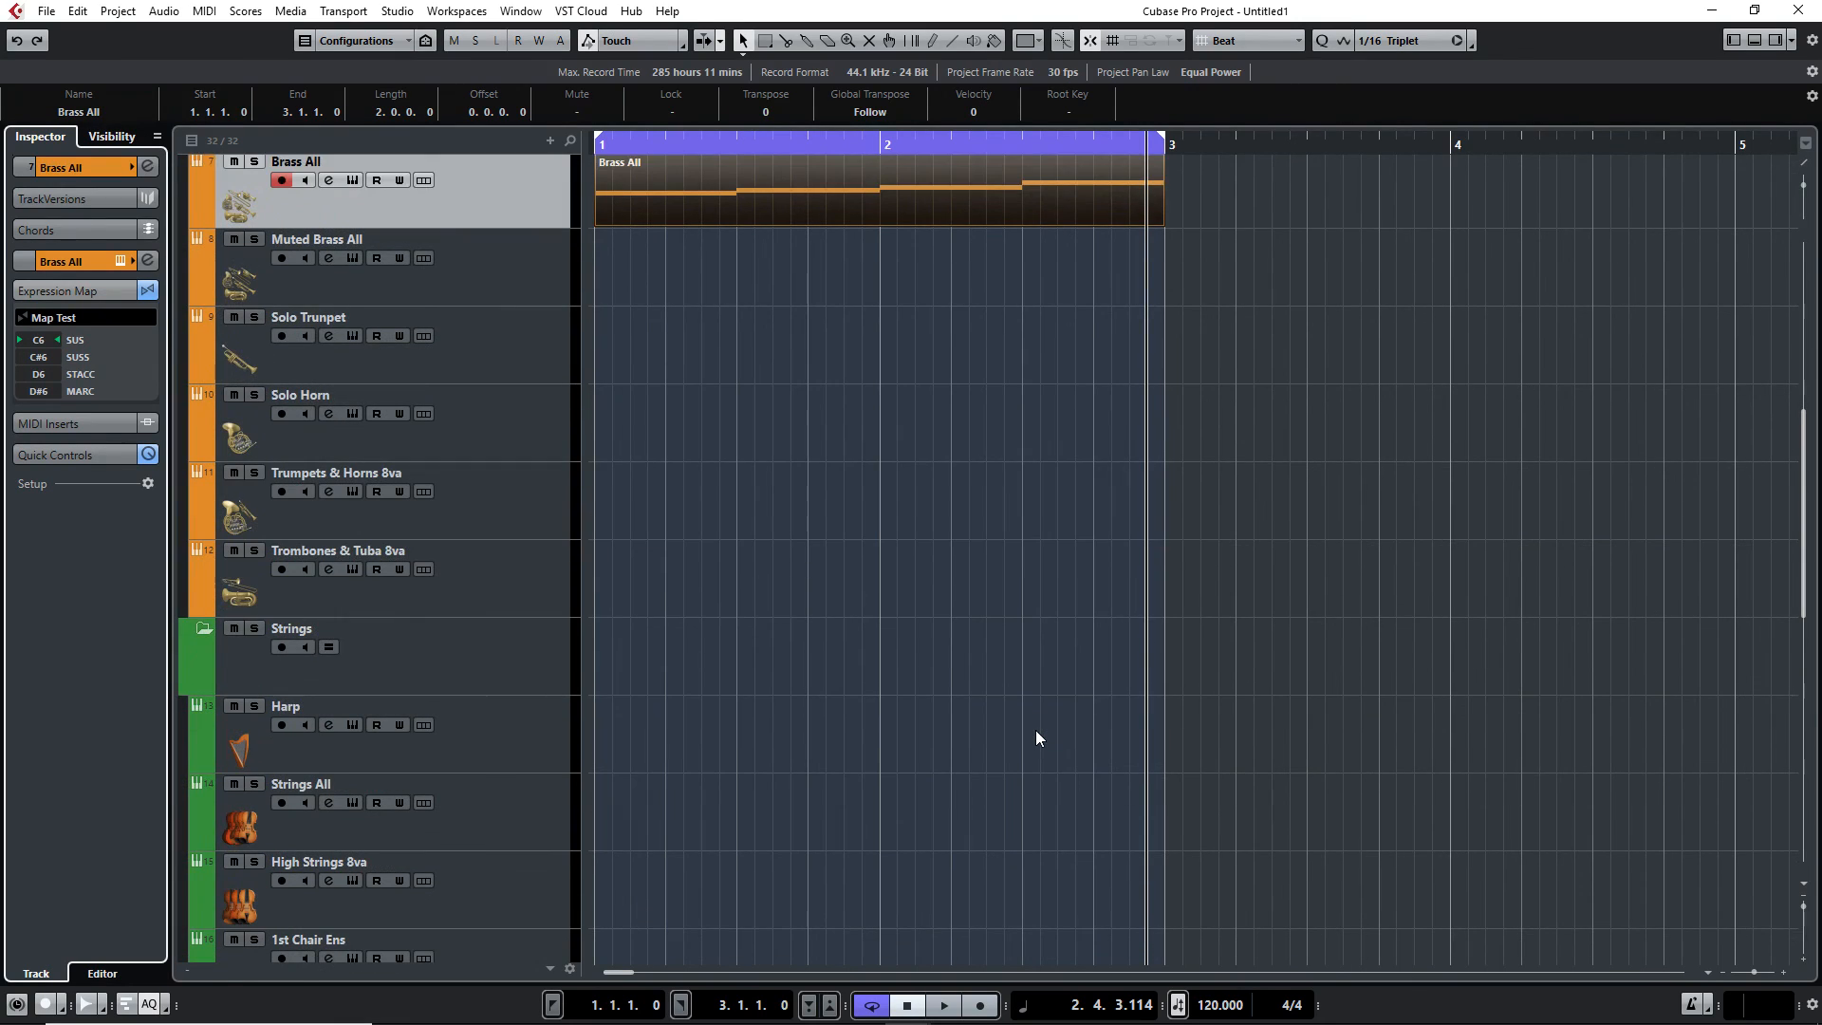